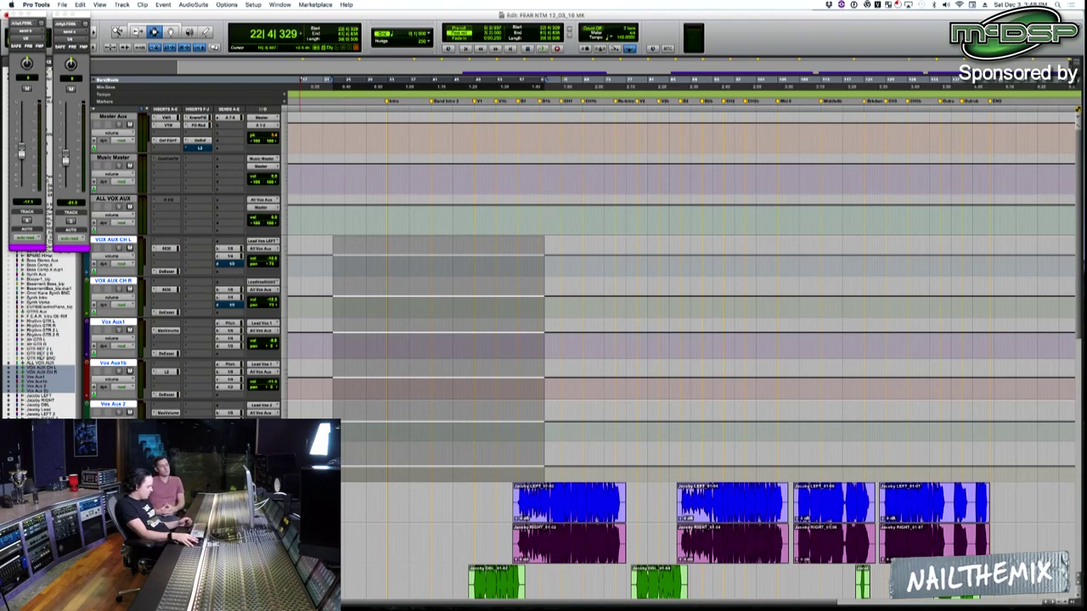
Create a Mix/Edit group named VOCAL AUXES TEMP from VOX AUX CH L, VOX AUX CH R, Vox Aux1, Vox Aux1b, Vox Aux 2 and Vox Aux 2b.
click(382, 375)
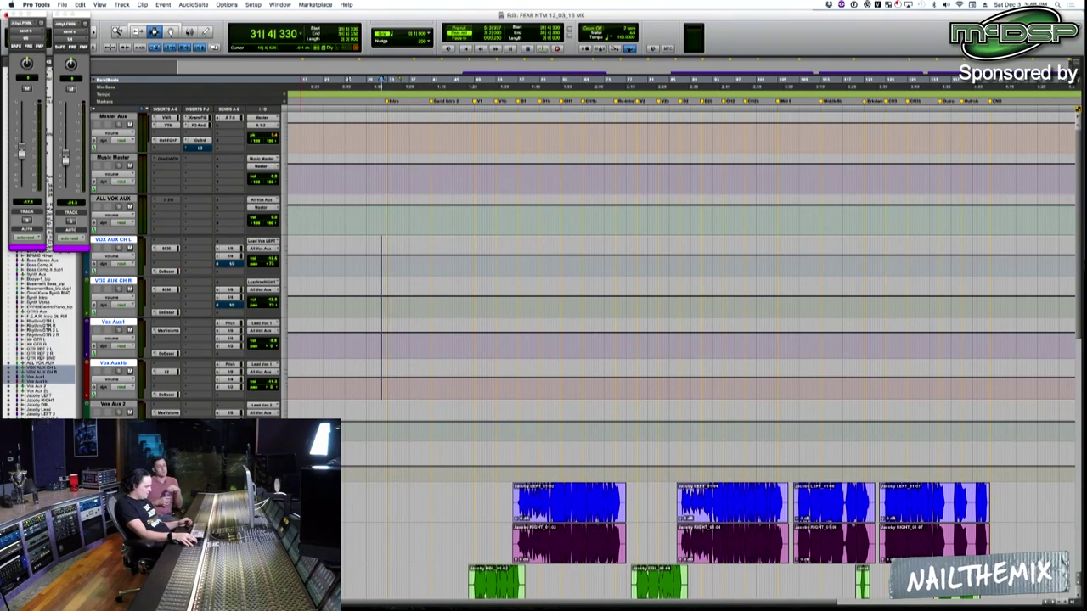
drag(428, 340, 491, 272)
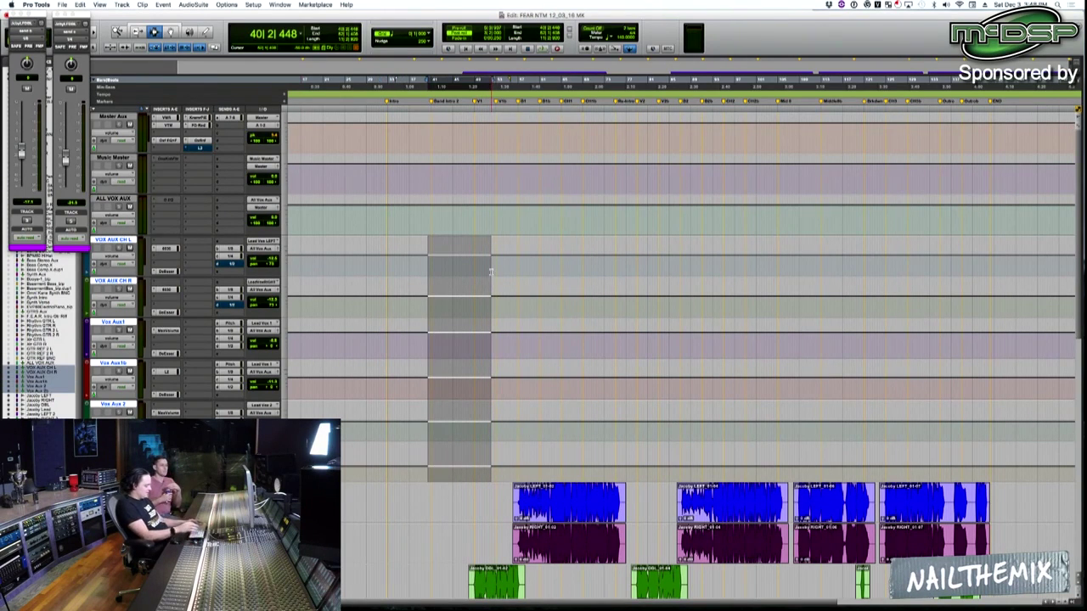
key(super+g)
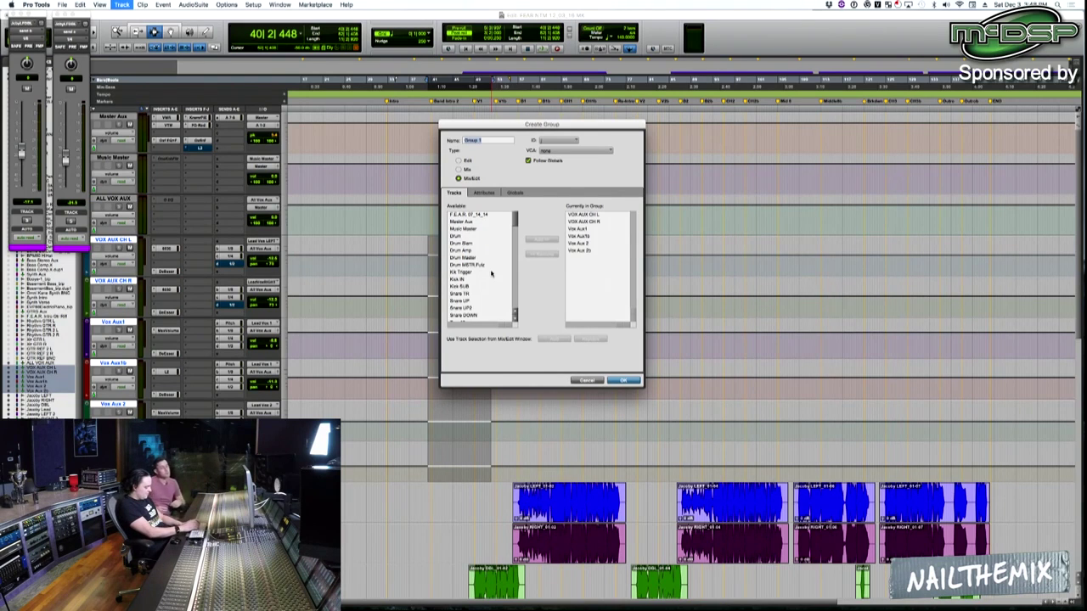
text(ALL AUXES 19)
key(super+a)
text(ALL)
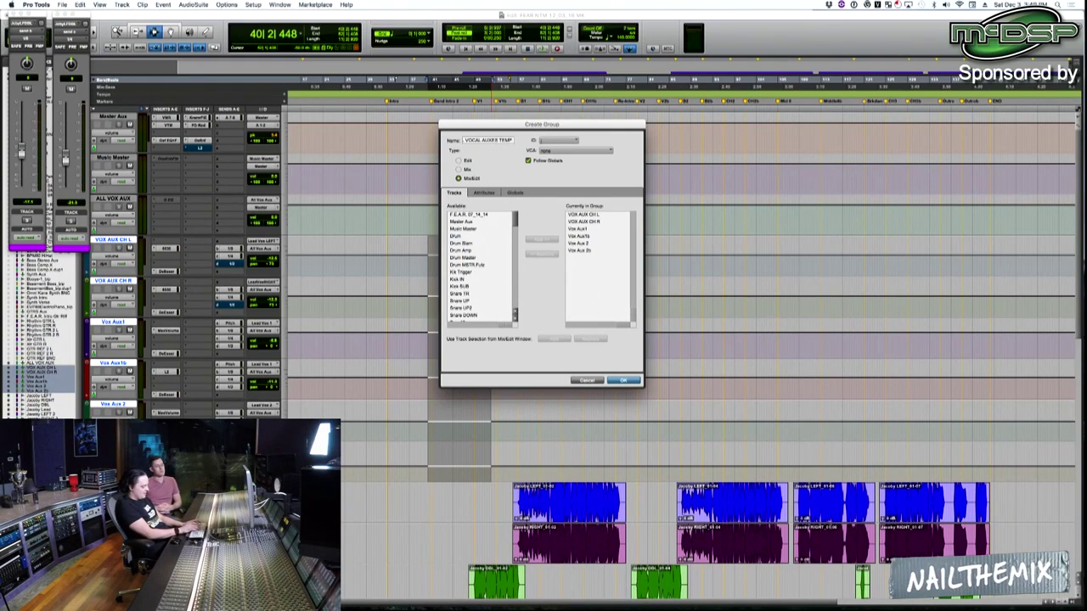
key(Return)
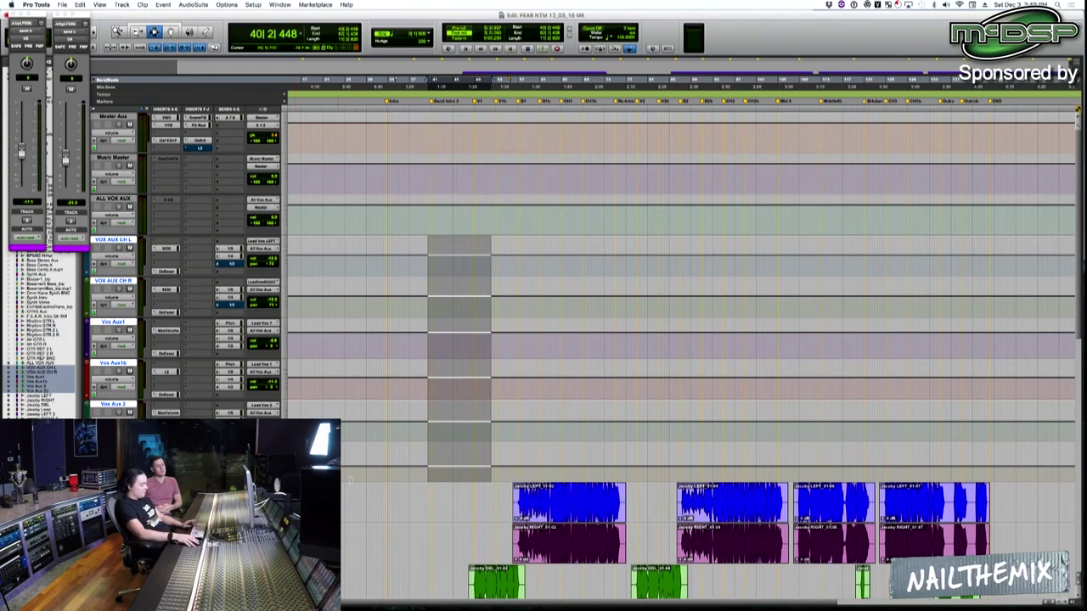
Play the song from about bar 57 and look over the lead vocal tracks below the vocal auxes.
click(529, 374)
key(t)
click(657, 441)
key(space)
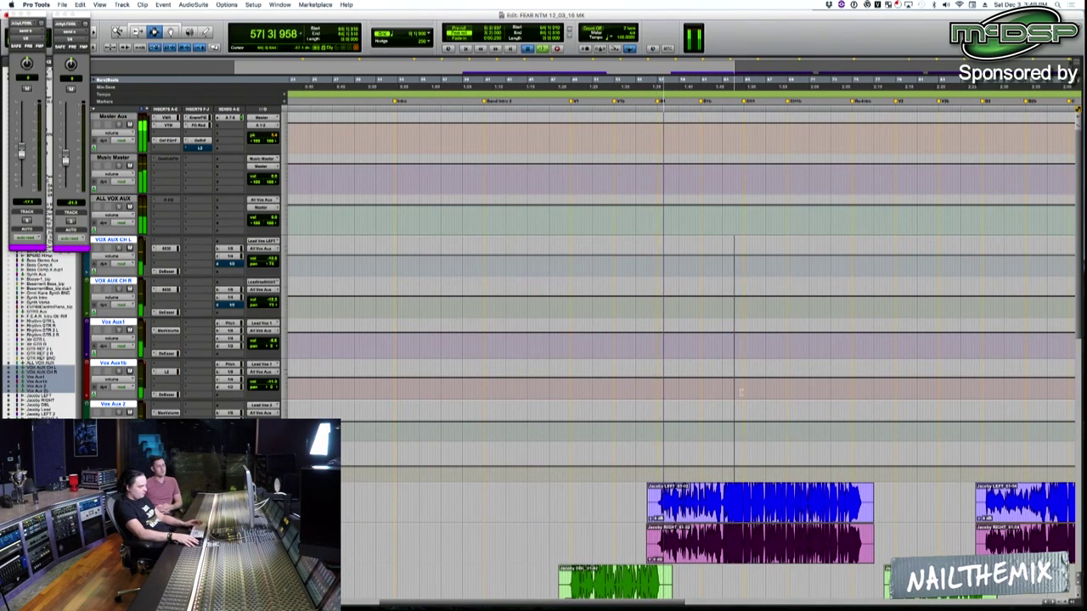
click(454, 335)
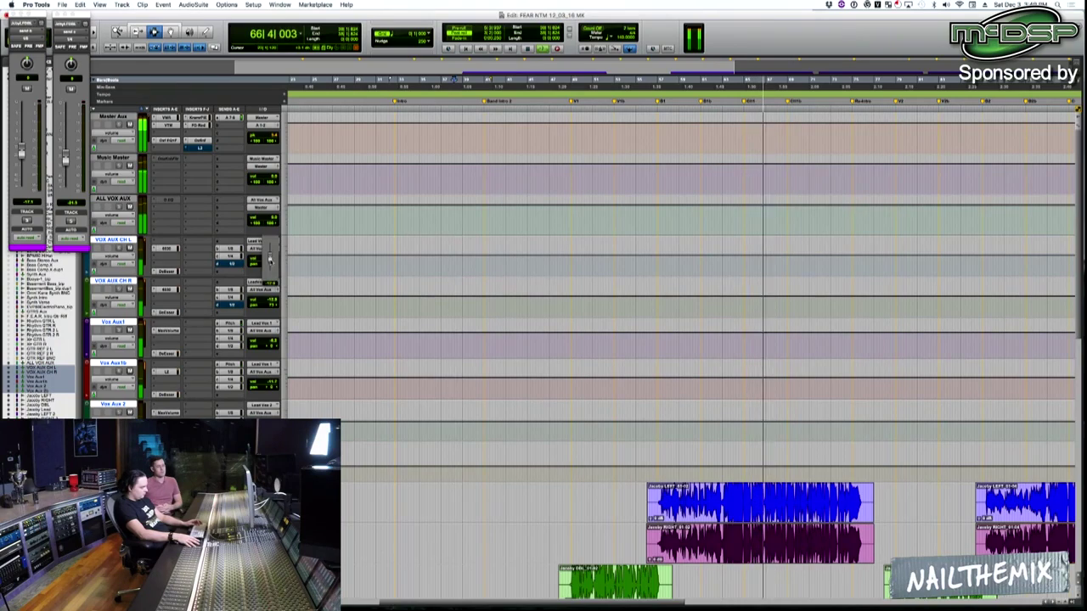
scroll(459, 269, down, 2)
scroll(459, 270, down, 8)
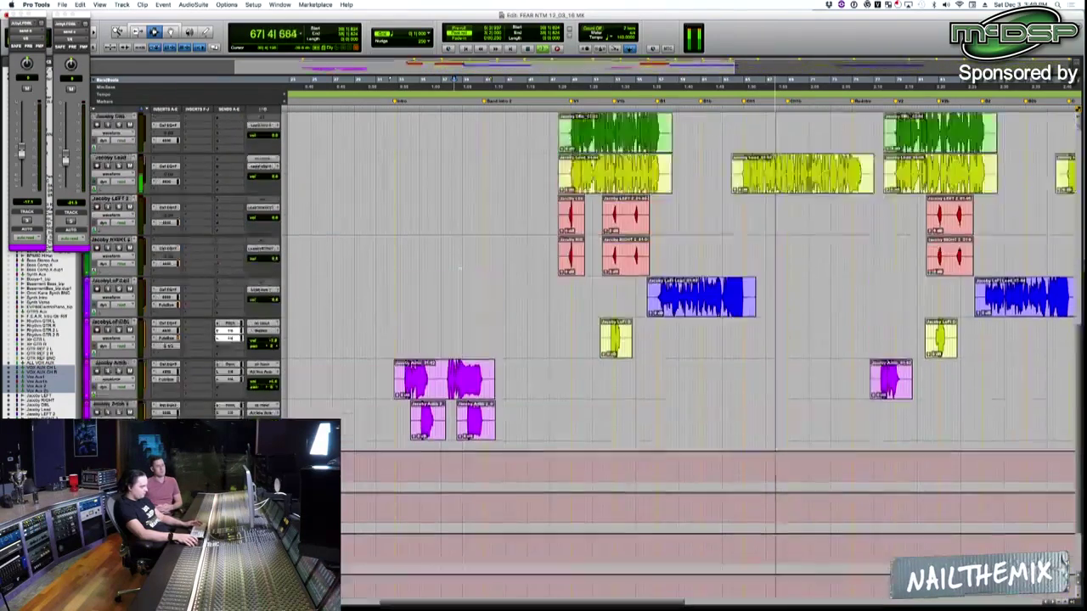
scroll(458, 270, up, 10)
scroll(459, 270, up, 2)
Fine-tune the grouped vocal auxes' volume from VOX AUX CH L, stop playback and park the cursor at bar 61.
key(r)
drag(268, 259, 268, 256)
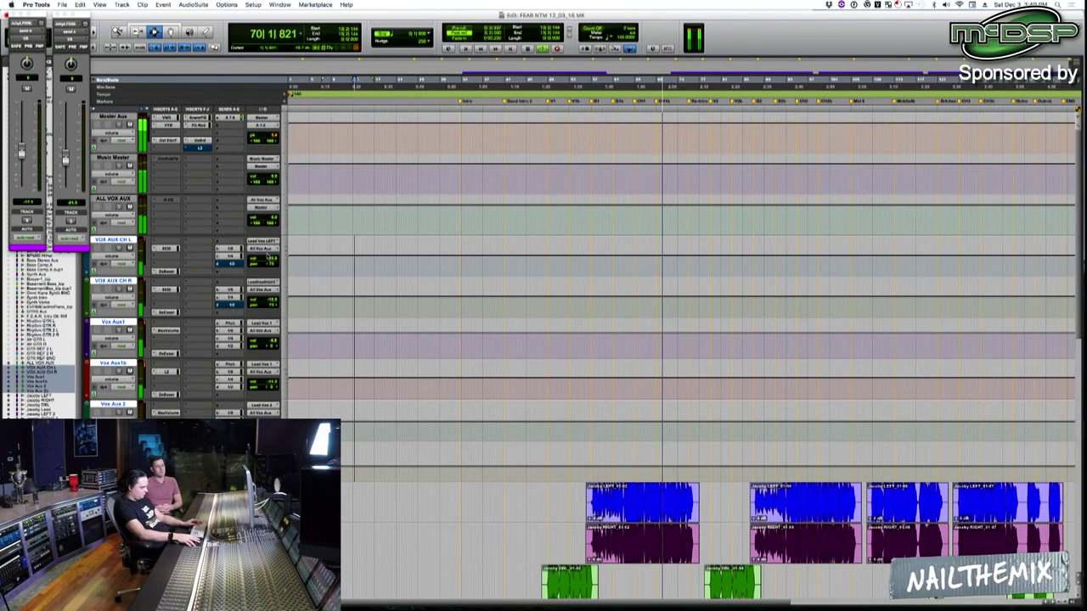
key(space)
click(613, 297)
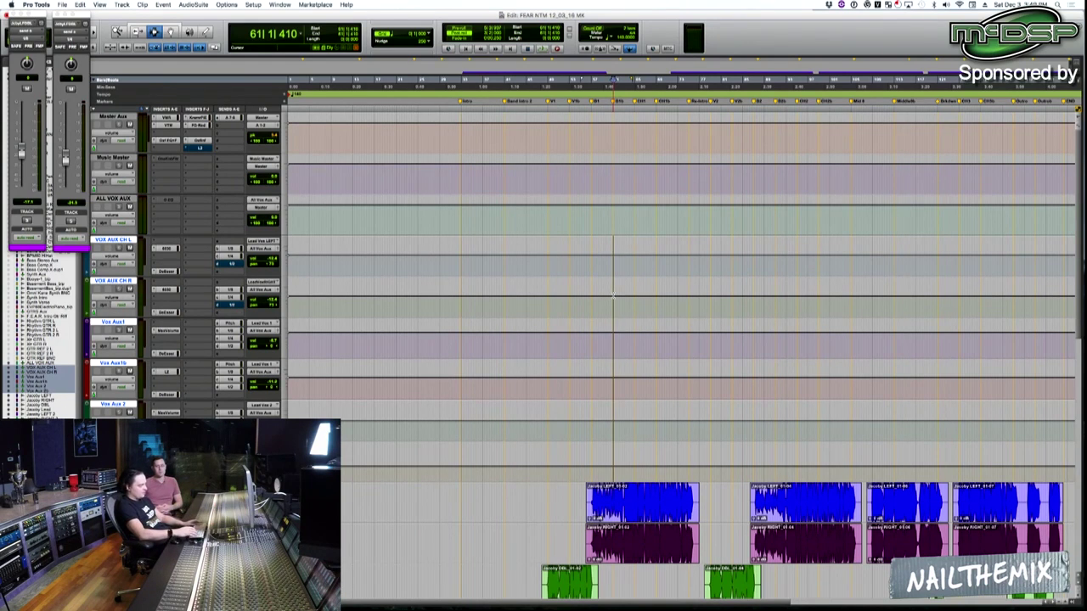
Bring up the whisper and background vocal tracks and zoom in on the first set of clips on the four whisper tracks.
key(KP_Decimal)
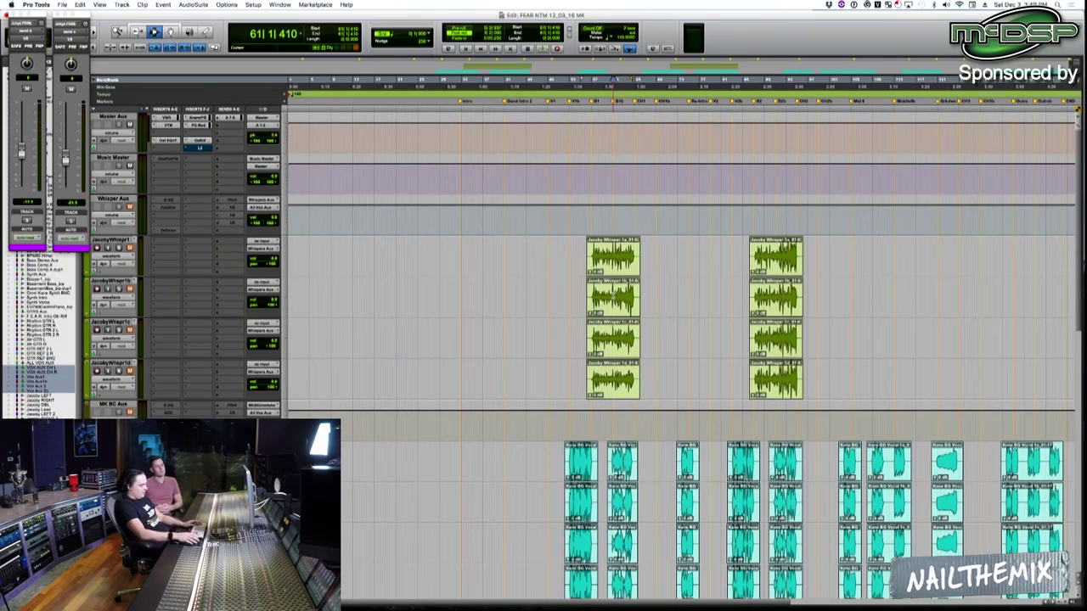
click(594, 209)
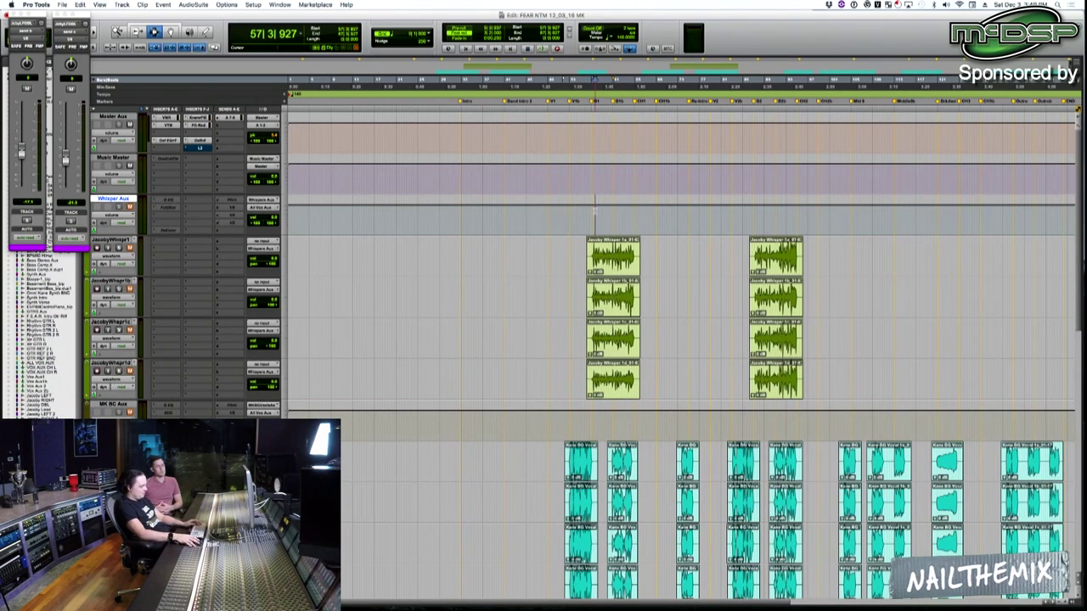
click(393, 404)
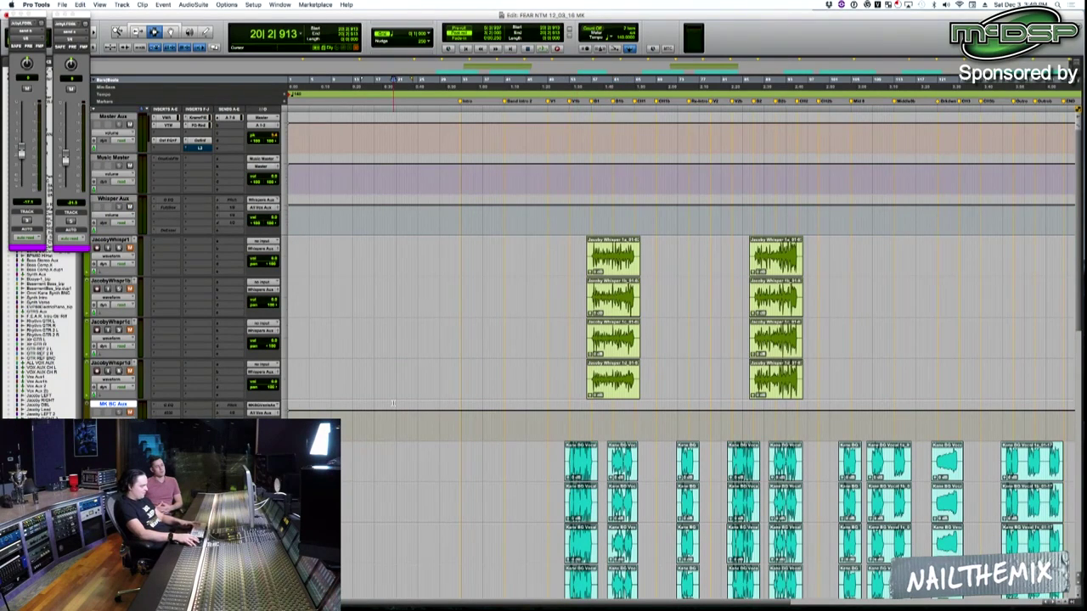
click(583, 332)
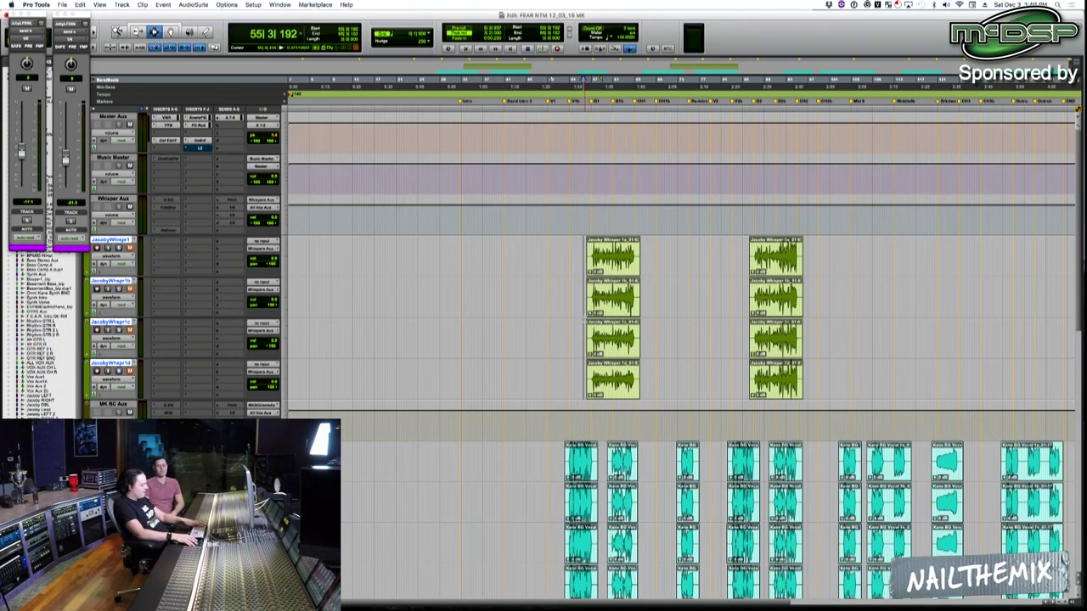
click(604, 296)
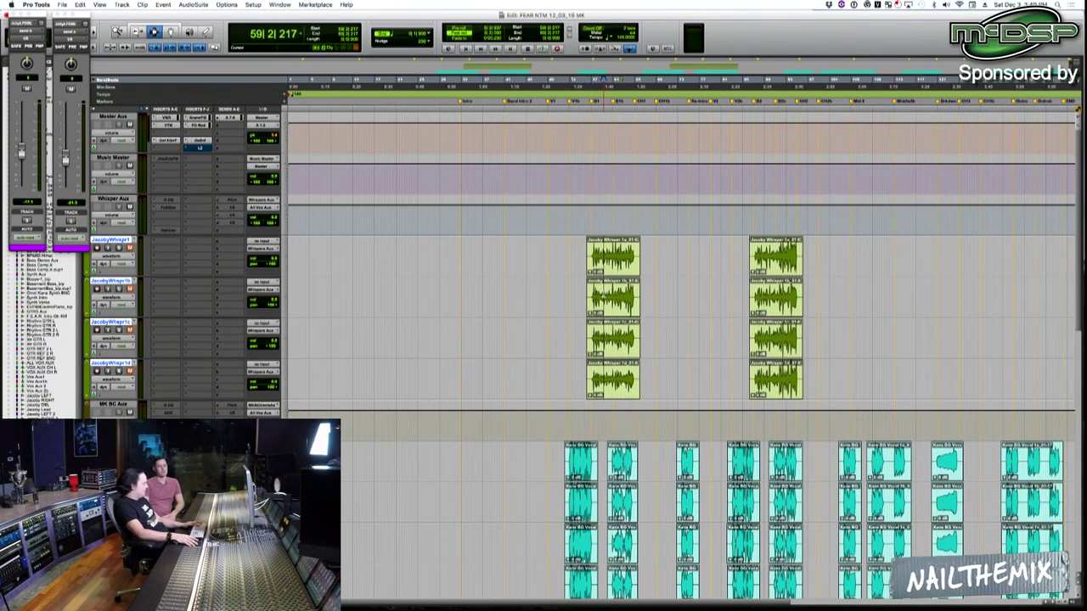
key(g)
click(629, 280)
key(t)
key(t)
key(t)
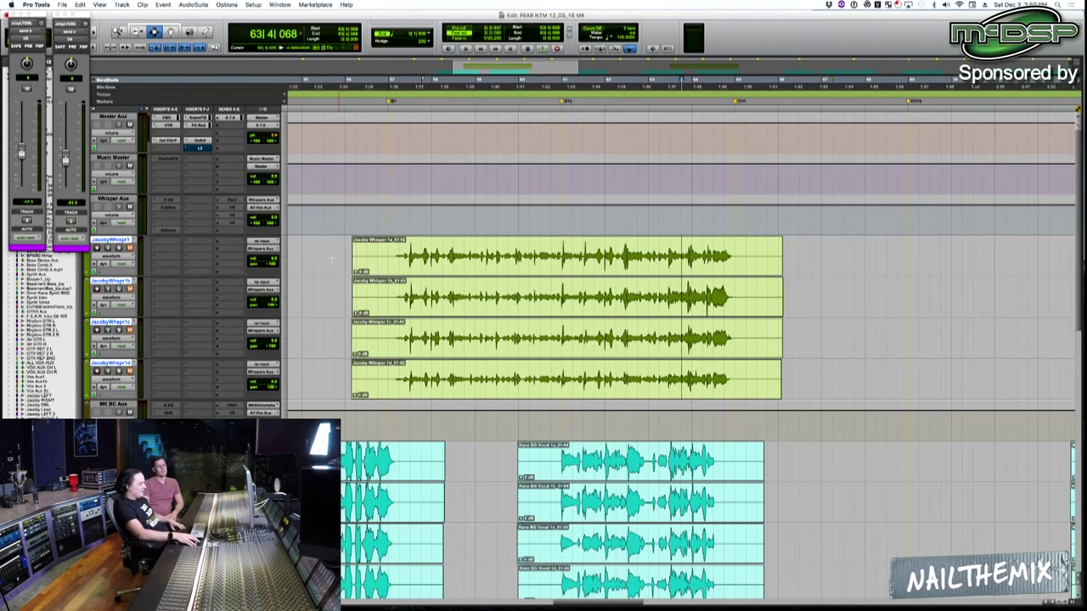
Examine the four whisper clips between about bars 57 and 64 against the background vocal clips beneath them.
click(421, 259)
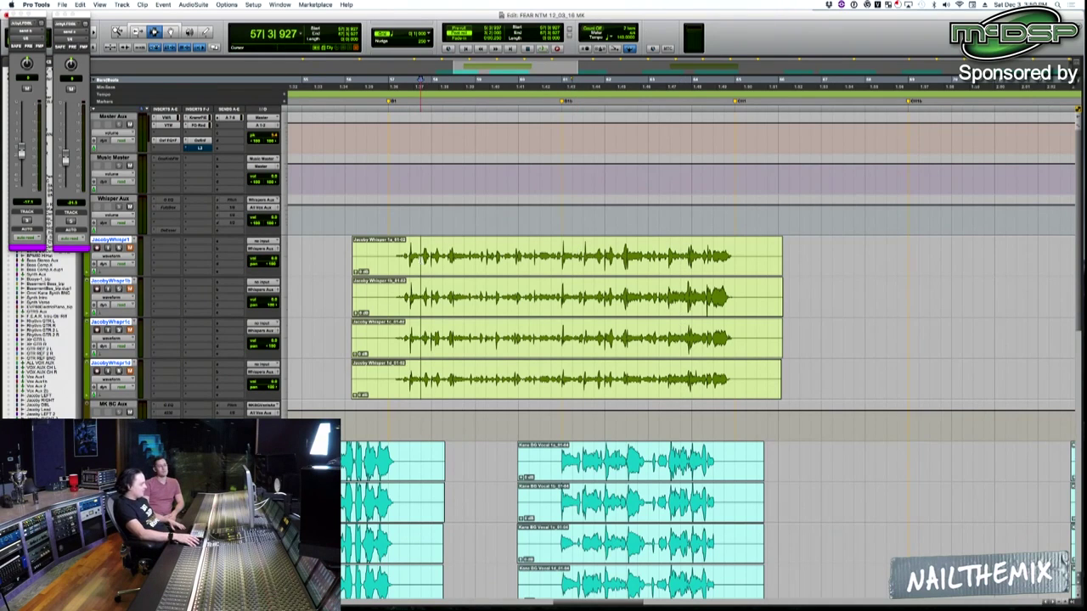
key(super+s)
key(super+bracketleft)
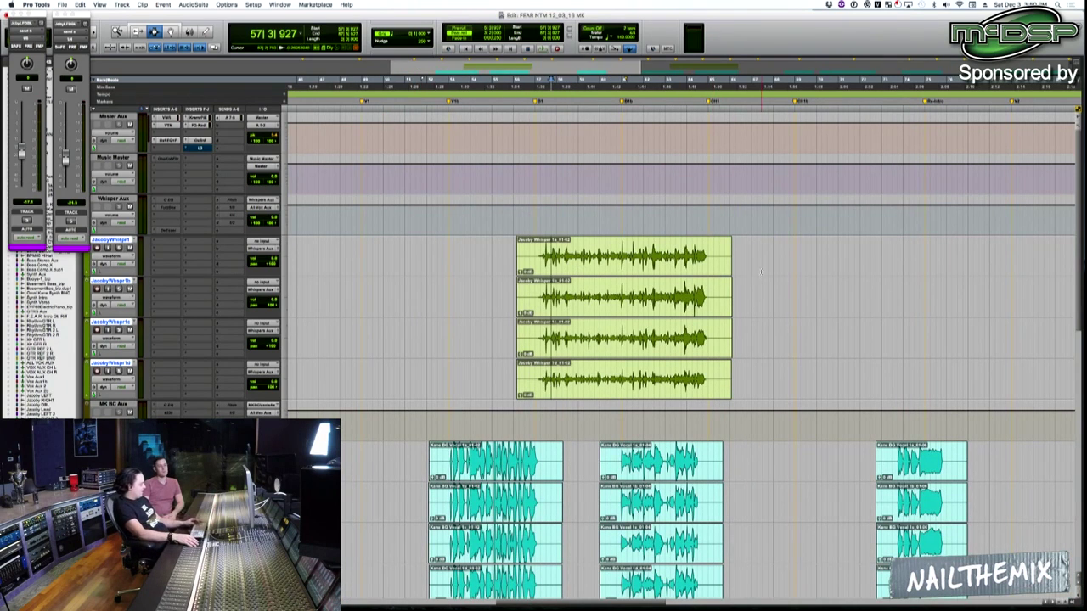
click(695, 297)
key(t)
scroll(664, 310, down, 2)
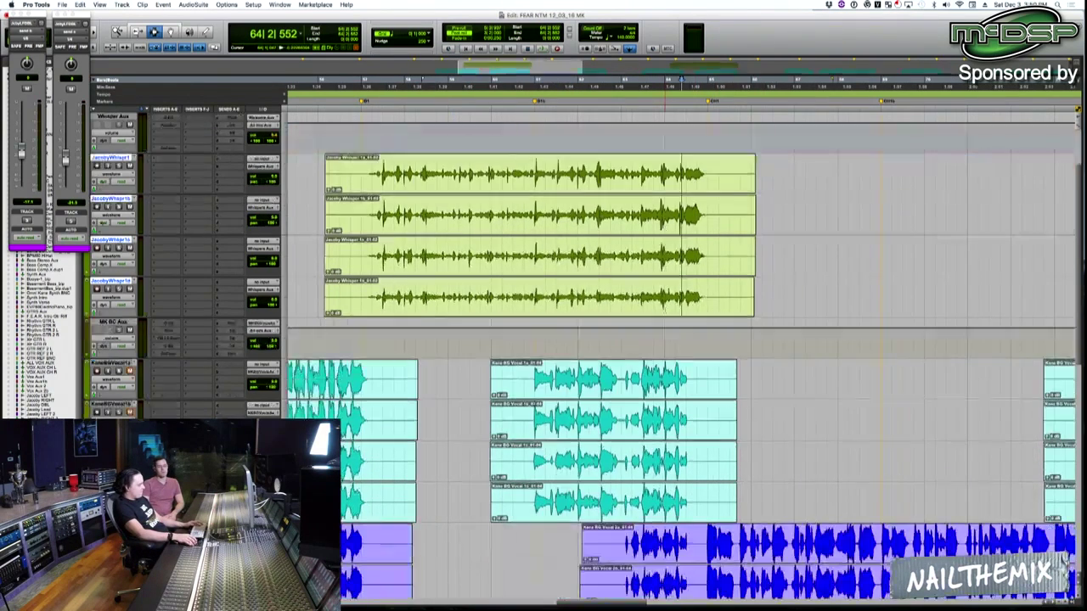
key(super+bracketleft)
scroll(665, 306, up, 2)
click(663, 306)
key(t)
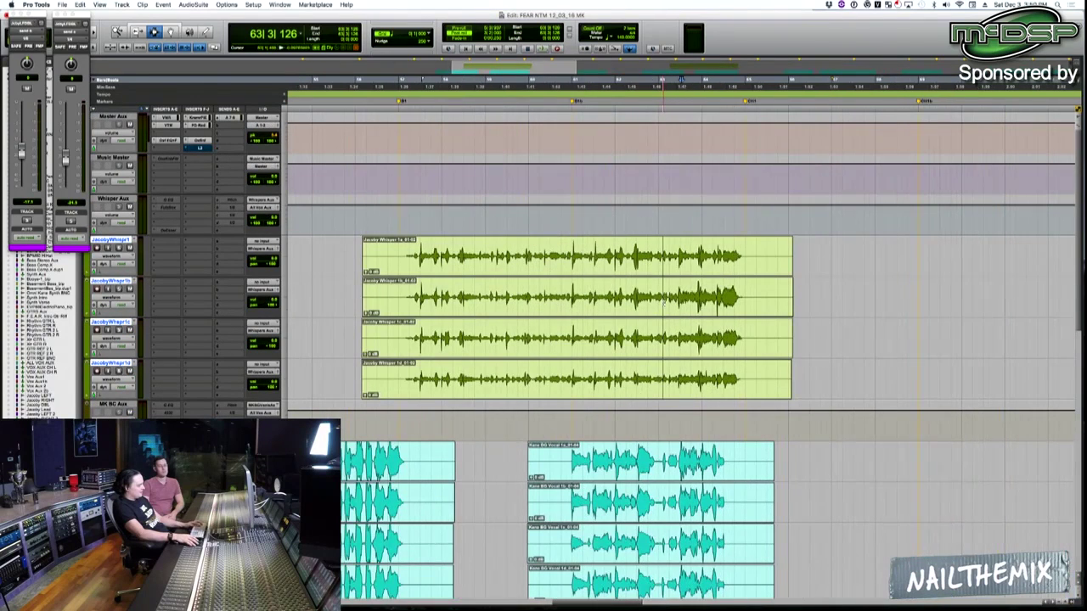
click(416, 289)
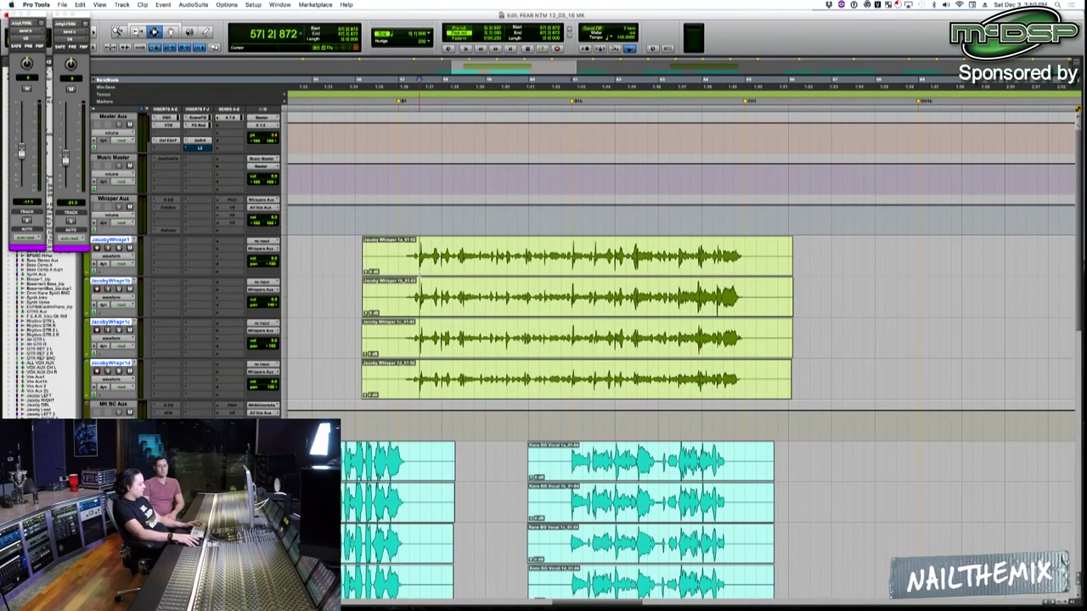
click(419, 258)
scroll(420, 258, down, 2)
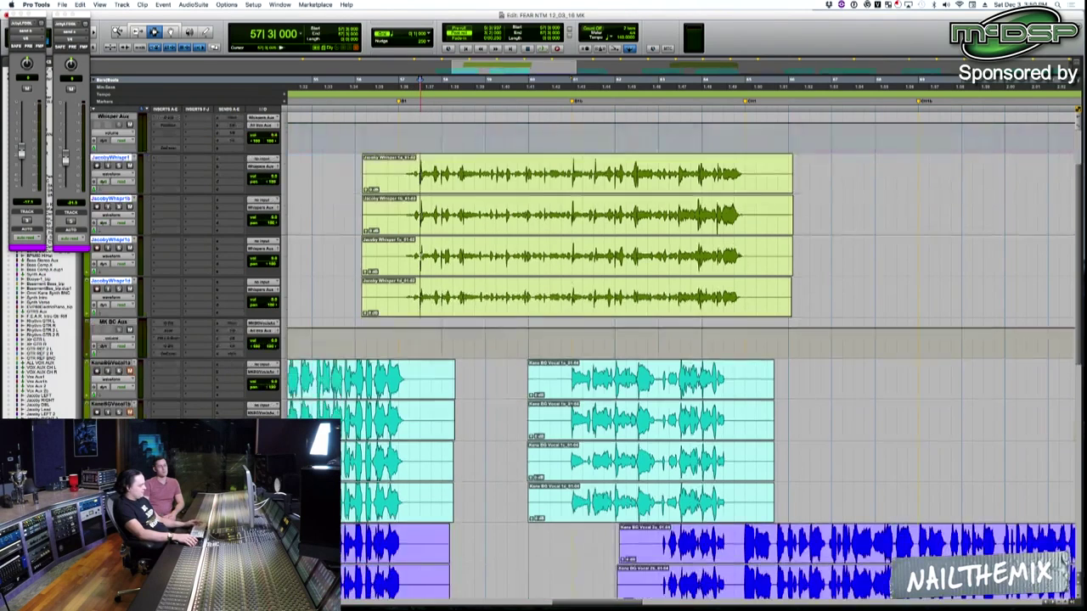
key(r)
scroll(679, 357, up, 2)
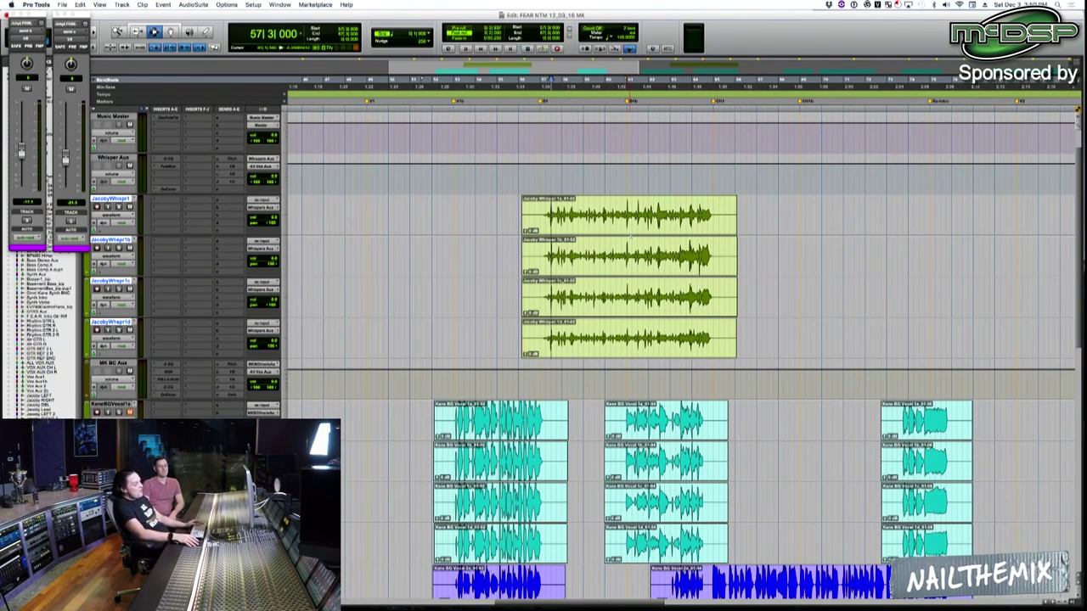
click(630, 238)
click(644, 233)
key(super+s)
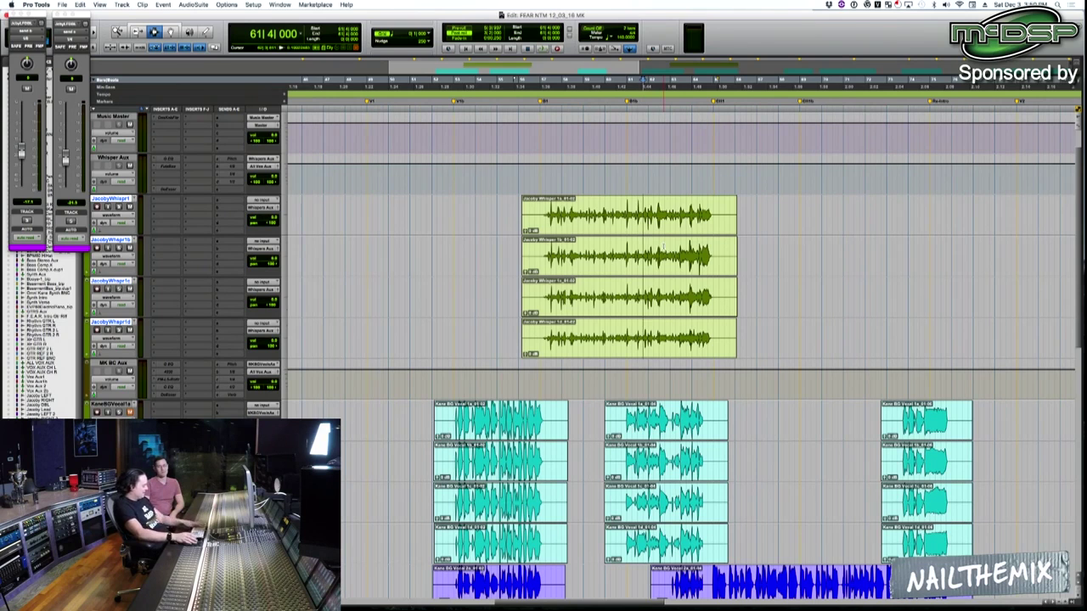
key(space)
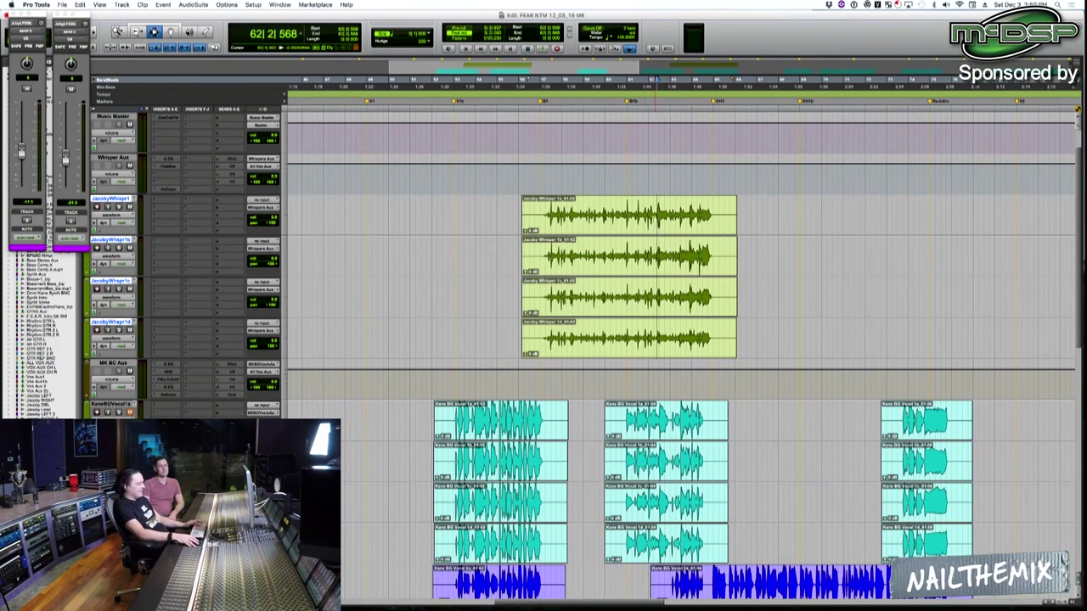
Select the first whispered passage across the four whisper tracks and play it back with those tracks soloed.
click(612, 218)
key(t)
click(535, 215)
key(r)
scroll(180, 231, up, 1)
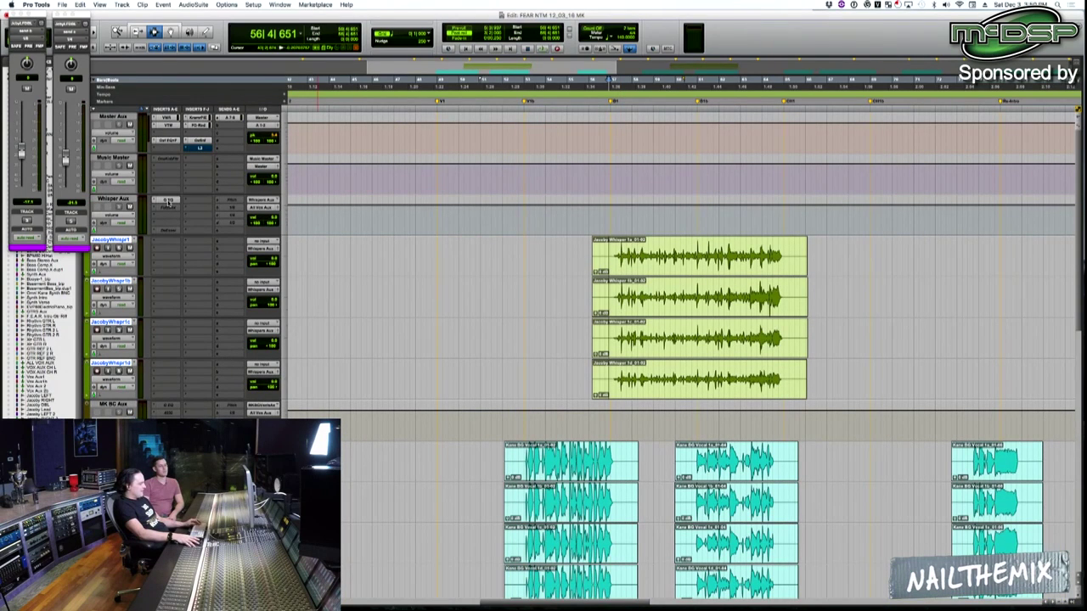
key(r)
click(745, 255)
key(t)
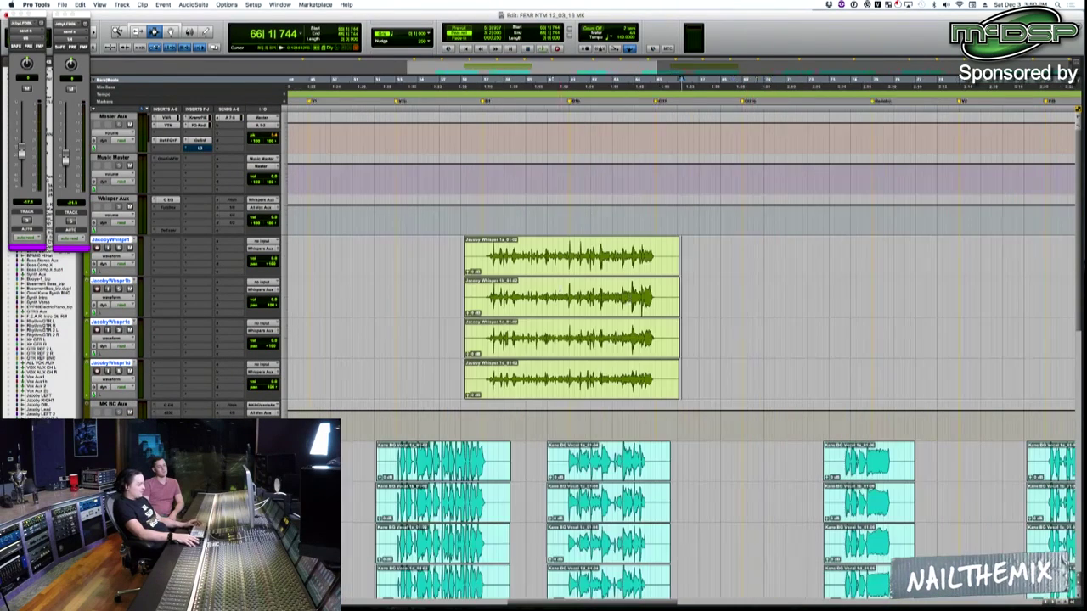
drag(488, 263, 653, 263)
key(space)
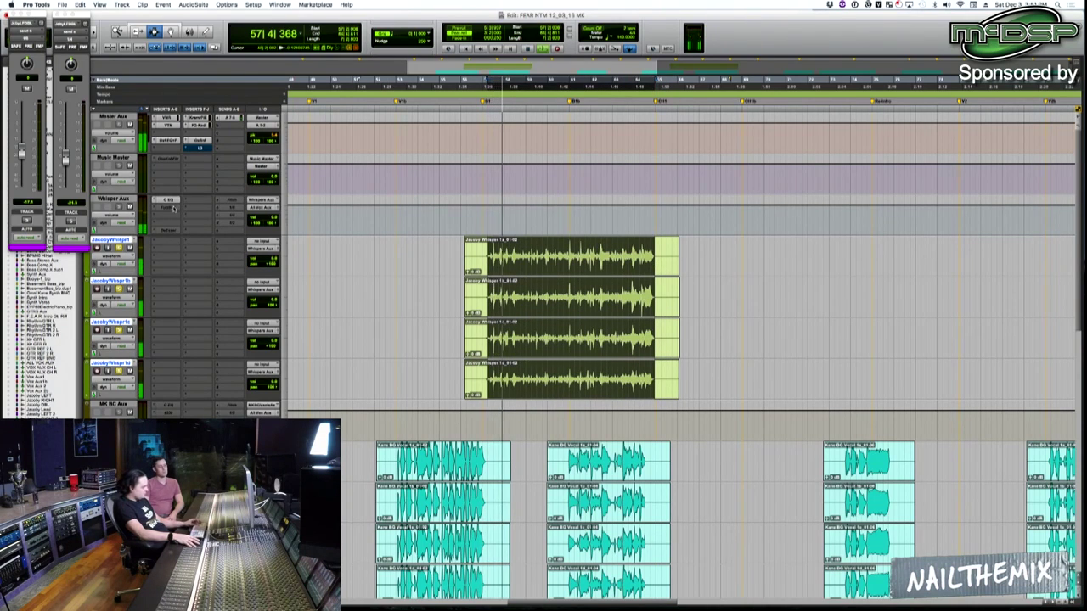
Activate the Whisper Aux's second insert and its sends B and C during playback.
ctrl+super+click(173, 208)
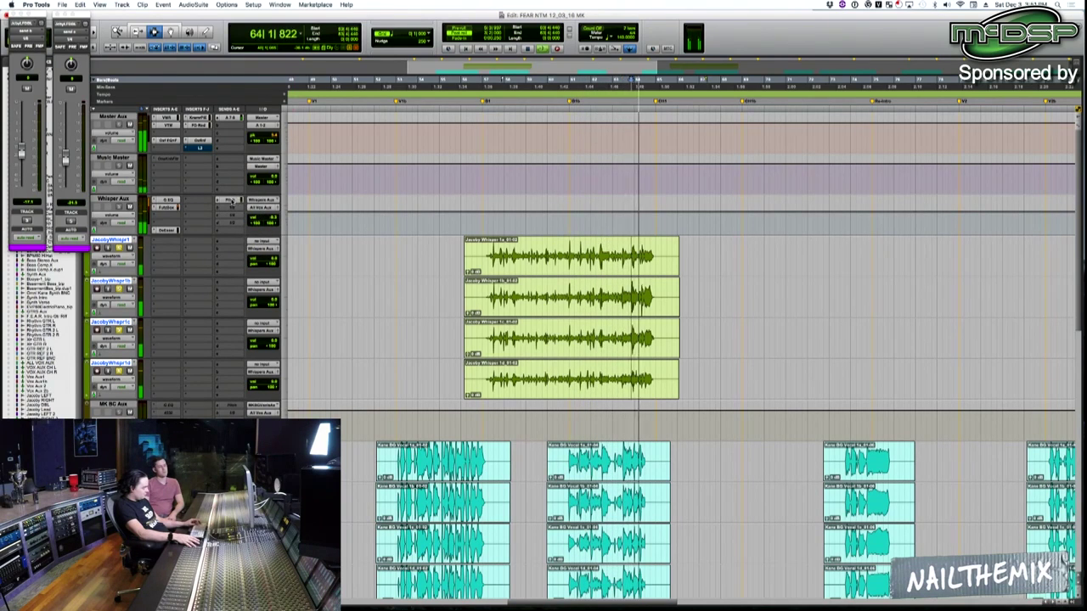
ctrl+super+click(231, 209)
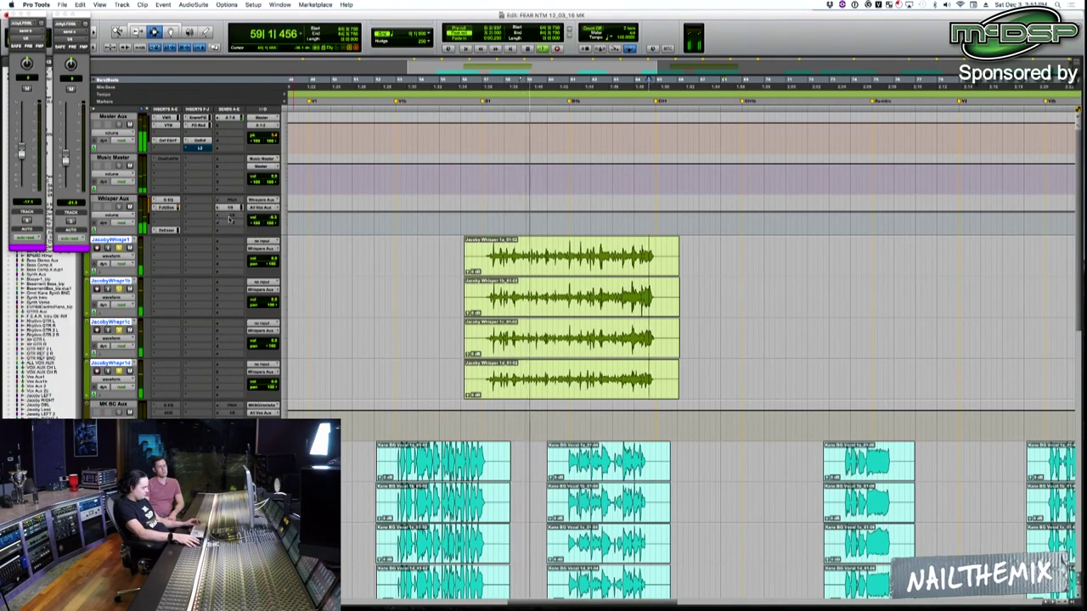
click(229, 219)
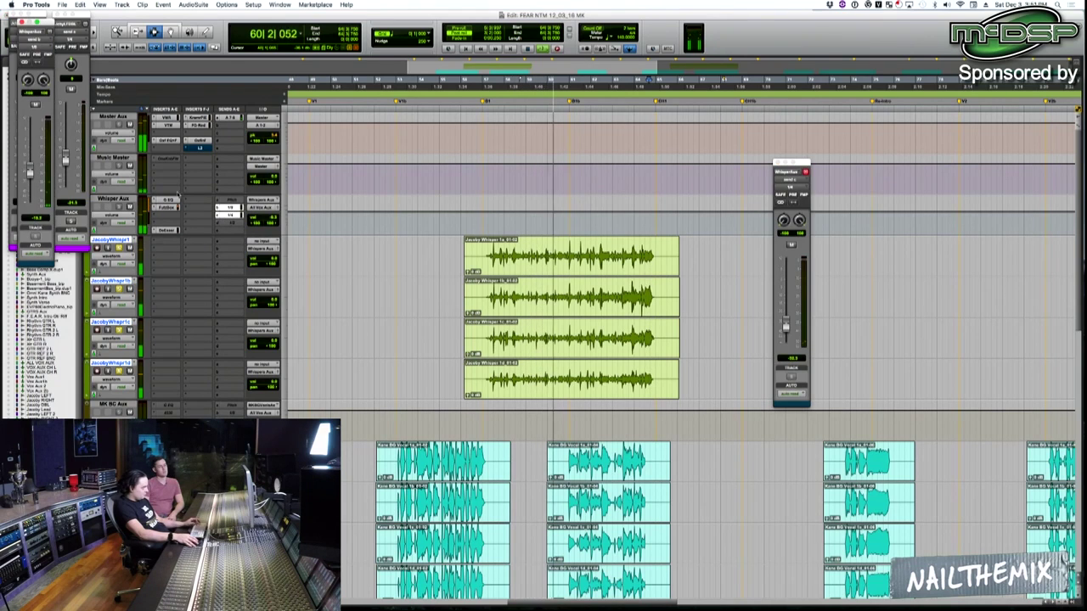
Close the stack of floating send windows covering the track list, keeping the Whisper Aux send C window open.
click(22, 22)
click(13, 14)
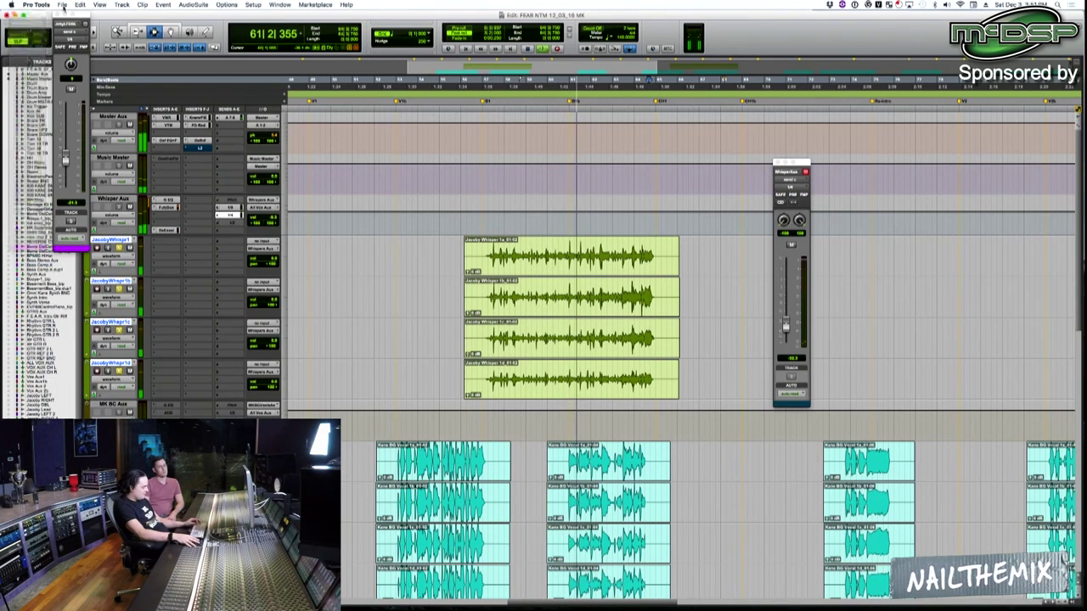
click(56, 22)
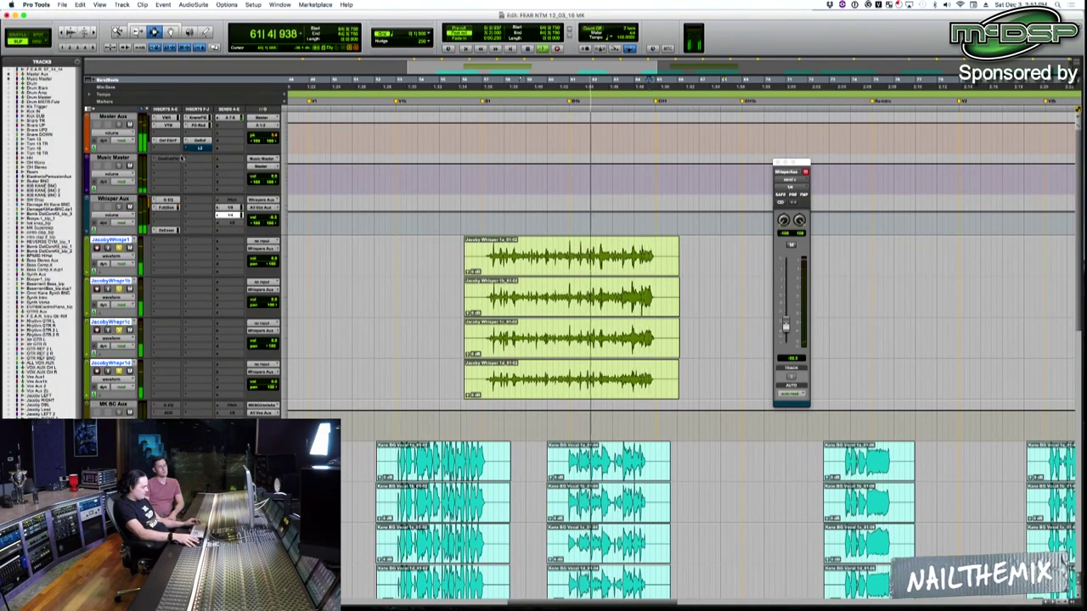
Raise the level of the Whisper Aux's send C and bring up its send B for balancing during playback.
click(230, 215)
drag(785, 326, 785, 318)
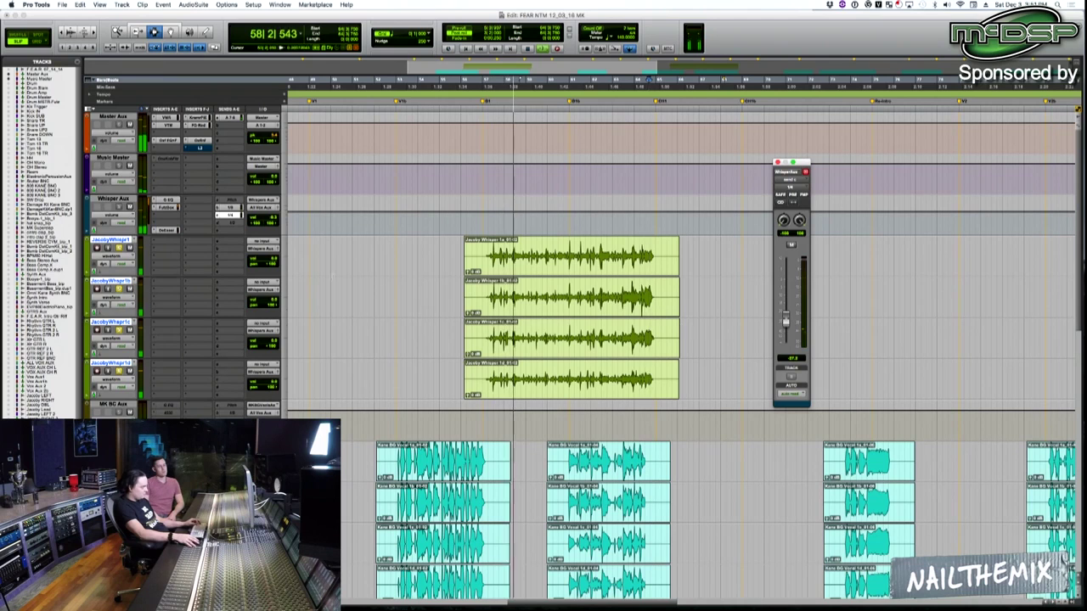
click(229, 207)
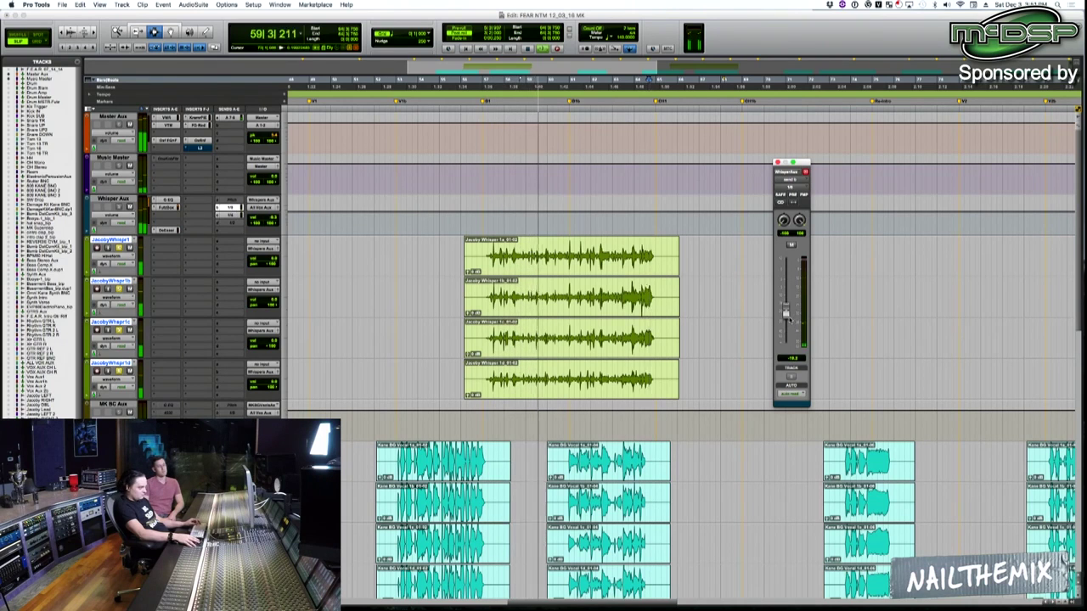
Activate the Whisper Aux's Pitch send, raise its level, and compare the whispers with that send muted and unmuted.
ctrl+super+click(236, 201)
click(236, 202)
drag(786, 299, 785, 291)
super+click(230, 201)
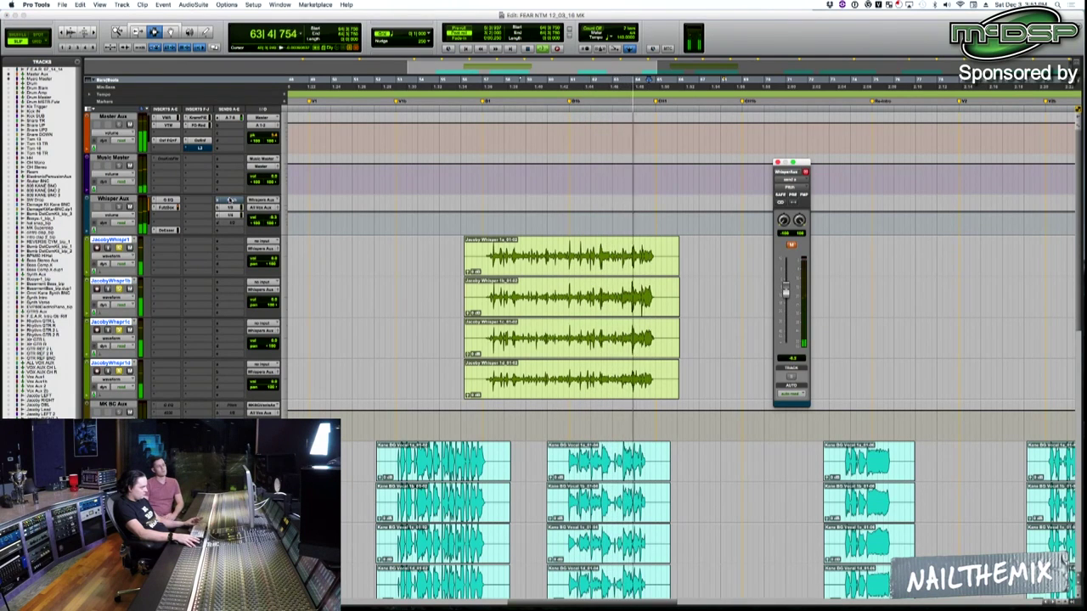
super+click(230, 201)
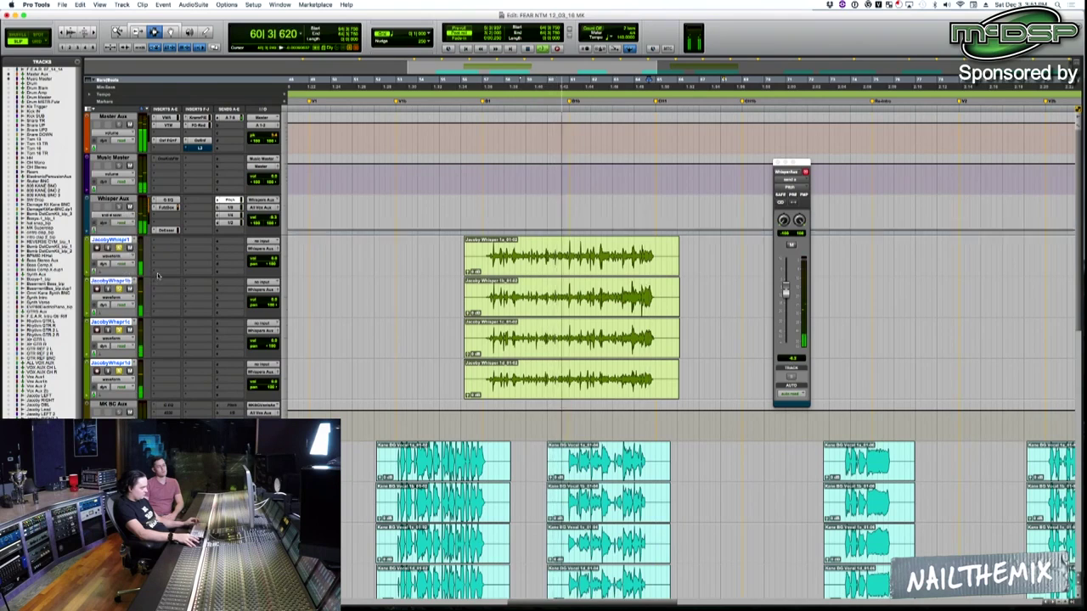
Play the first whispered passage within the full mix and adjust the Whisper Aux's volume.
key(r)
key(r)
key(r)
key(r)
click(388, 253)
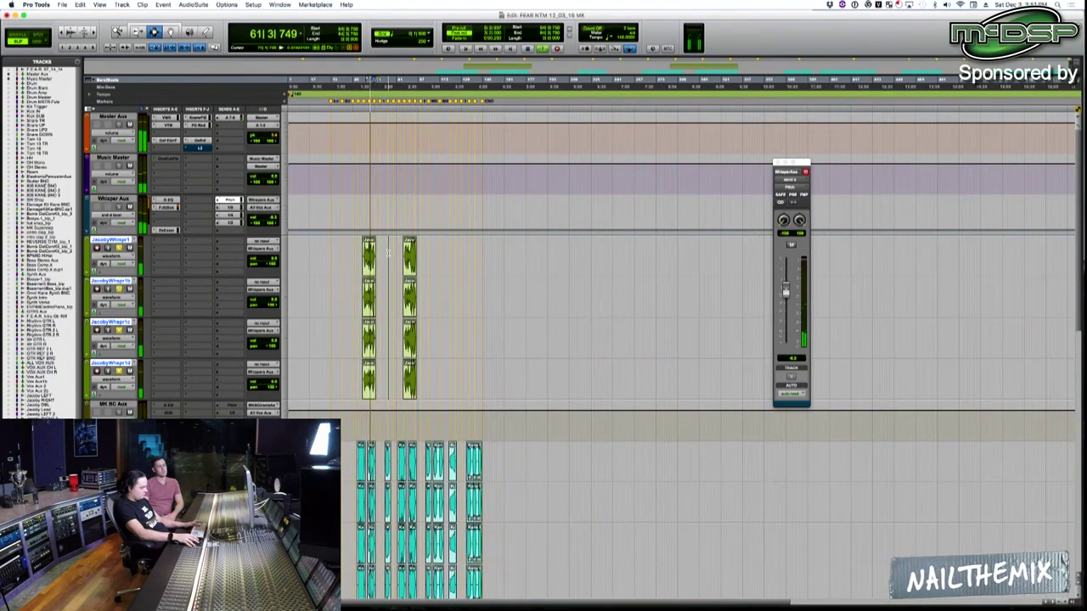
key(t)
key(t)
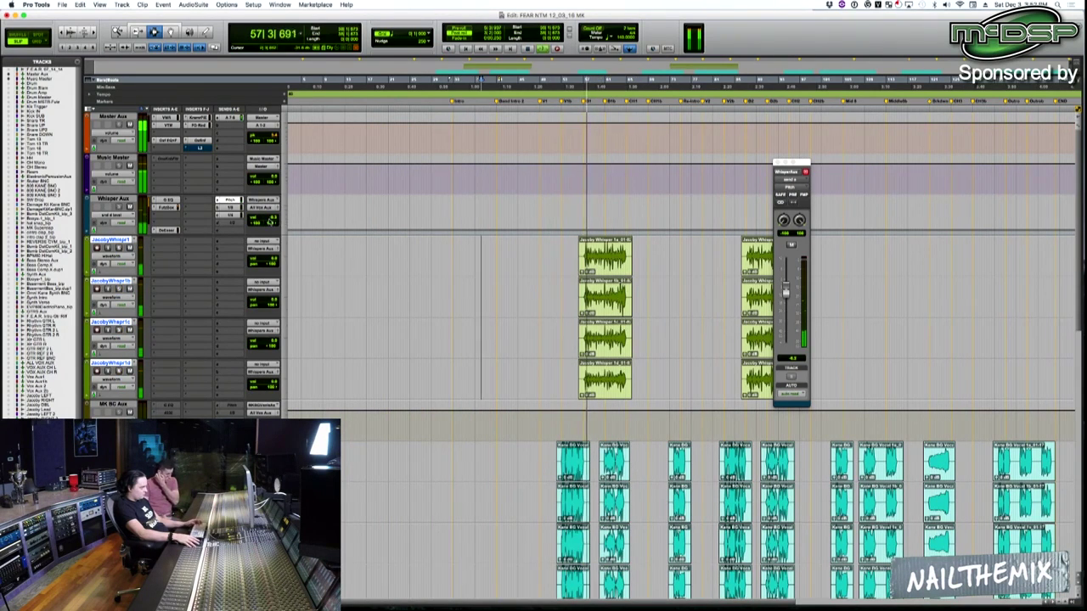
drag(268, 216, 266, 222)
Select the first whispered passage across the four whisper tracks, extending the selection up to the Music Master track.
click(343, 274)
click(586, 260)
key(t)
key(t)
key(F4)
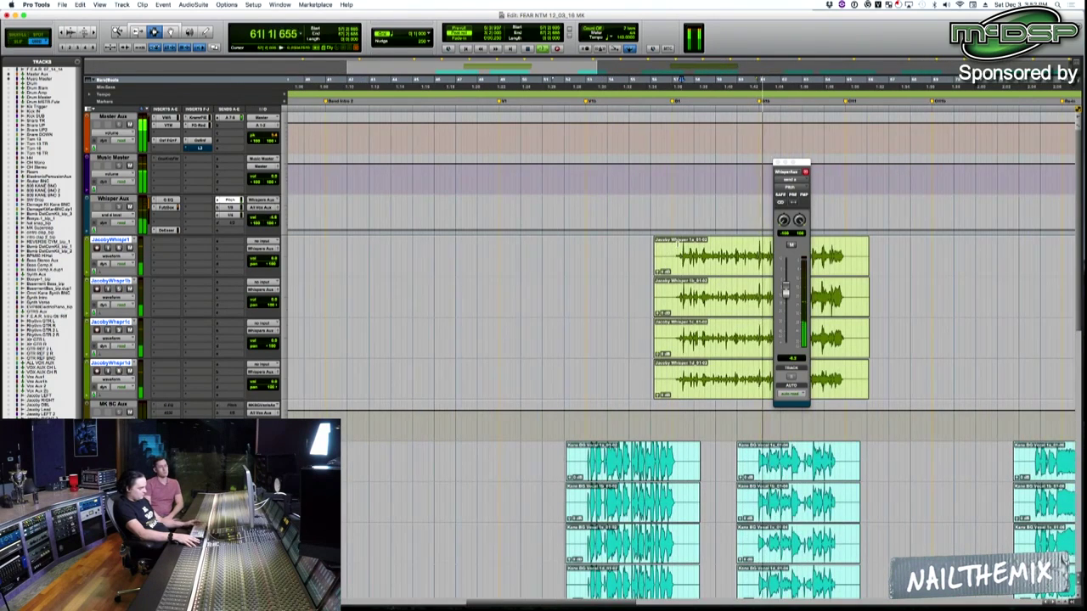
drag(677, 262, 845, 190)
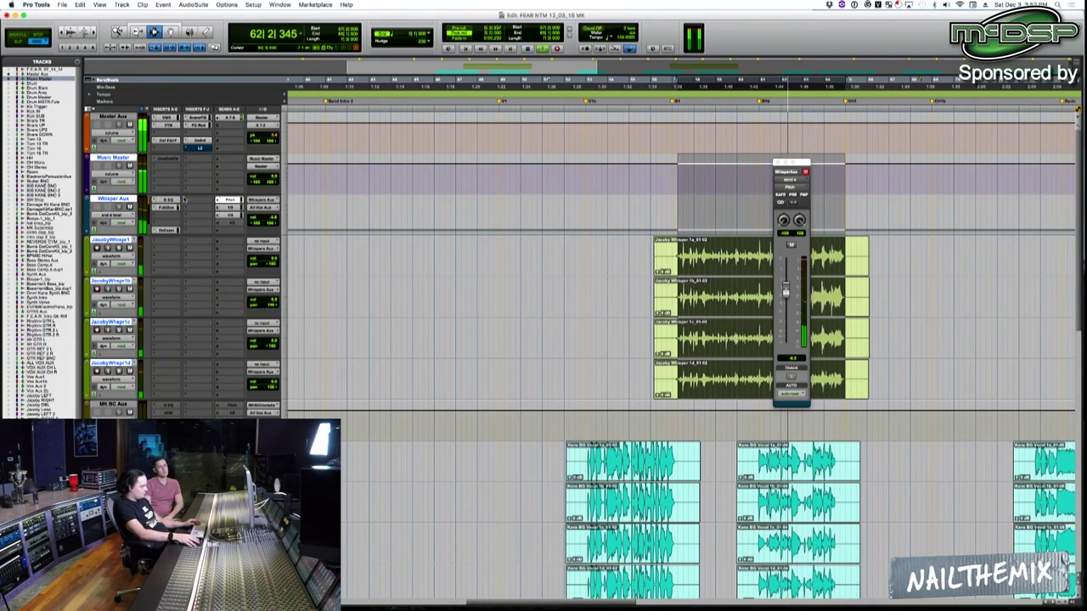
Check the Channel G EQ on the Whisper Aux, stop playback, and close the EQ and floating send windows.
click(168, 201)
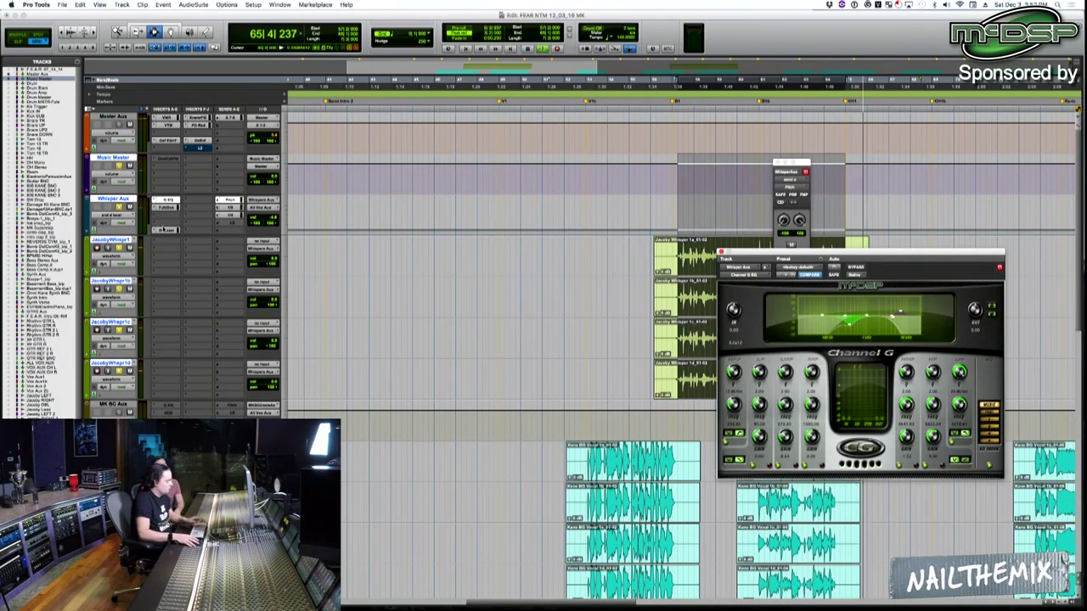
key(space)
click(118, 166)
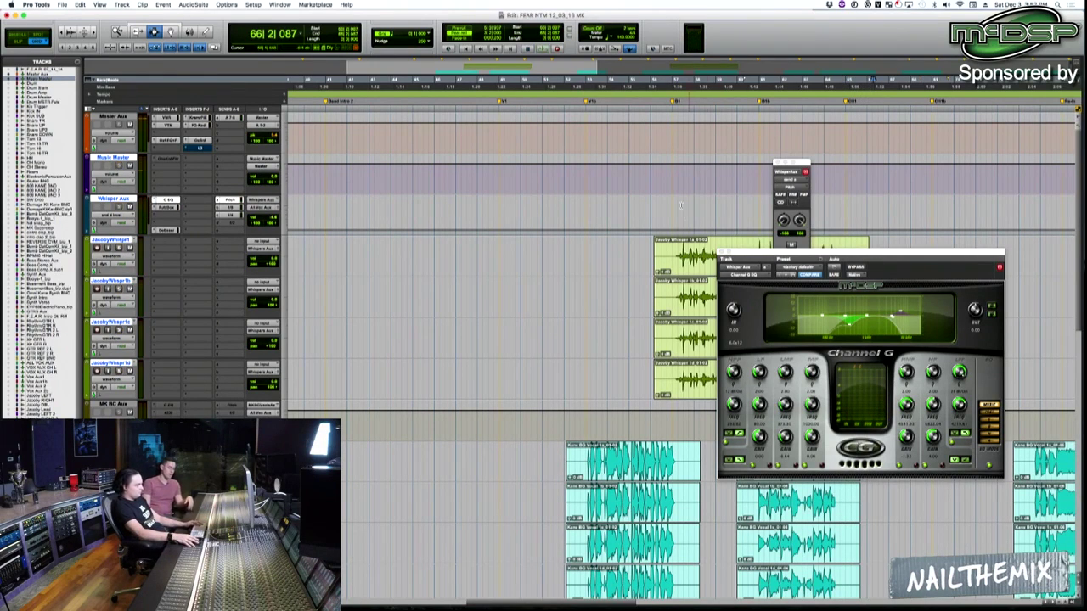
click(721, 253)
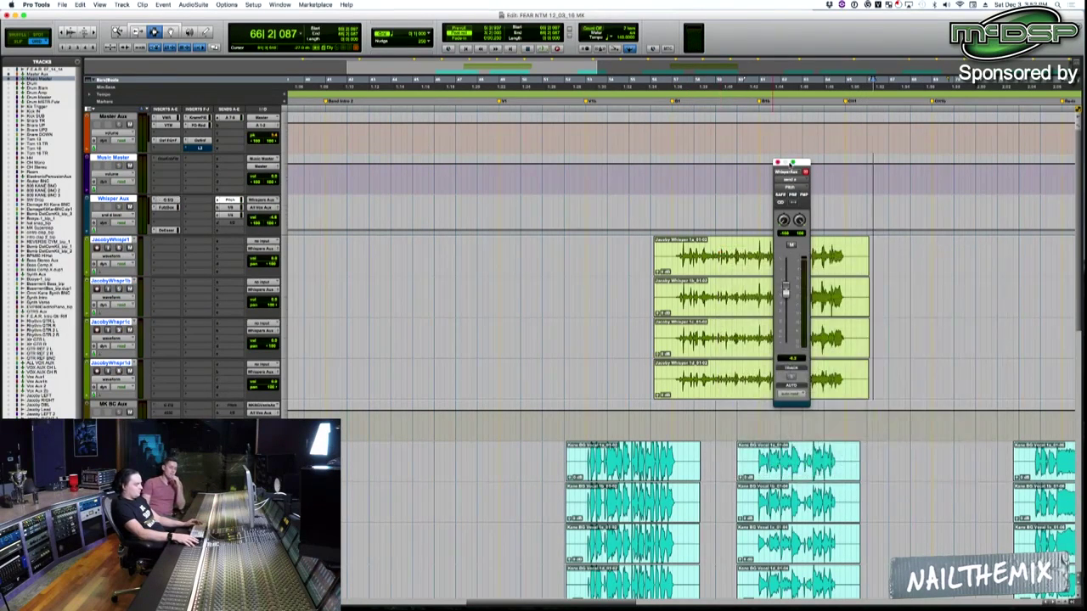
click(778, 162)
Trim the empty tails off the four whisper clips of the first passage at about bar 65.
click(832, 301)
key(r)
key(r)
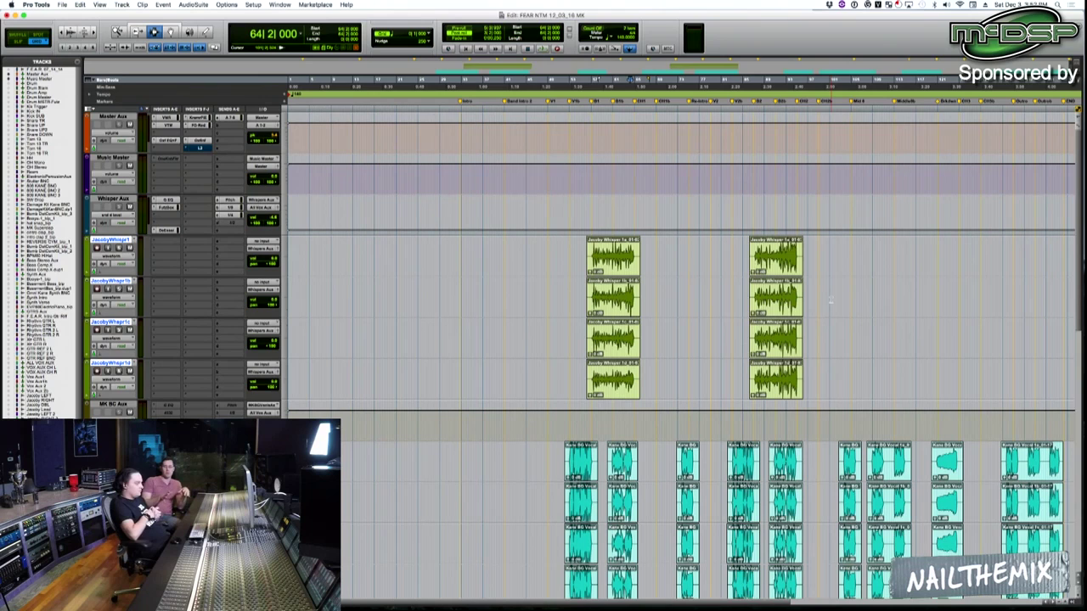
click(675, 297)
key(t)
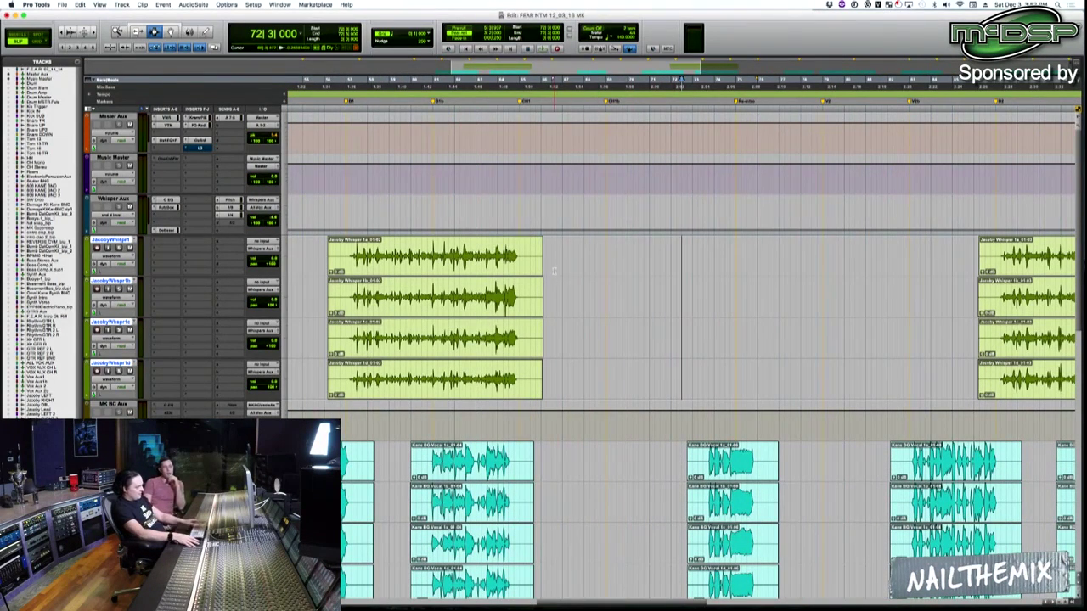
drag(525, 260, 595, 267)
key(Delete)
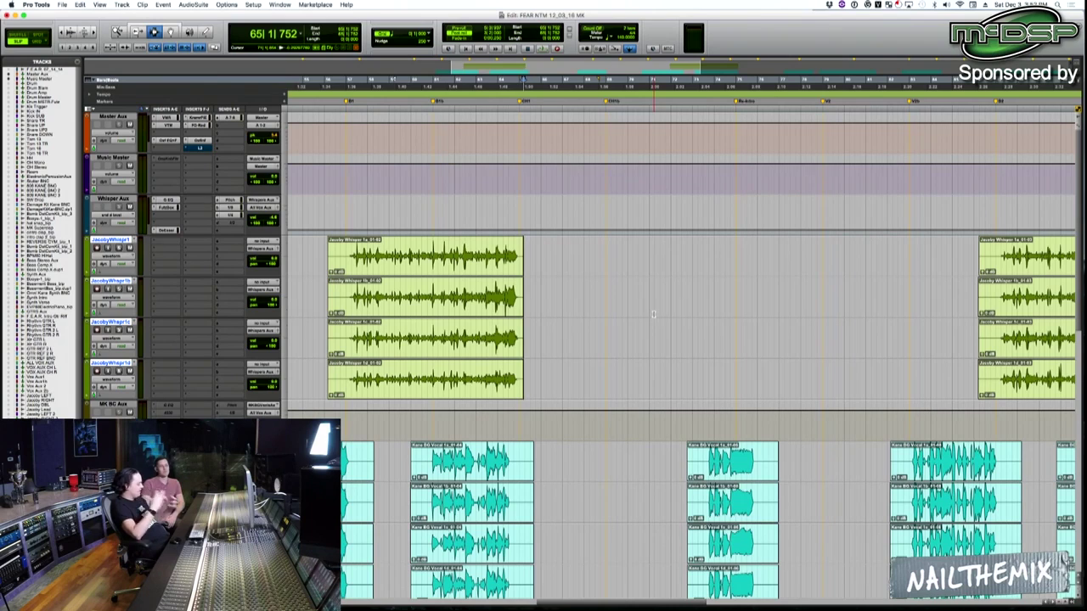
Examine the teal, blue and green background vocal layers below the whisper tracks, starting around bar 53.
key(r)
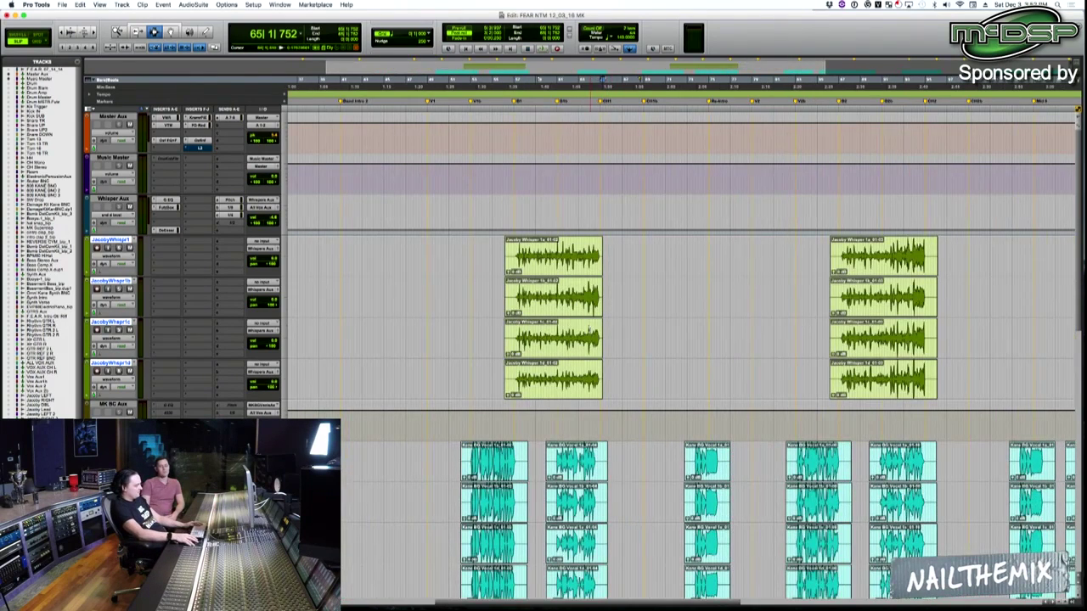
key(t)
key(r)
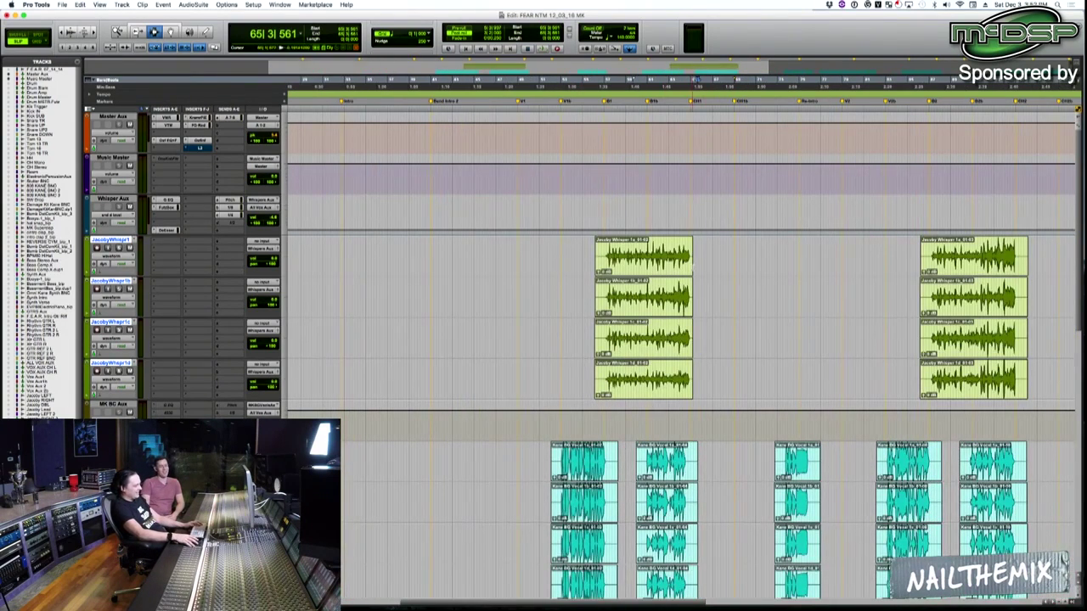
key(t)
scroll(508, 266, down, 1)
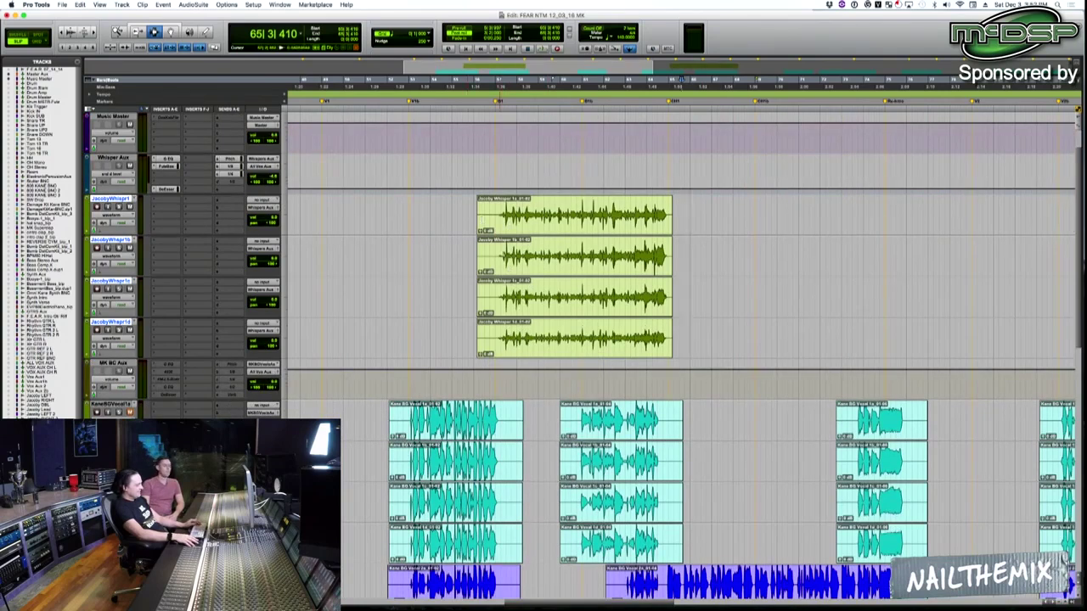
scroll(451, 339, down, 2)
click(404, 365)
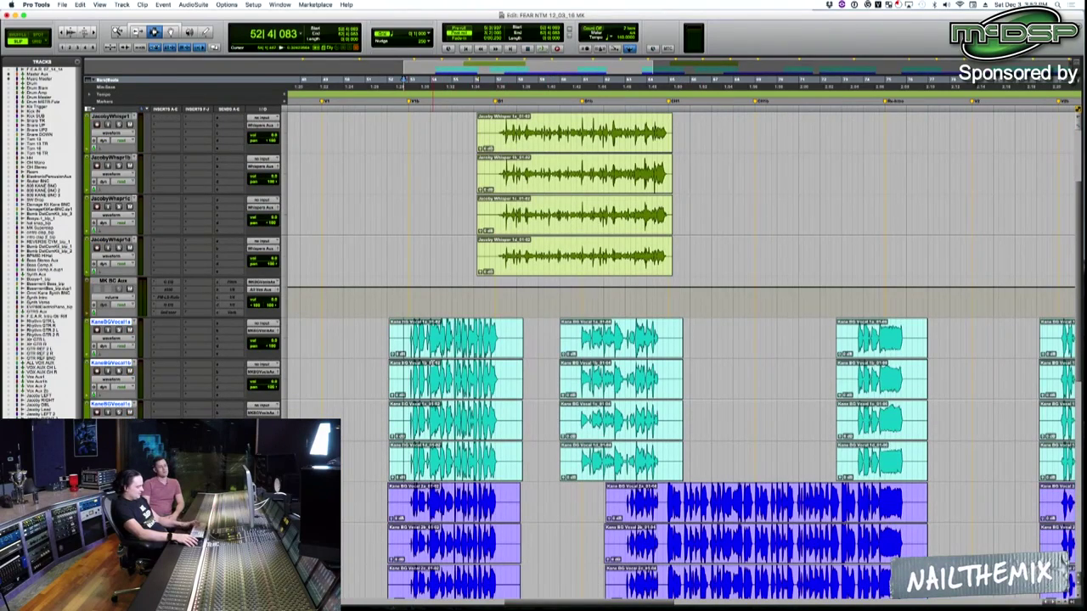
scroll(431, 349, down, 3)
click(414, 390)
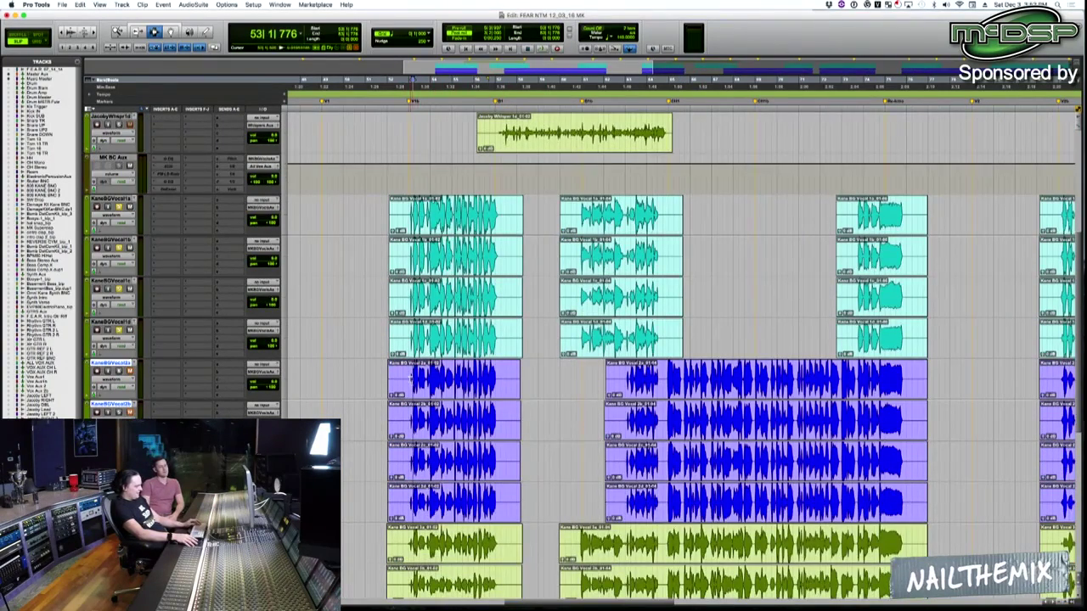
scroll(209, 334, down, 1)
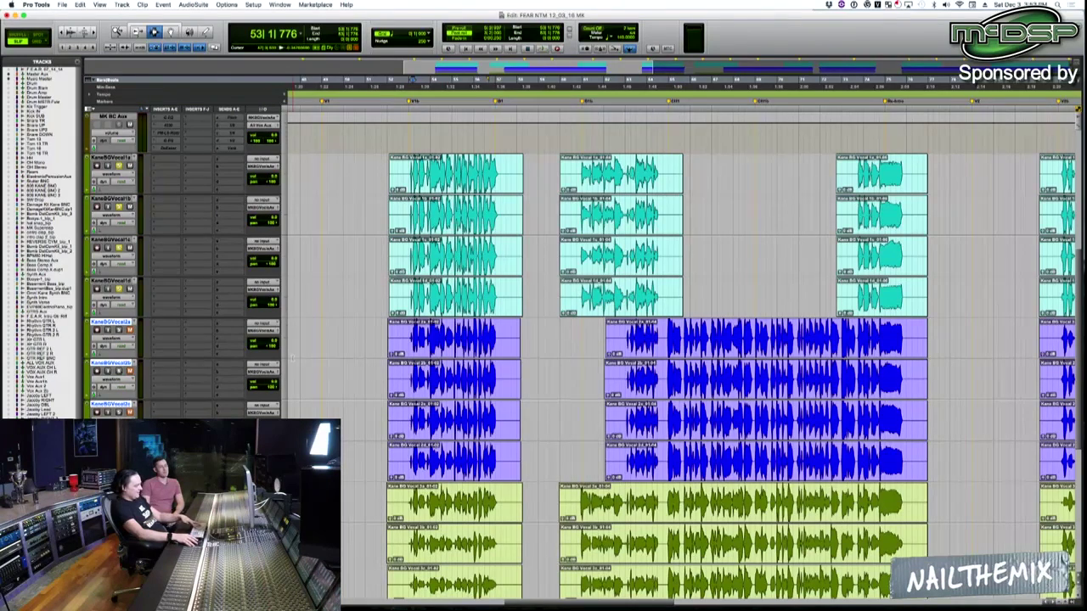
scroll(413, 441, down, 1)
click(411, 443)
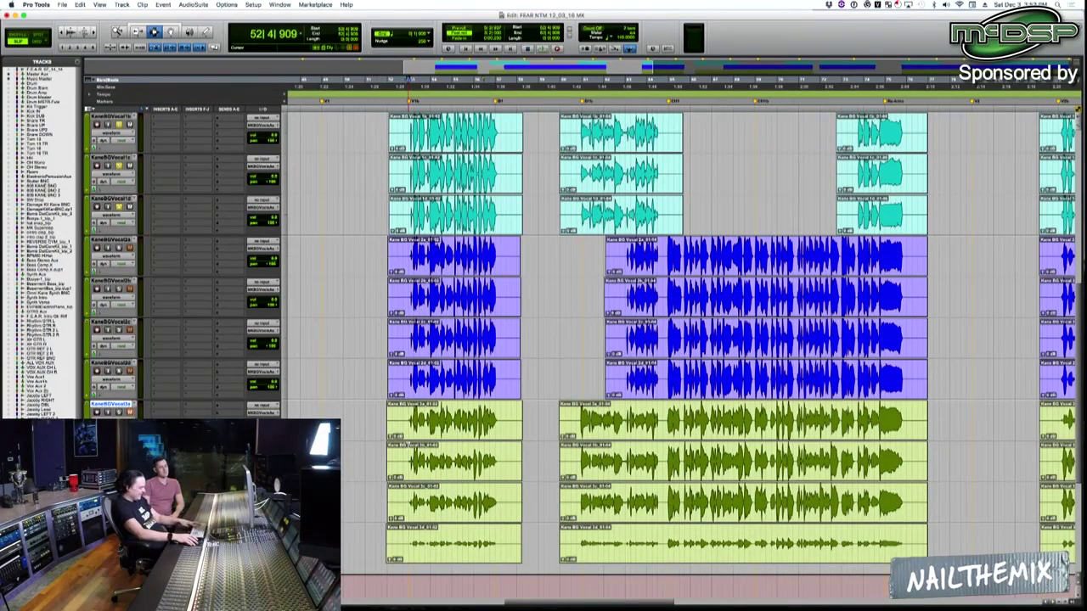
drag(388, 452, 460, 299)
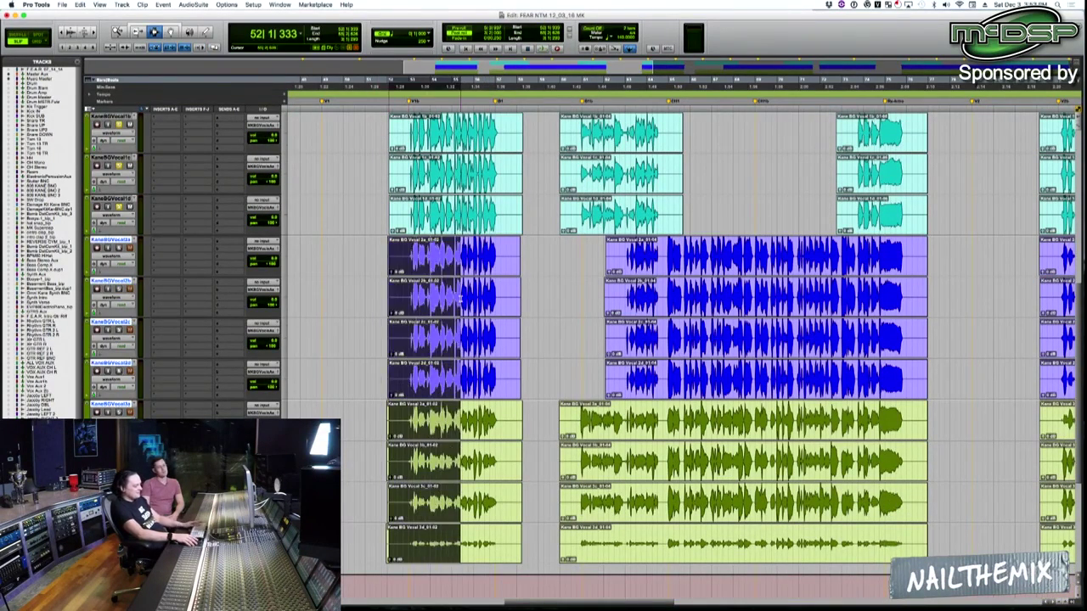
Activate the first, second and fifth inserts on the background vocal aux and place the cursor at the teal phrase's start near bar 53.
key(r)
scroll(461, 299, up, 2)
click(557, 249)
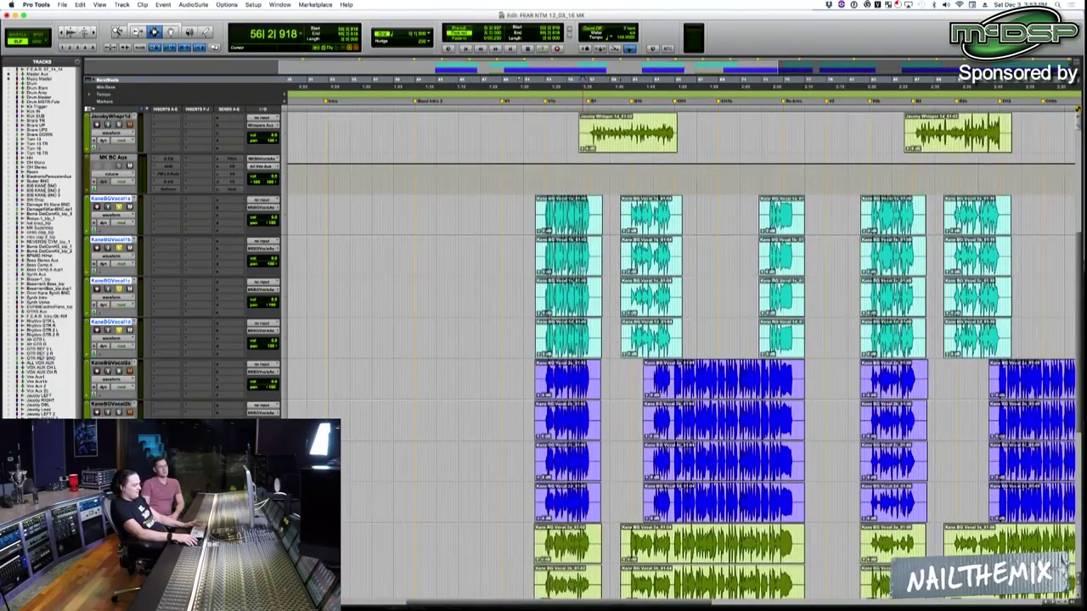
key(t)
key(t)
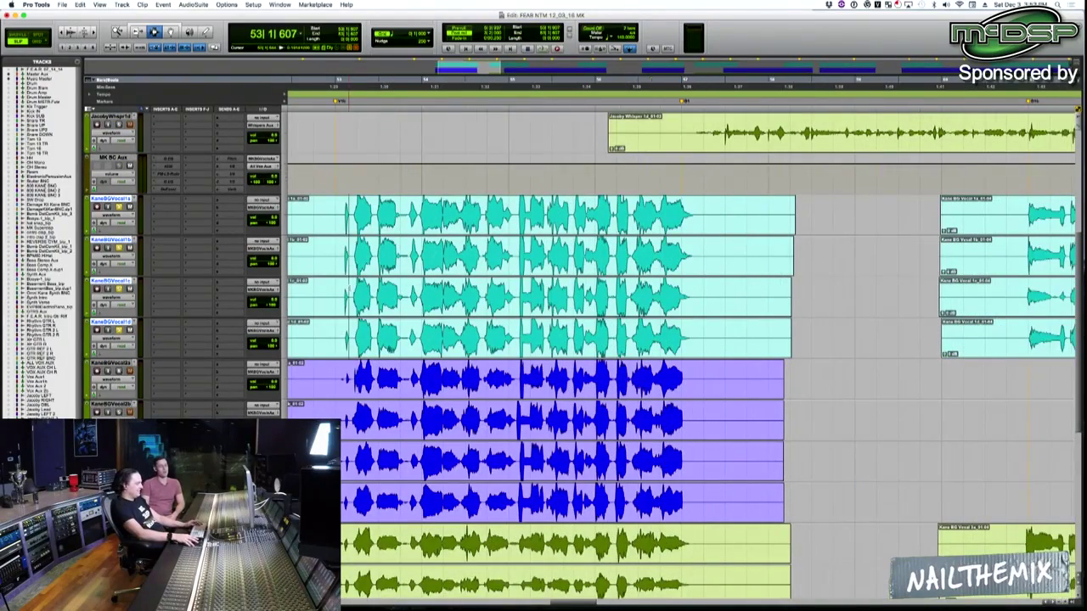
scroll(184, 294, up, 3)
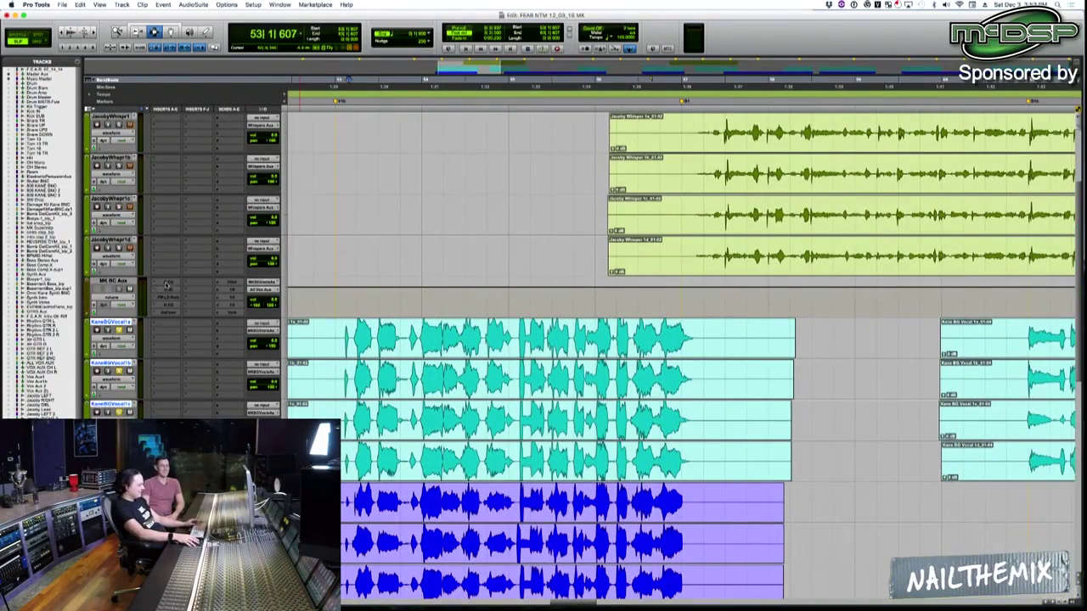
ctrl+super+click(169, 290)
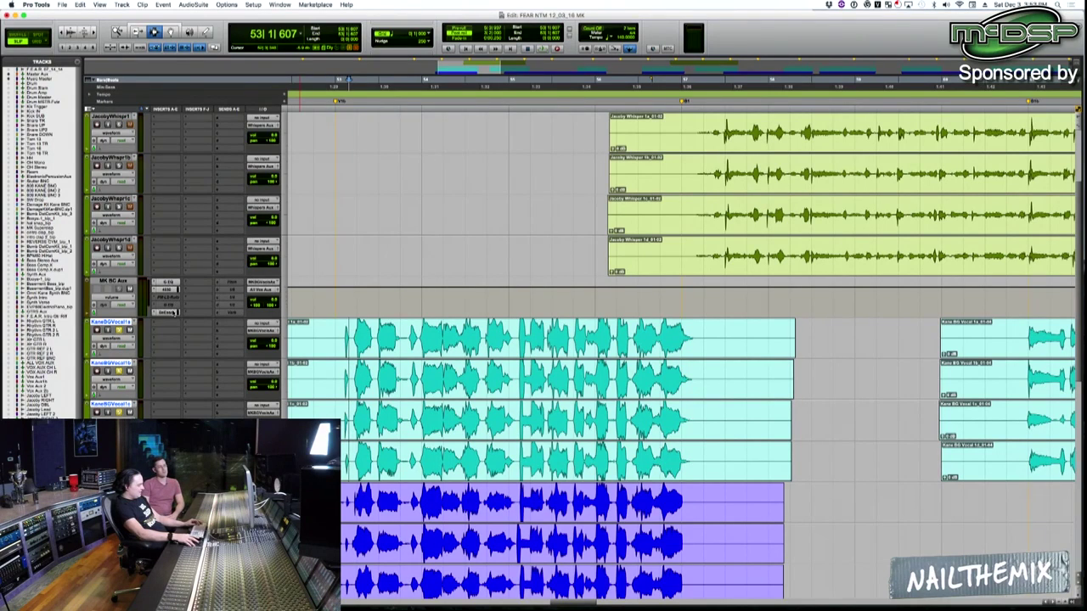
click(347, 339)
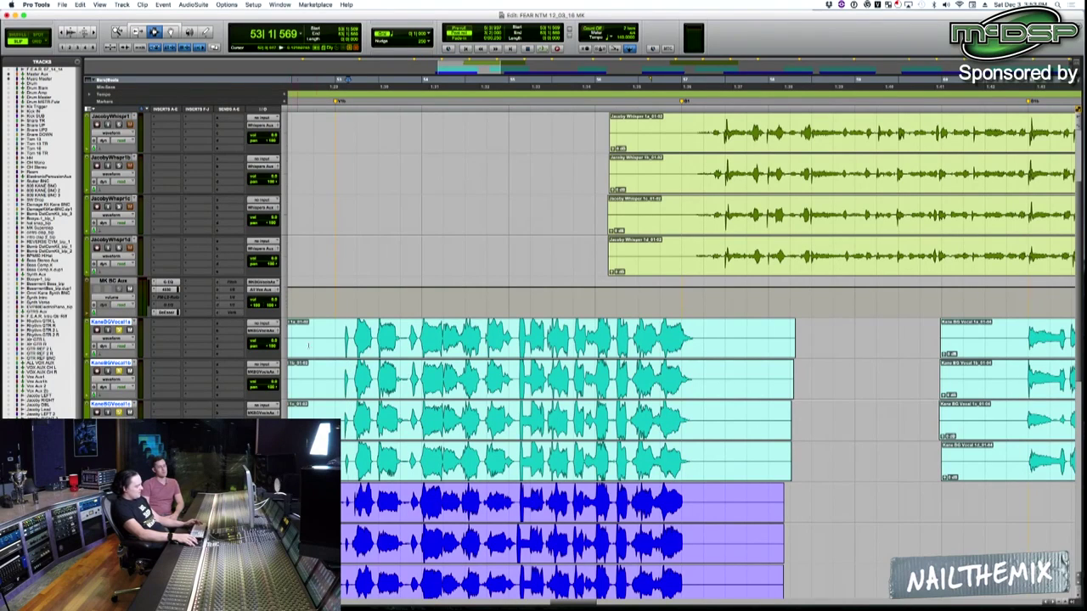
click(343, 340)
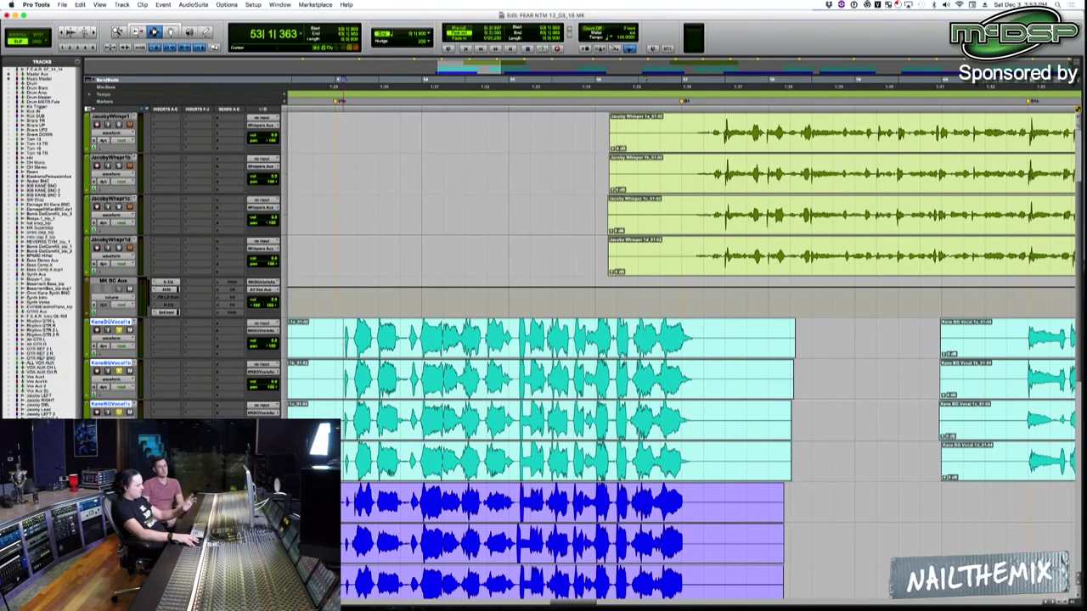
Replace the DeEsser on the background vocal aux with the stereo native Eiosis E2Deesser.
click(154, 313)
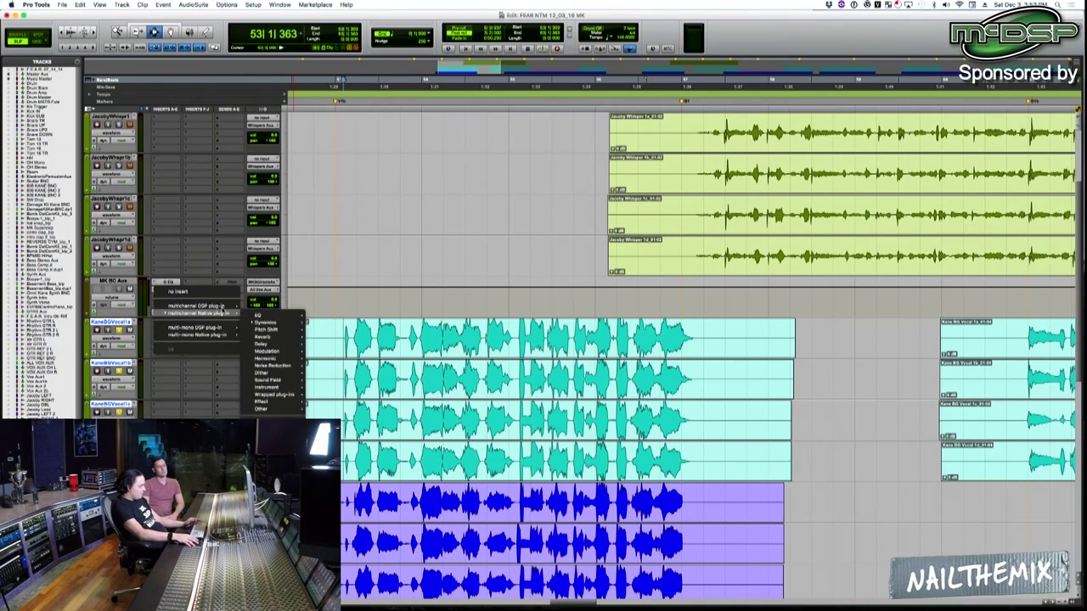
mouse_move(237, 313)
mouse_move(281, 323)
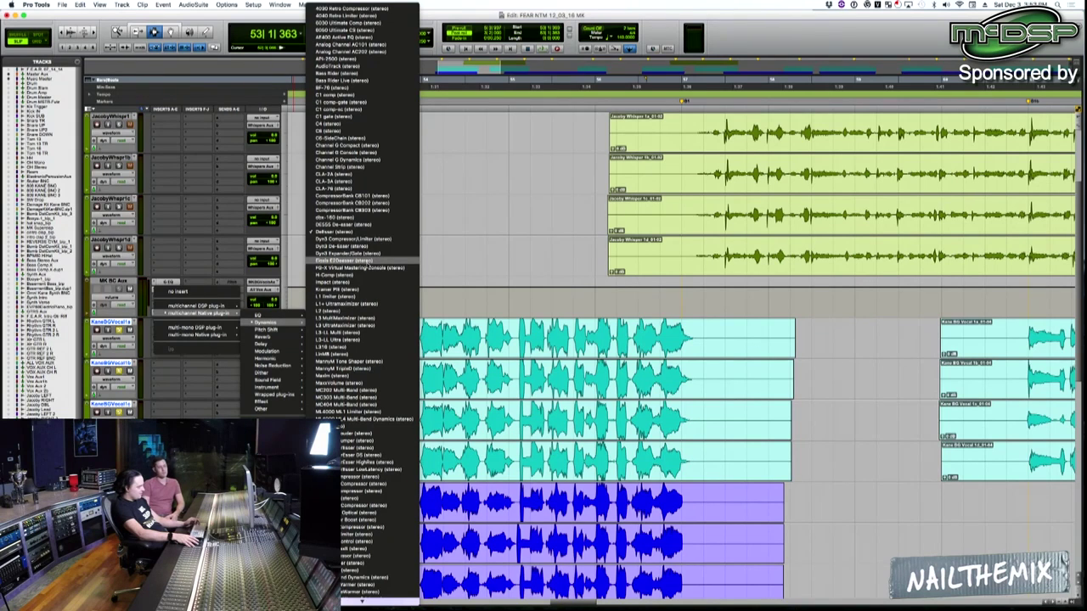
click(367, 260)
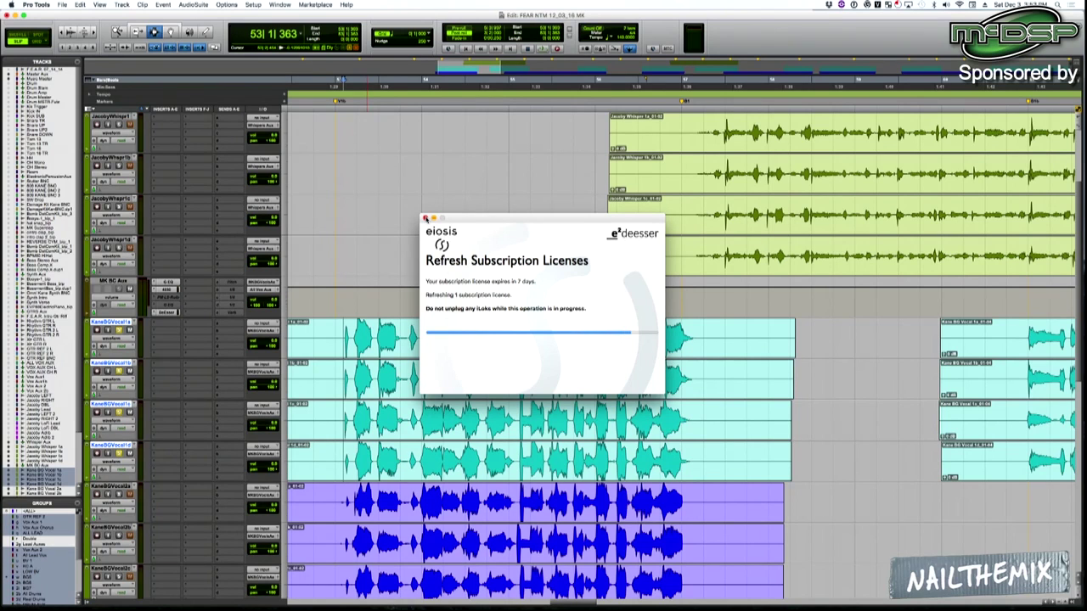
drag(465, 222, 378, 111)
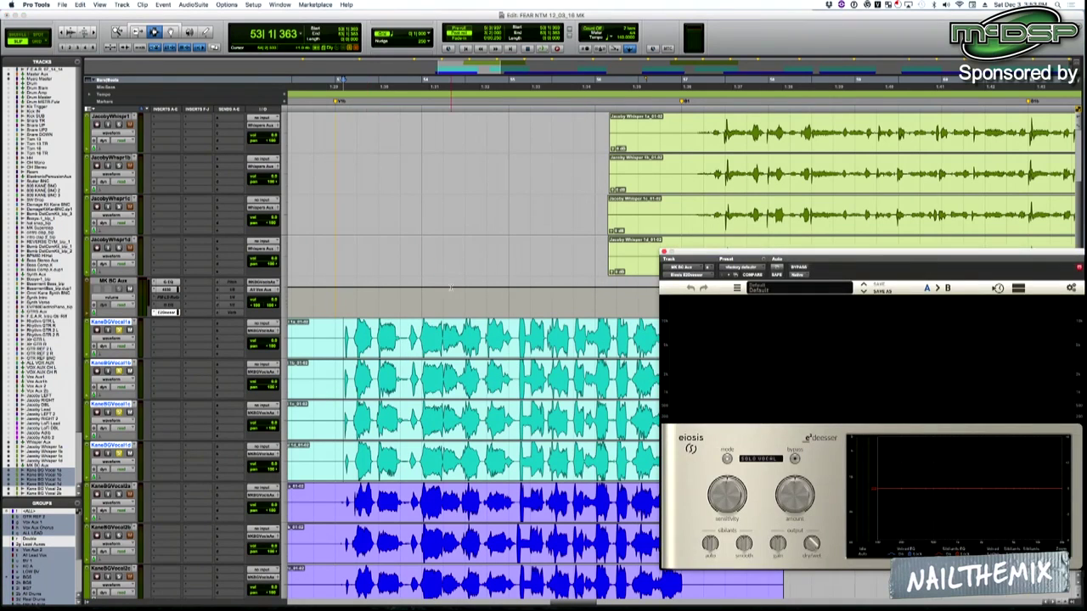
Select the first teal background vocal phrase from about bar 53 to 57 and move the E2Deesser window clear of it.
drag(339, 329, 682, 151)
key(r)
key(F4)
click(511, 324)
drag(739, 252, 204, 17)
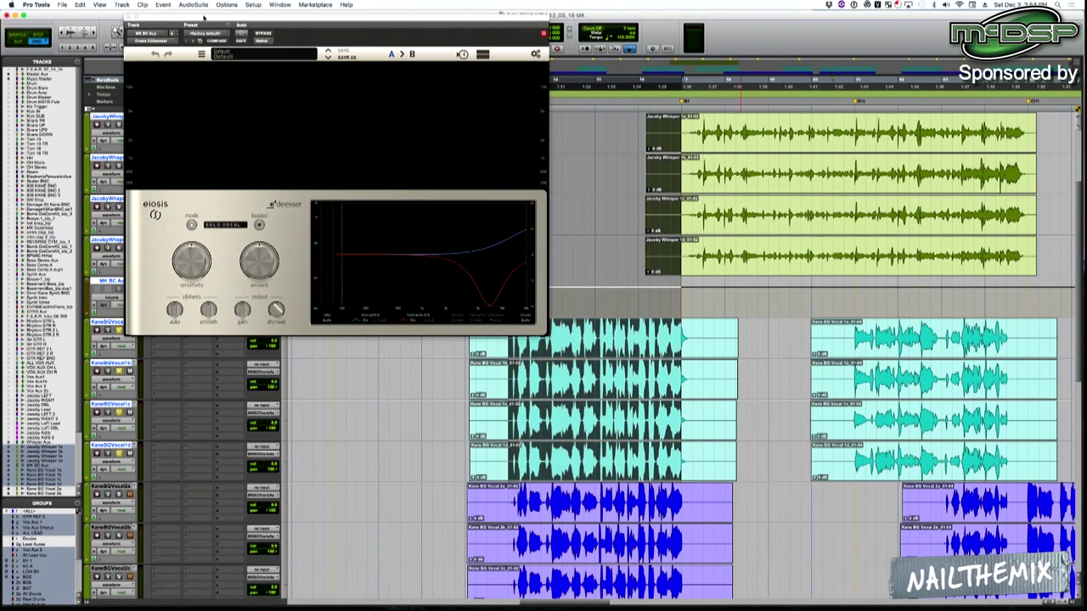
Play back the selected background vocal phrase and adjust the E2Deesser's sensitivity.
key(F2)
key(space)
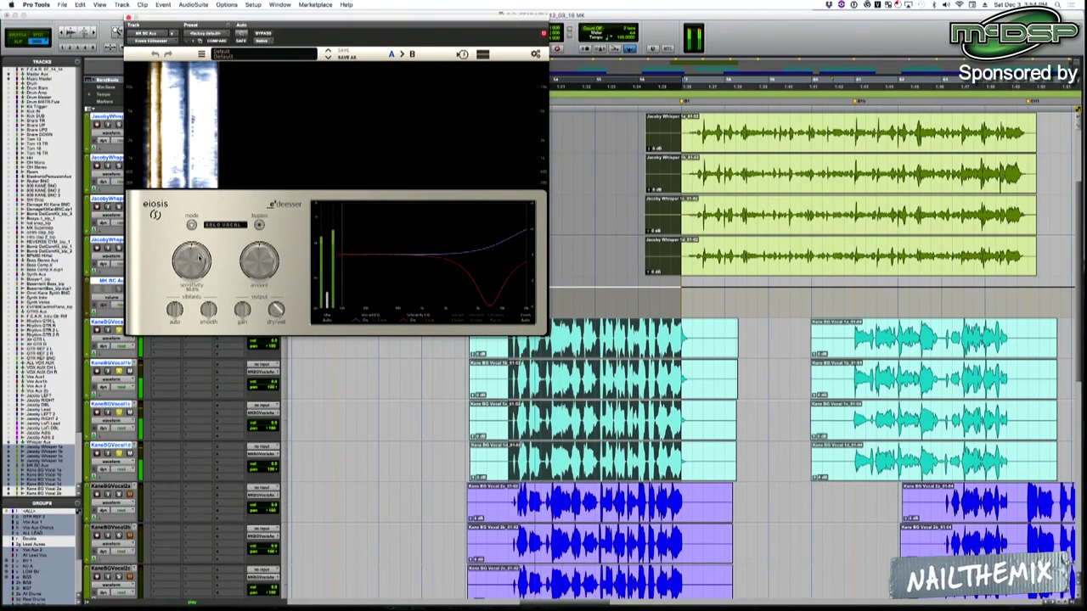
mouse_move(199, 258)
mouse_down()
mouse_move(188, 270)
mouse_move(190, 256)
mouse_up()
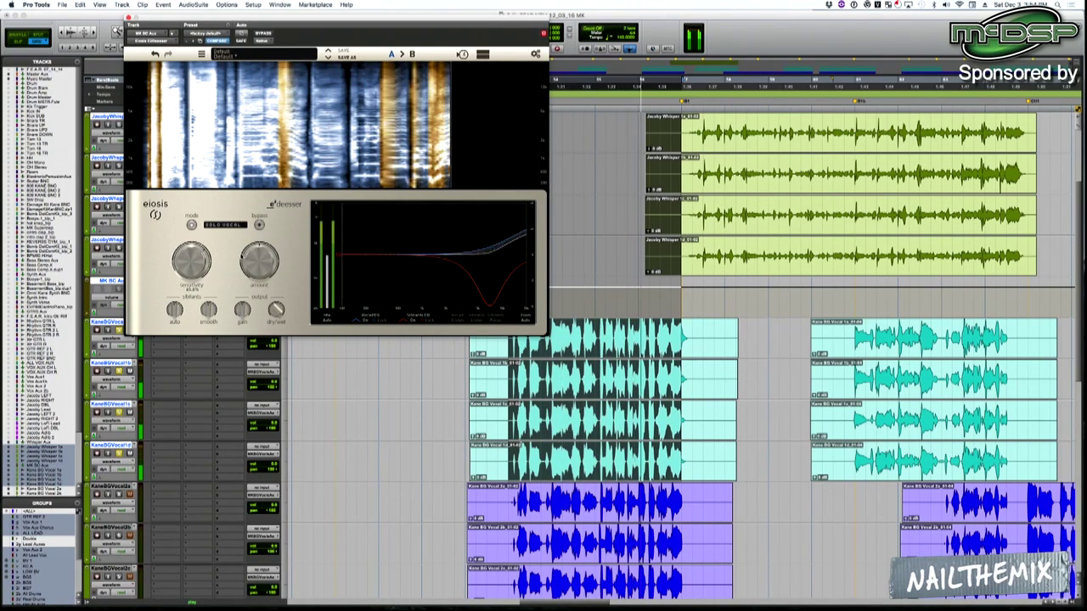
Adjust the E2Deesser's amount, sensitivity and smooth settings during playback and compare the result against bypass.
drag(262, 250, 262, 248)
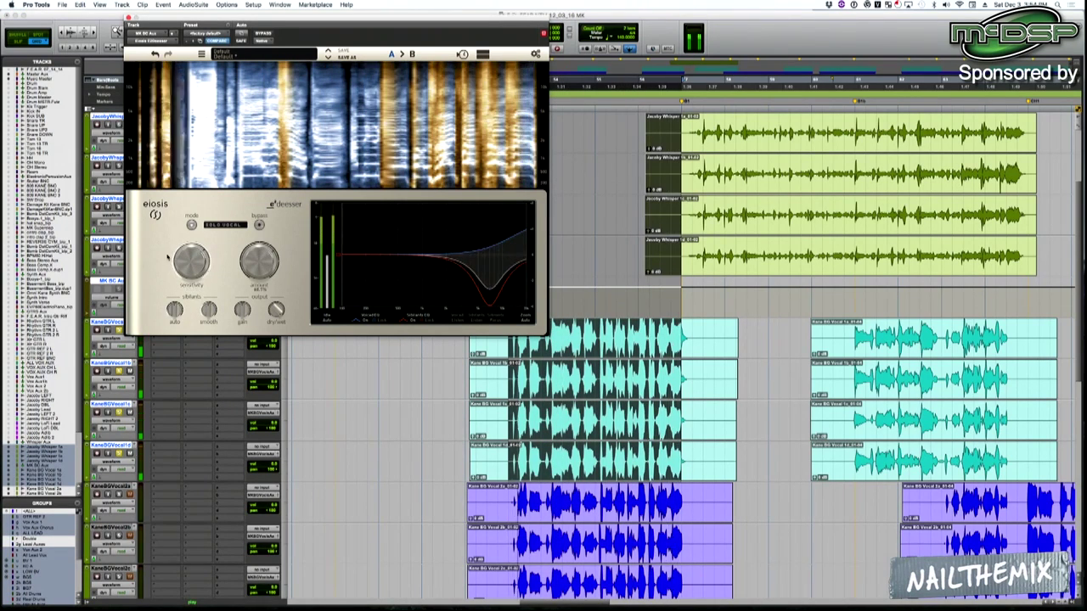
drag(181, 256, 181, 253)
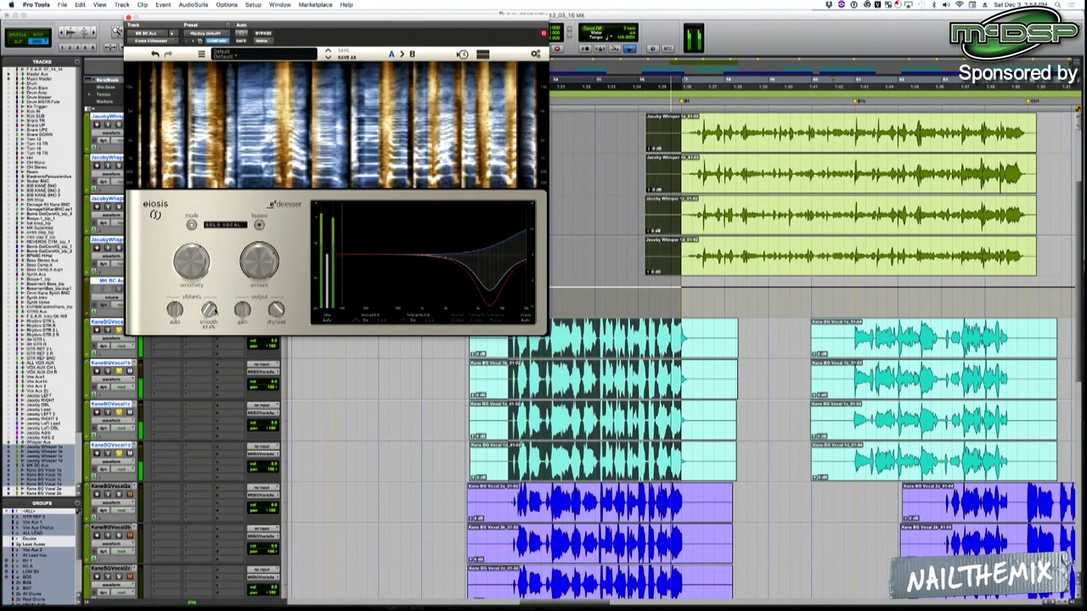
click(264, 33)
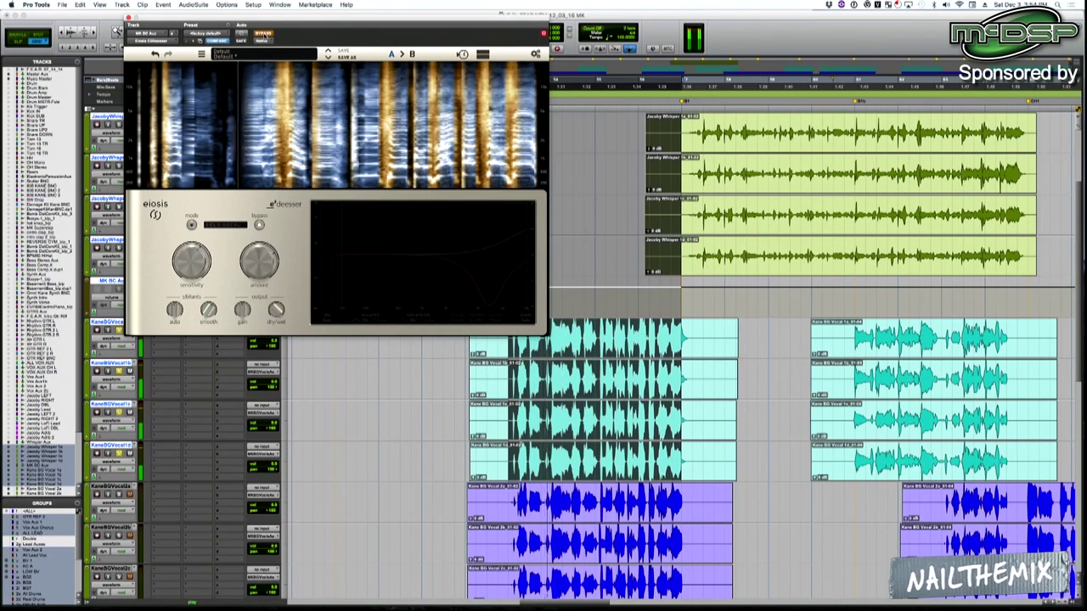
click(264, 34)
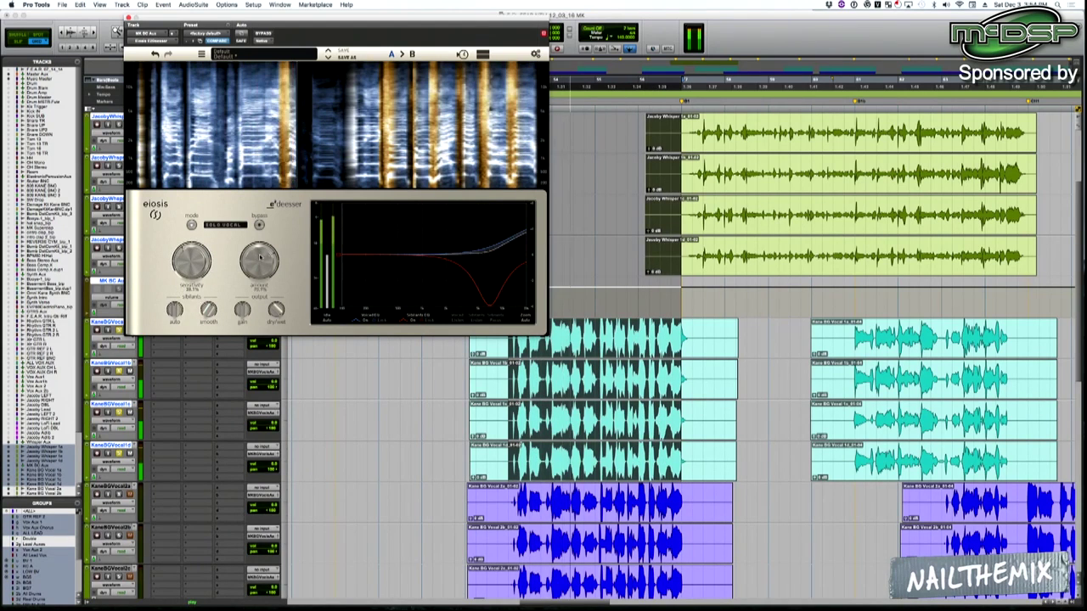
Set the E2Deesser's mode to Back Vocals, readjust its sensitivity during playback and close the plug-in window.
click(232, 224)
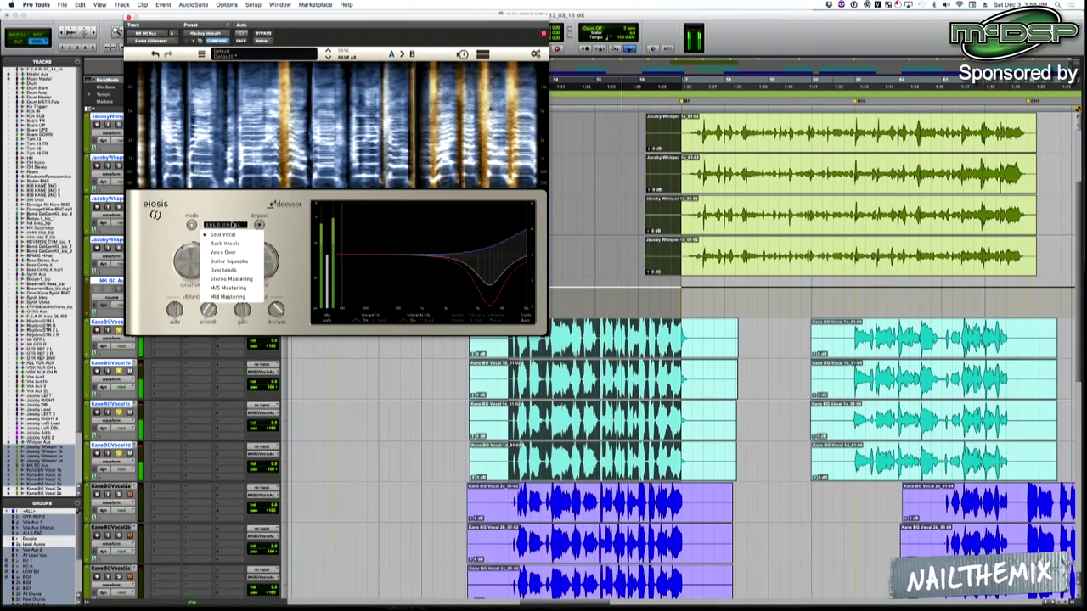
click(225, 244)
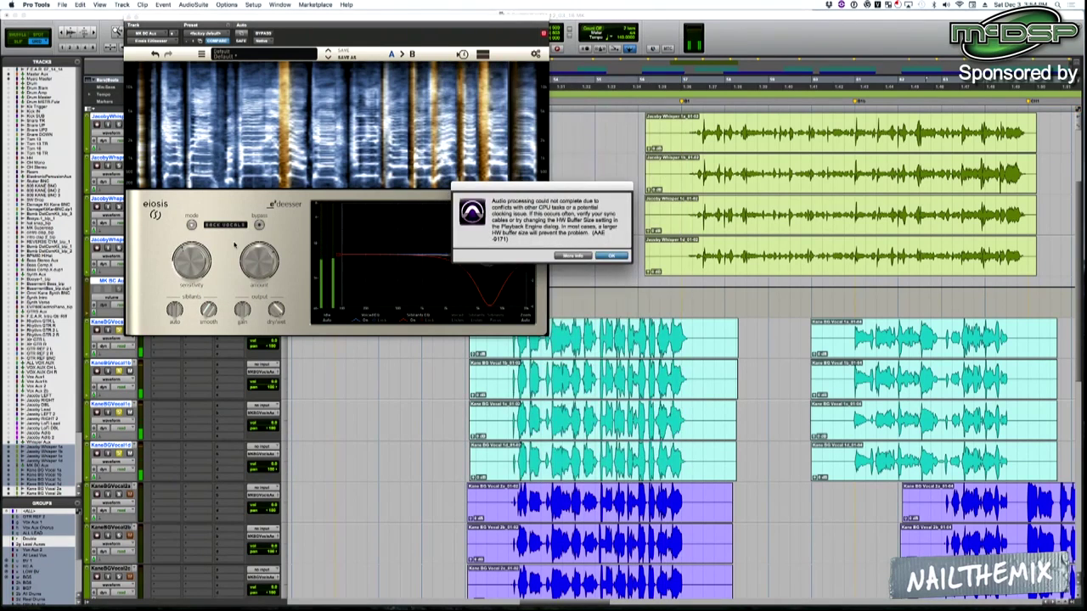
click(613, 256)
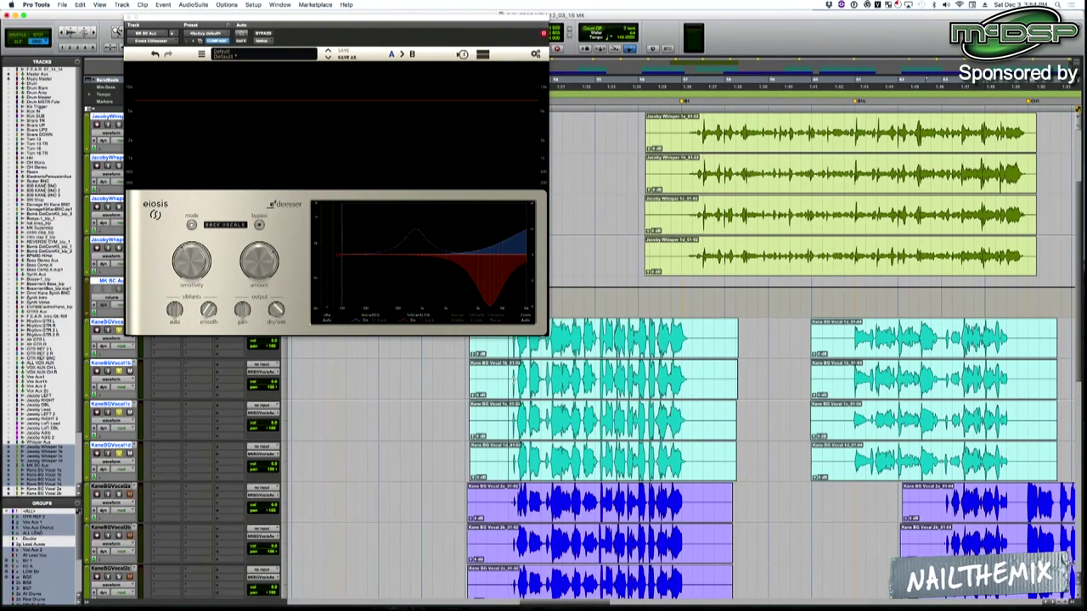
key(space)
mouse_move(191, 258)
mouse_down()
mouse_move(191, 231)
mouse_move(190, 242)
mouse_up()
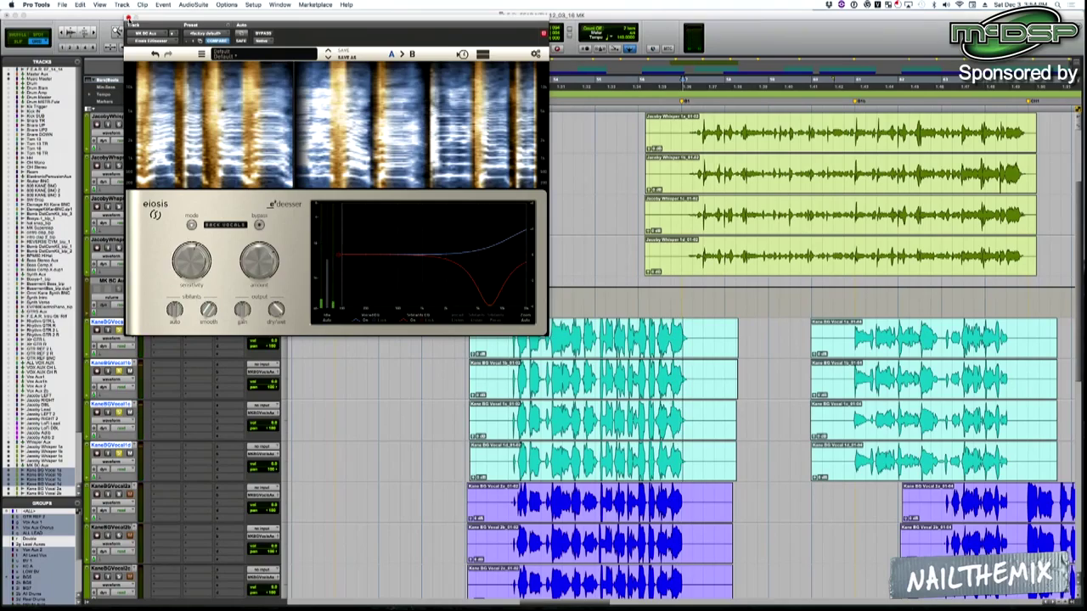
click(128, 17)
Select the first teal background vocal phrase from about bar 53 to just past bar 57 on all four tracks.
key(r)
scroll(756, 475, down, 2)
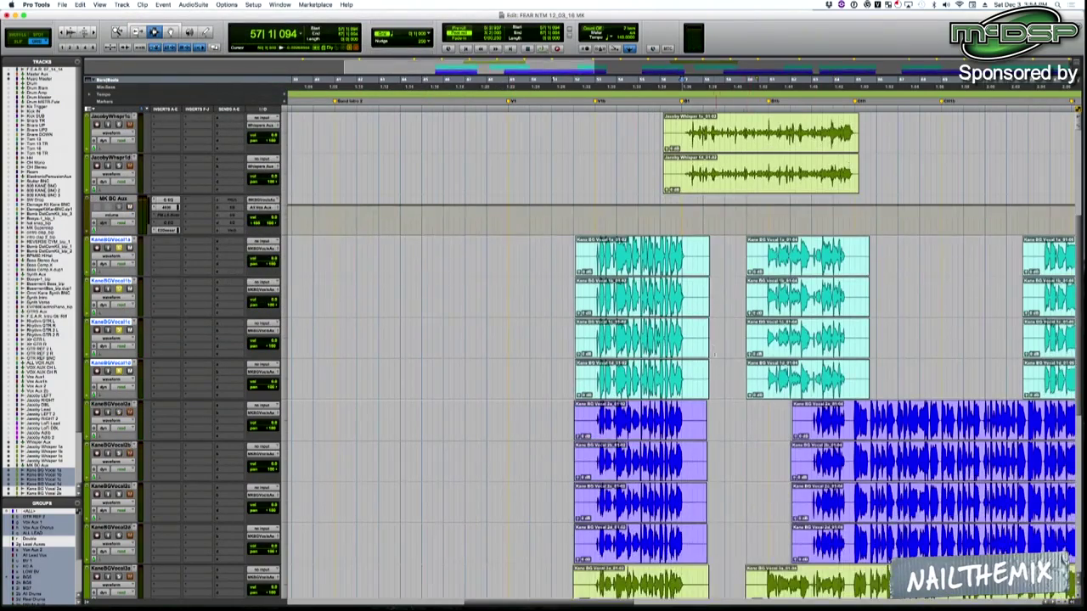
click(714, 331)
key(t)
key(t)
key(F4)
key(r)
click(583, 293)
key(t)
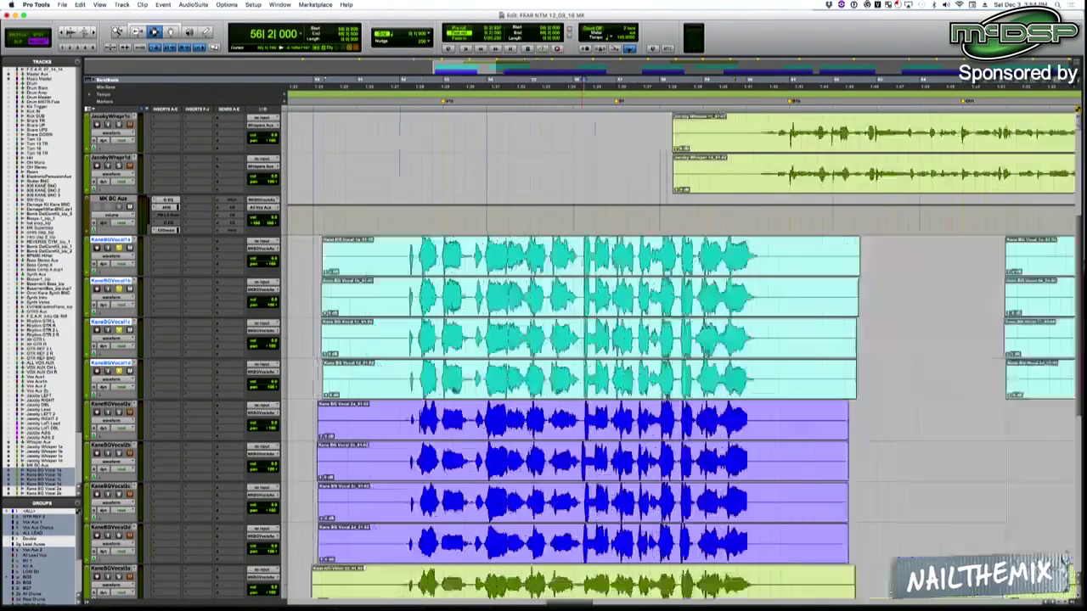
drag(399, 263, 759, 244)
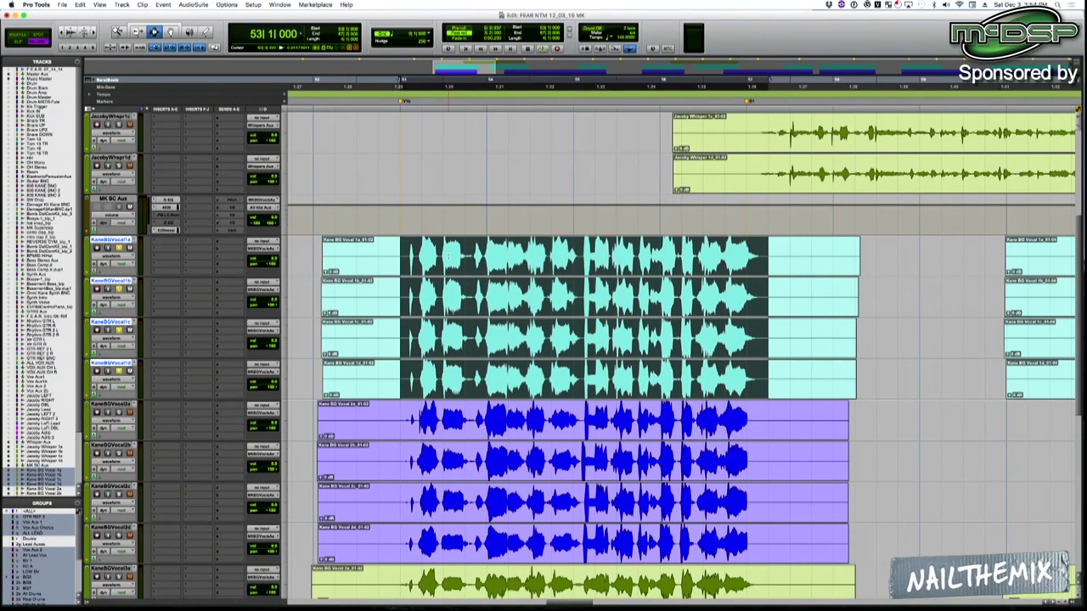
Suspend the track groups, leave only the first teal background vocal track soloed and play it from bar 53.
click(397, 256)
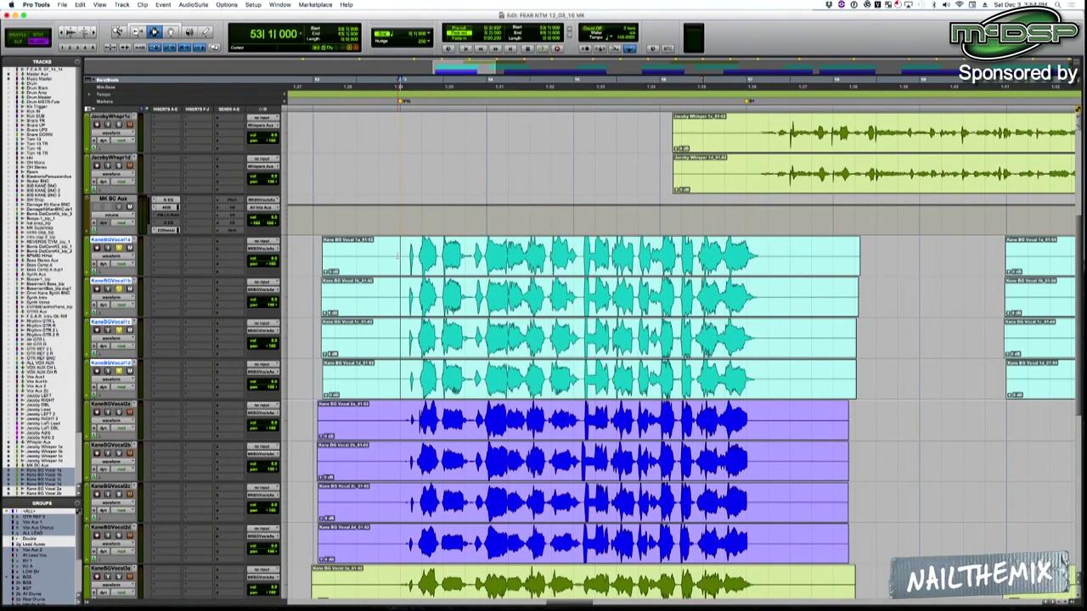
key(shift+super+g)
click(398, 256)
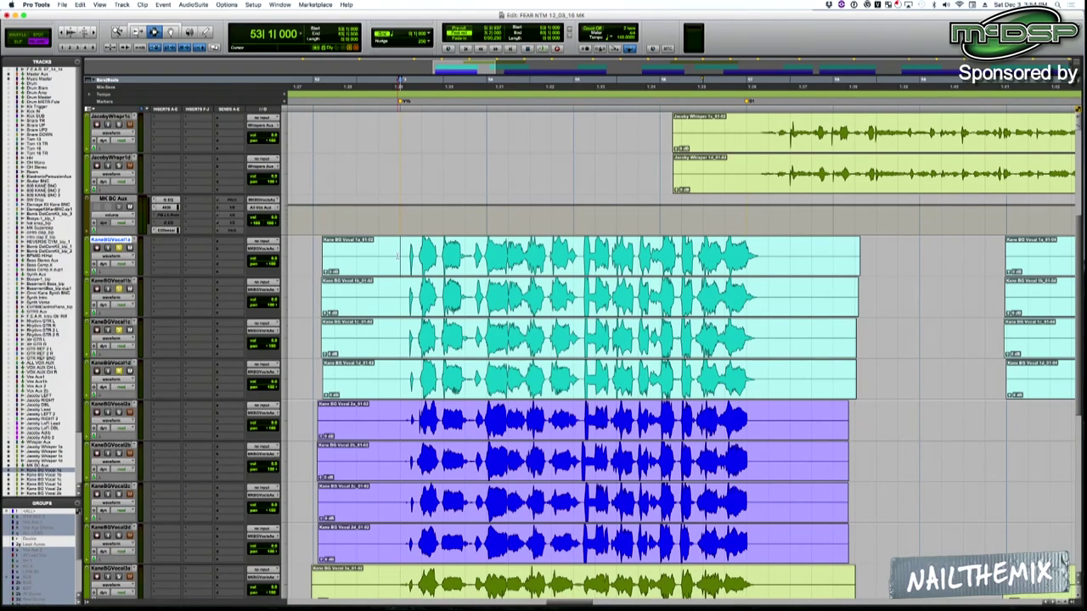
key(r)
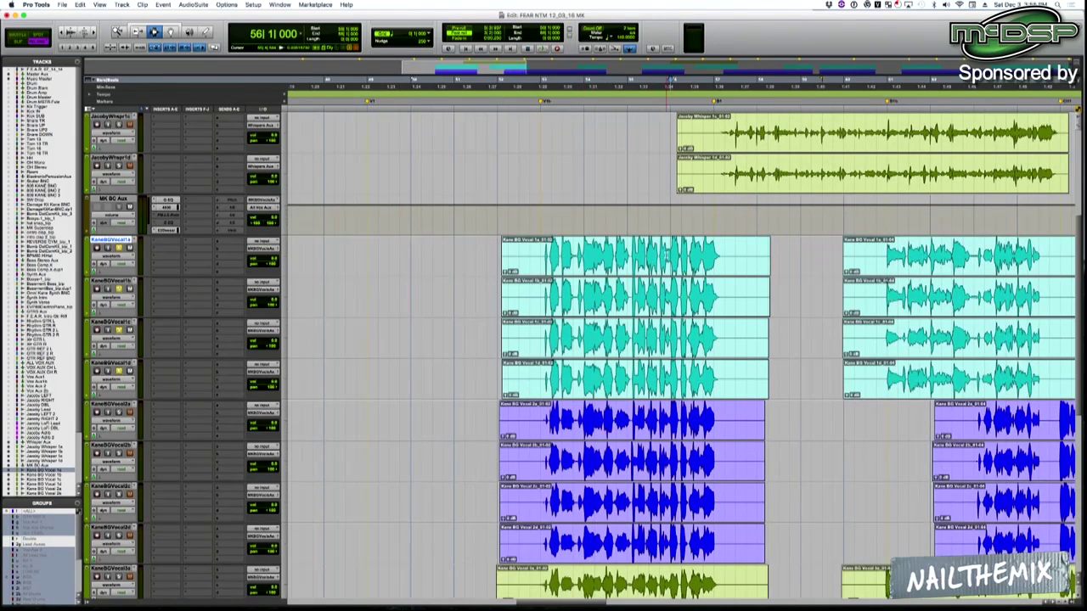
key(t)
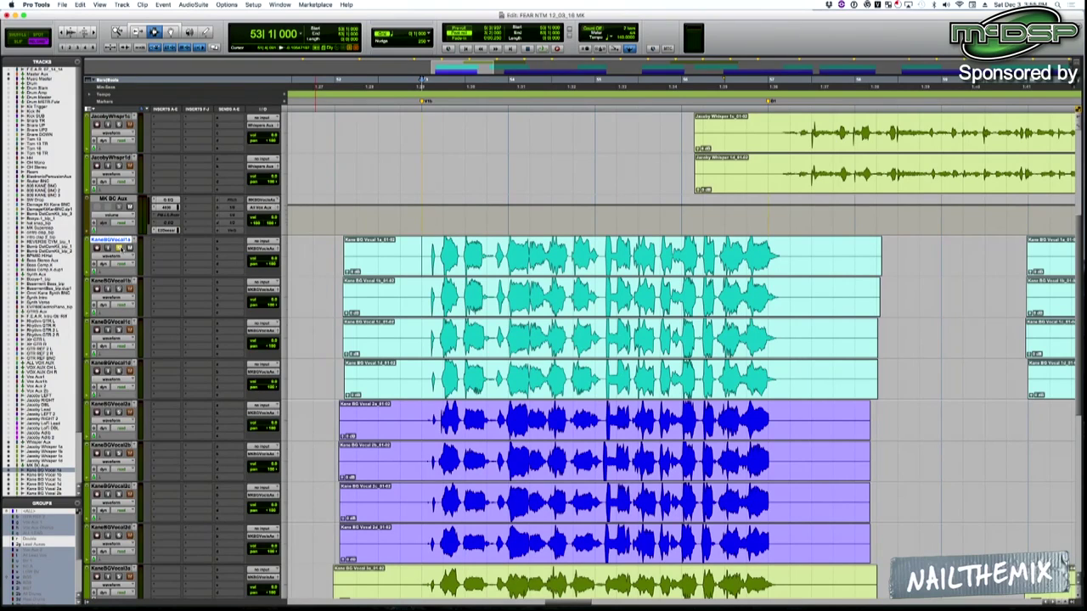
key(space)
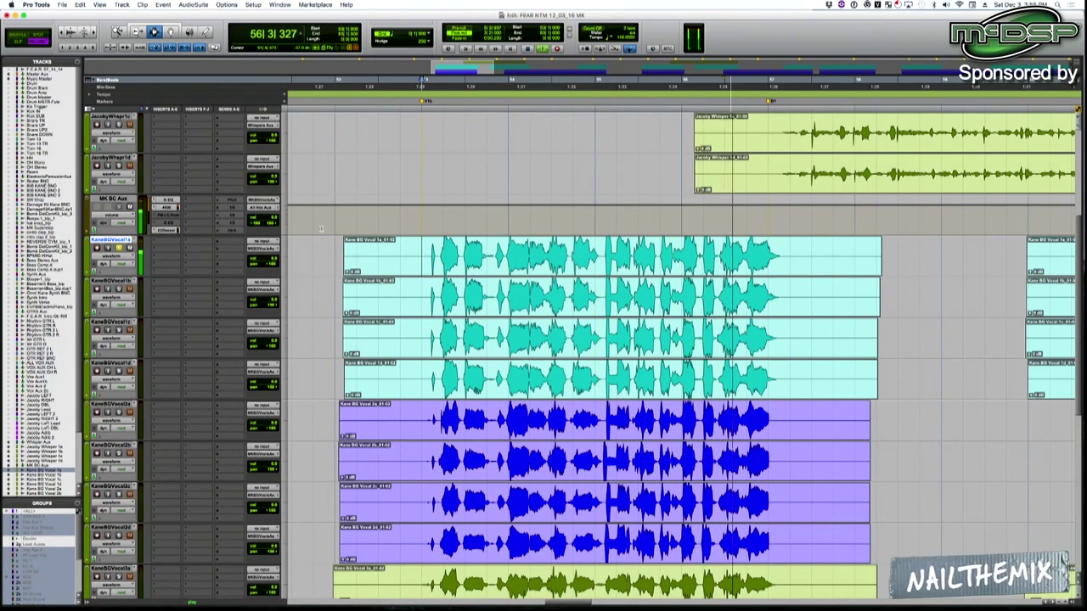
key(space)
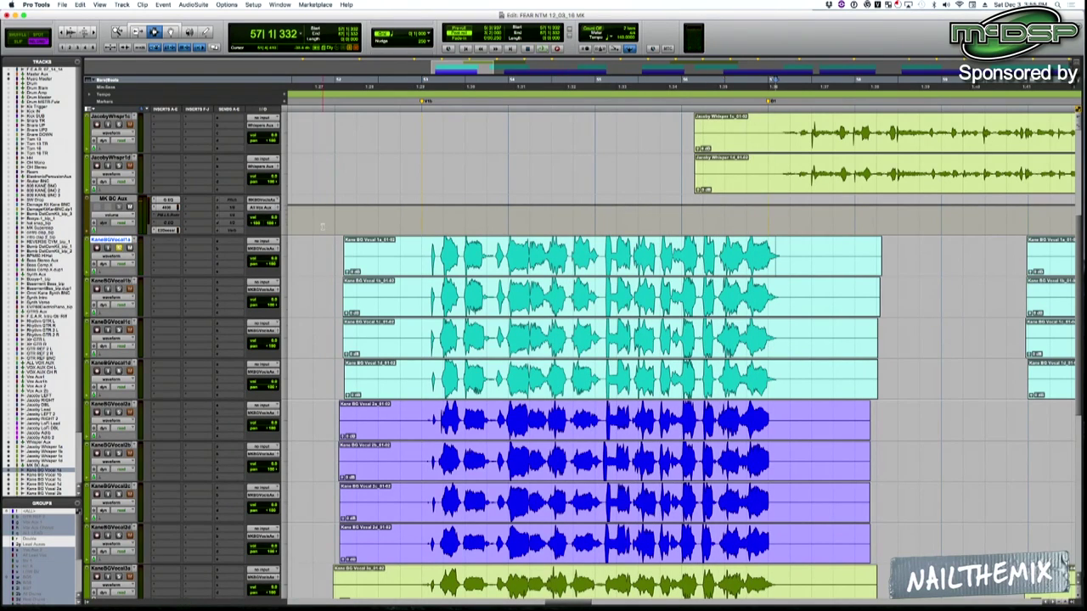
Reactivate the track groups, solo all four teal background vocal tracks and play them from bar 53.
click(451, 296)
key(t)
key(r)
key(r)
click(758, 299)
key(t)
key(r)
click(755, 298)
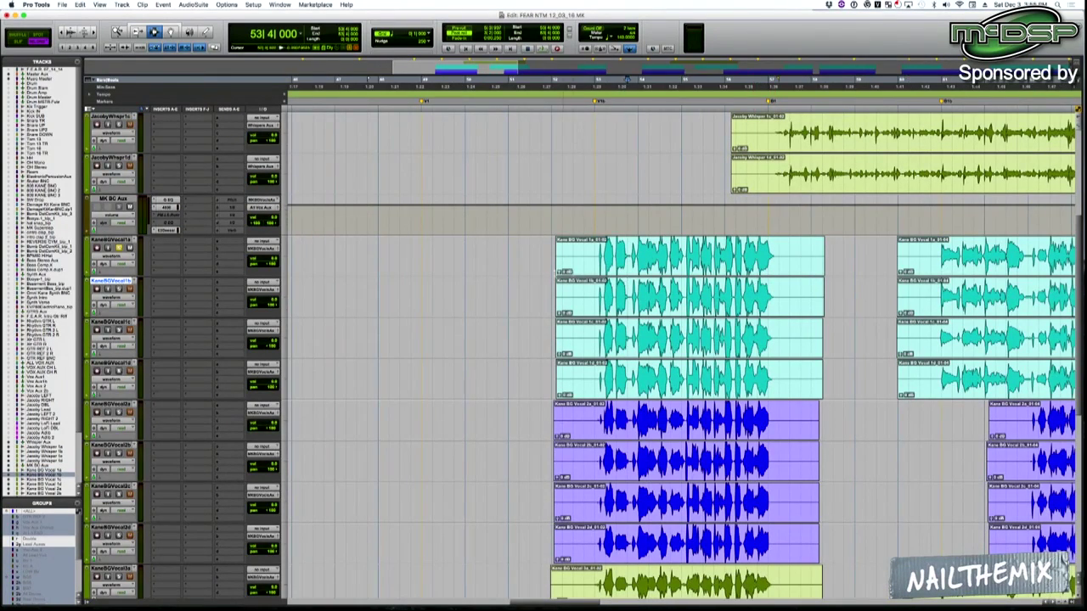
click(541, 280)
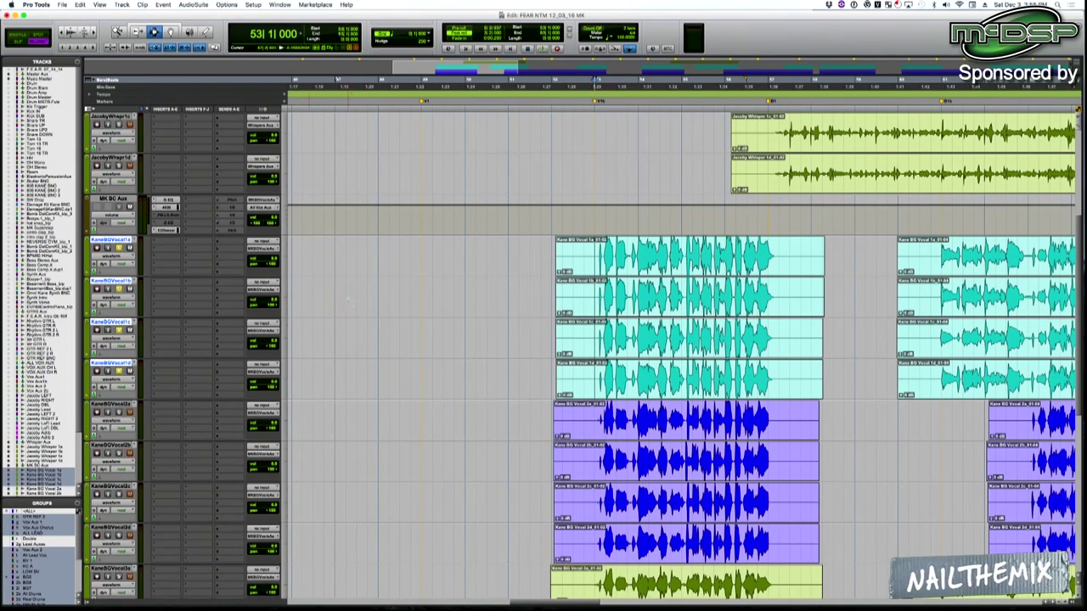
key(space)
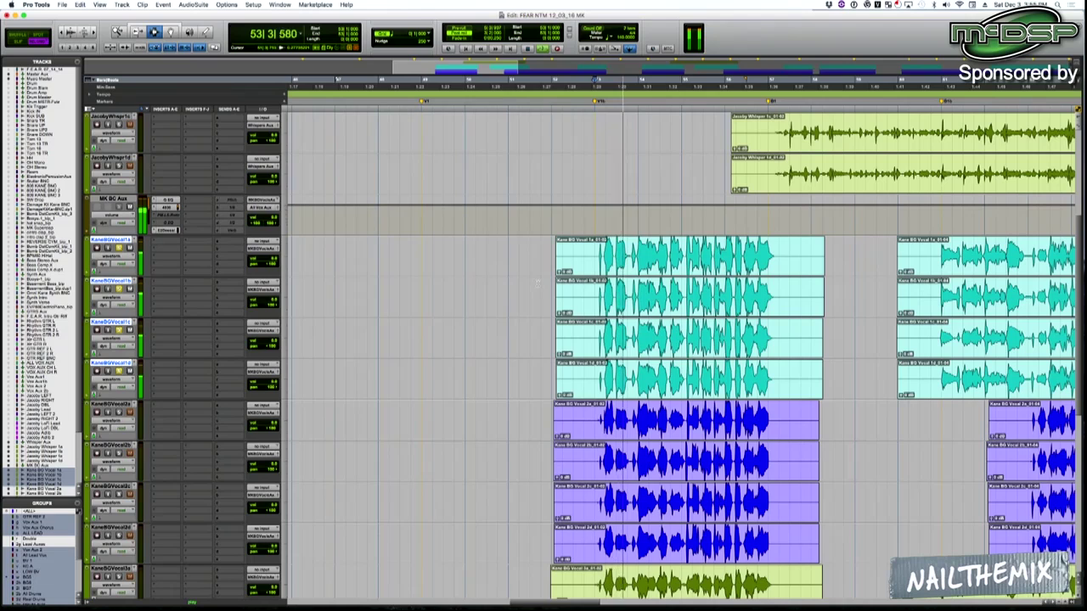
key(space)
Open the background vocal aux's Channel G EQ, solo the four purple tracks, audition the blend and close the EQ.
click(175, 201)
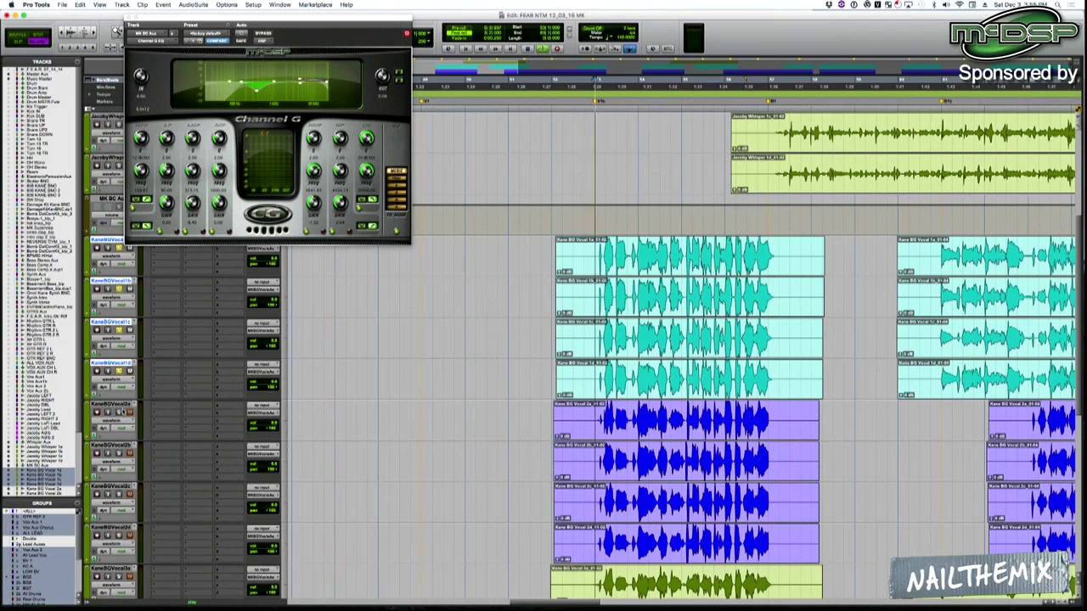
key(space)
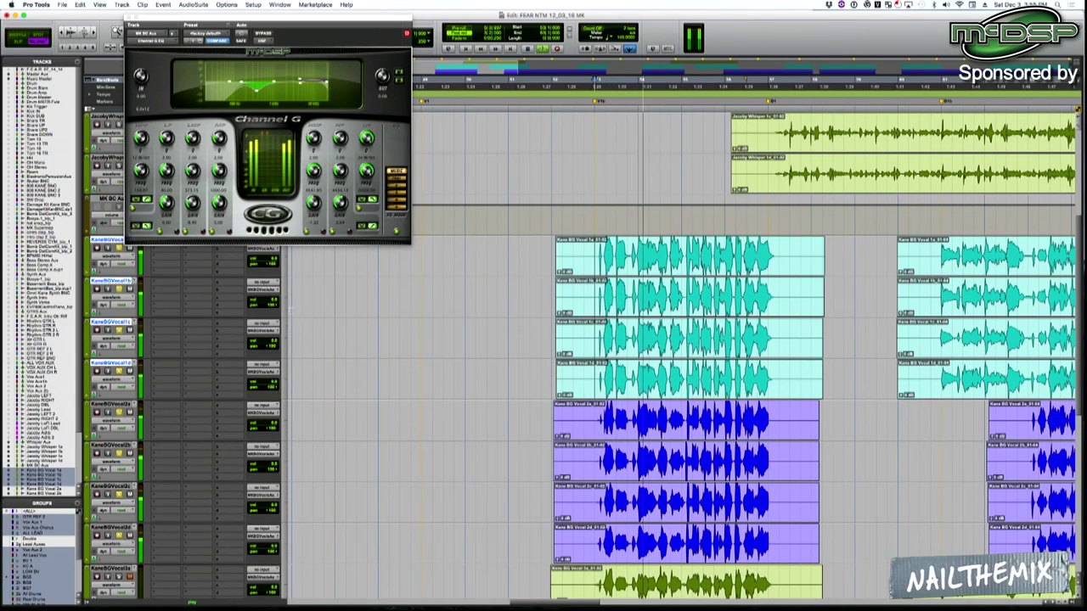
click(130, 17)
Lower the teal, purple and green background vocal tracks' volumes, soloing the green ones too, while playing back bars 53 to 57.
scroll(594, 220, down, 3)
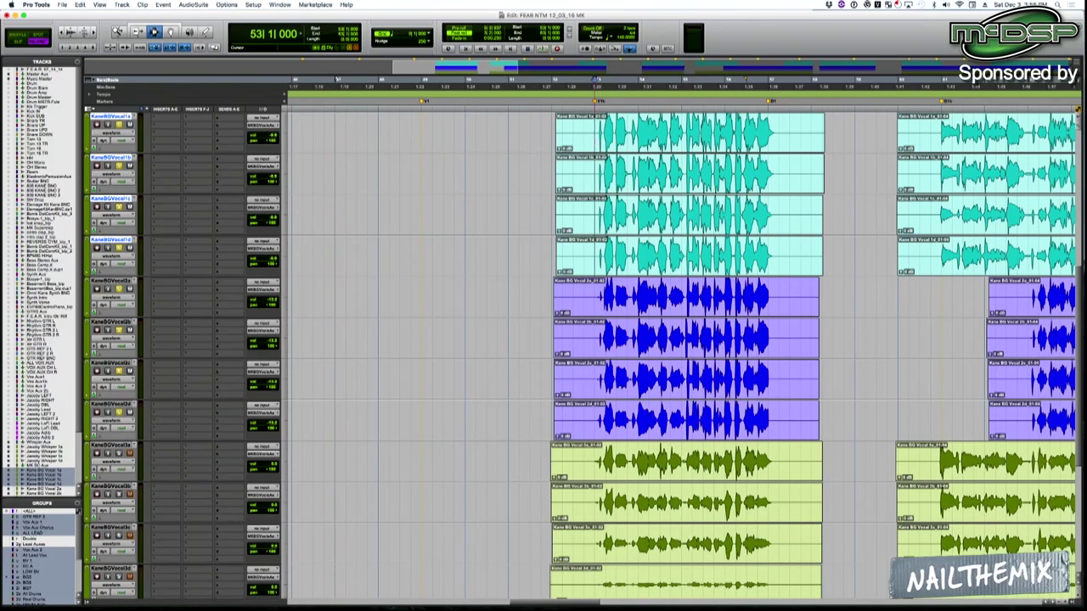
drag(596, 195, 768, 195)
key(space)
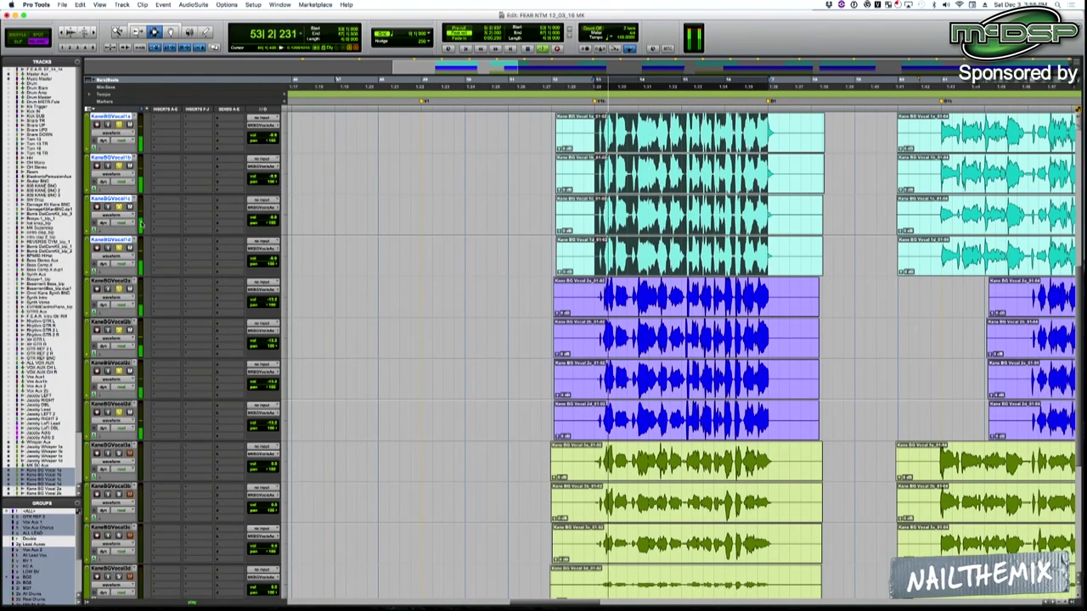
click(263, 301)
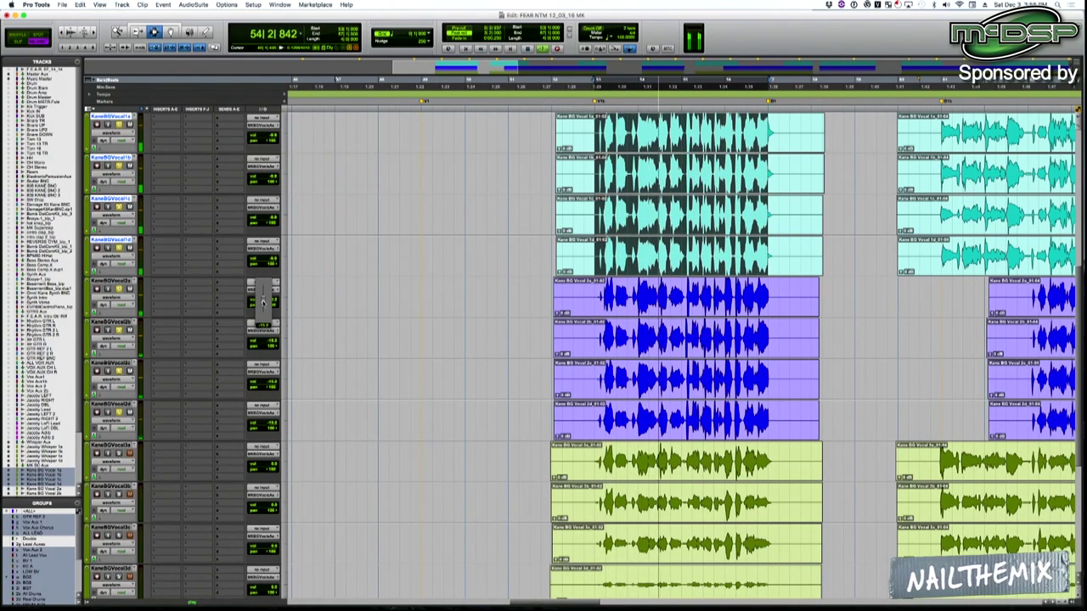
scroll(126, 363, down, 2)
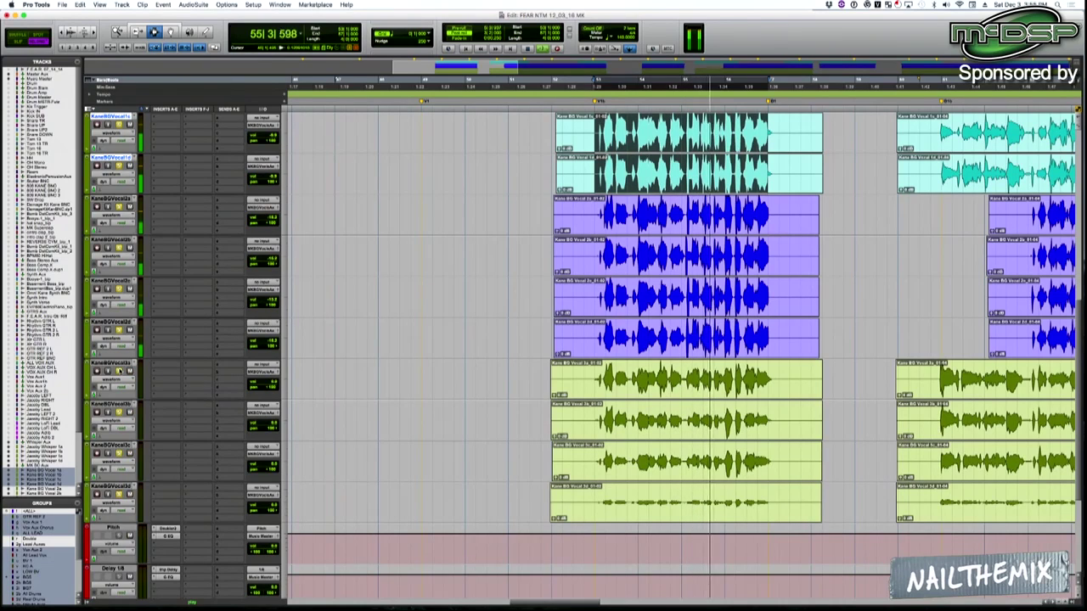
click(262, 384)
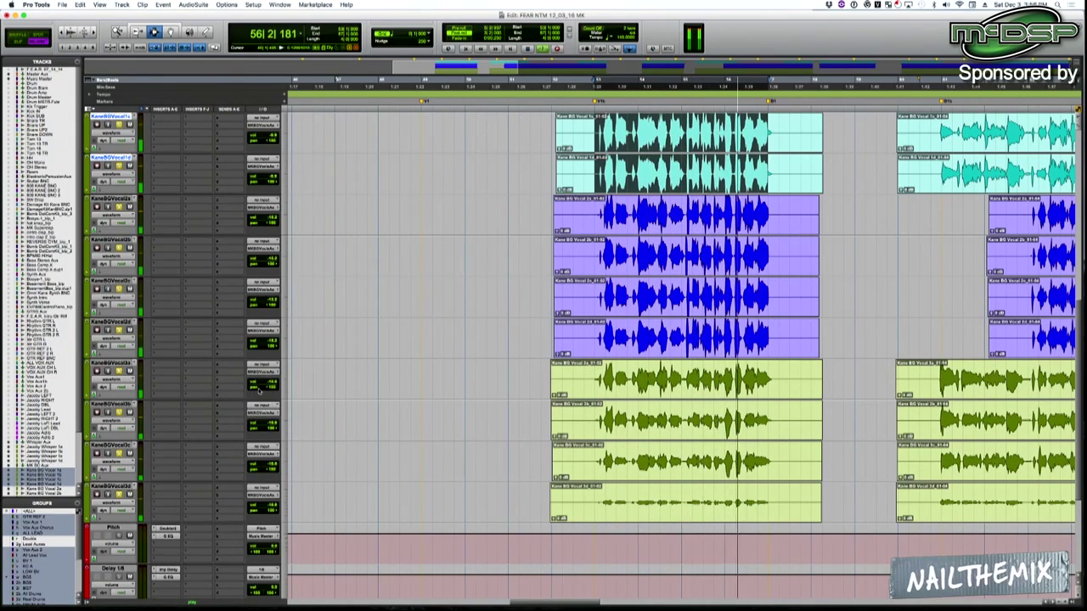
Locate the sustained background vocal note at the Breakdown marker and play it from just before the marker.
scroll(260, 388, up, 5)
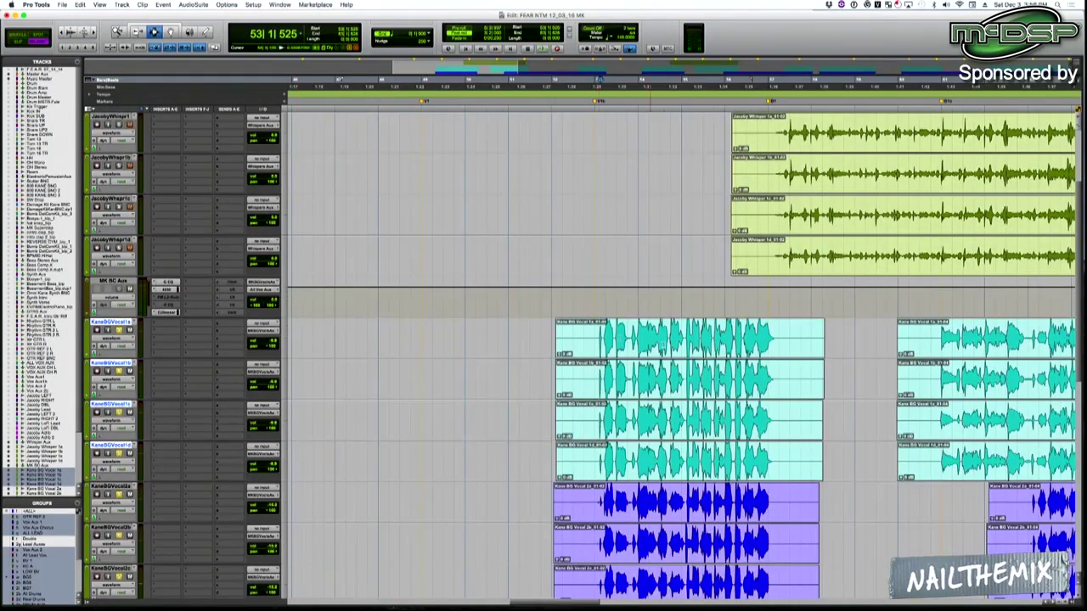
key(r)
key(r)
key(r)
scroll(841, 413, down, 4)
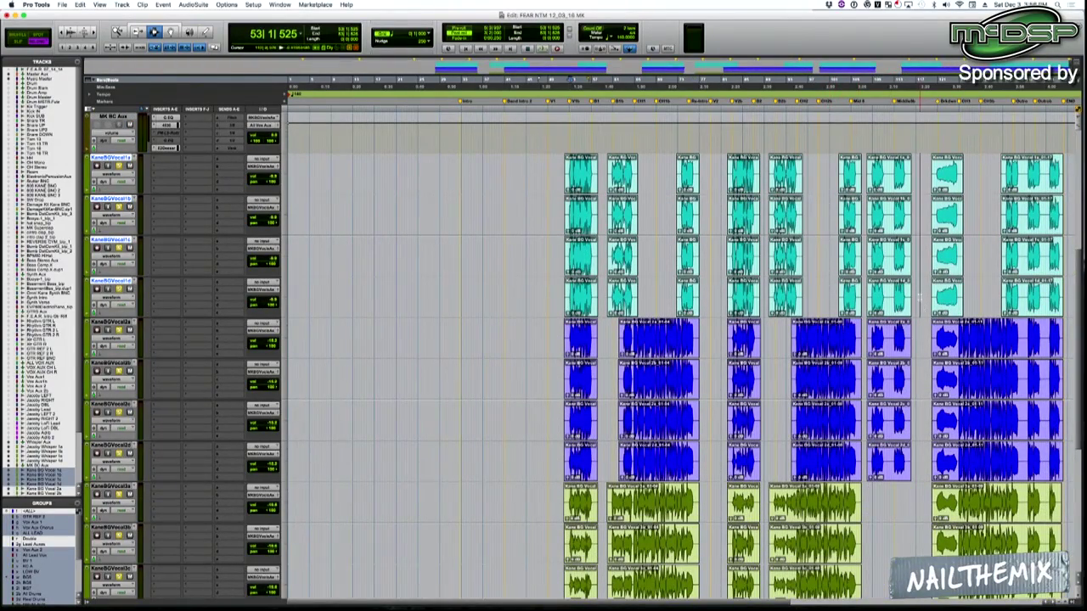
click(918, 297)
key(t)
key(t)
key(t)
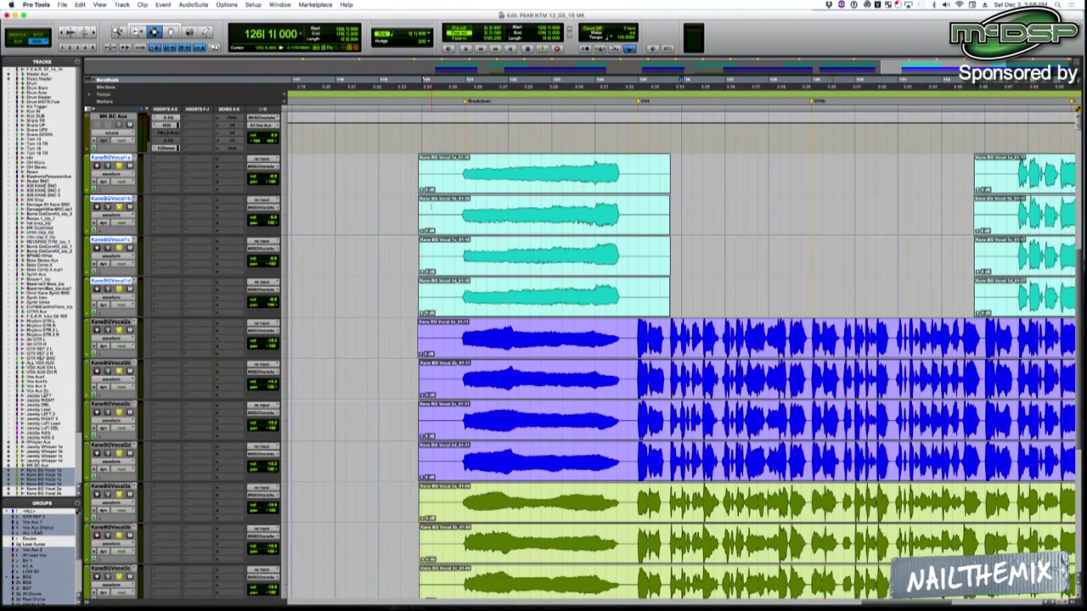
key(space)
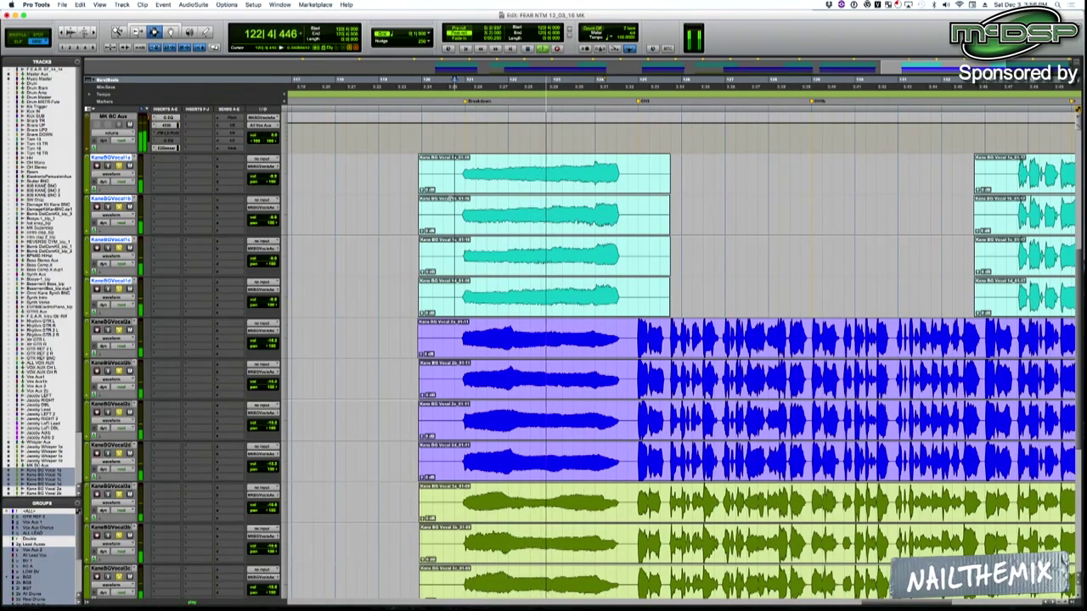
Look over the background vocal clips around the Breakdown section and play the shorter phrases from about bar 109.
key(super+bracketleft)
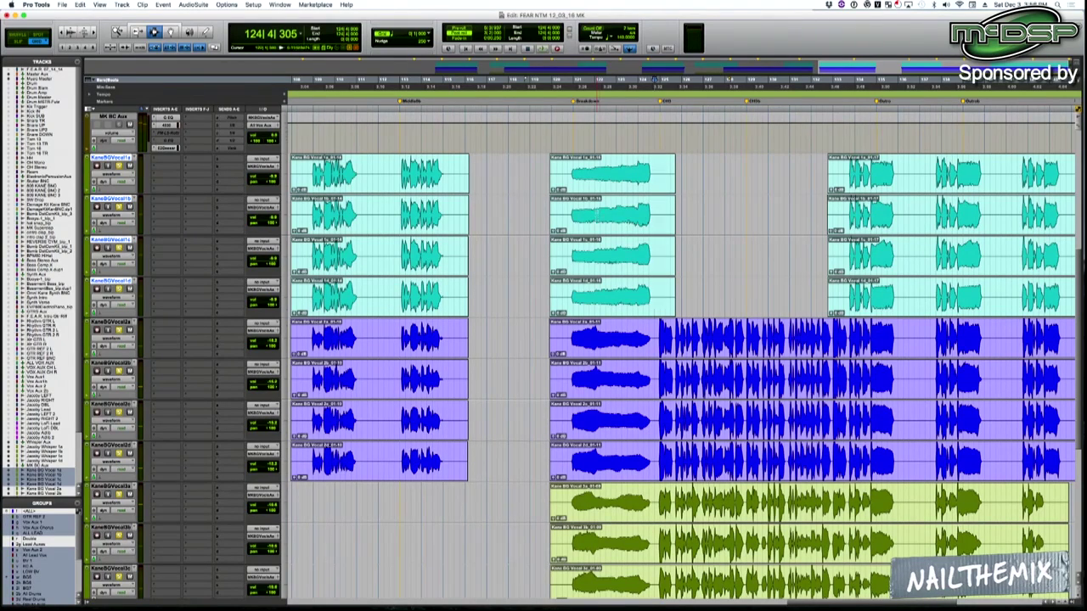
drag(658, 228, 837, 212)
key(super+c)
key(super+bracketleft)
key(super+bracketleft)
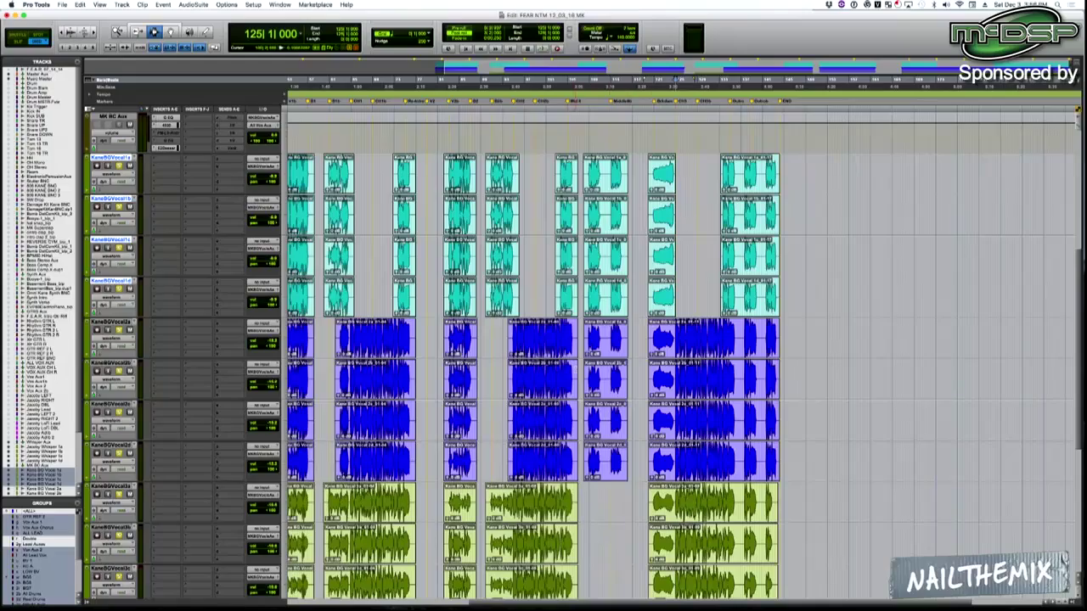
key(super+bracketright)
key(super+bracketright)
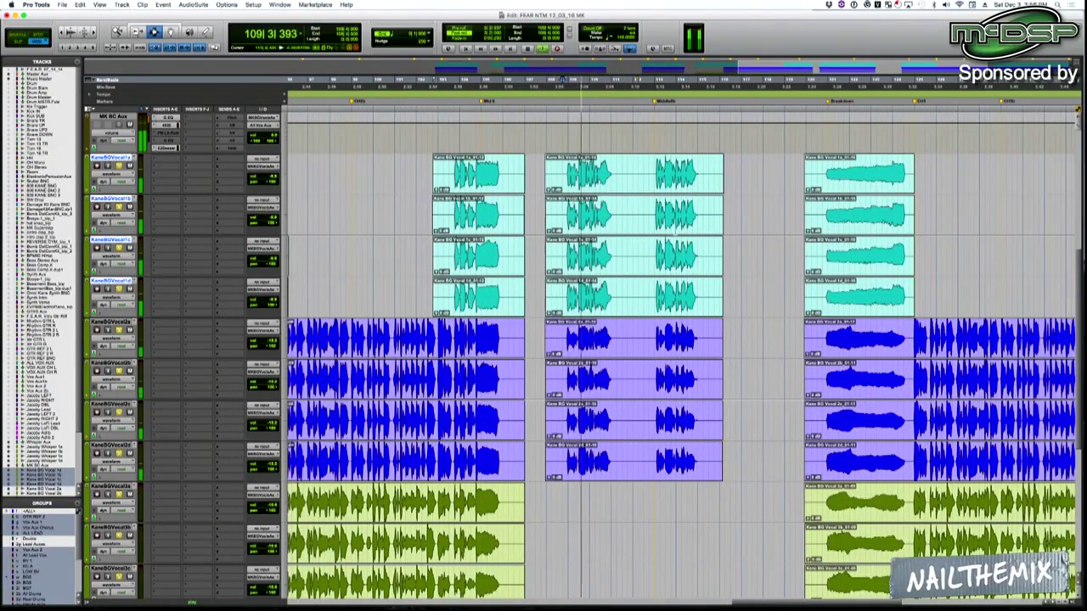
key(super+bracketleft)
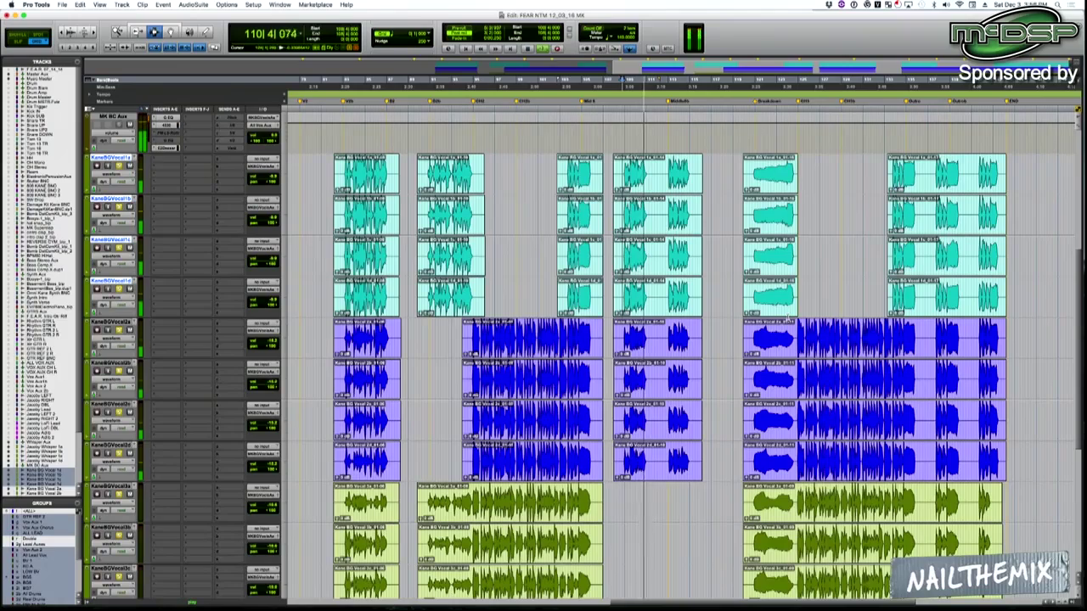
Lower the MK BC Aux's volume while playing the first background vocal section from about bar 53.
key(super+bracketleft)
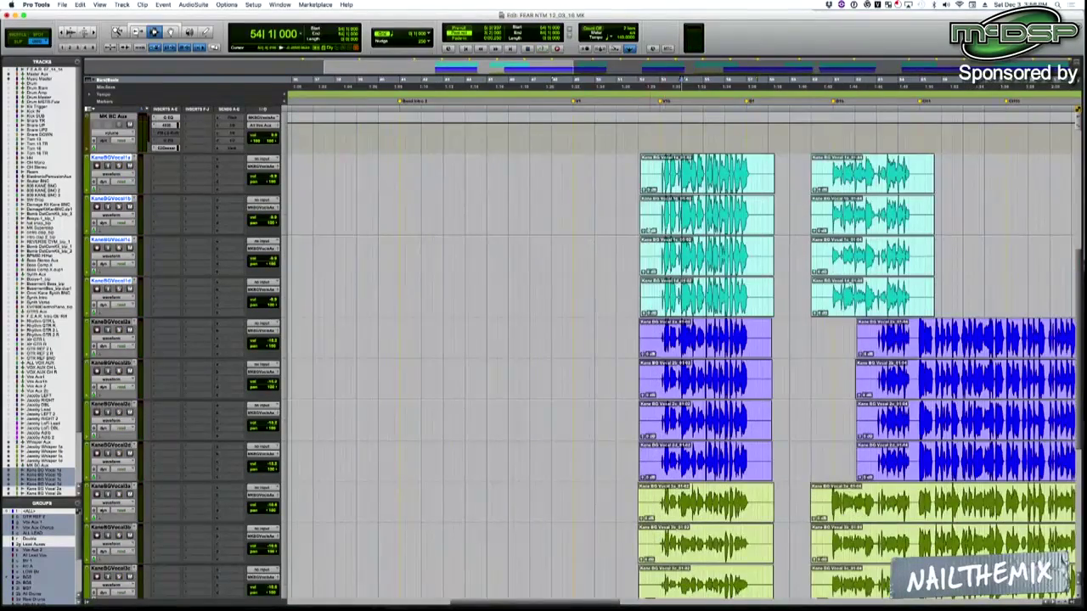
click(650, 213)
scroll(641, 208, up, 1)
key(space)
drag(329, 161, 325, 160)
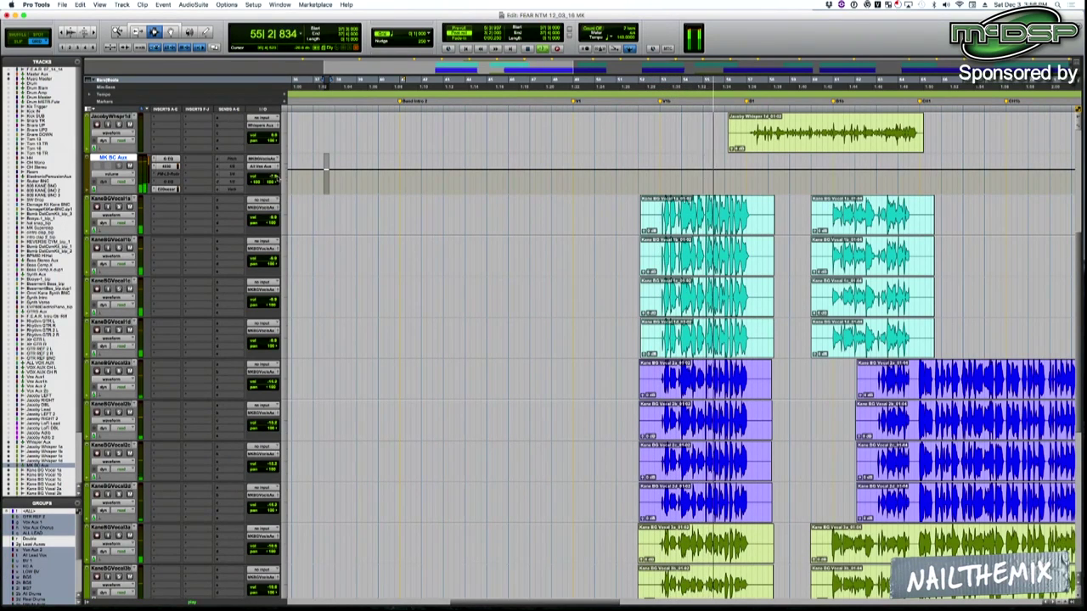
Replay from about bar 53 and lower the four teal background vocal tracks' volumes together.
click(664, 215)
key(space)
key(space)
drag(273, 217, 274, 219)
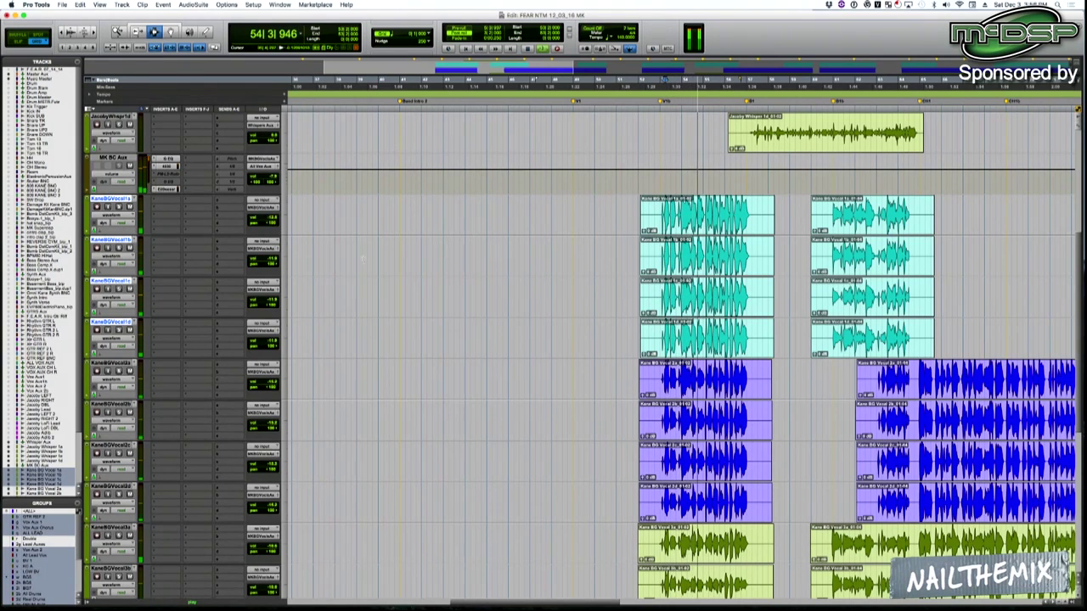
Raise the four purple background vocal tracks' volumes to about -11.8 dB while replaying the section from bar 53.
scroll(624, 287, down, 3)
click(655, 270)
key(space)
key(space)
click(266, 259)
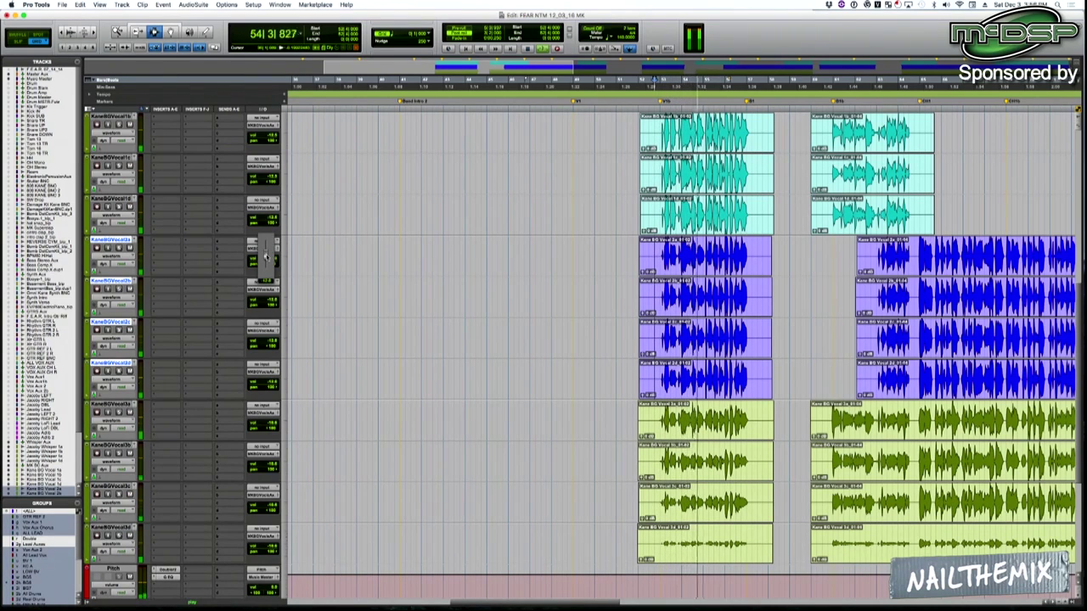
key(space)
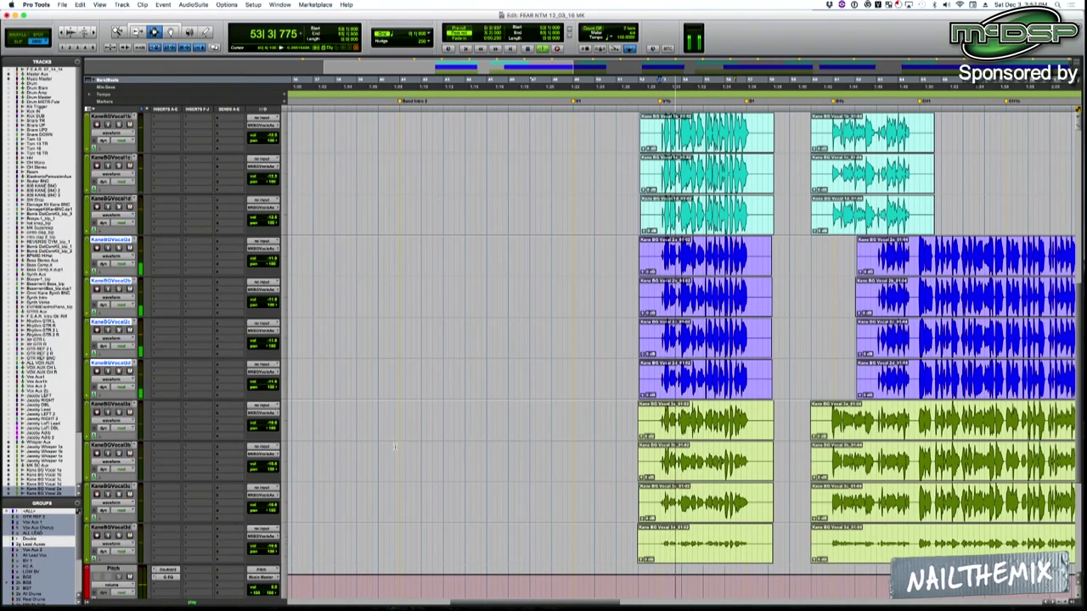
Raise the four green background vocal tracks' volumes to about -11.3 dB during playback.
key(shift+s)
click(394, 445)
drag(259, 422, 258, 421)
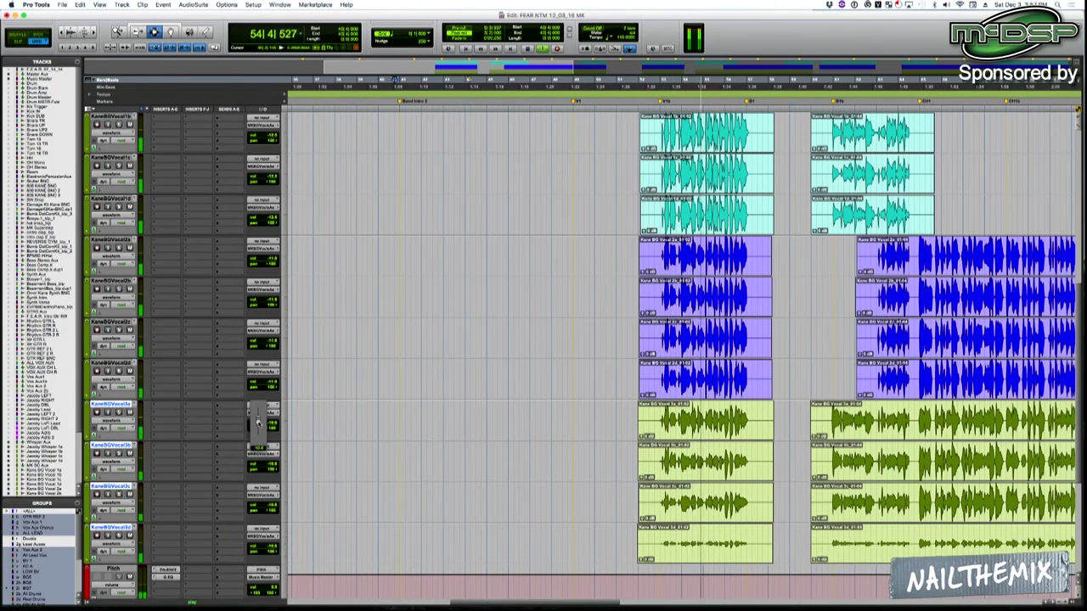
key(super+bracketright)
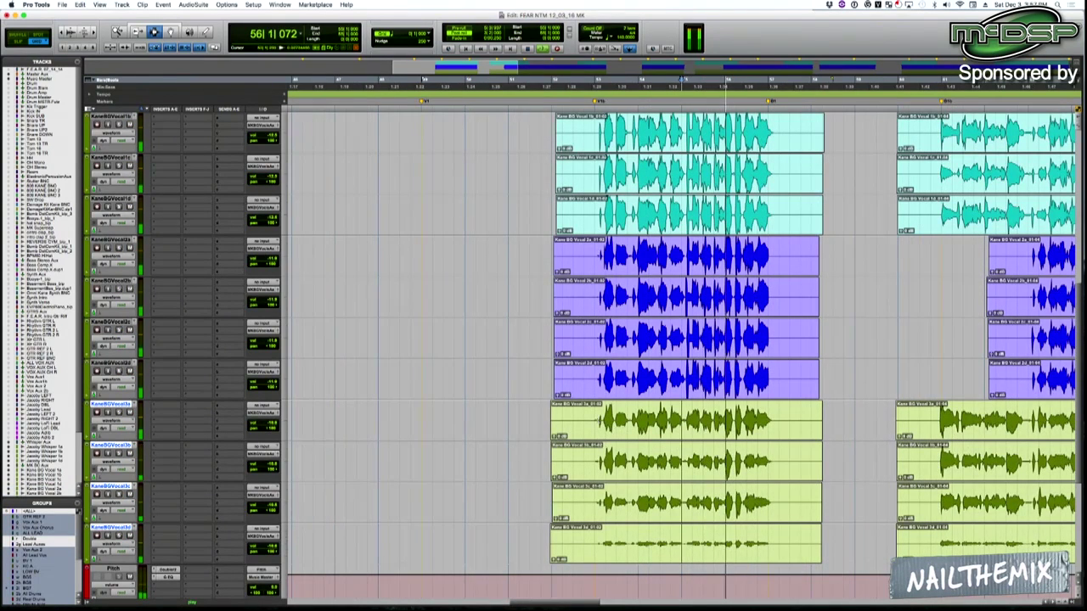
key(space)
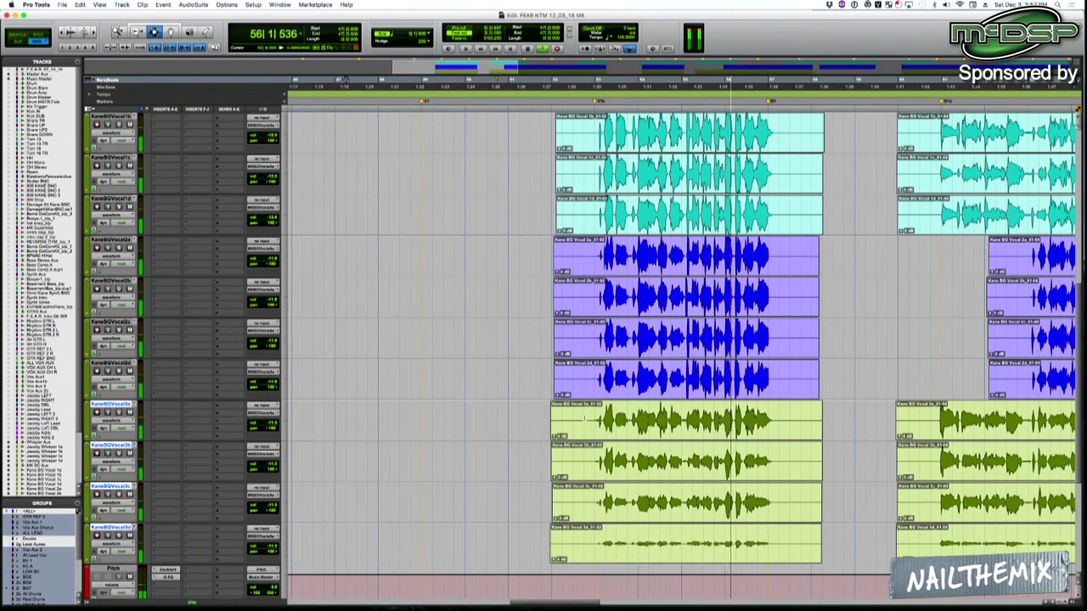
Delete the silent clip portions before bar 53 and between about bars 57 and 61 on the background vocal tracks.
drag(588, 419, 590, 511)
click(509, 314)
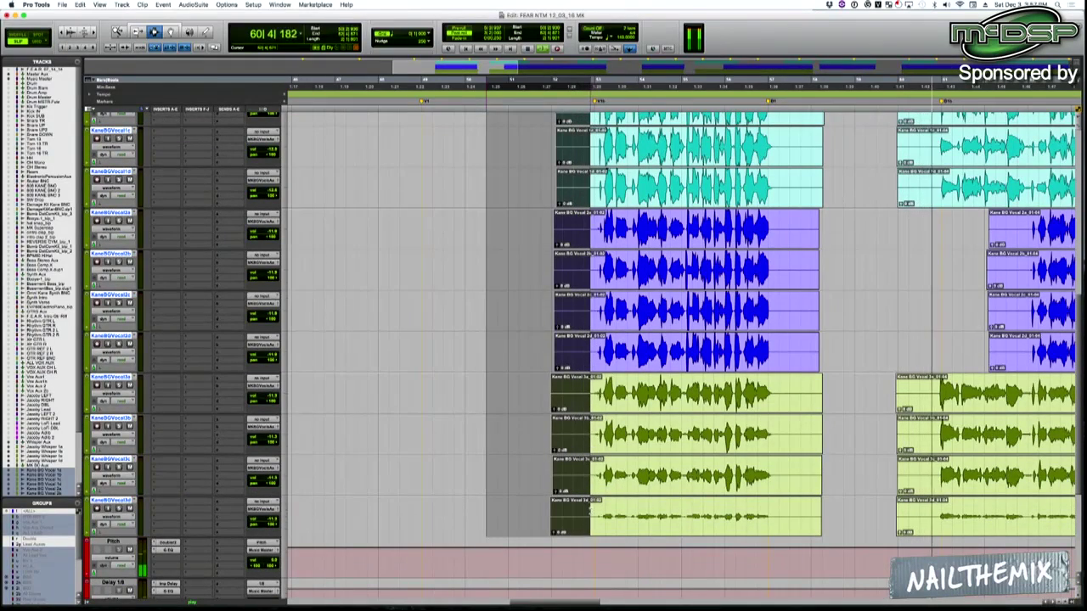
key(Delete)
drag(783, 514, 937, 251)
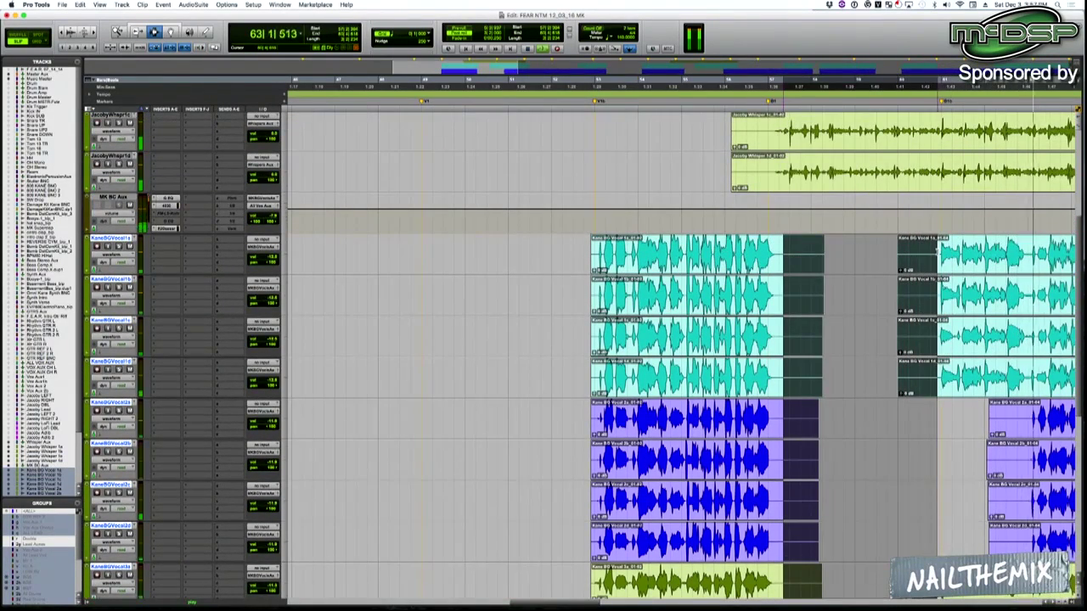
key(Delete)
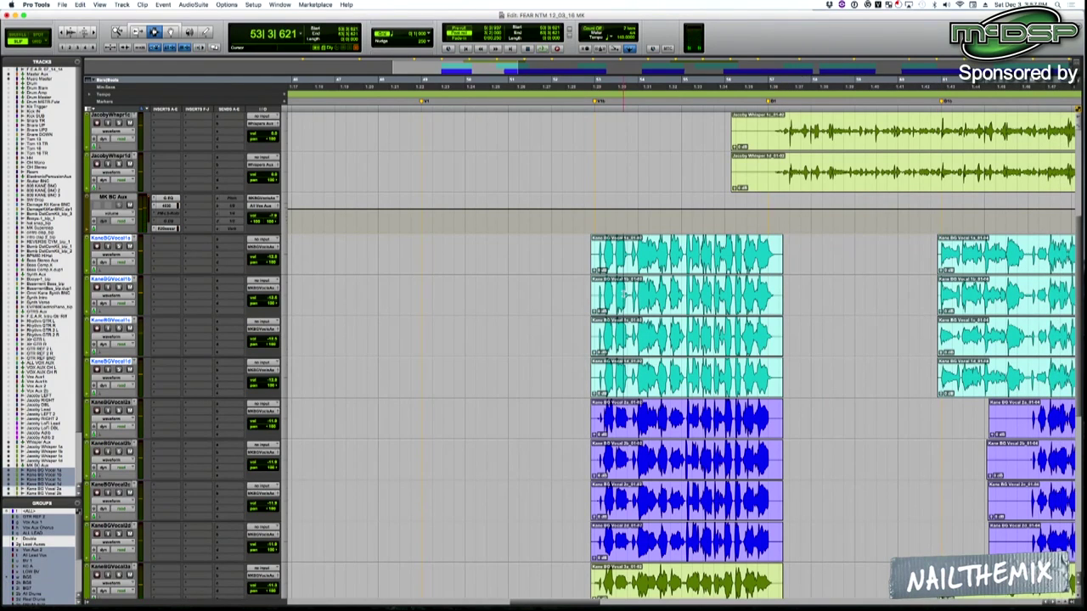
Solo the purple and green background vocal tracks in turn from bar 53 and fine-tune the green tracks' volumes.
key(space)
scroll(624, 294, down, 4)
click(652, 382)
key(shift+s)
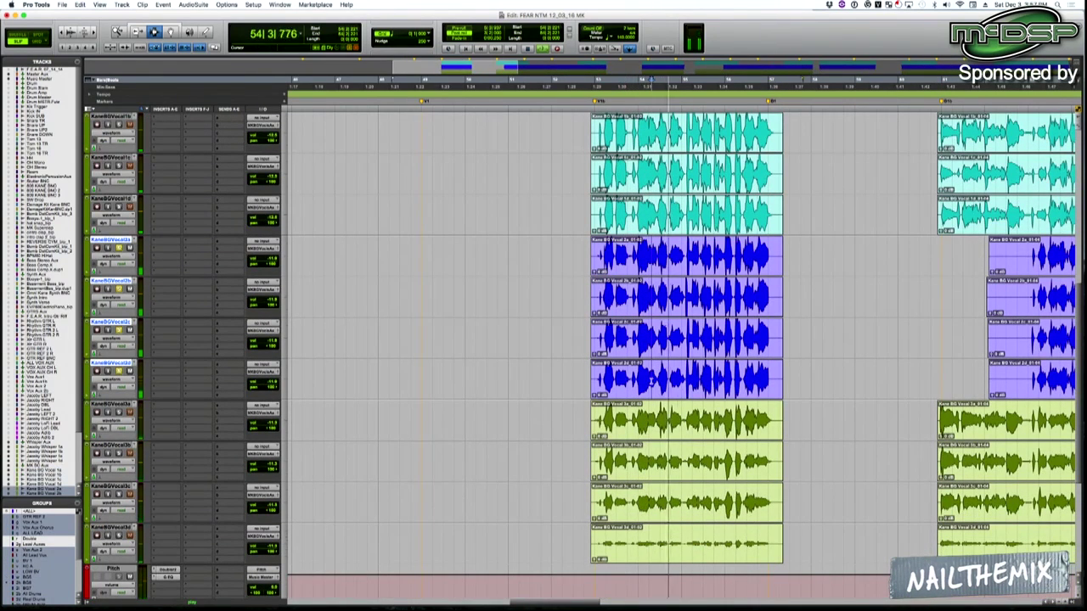
click(637, 441)
key(shift+s)
click(599, 440)
key(shift+s)
key(space)
key(space)
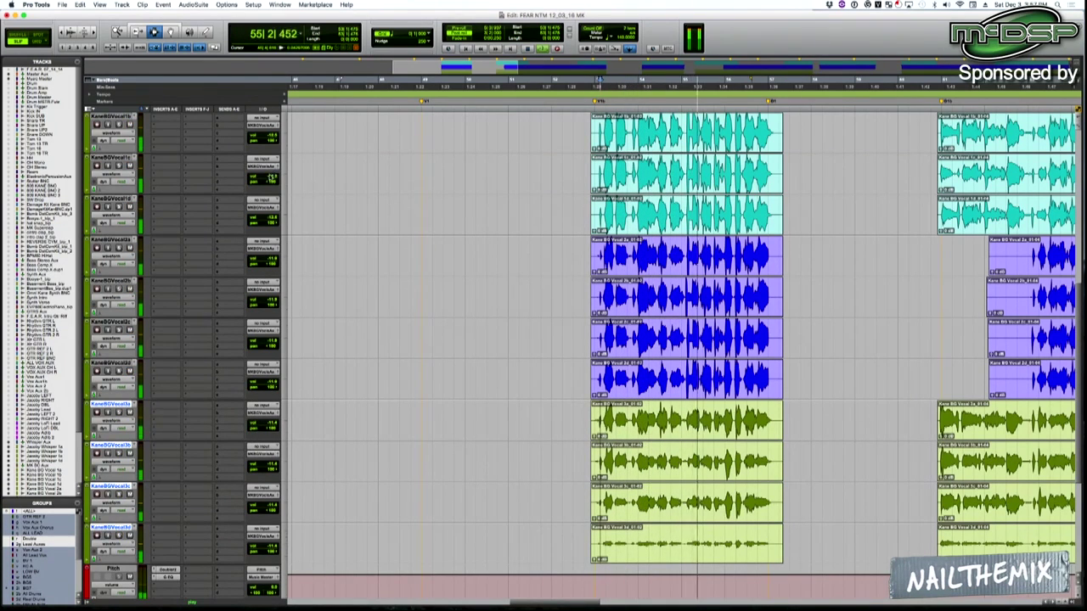
Solo the teal background vocal tracks and set their volumes to -13.4 dB against the full stack.
click(268, 177)
drag(267, 180, 268, 178)
key(space)
click(598, 176)
key(space)
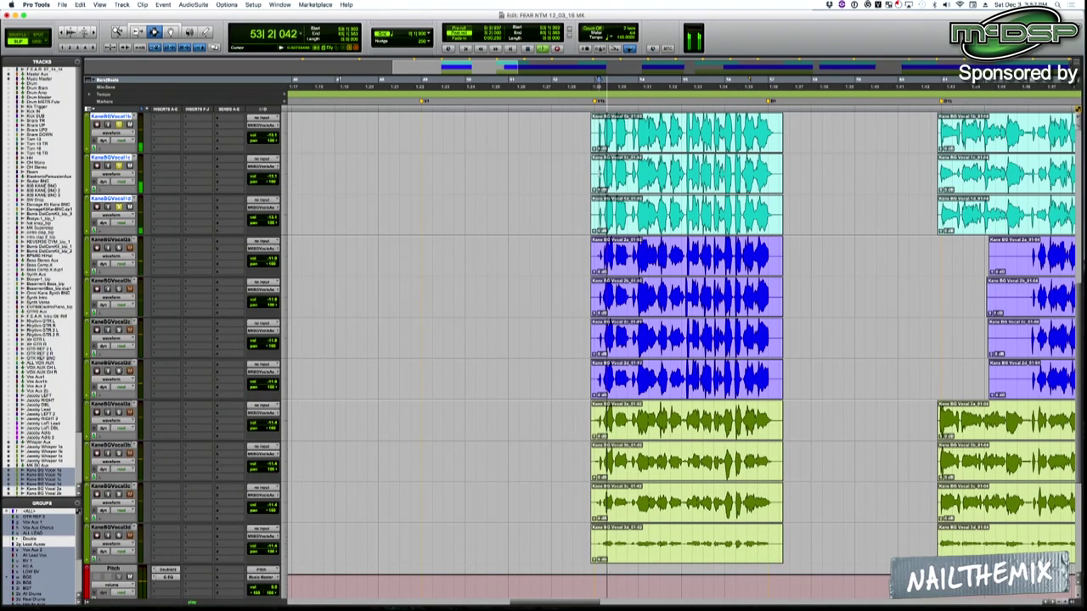
click(267, 179)
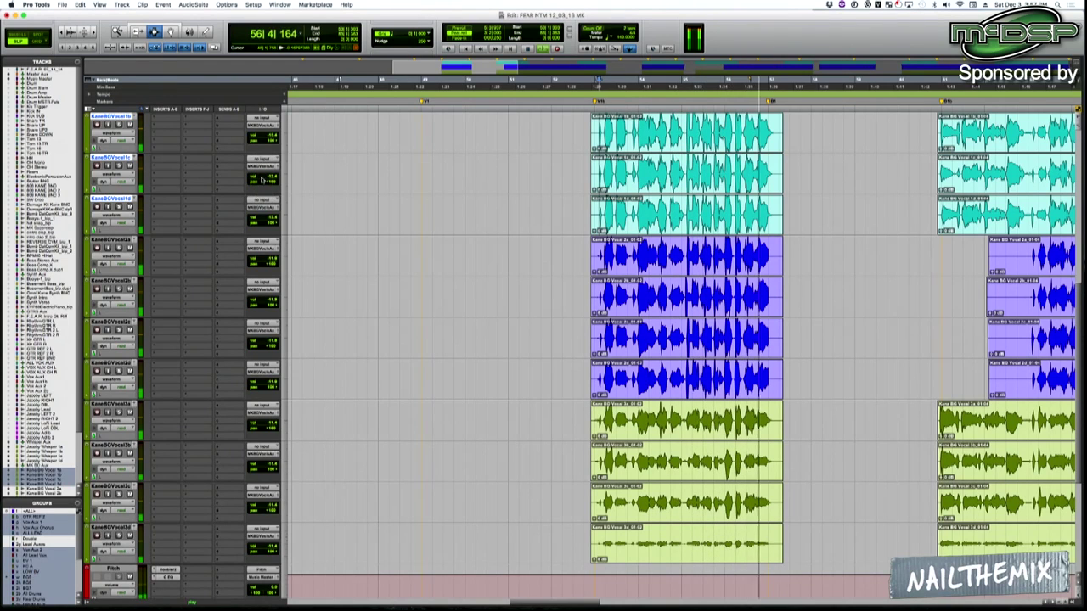
key(space)
Select all the teal, purple and green background vocal tracks and group them as ALL BVS KANE TEMP.
scroll(764, 331, up, 2)
drag(568, 276, 736, 553)
scroll(737, 553, down, 6)
scroll(737, 553, up, 4)
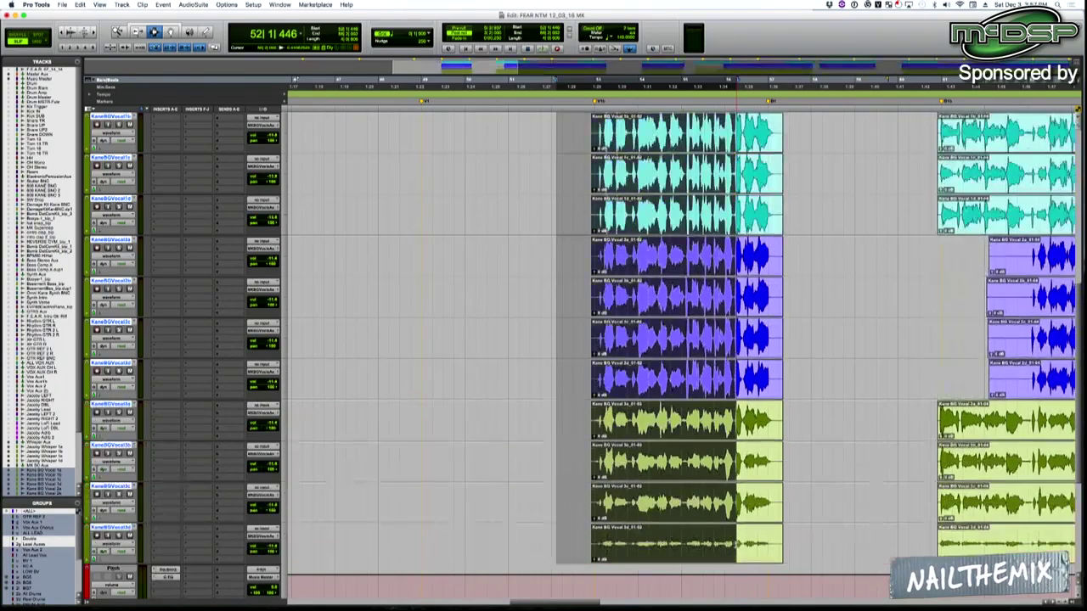
scroll(735, 545, up, 1)
key(super+g)
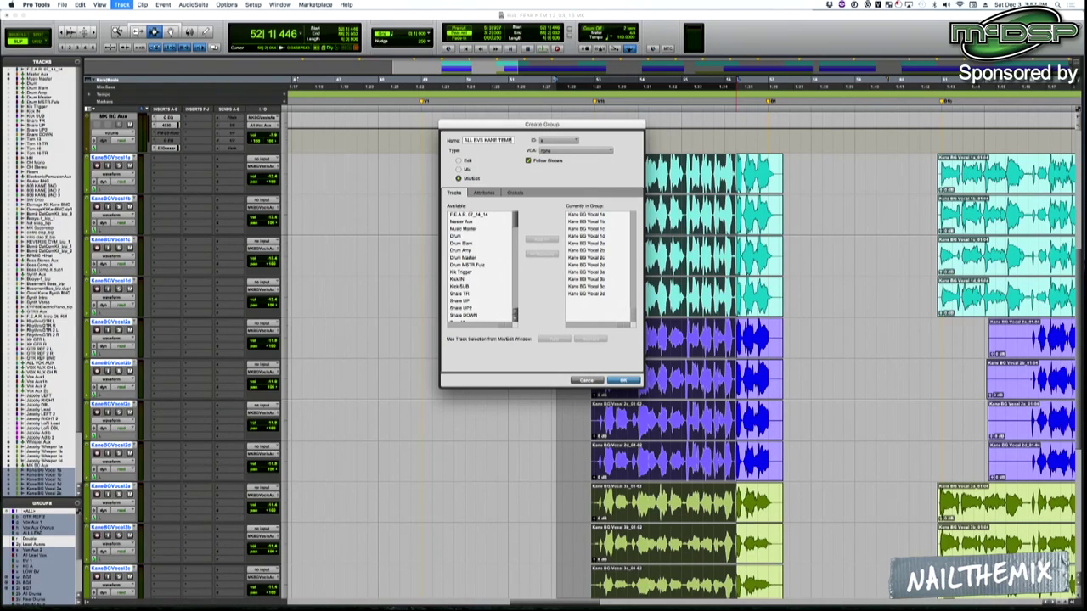
key(Return)
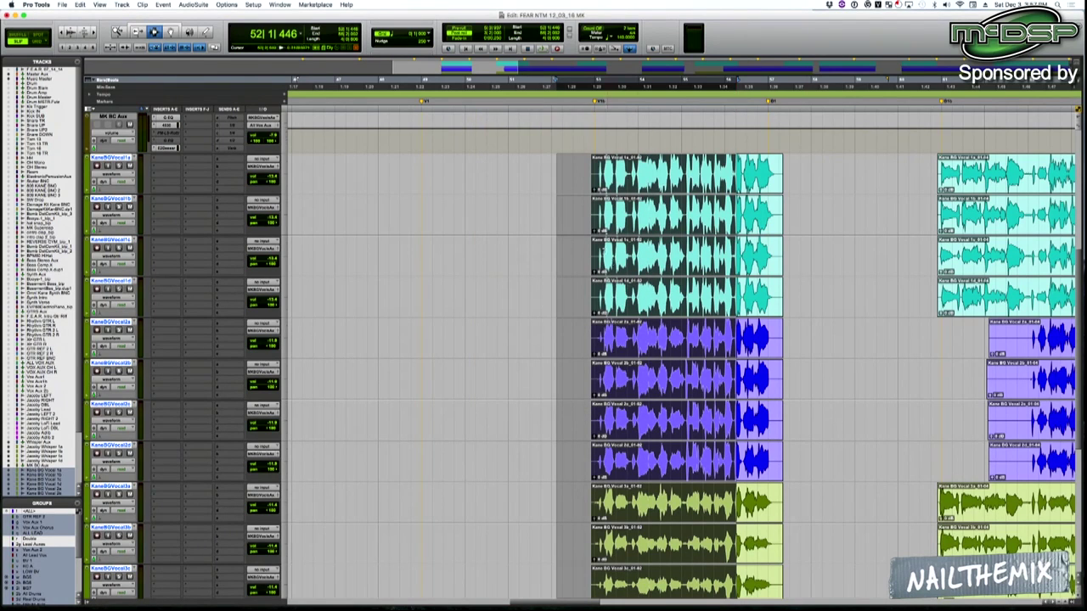
Play the song from bar 53 and readjust the MK BC Aux's volume against the mix.
click(605, 249)
scroll(604, 249, up, 4)
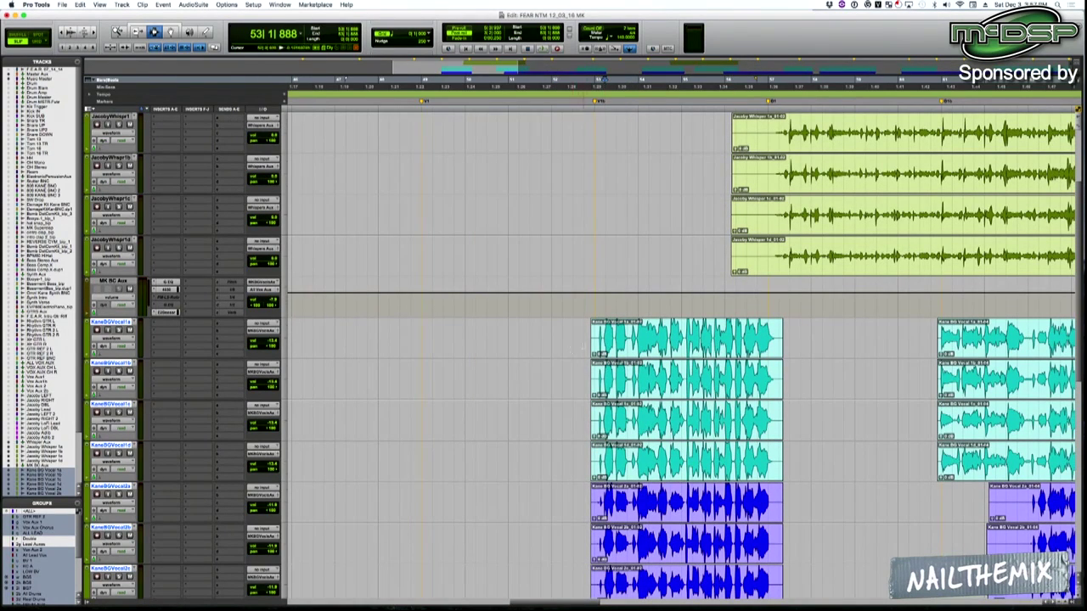
key(r)
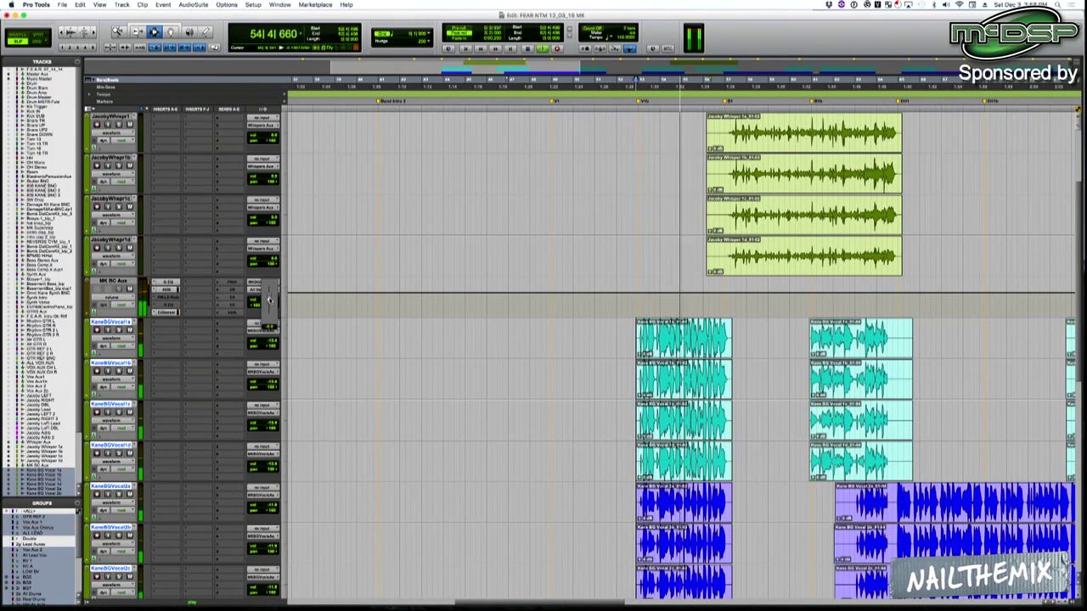
key(r)
click(701, 294)
key(t)
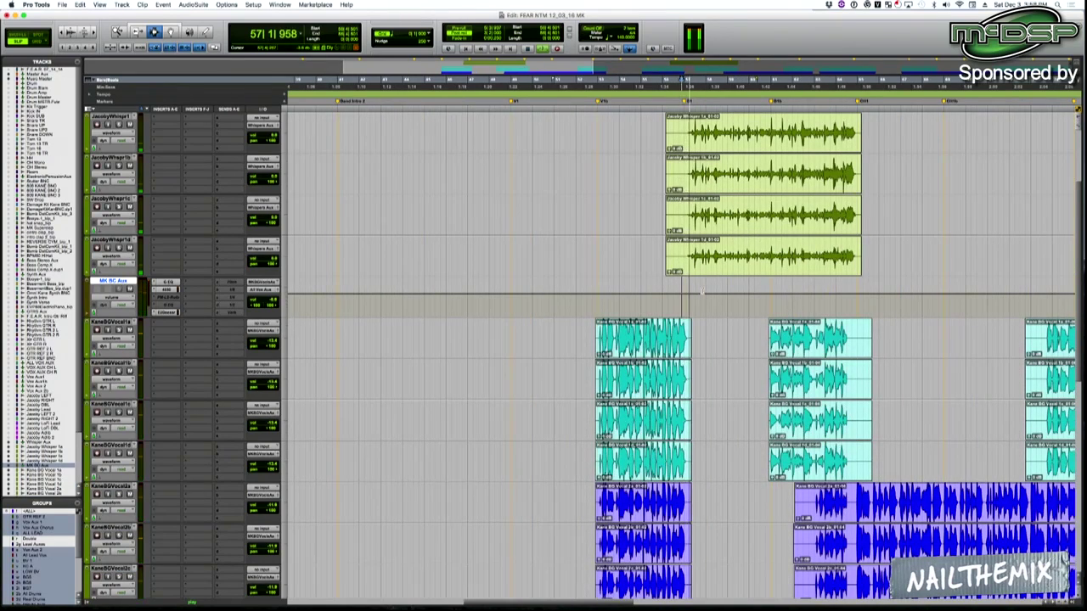
Set up the MK BC Aux's delay sends and send level during playback, then stop and save the session.
key(r)
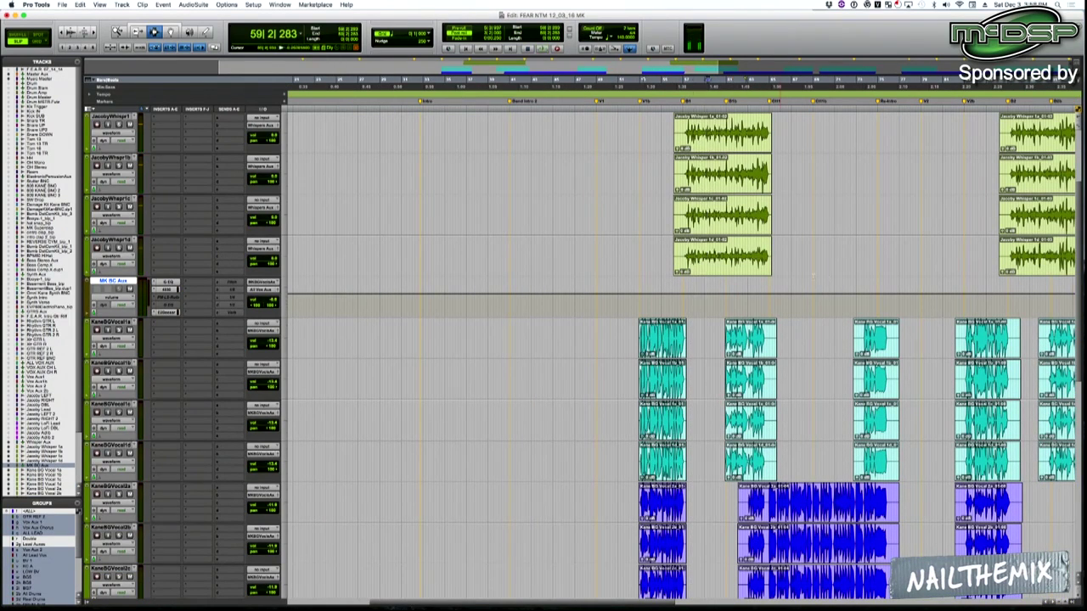
key(r)
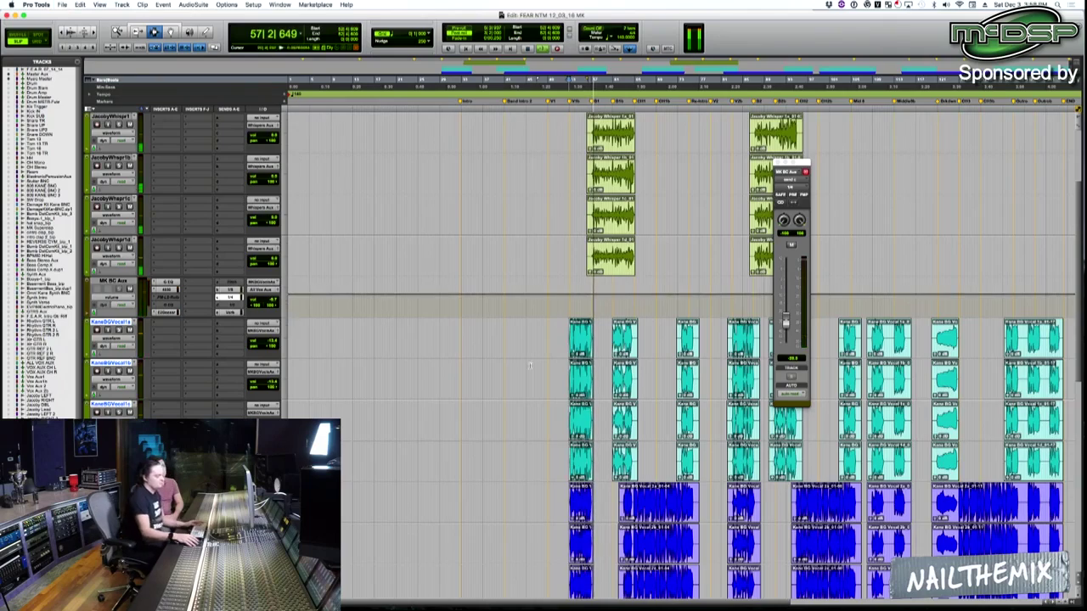
key(r)
scroll(580, 360, down, 9)
scroll(679, 357, up, 5)
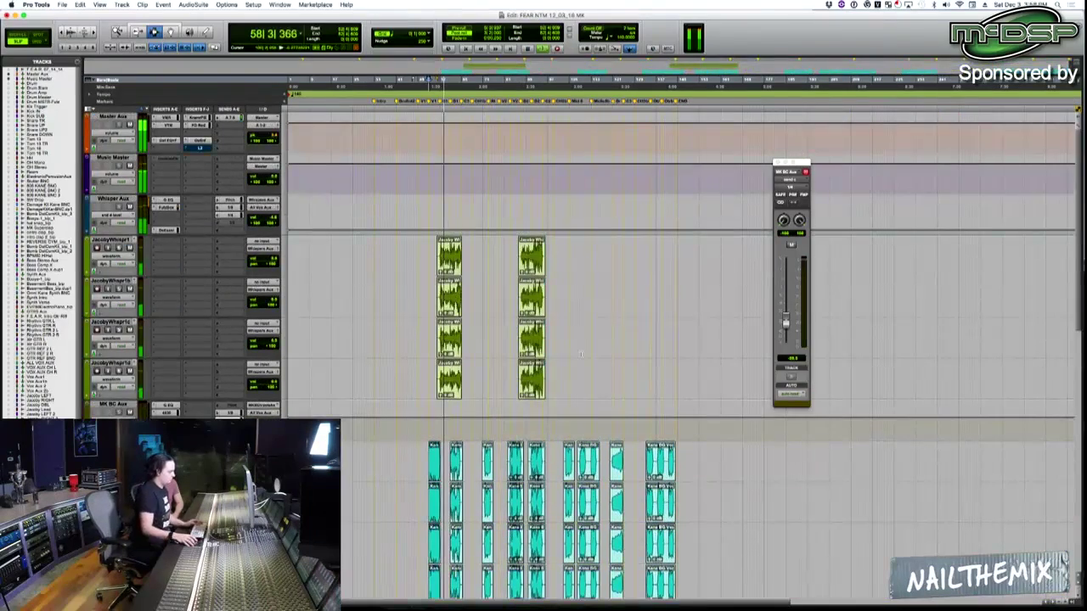
click(485, 267)
key(space)
key(super+s)
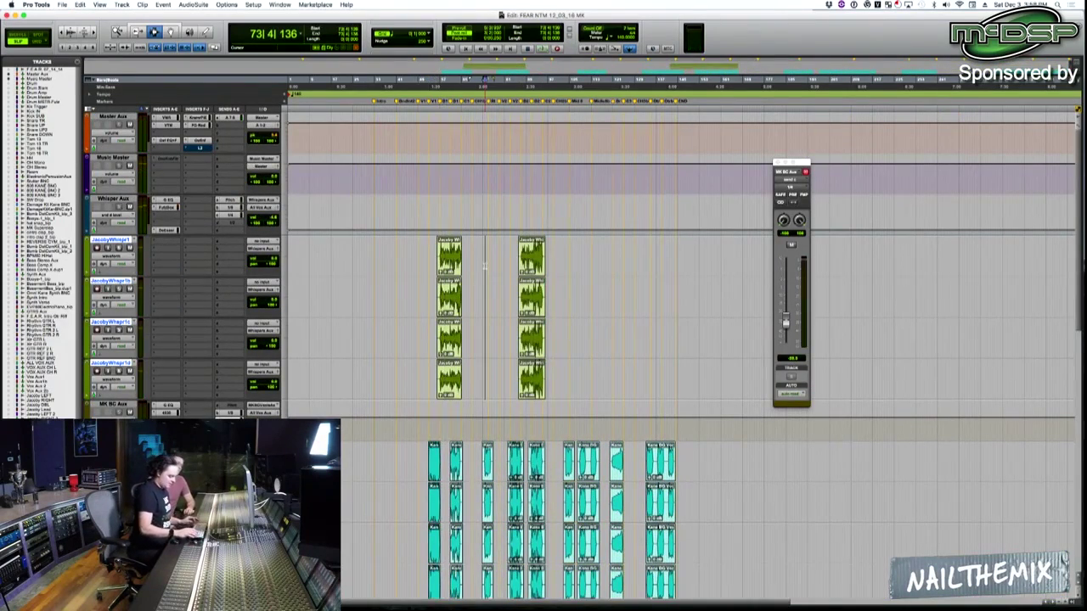
Close the floating send window and show the send d level automation on the six lead vox aux tracks.
scroll(485, 267, down, 3)
click(500, 301)
scroll(500, 300, down, 3)
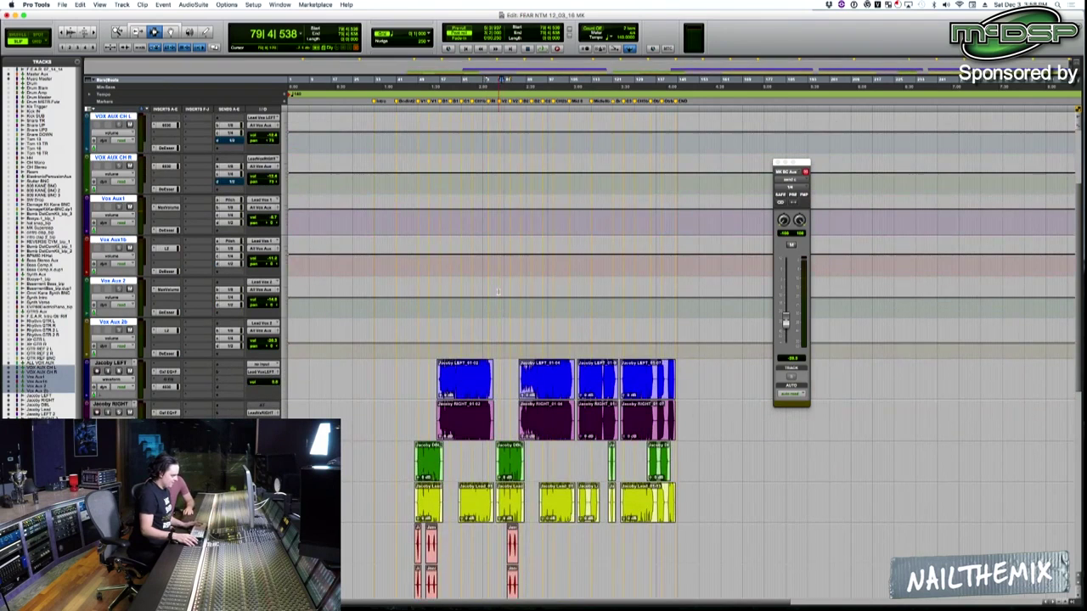
key(t)
click(776, 163)
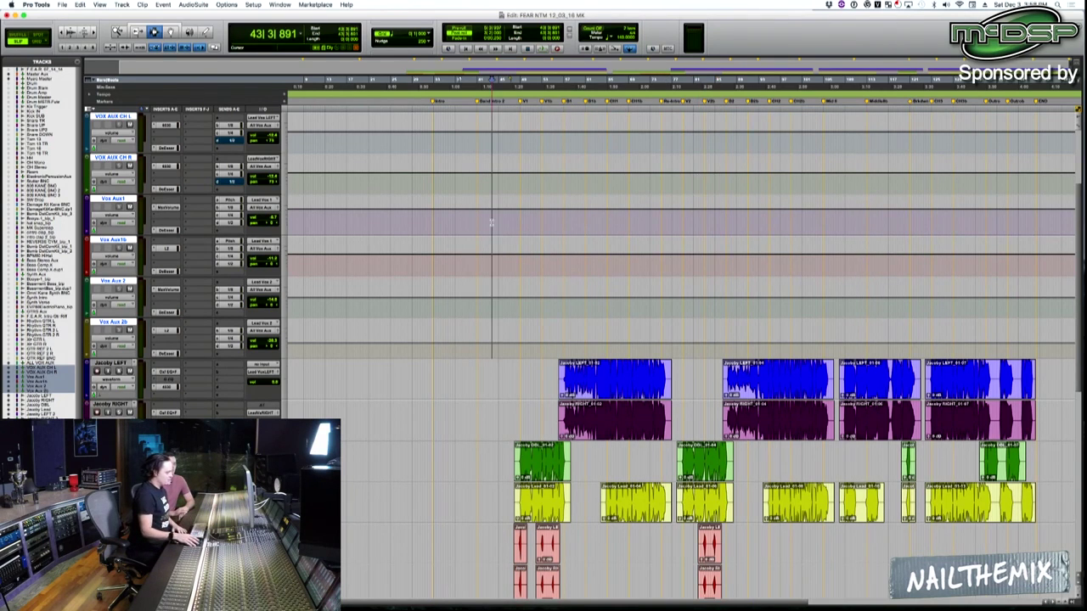
click(116, 175)
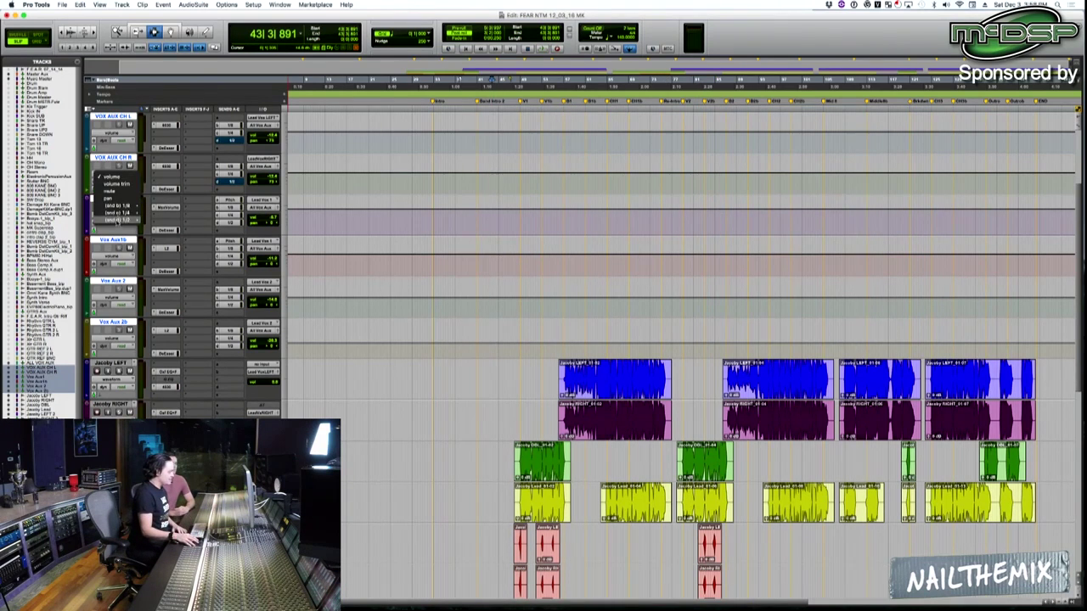
click(155, 223)
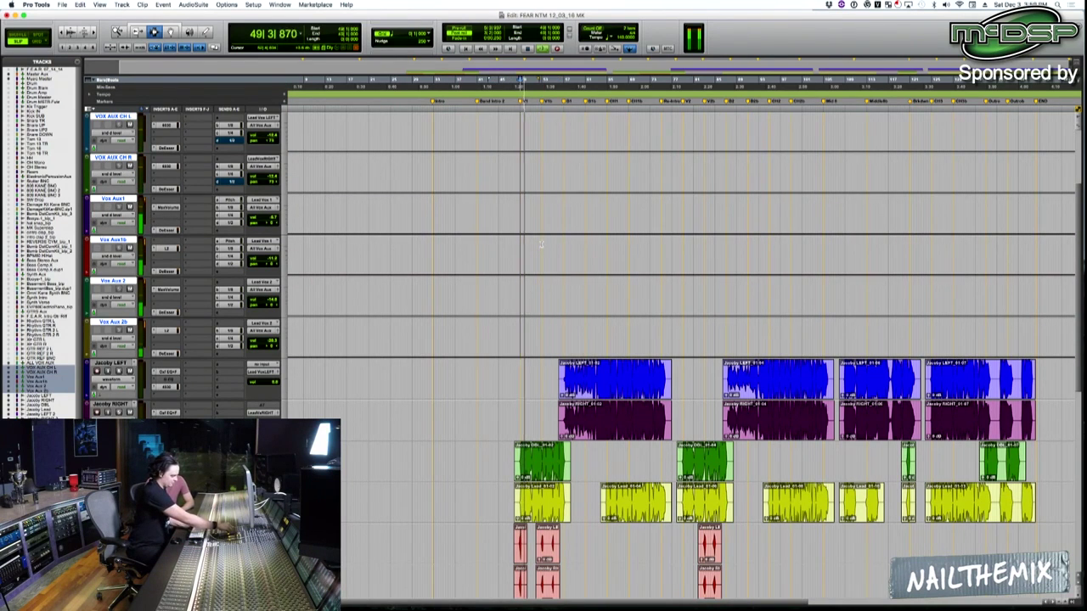
Play the lead vocals from the V1 marker and examine the clips around bar 53 up close.
click(541, 246)
key(t)
key(t)
key(t)
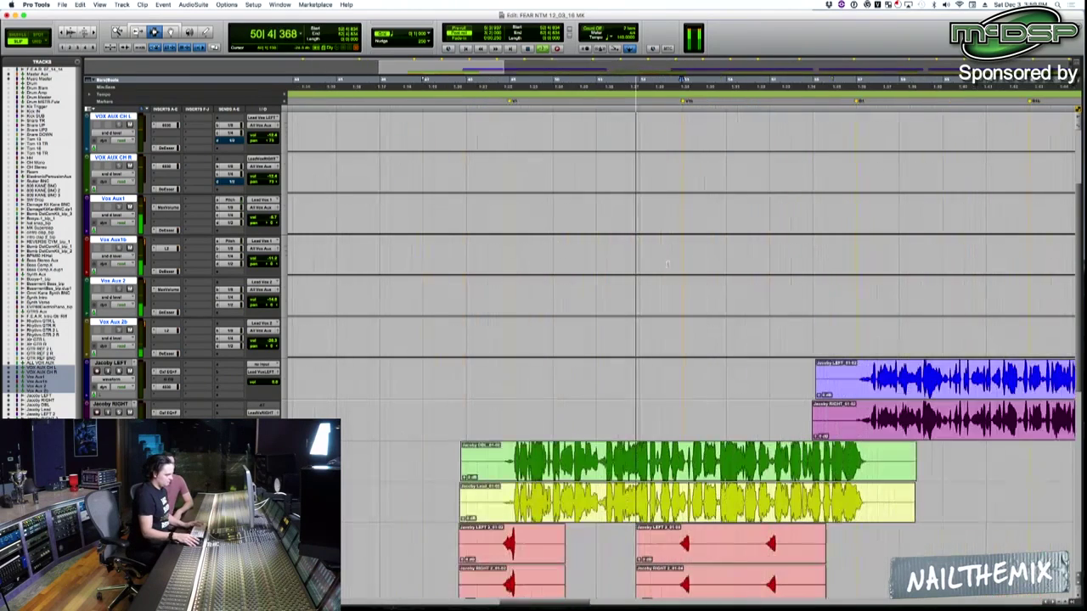
scroll(679, 258, down, 3)
click(744, 222)
key(t)
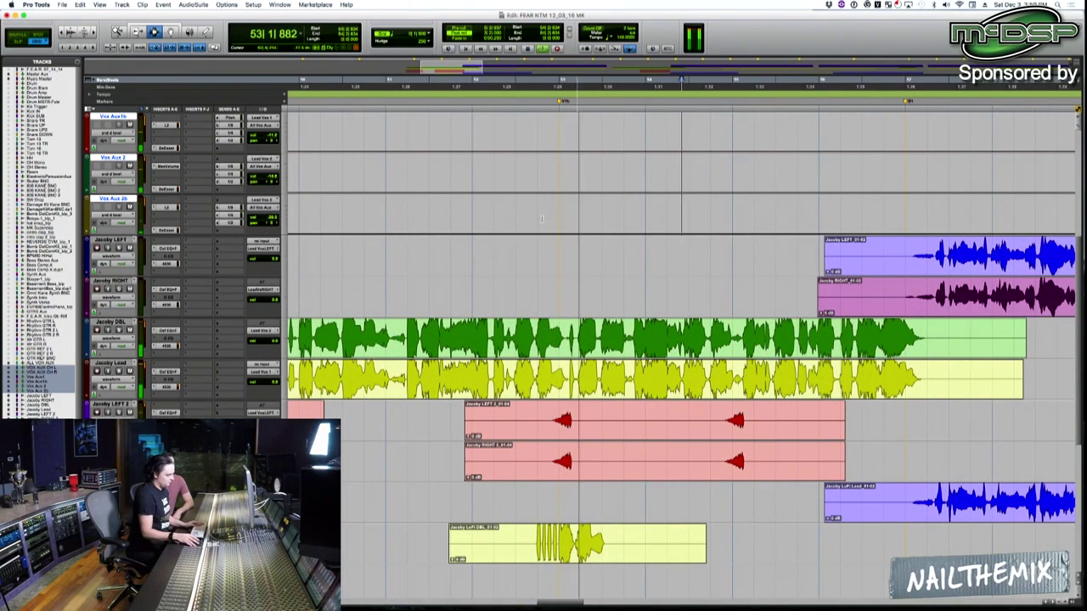
Play the verse towards bar 57 with the six lead vox auxes in view, and find a delay throw spot around bar 54.
key(r)
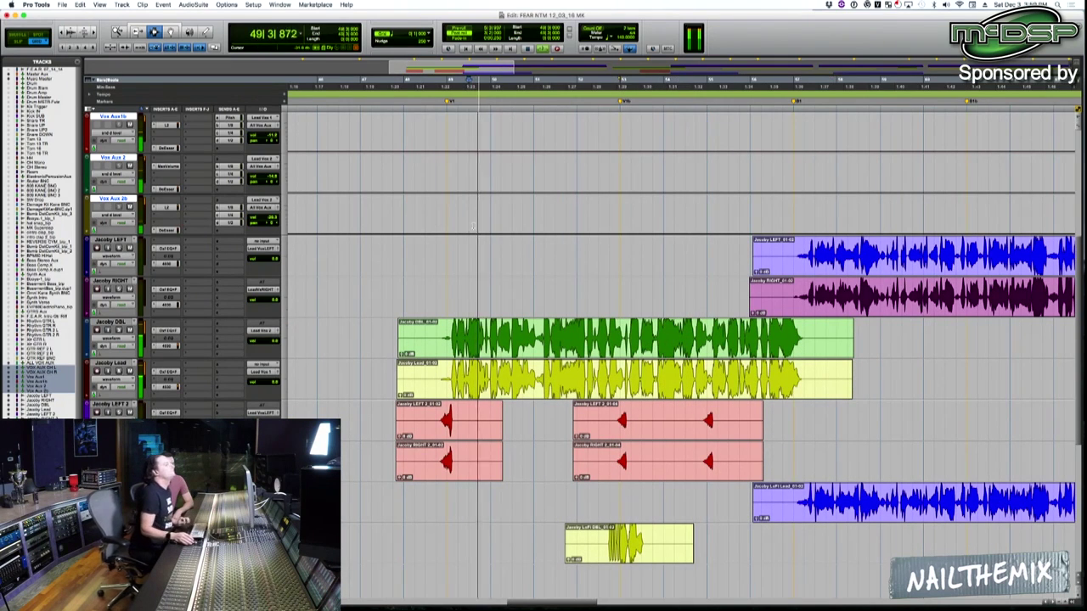
scroll(484, 223, up, 2)
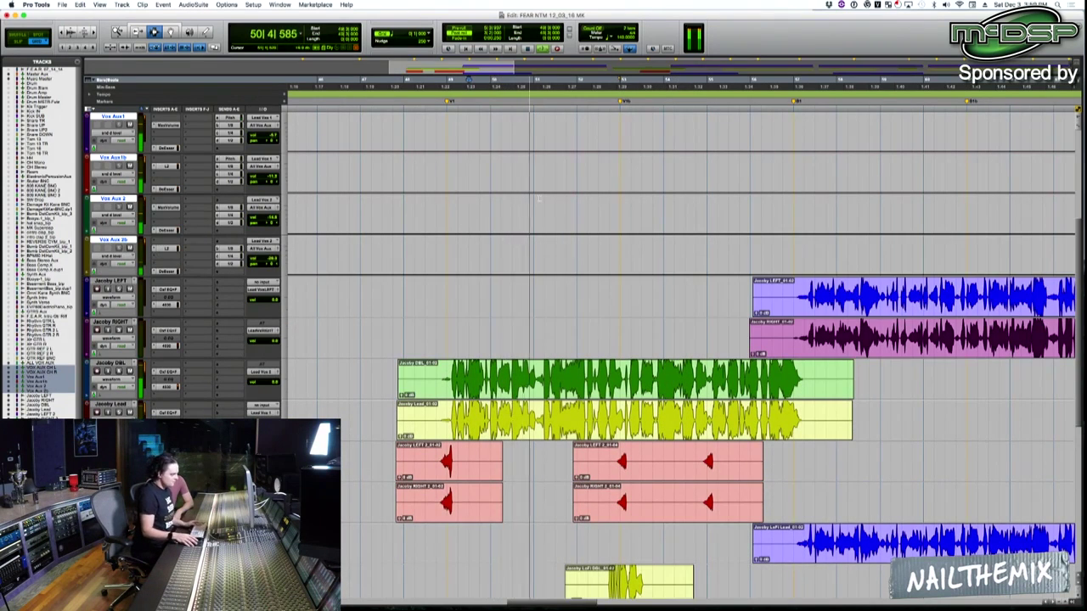
scroll(526, 220, up, 3)
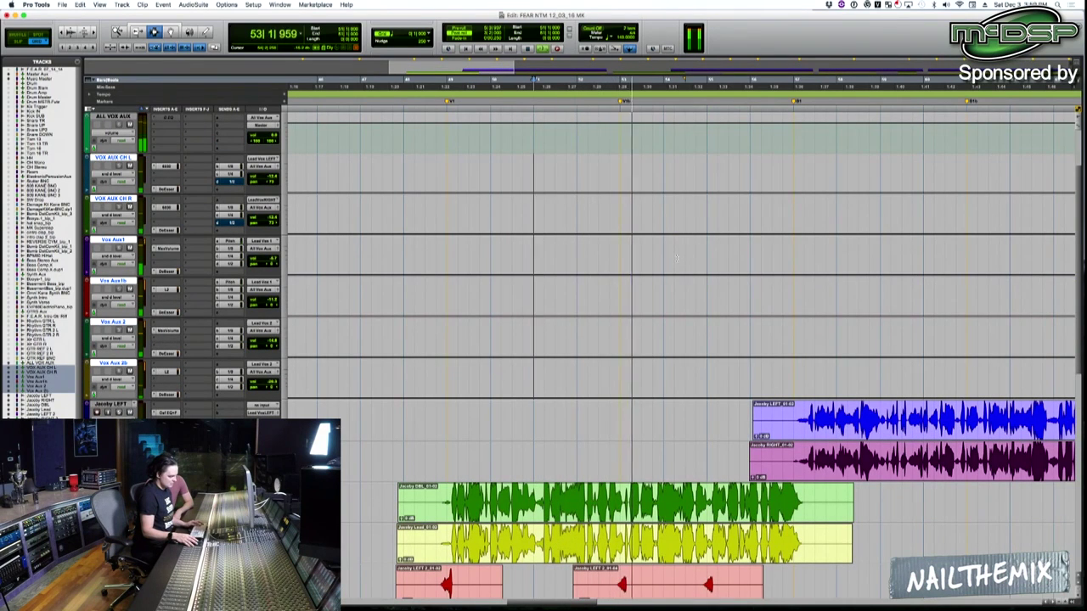
drag(796, 228, 799, 227)
key(t)
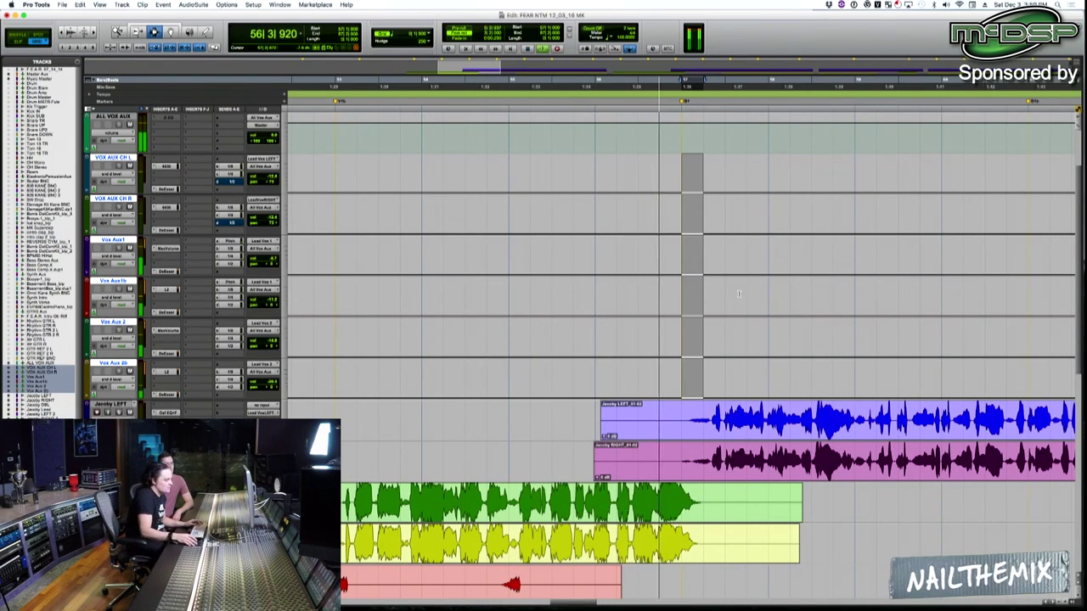
click(378, 253)
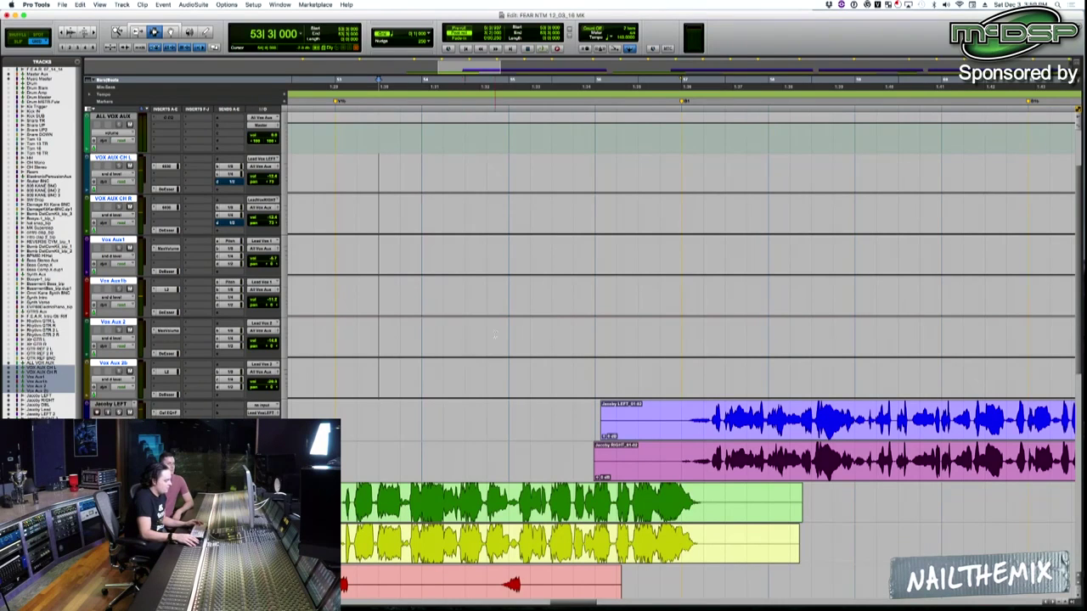
drag(518, 309, 596, 296)
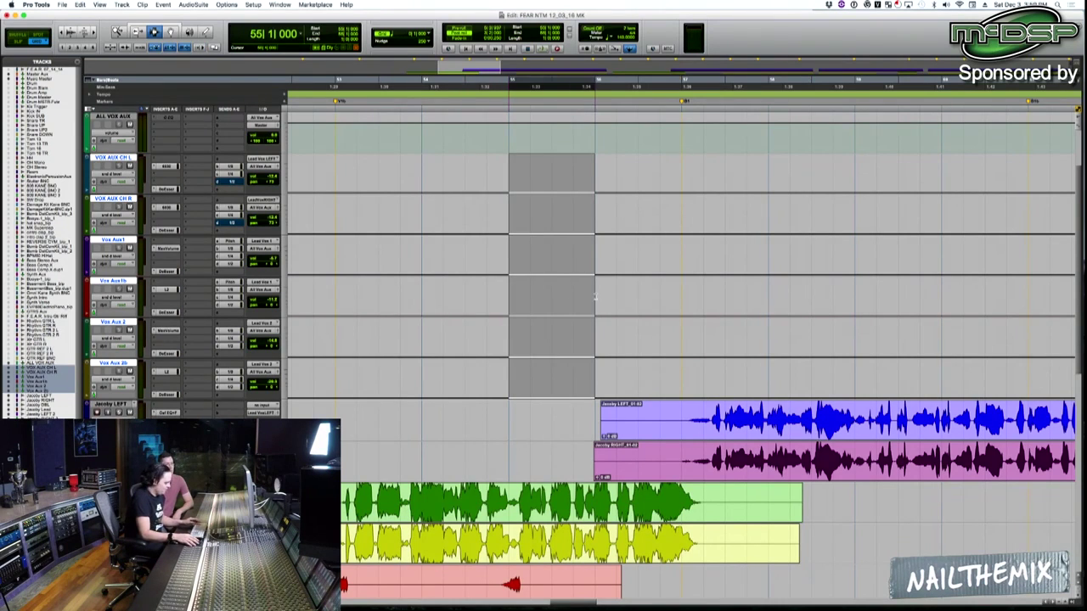
click(426, 311)
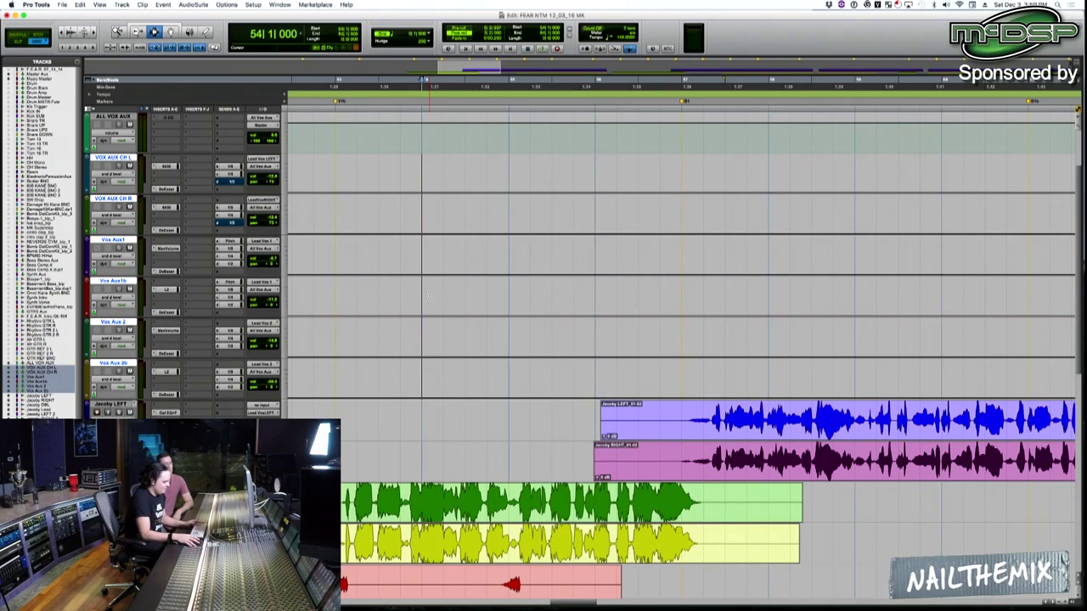
key(space)
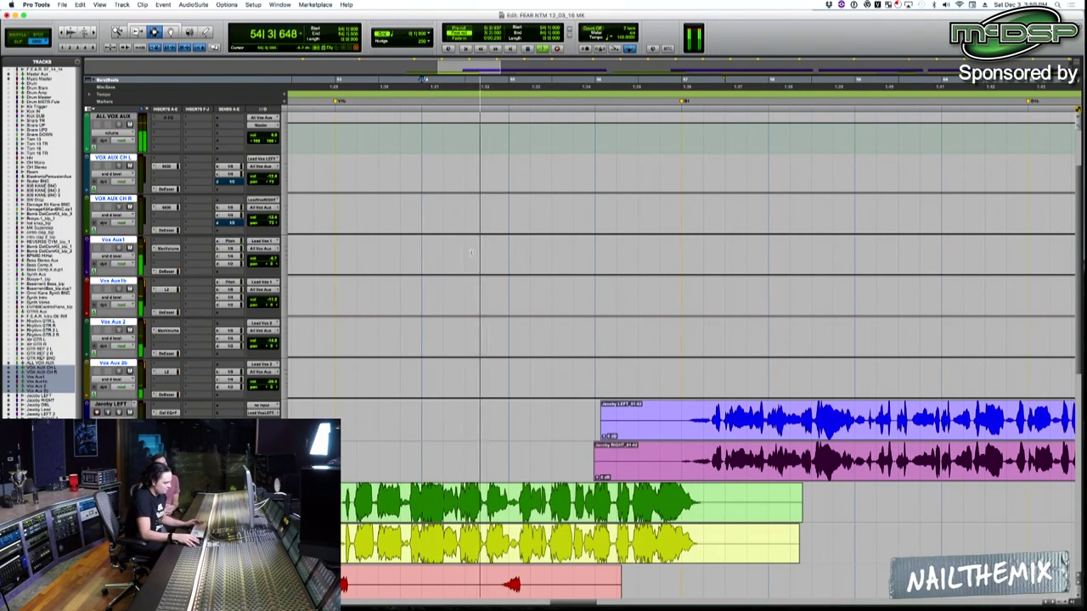
key(space)
Raise the send d level on all six lead vox auxes between bar 54 beat 3 and bar 55 beat 3.
drag(465, 252, 547, 250)
key(F6)
drag(499, 191, 499, 179)
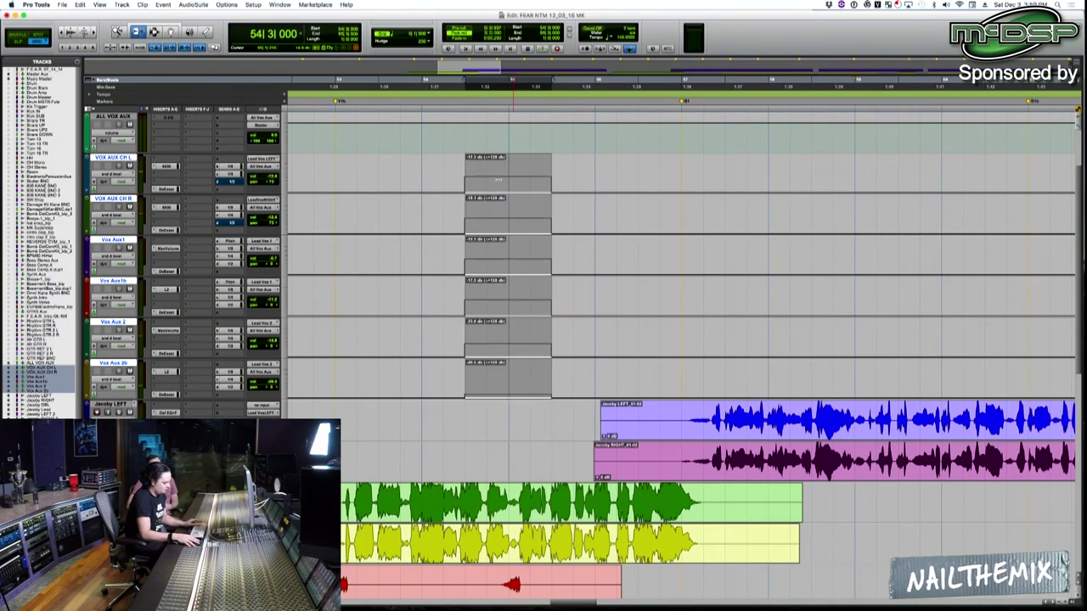
key(F7)
click(472, 253)
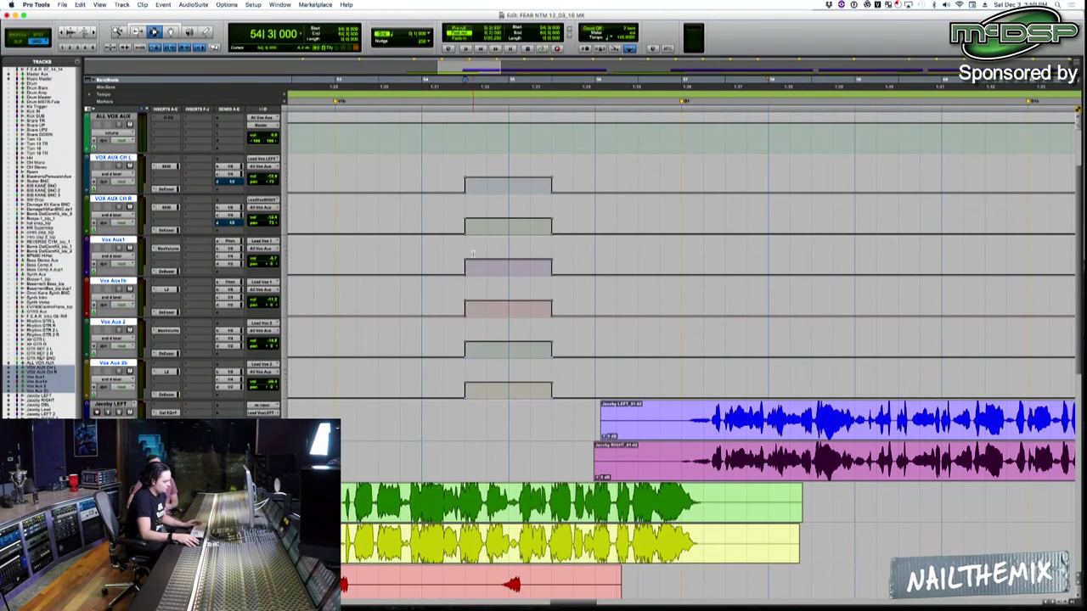
Raise the new send d level section on the lead vox auxes slightly further and play it from bar 54.
click(462, 501)
key(space)
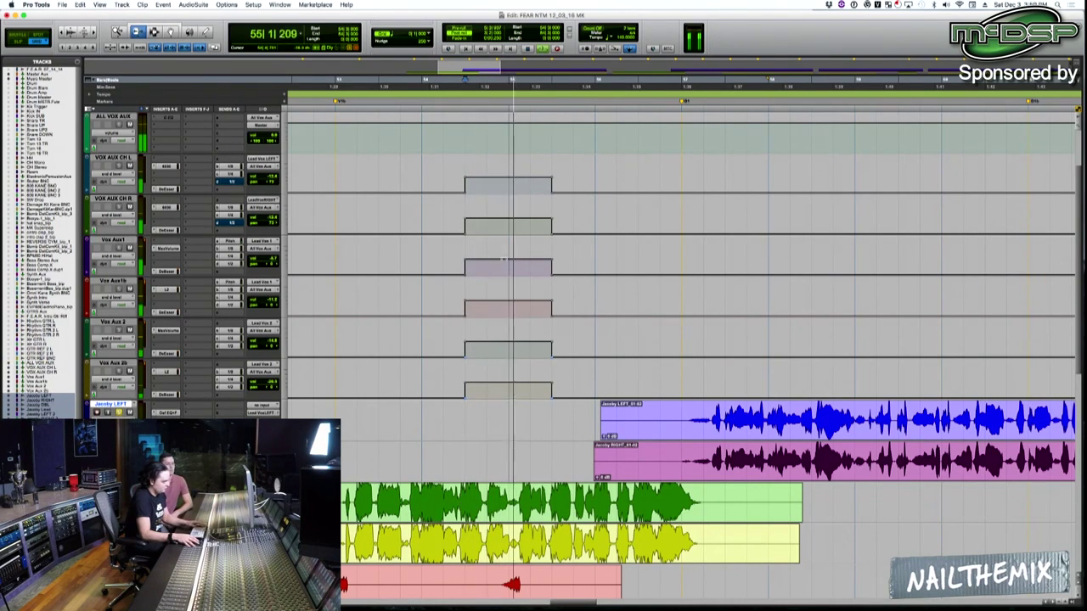
key(F7)
click(422, 264)
key(space)
key(space)
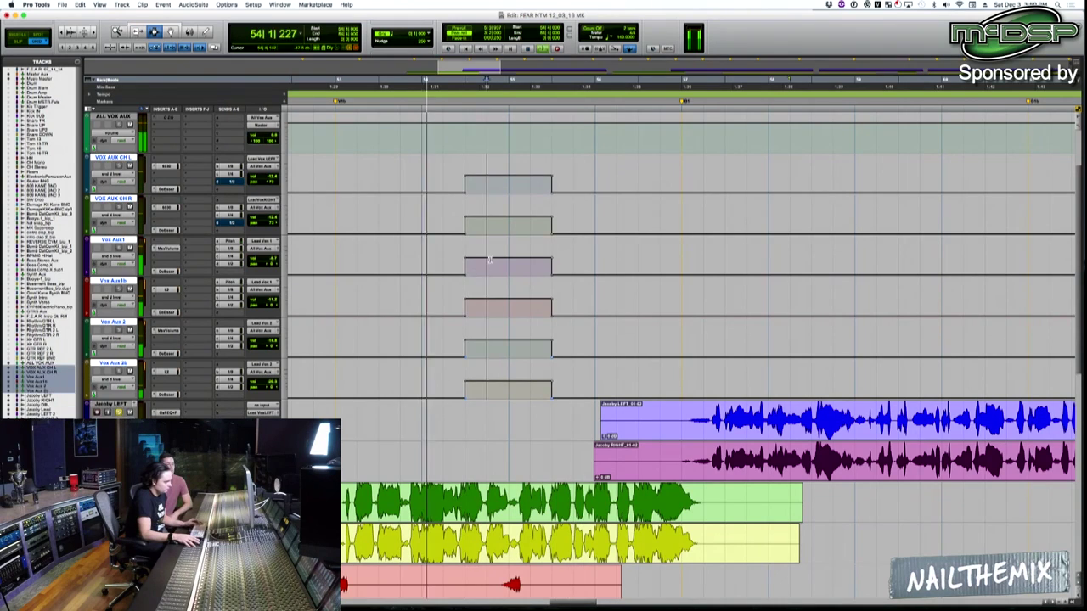
Switch to a finer grid, paste a slice of the raised send level half a beat before its start, and play it.
drag(488, 258, 510, 258)
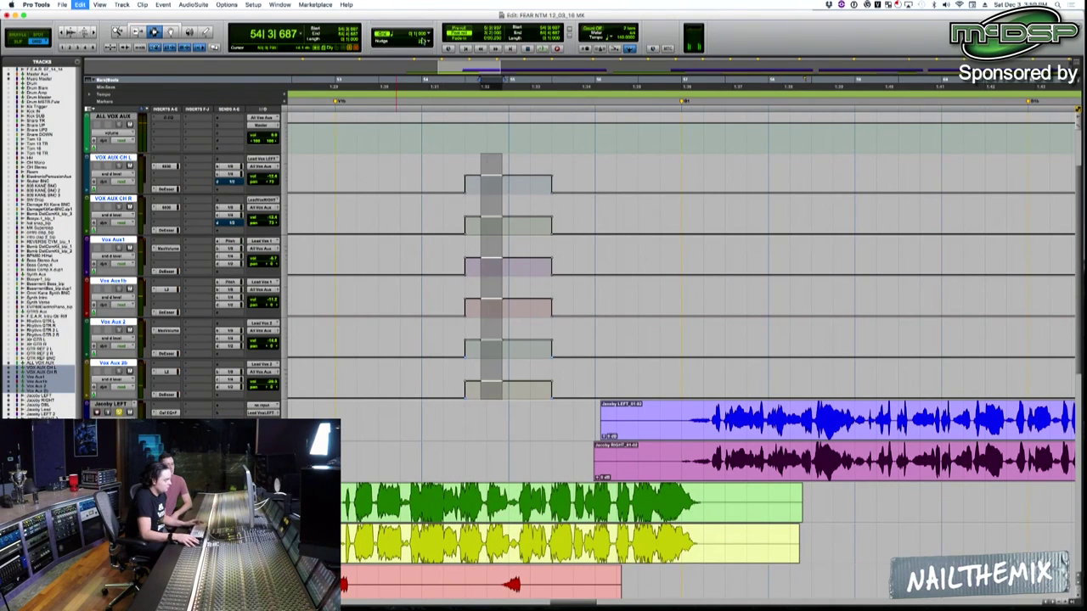
click(434, 37)
click(442, 48)
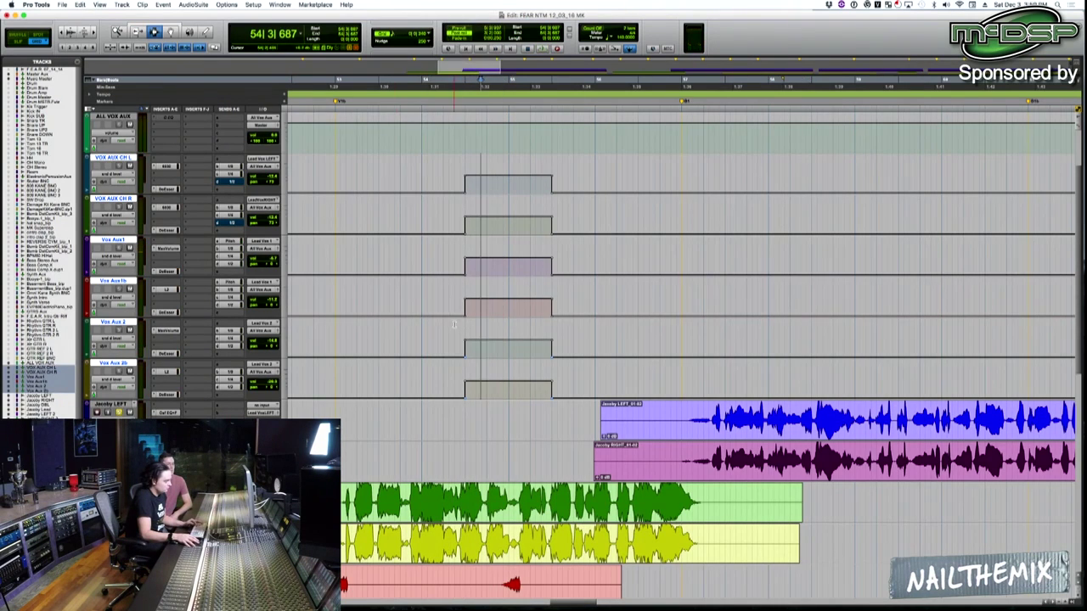
key(super+v)
click(433, 314)
key(space)
click(502, 295)
key(t)
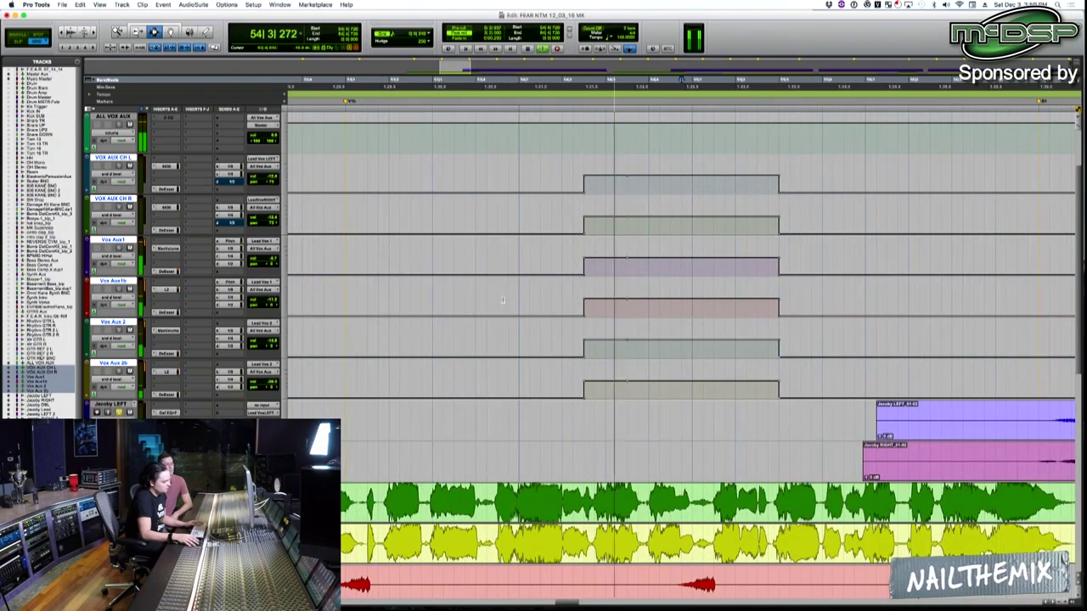
Copy a flat stretch of send automation over the raised section's tail from bar 55 onward, and play it from bar 54.
key(r)
drag(761, 320, 830, 320)
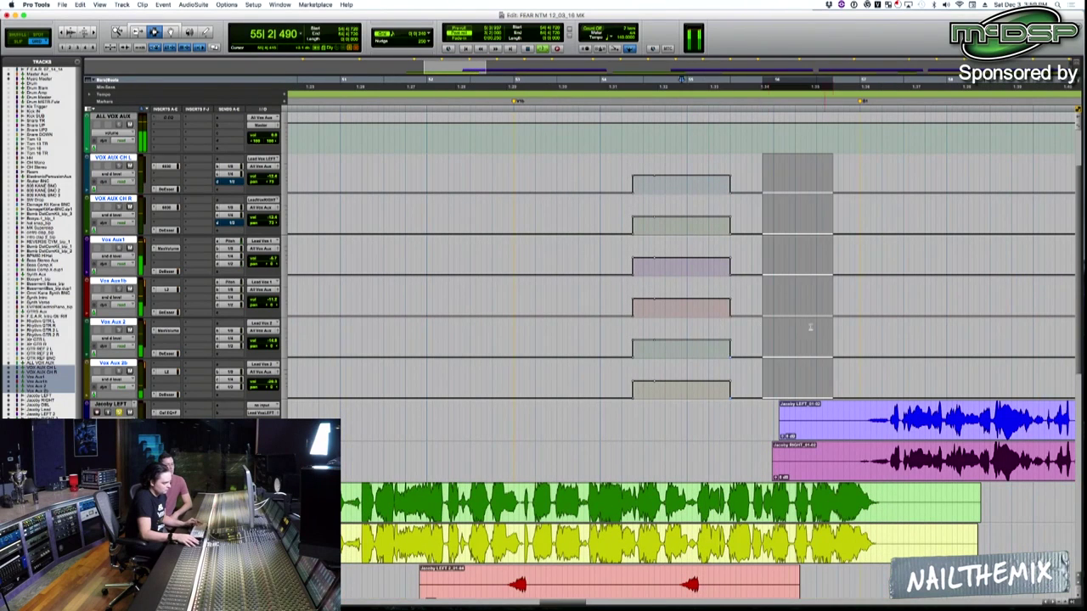
click(680, 358)
key(t)
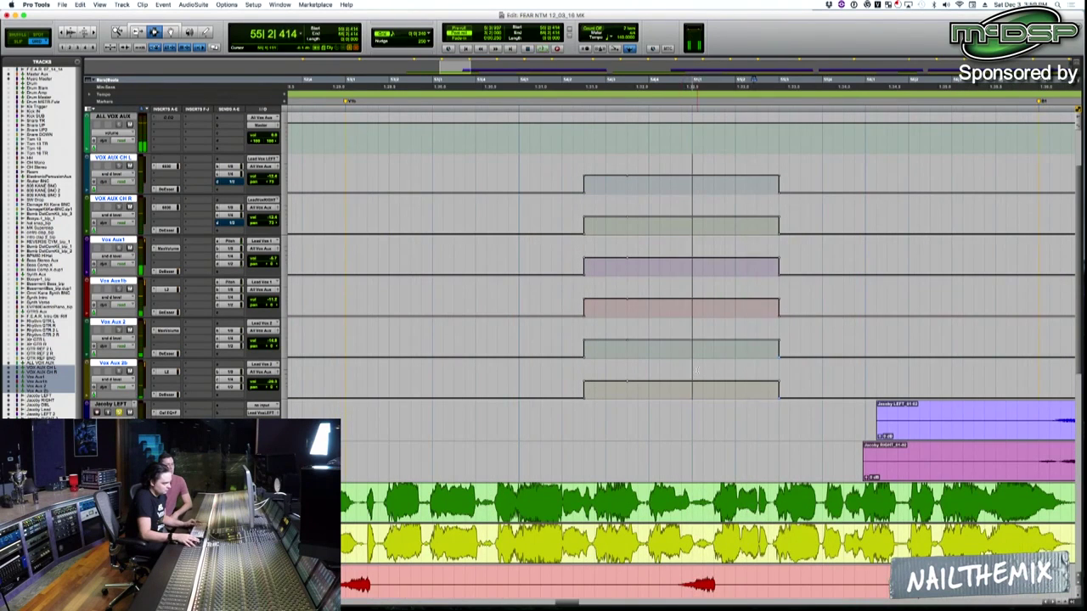
key(super+v)
click(518, 342)
key(space)
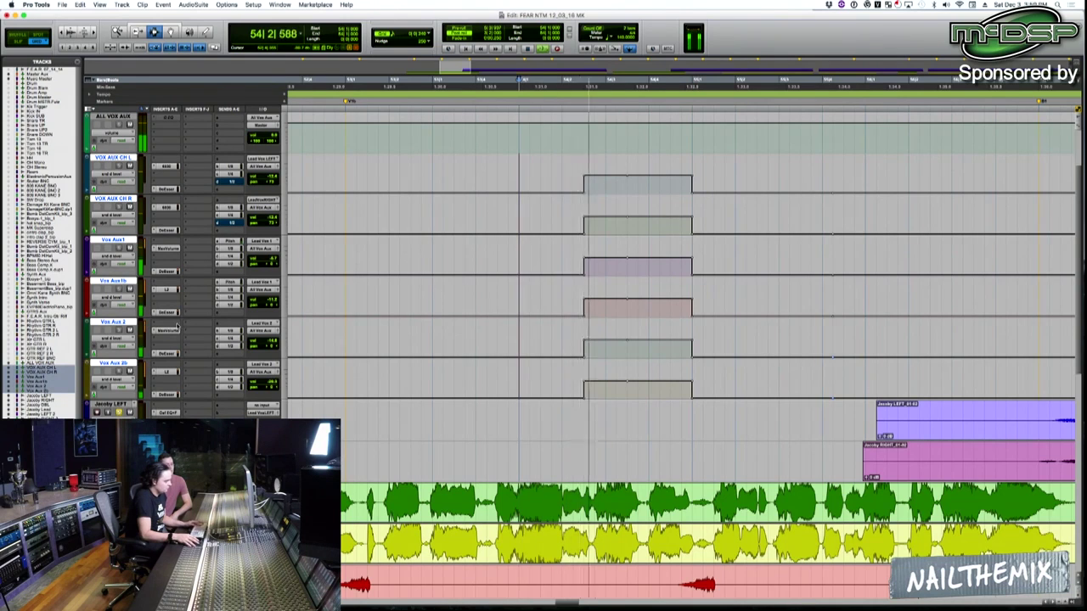
Duplicate the two bars of send automation from bar 53 to bar 55 directly after themselves on the six lead vox auxes.
key(r)
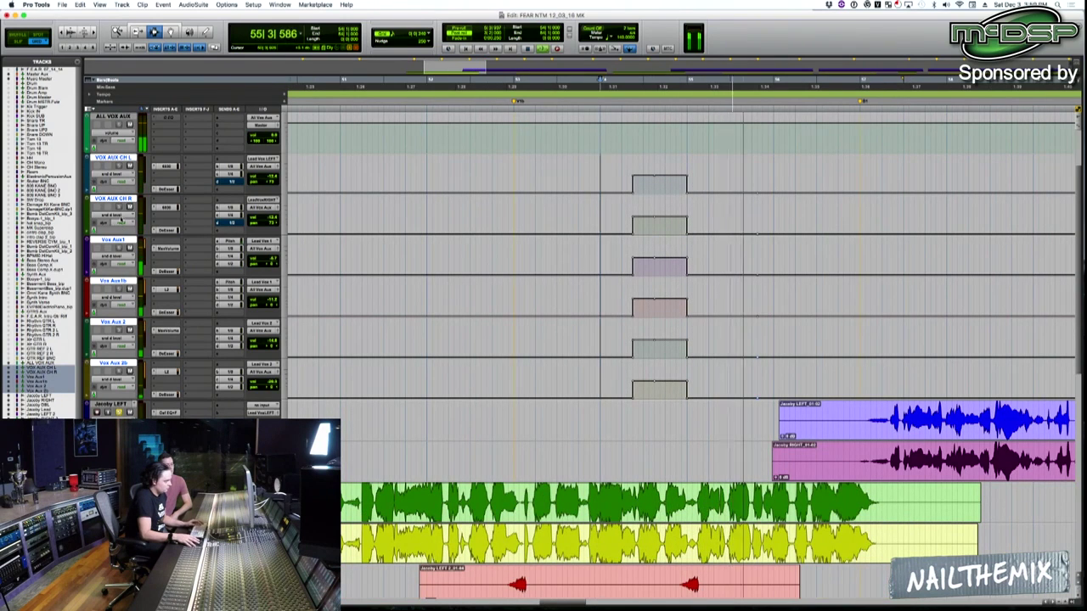
click(637, 218)
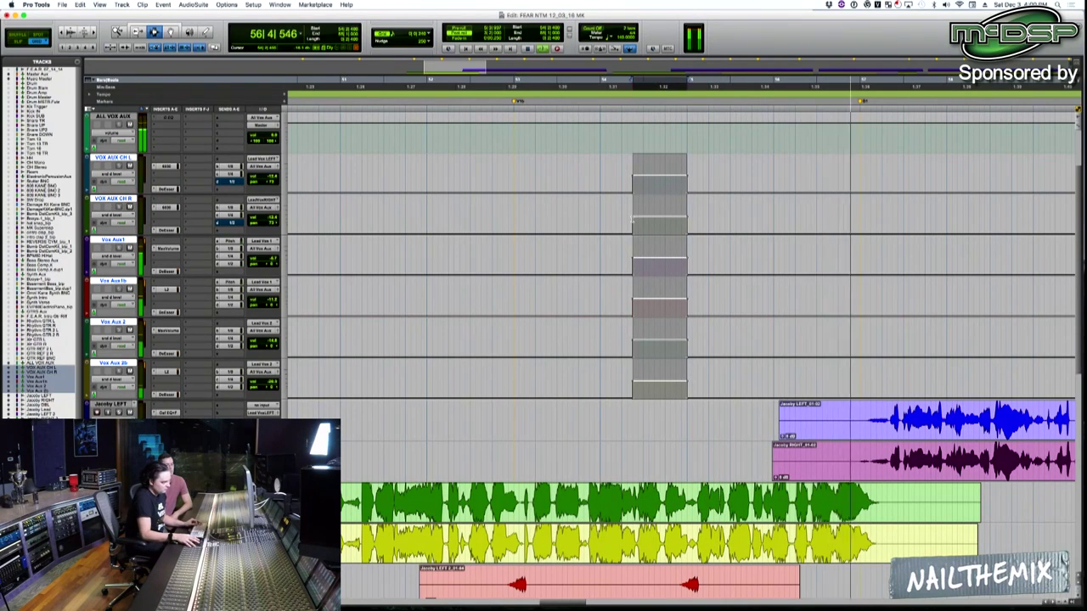
click(696, 184)
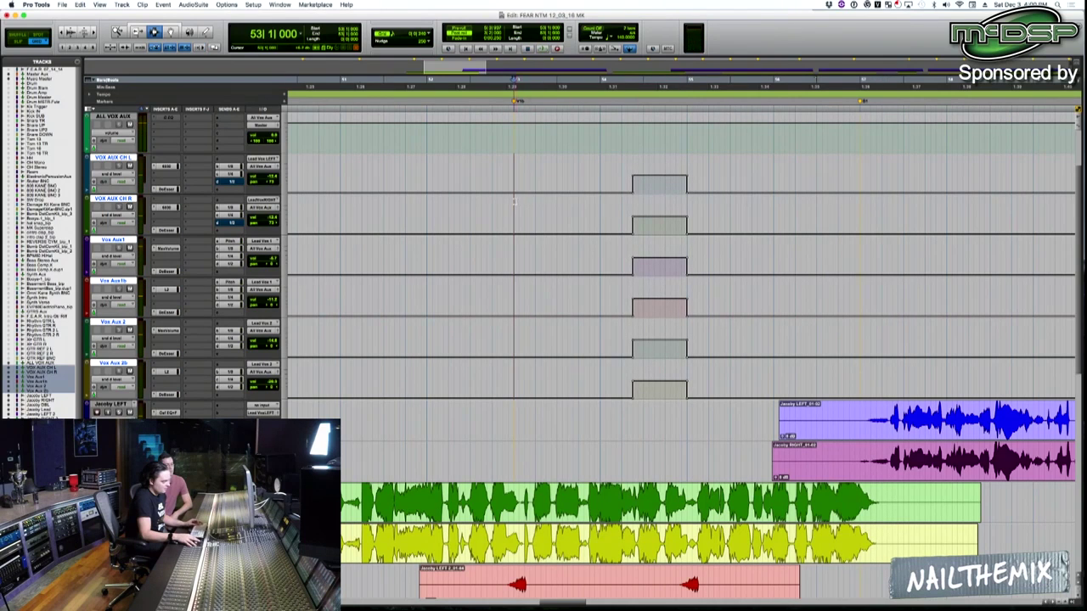
drag(514, 201, 685, 192)
key(super+d)
Play the duplicated send automation around bar 56 and check its edges against the vocal clips.
click(802, 191)
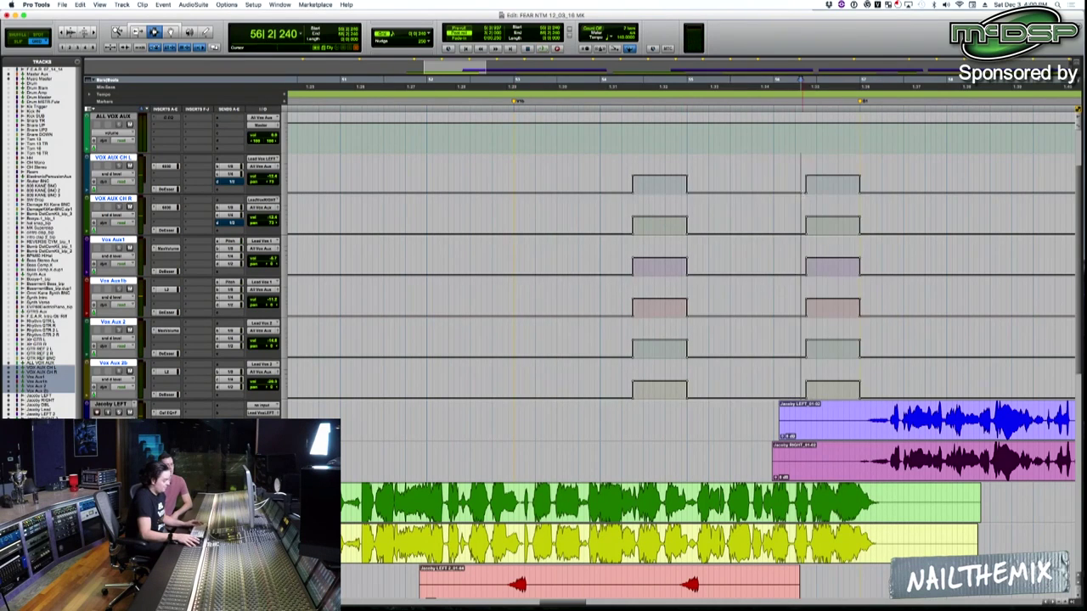
key(t)
key(t)
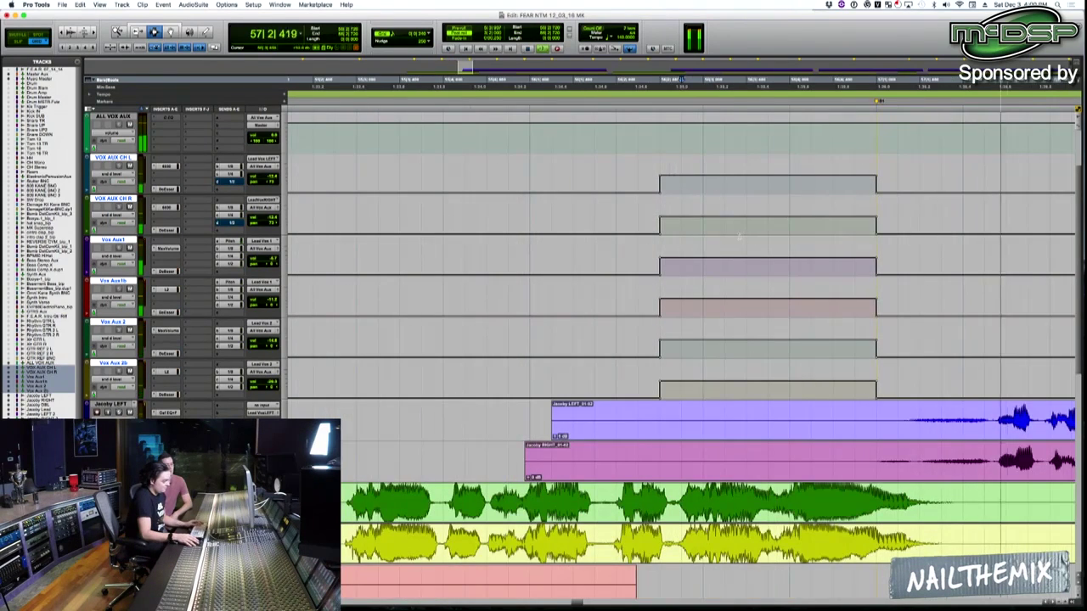
key(r)
key(r)
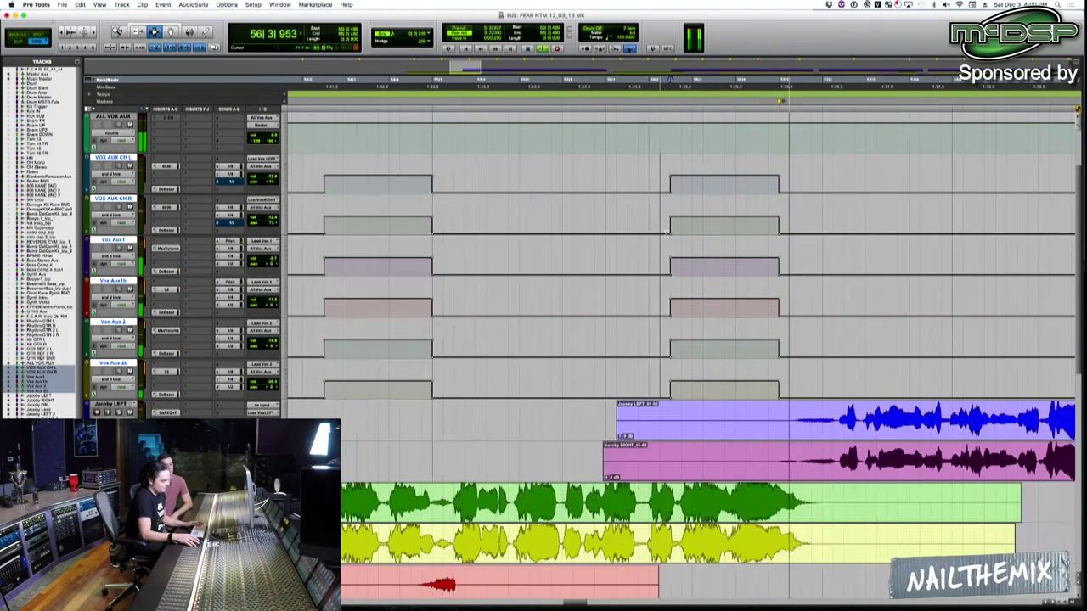
key(r)
key(r)
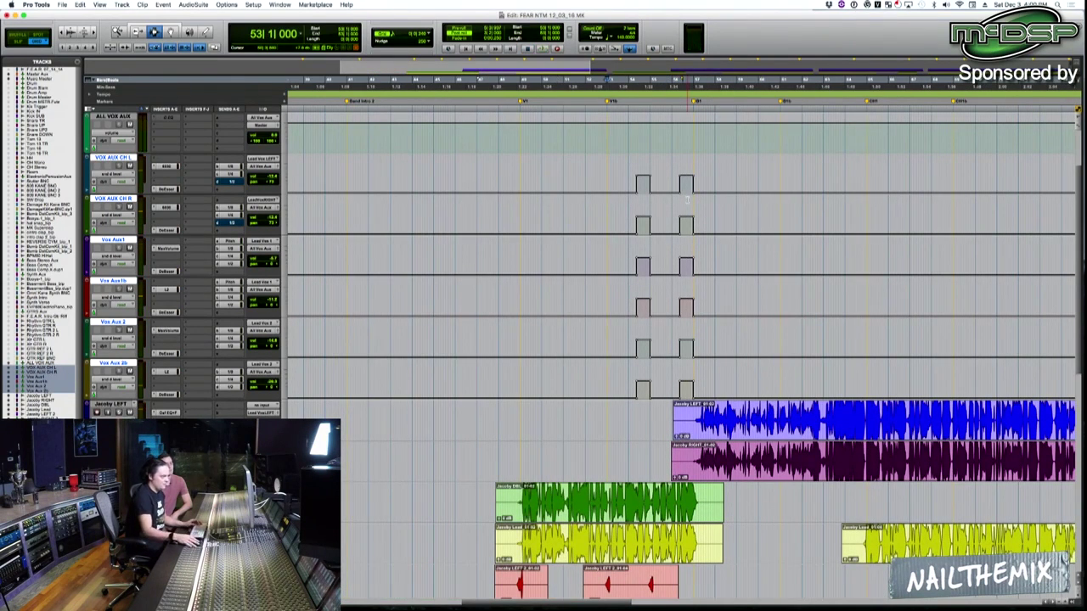
Copy the send automation from bar 53 across both raised sections and paste it at memory location 12 in the second verse.
drag(607, 204, 728, 215)
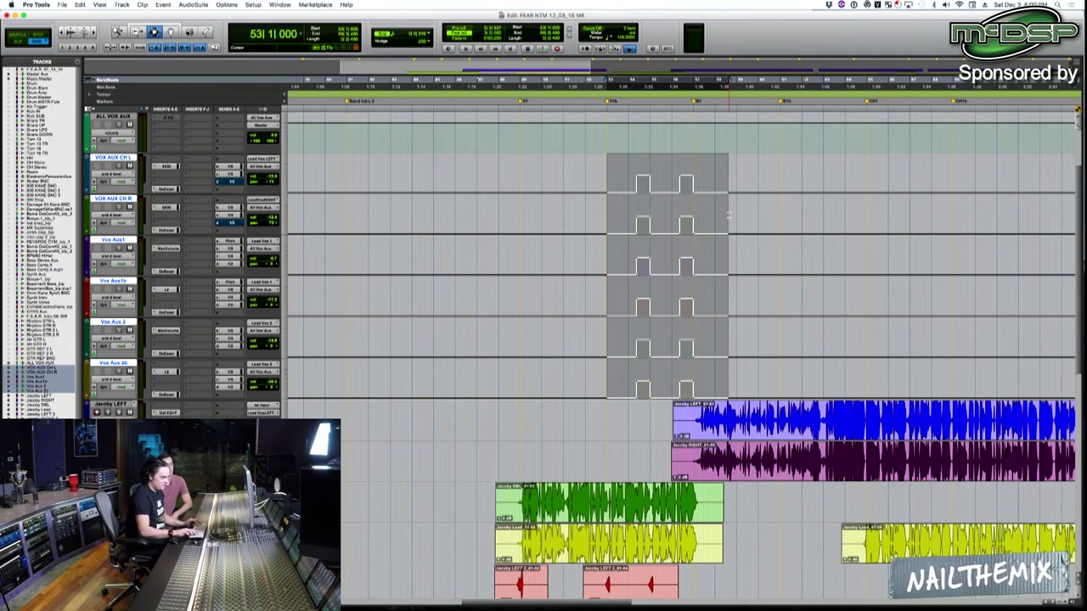
key(period)
key(1)
key(2)
key(period)
key(super+v)
Play the pasted send automation through bars 84 to 86 and check it against the vocals.
click(728, 215)
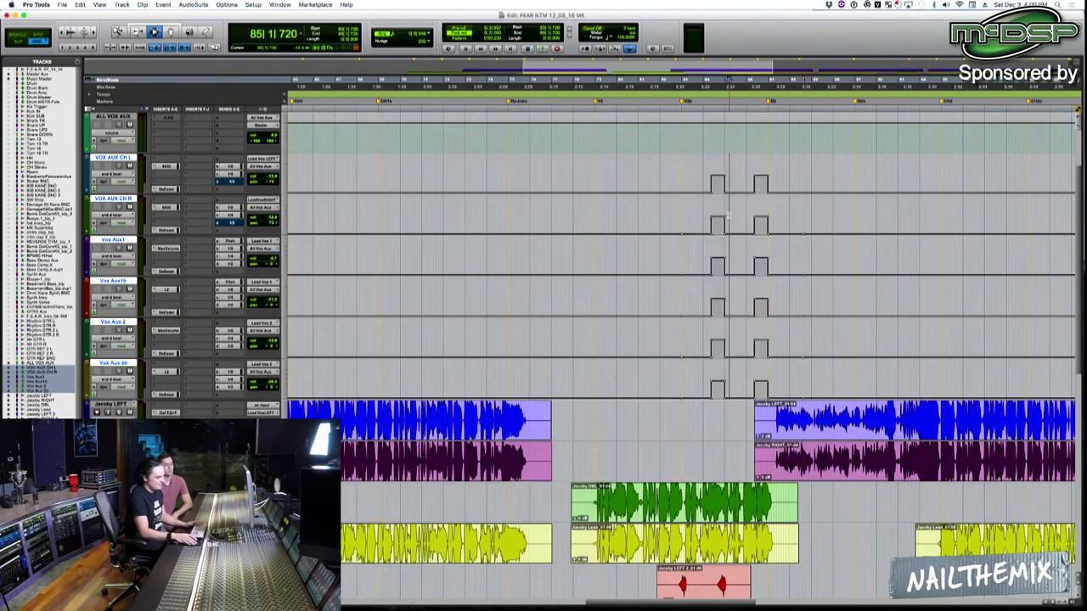
key(t)
key(t)
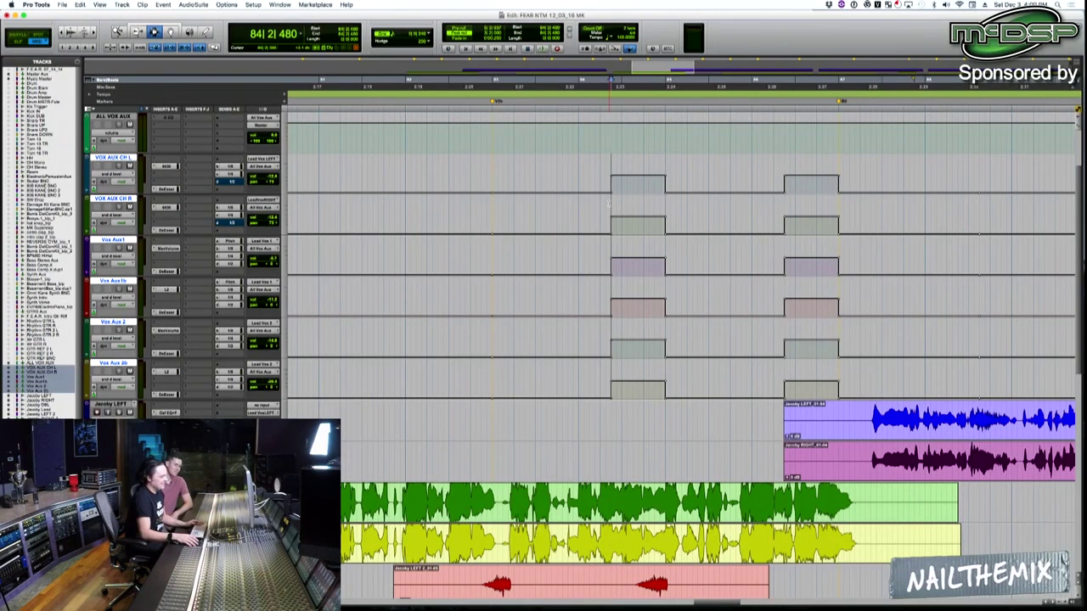
key(space)
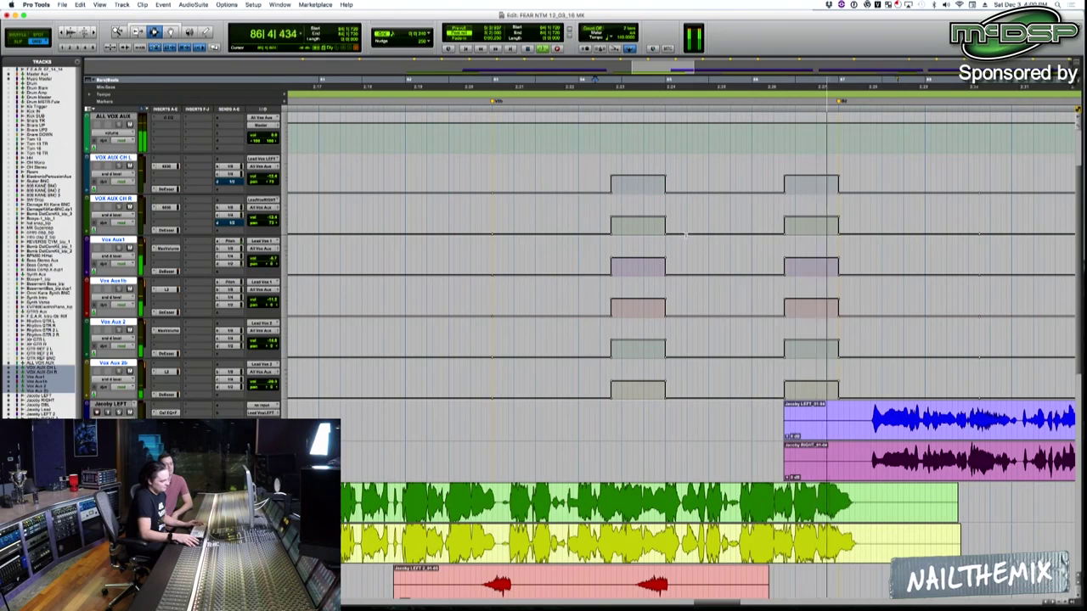
Extend the raised send section before bar 87 past the bar line by repeatedly duplicating a slice of it, and enable Slip mode.
click(829, 290)
key(t)
key(space)
drag(640, 287, 656, 252)
key(super+d)
key(super+d)
key(super+d)
key(F2)
click(667, 273)
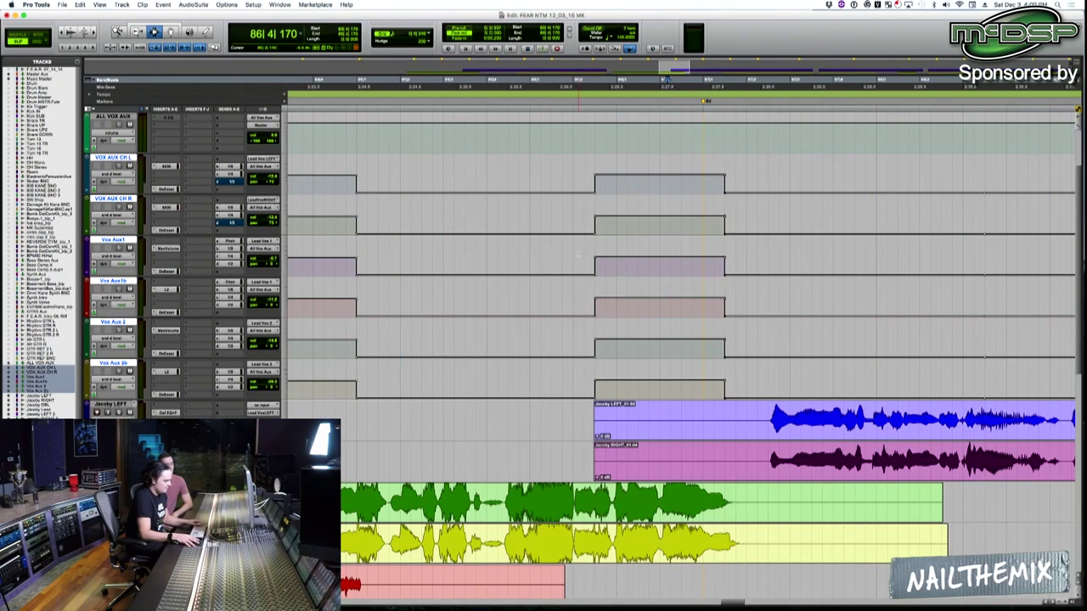
Play the extended raised send section from bar 86 and review it in the wider song view.
key(space)
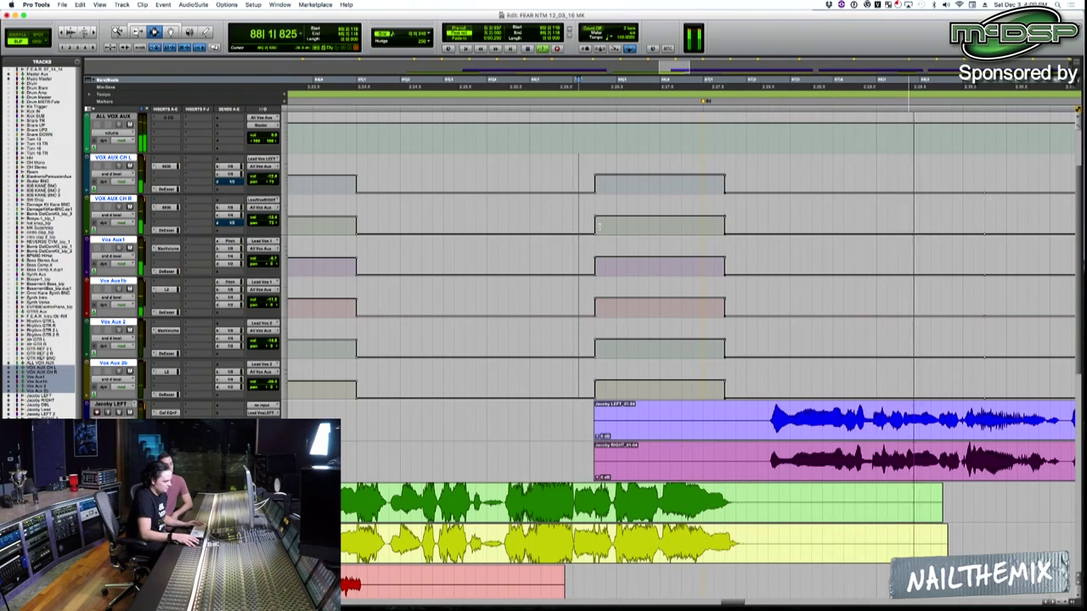
key(super+bracketleft)
key(super+bracketleft)
key(super+bracketleft)
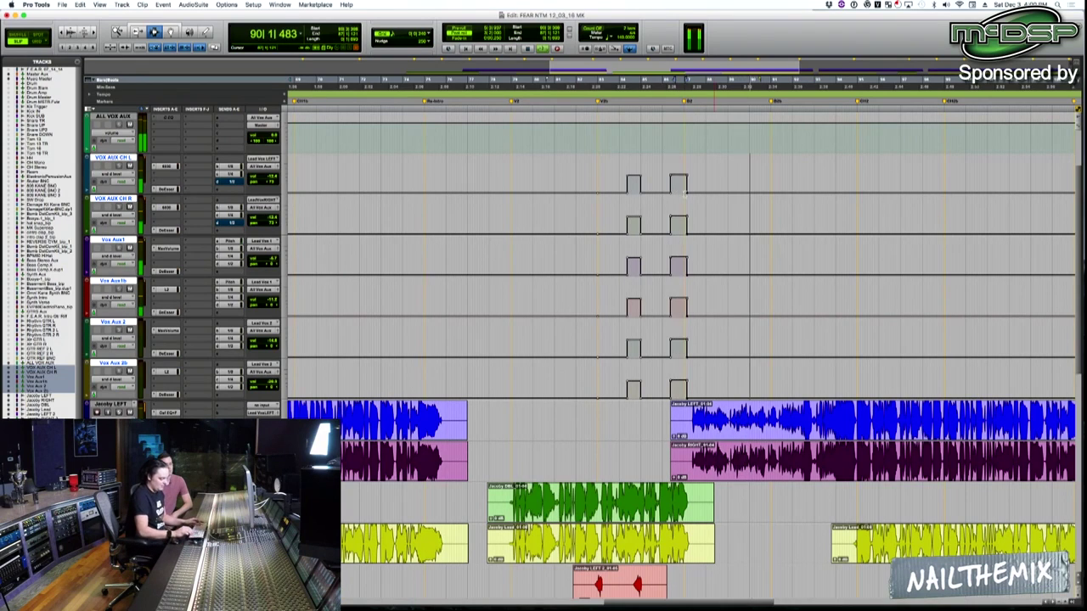
Recall bar 57, paste raised send automation on the six lead vox auxes from 57|4|793 to just past bar 59, and play it.
key(period)
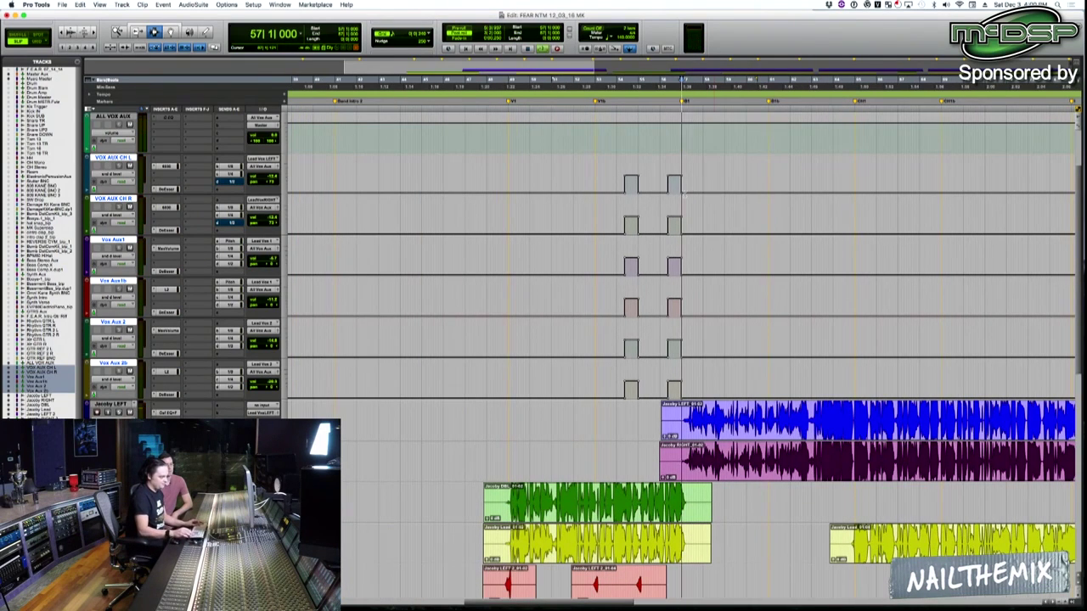
key(t)
key(t)
key(t)
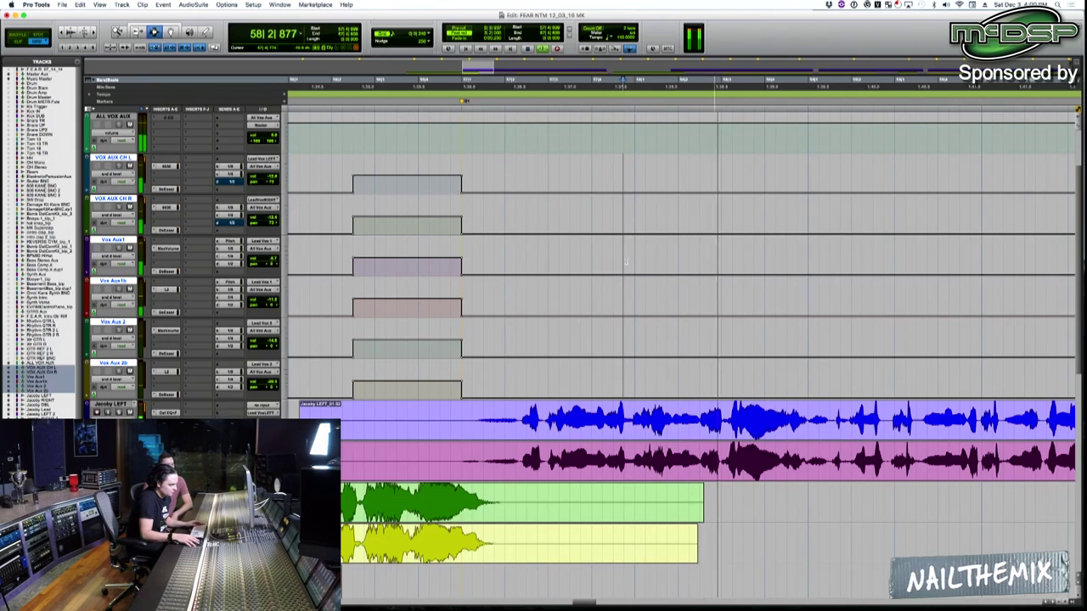
drag(627, 269, 680, 265)
key(alt+super+v)
key(space)
key(Delete)
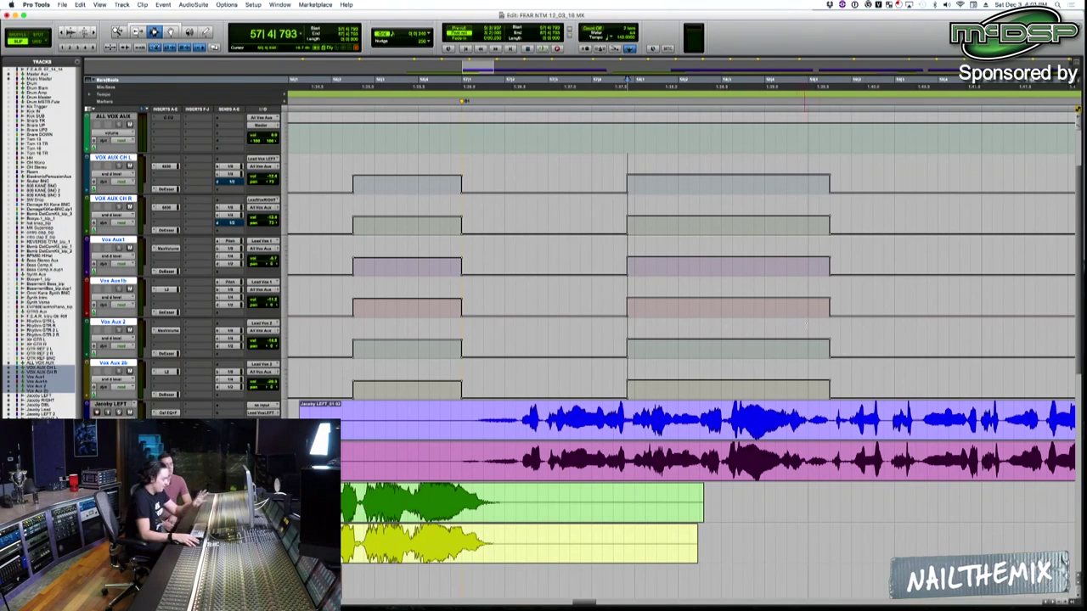
Slightly raise the send d level of the raised section from 57|4|793 to past bar 59 on the six lead vox auxes and play it.
key(space)
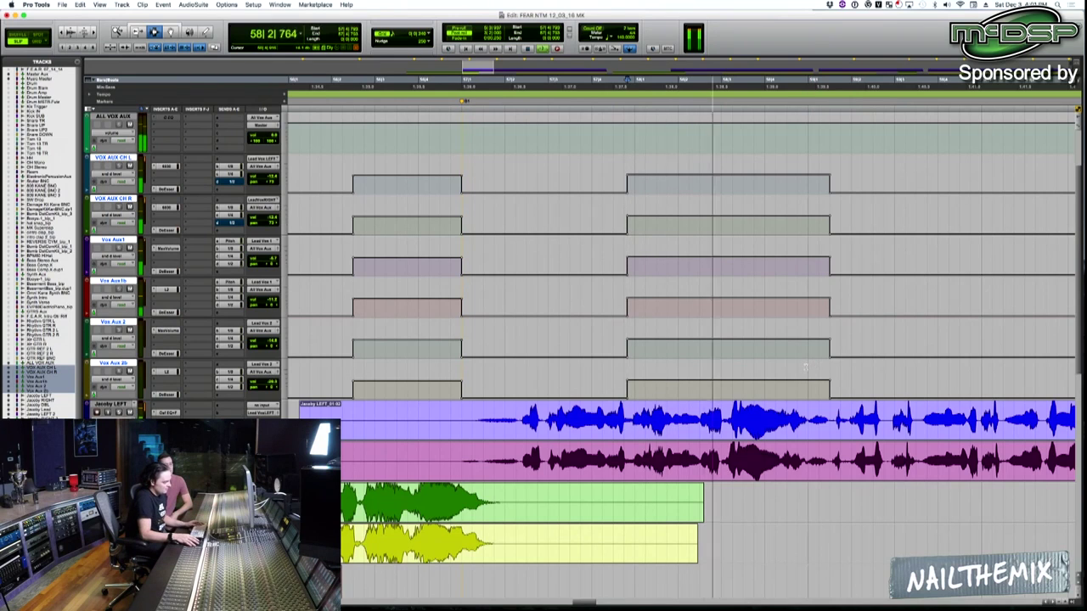
key(space)
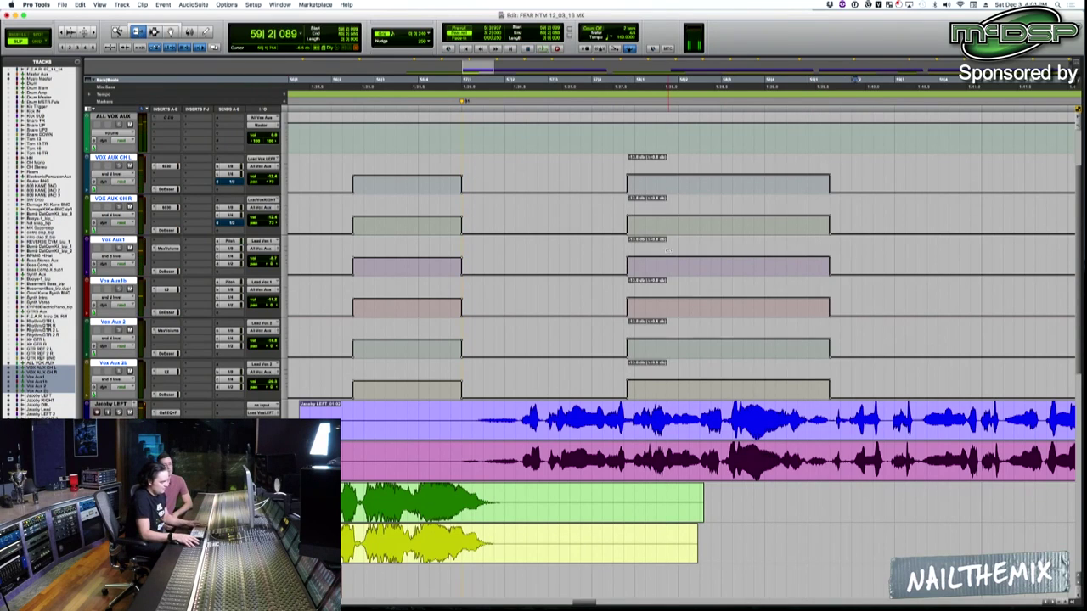
key(space)
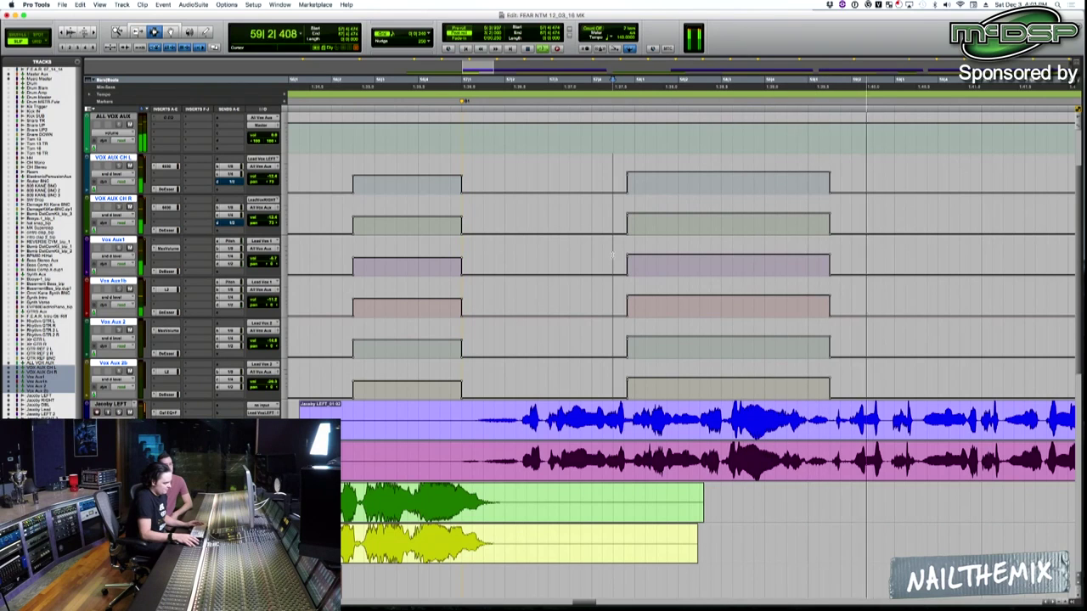
Check the Imperial Delay settings on the Delay 1/8 track, resume playback over the raised send section, and close the plug-in.
scroll(517, 308, down, 5)
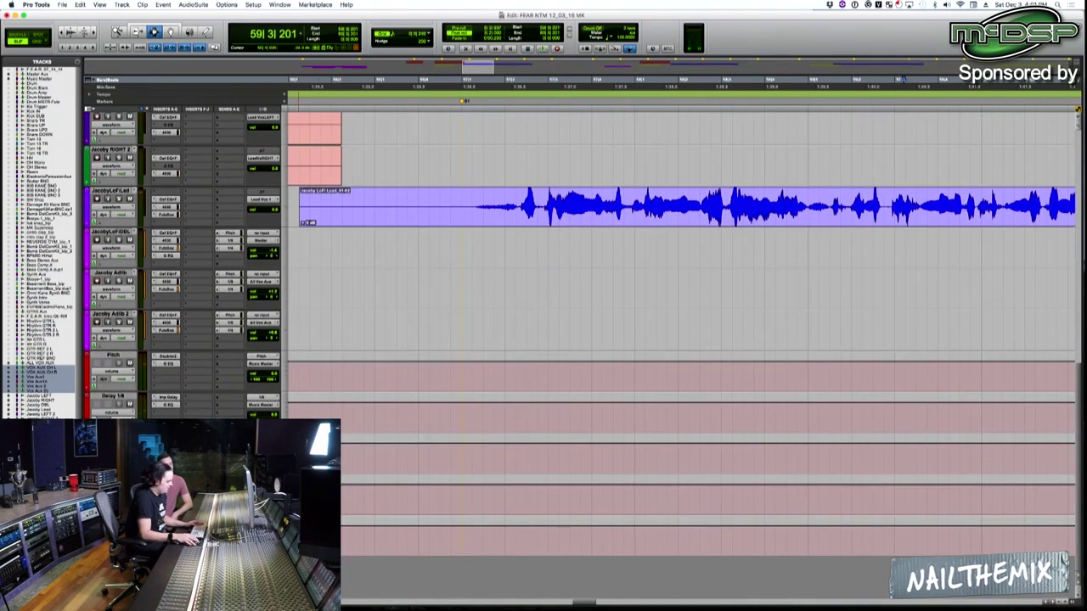
click(168, 397)
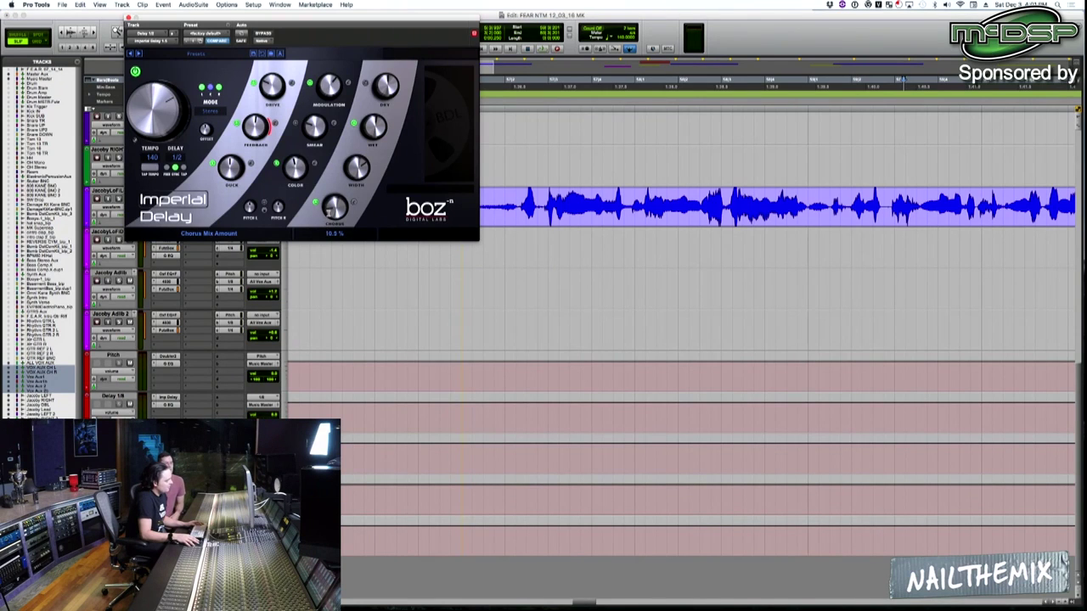
scroll(493, 280, up, 5)
key(space)
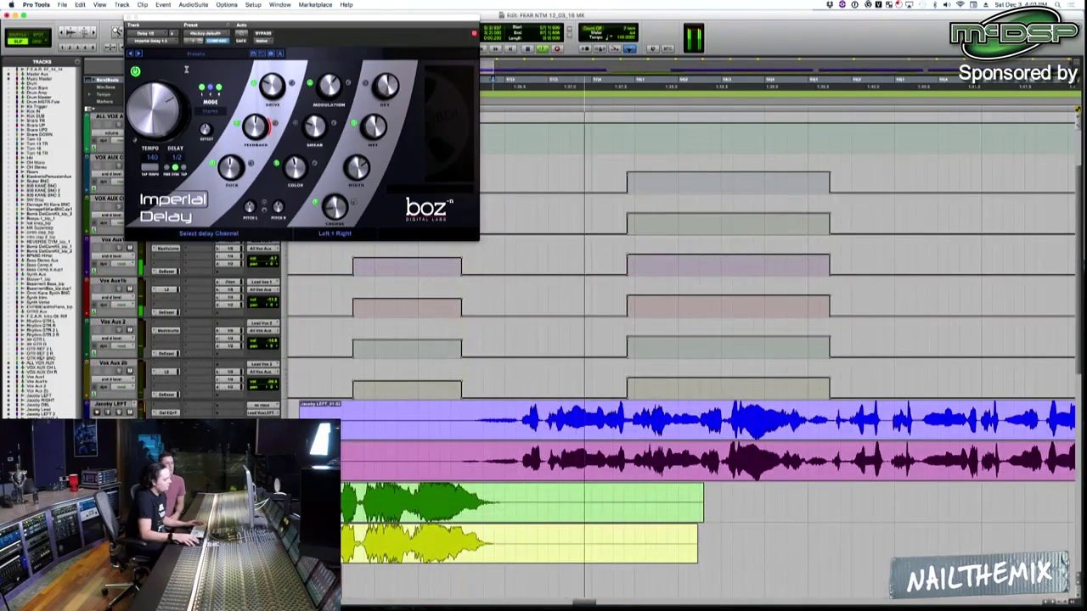
click(133, 24)
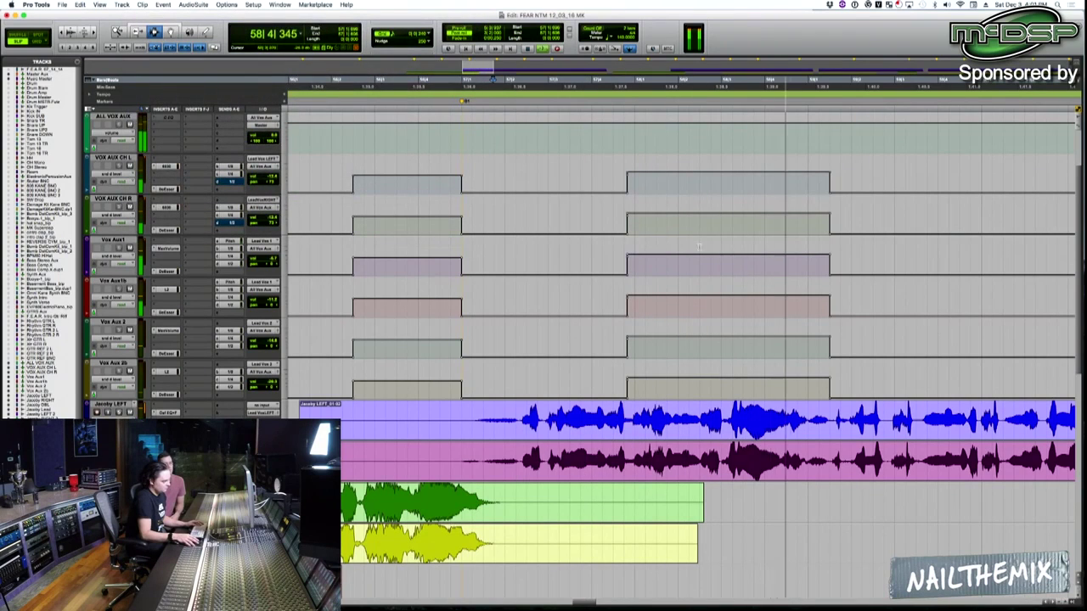
Play the raised section, then in Grid mode duplicate the lead vox auxes' send automation from bars 57–59 onto bars 59–61.
click(627, 208)
key(r)
key(space)
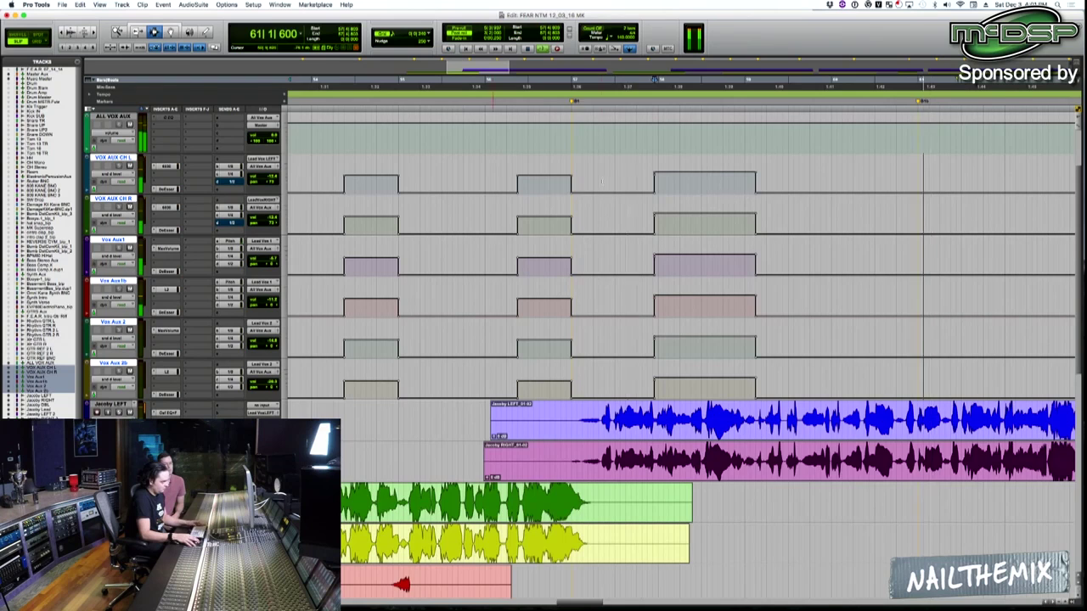
key(F4)
drag(574, 176, 744, 174)
key(super+d)
key(t)
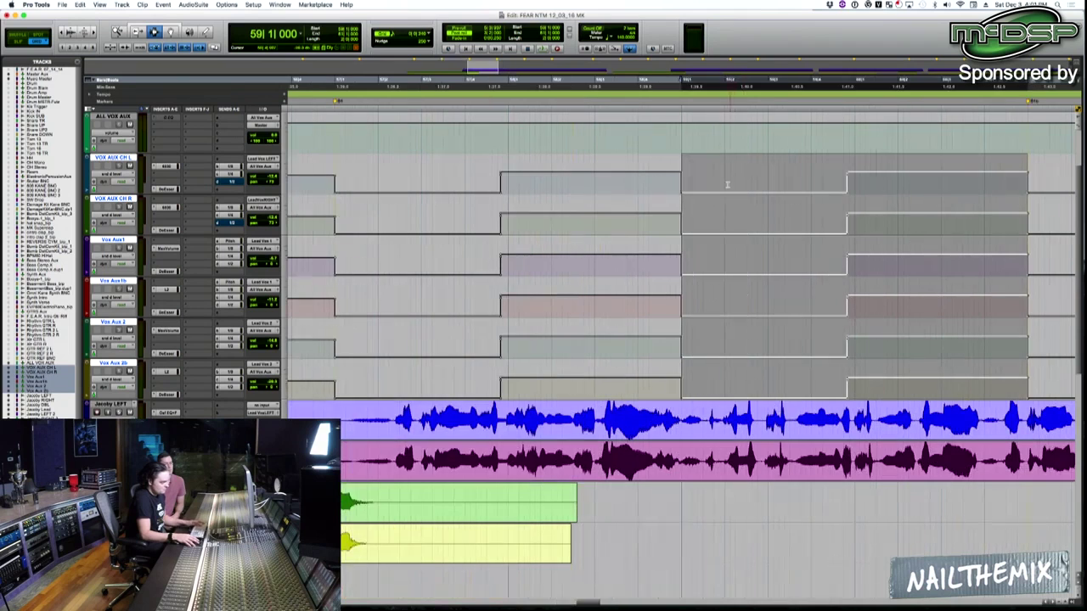
Try extending the raised send section past bar 59 by duplicating a short slice from just before the bar line, and play it.
drag(682, 185, 674, 185)
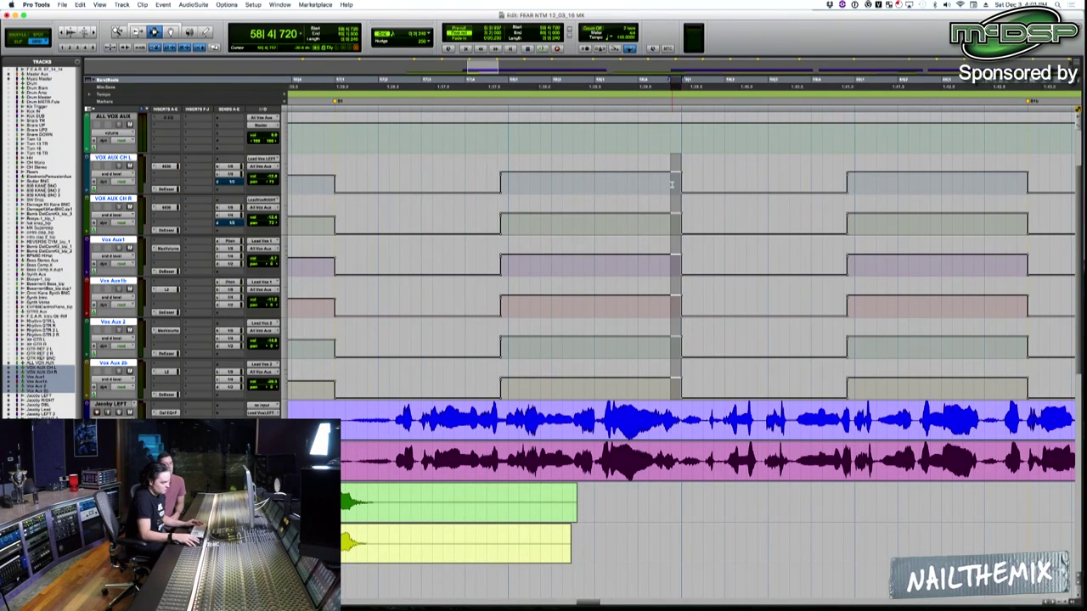
key(super+d)
key(super+d)
click(671, 184)
key(space)
key(F2)
drag(698, 184, 651, 189)
key(BackSpace)
Copy a slice of low send level from the gap after bar 59 and paste it at bar 59 to end the raised section there; play it.
drag(752, 187, 797, 186)
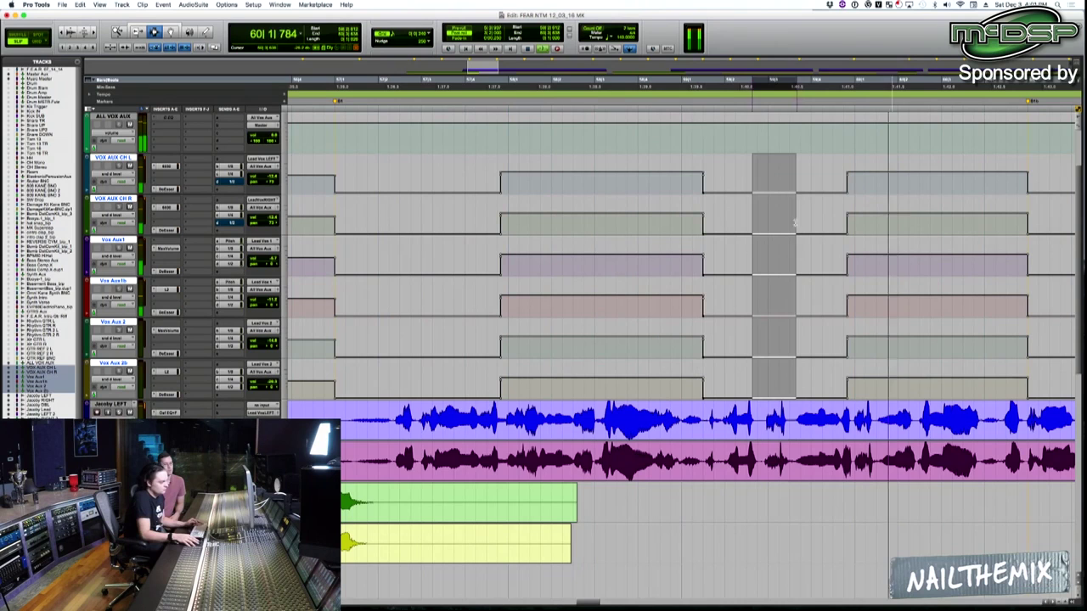
key(super+c)
click(682, 337)
key(super+v)
key(r)
key(space)
click(743, 350)
key(space)
key(t)
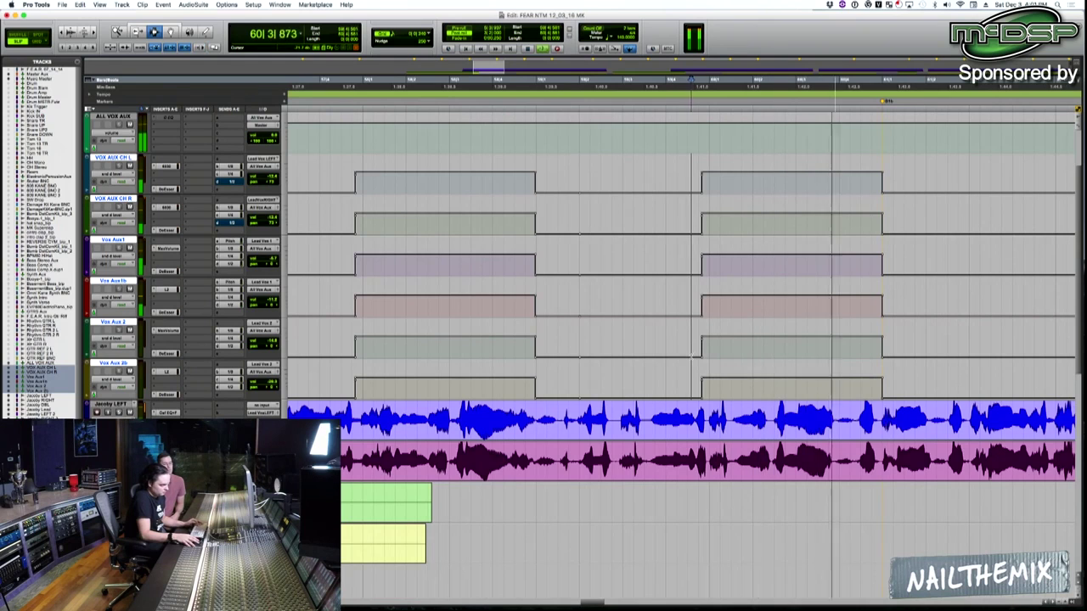
Paste the low send level over the start of the second raised section so it begins at bar 60, and enable Grid mode.
drag(692, 355, 708, 332)
key(super+v)
click(685, 332)
key(r)
key(F4)
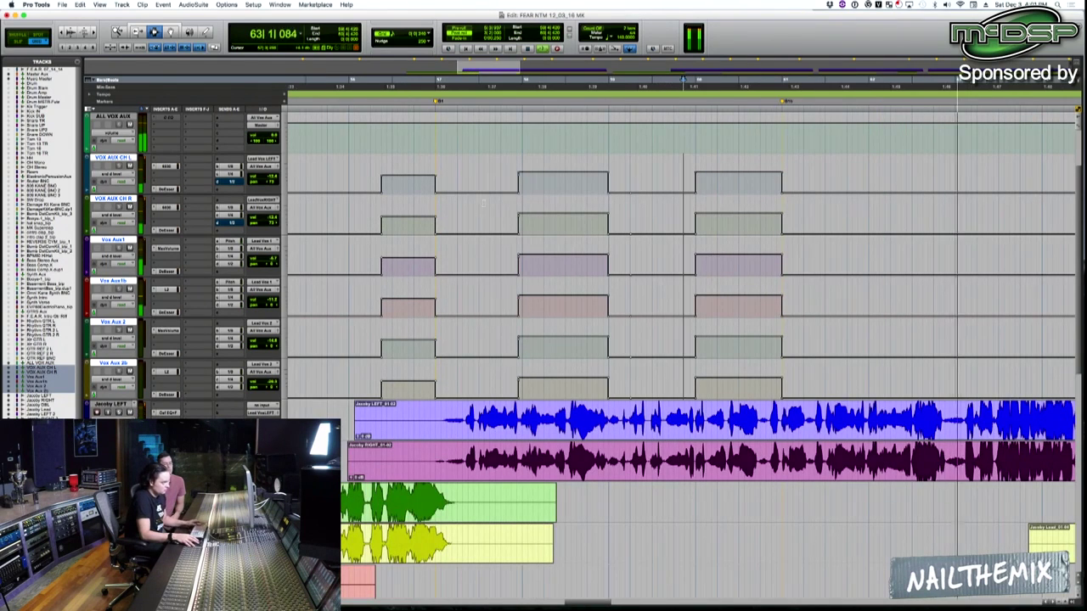
Duplicate the lead vox auxes' send automation from bars 57–61 onto bars 61–65 and play the duplicated throws.
drag(441, 170, 781, 180)
key(super+d)
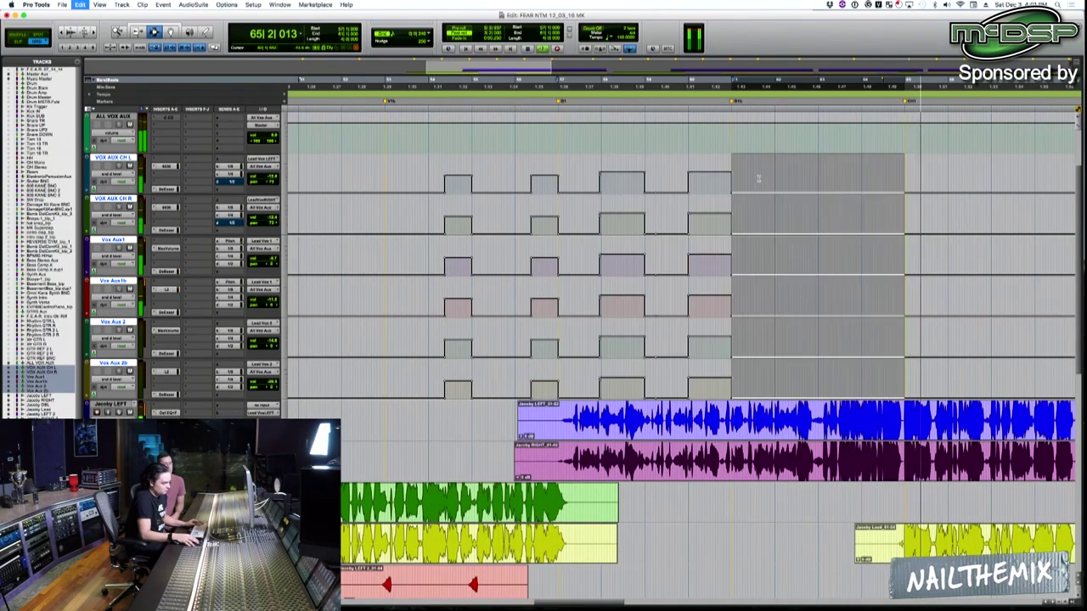
click(728, 172)
key(space)
key(space)
drag(559, 180, 928, 198)
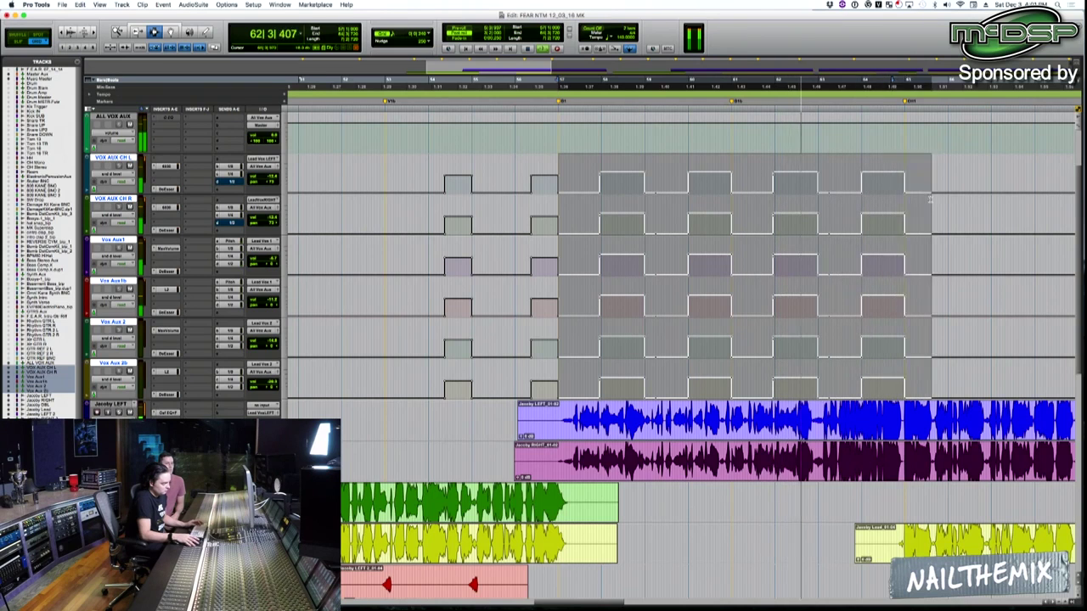
key(super+bracketleft)
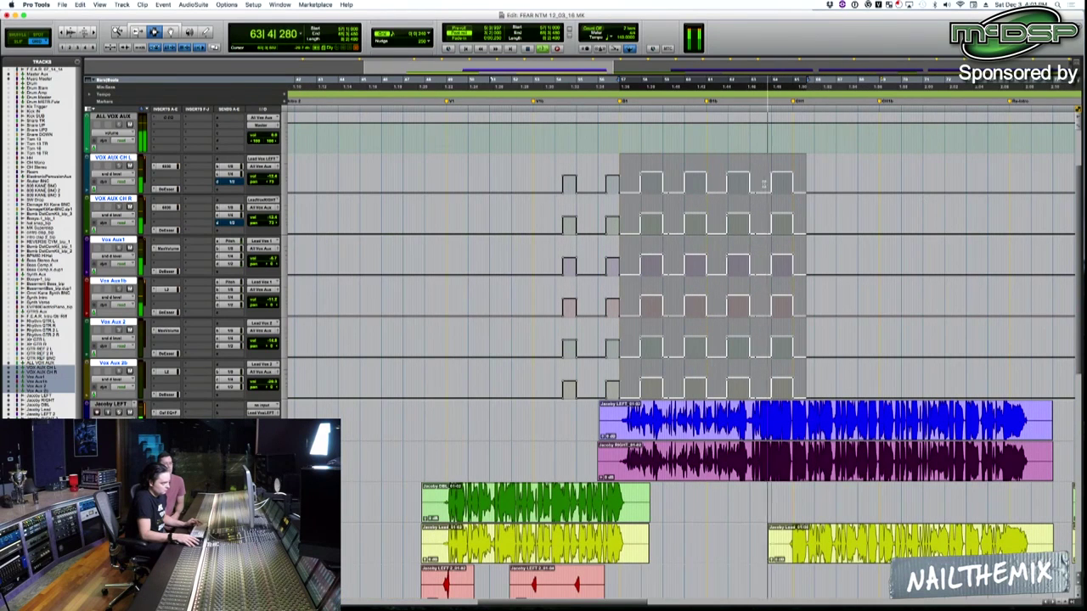
Audition the Delay 1/8 track's Imperial Delay during playback from bar 57, trying its modulation switch, and close the plug-in.
scroll(763, 182, down, 10)
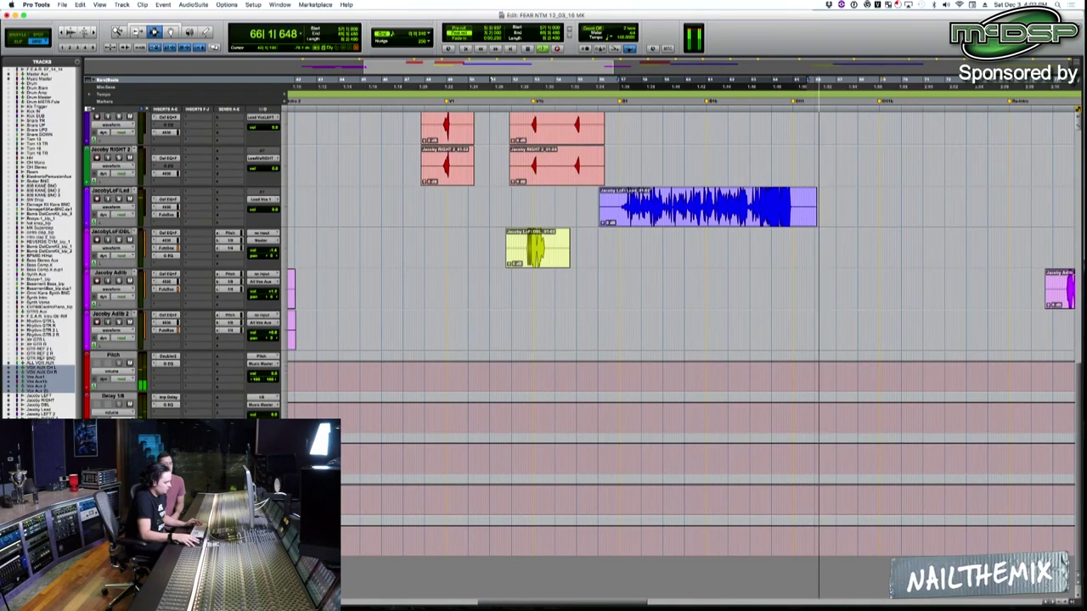
click(166, 397)
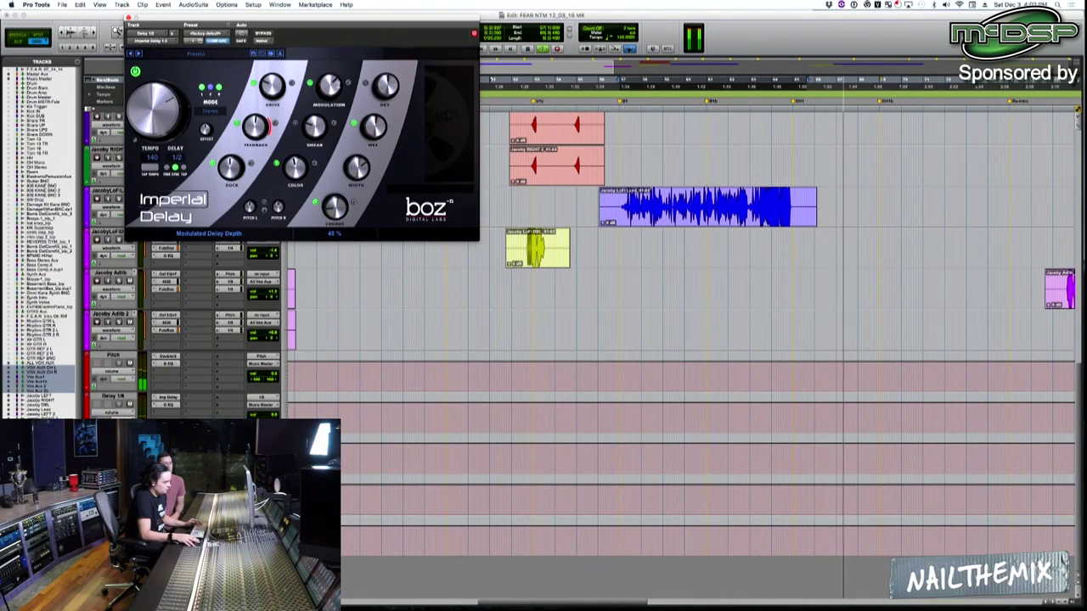
key(space)
key(space)
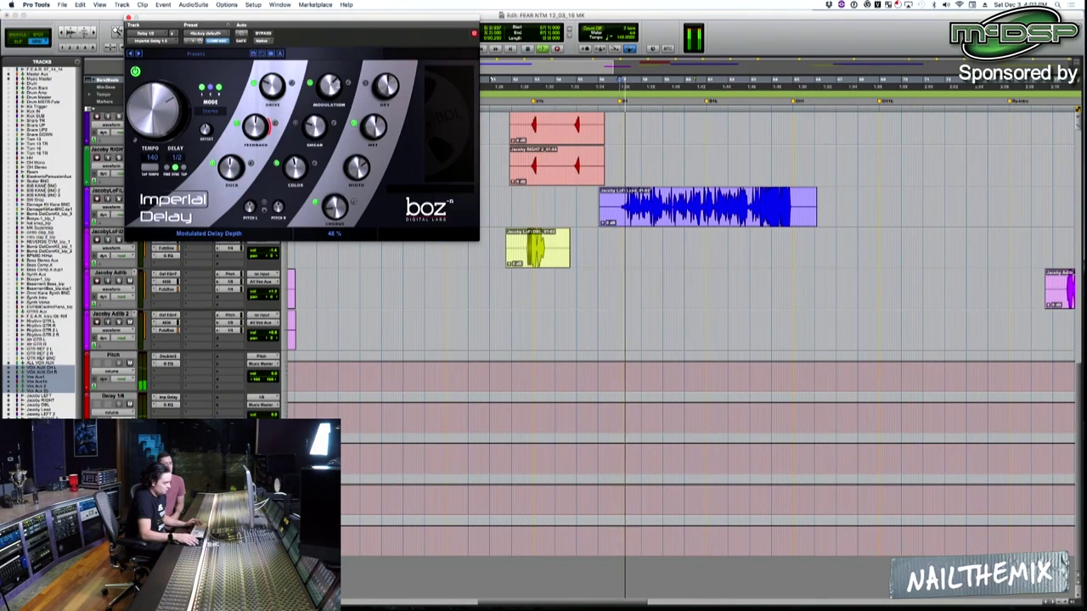
click(310, 83)
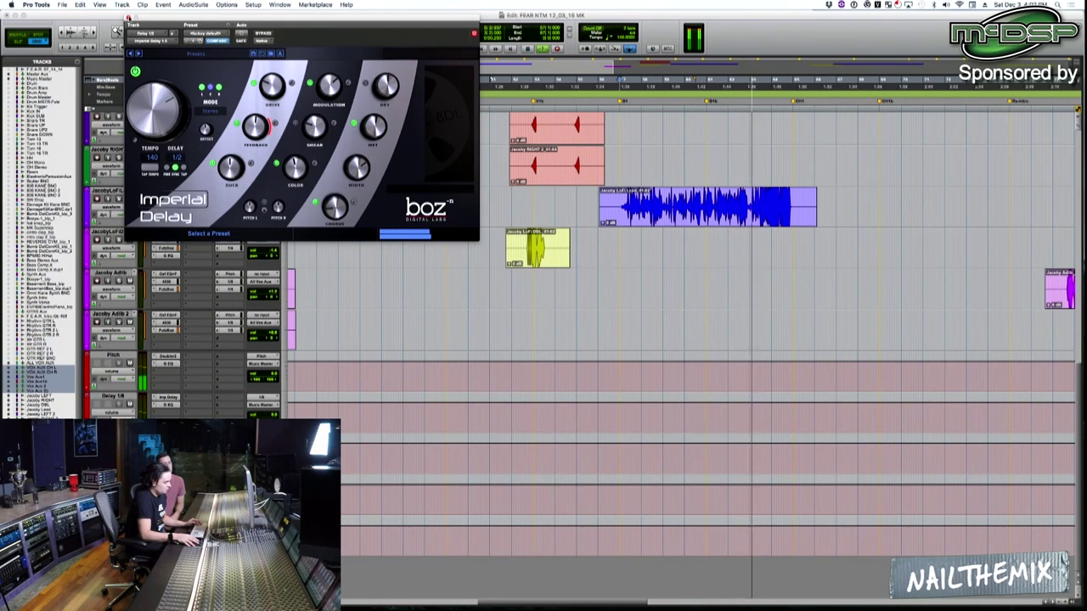
click(129, 17)
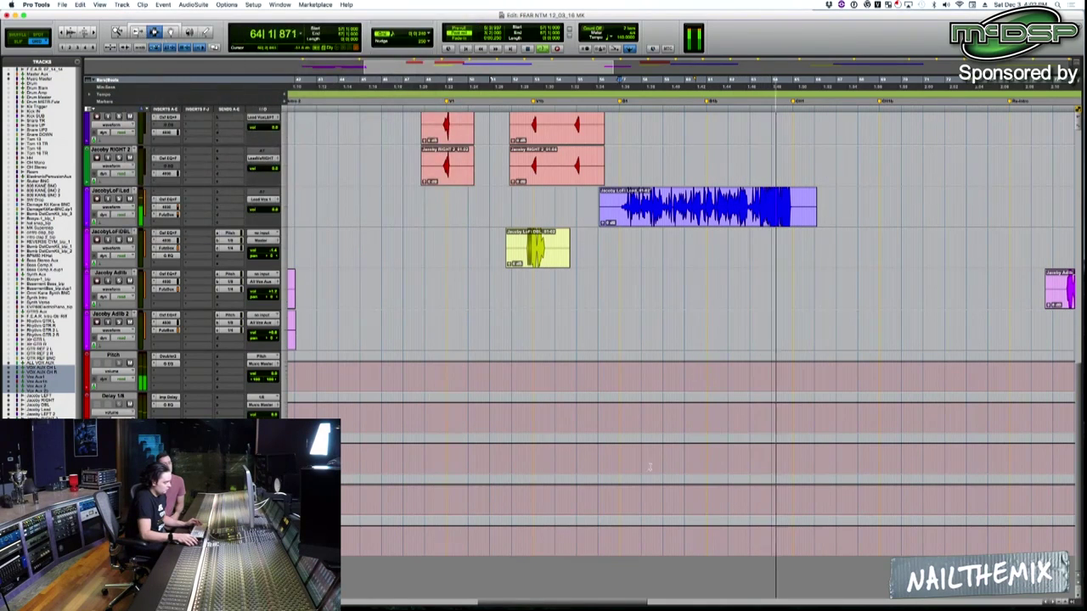
Play the lead vox auxes' send automation around bar 65 and check where the last raised section should end.
scroll(690, 365, up, 8)
scroll(616, 501, up, 4)
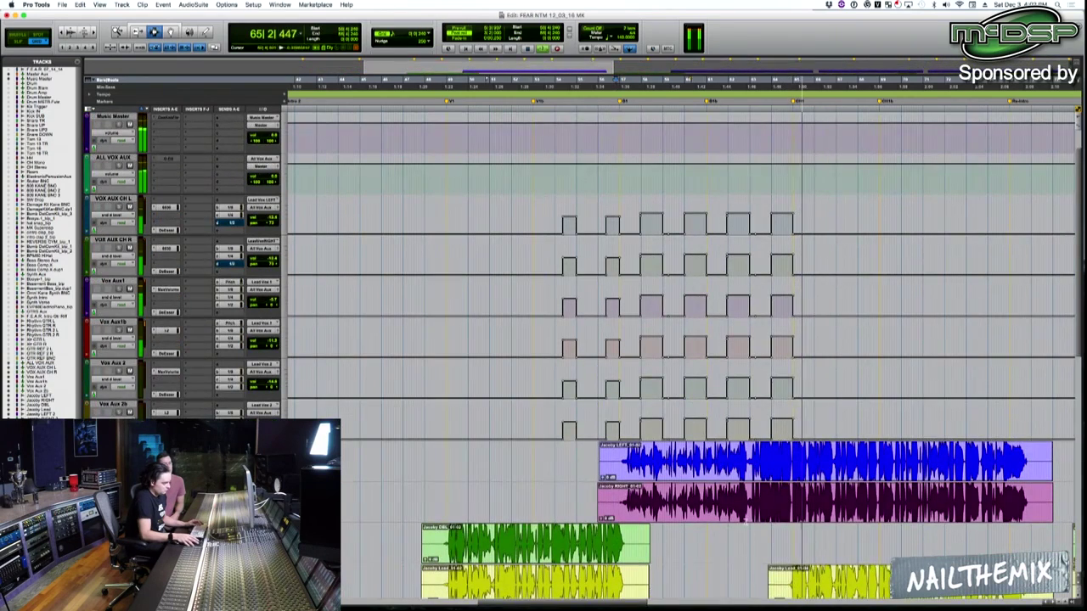
scroll(730, 365, down, 2)
click(792, 292)
key(space)
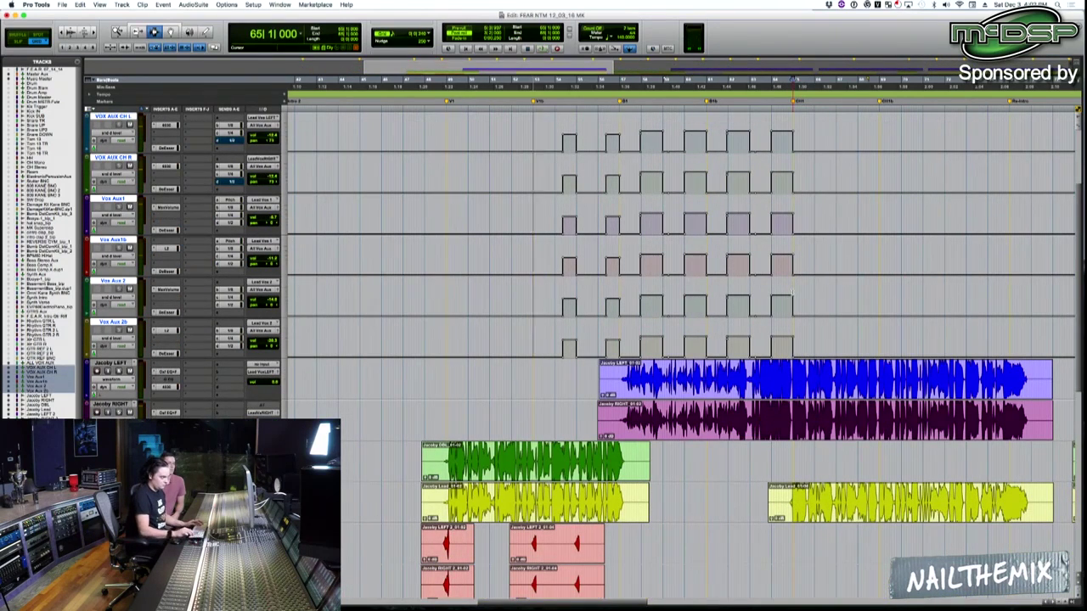
key(super+bracketright)
key(super+bracketright)
key(space)
click(681, 331)
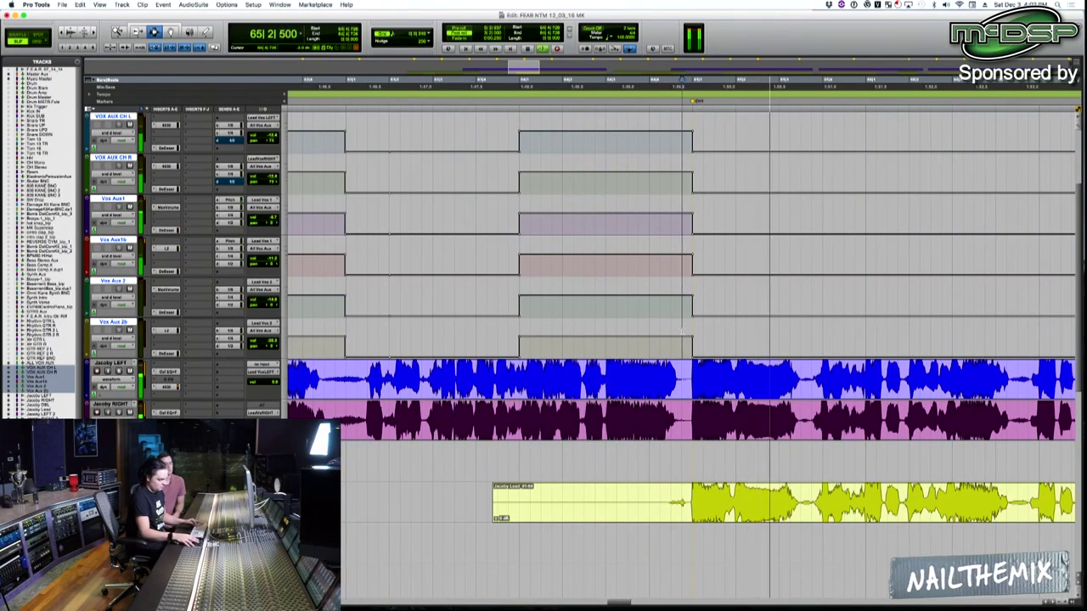
key(space)
Lower the six lead vox auxes' send level from 64|3 to past bar 65, delete the stray automation spike there, and play it.
click(607, 326)
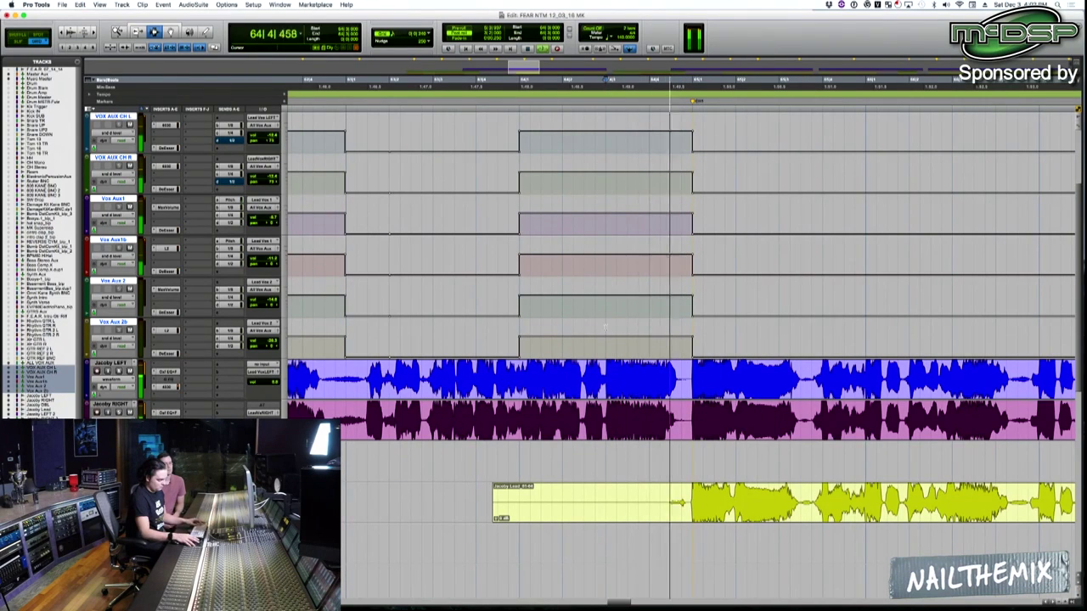
shift+click(746, 326)
key(alt+super+v)
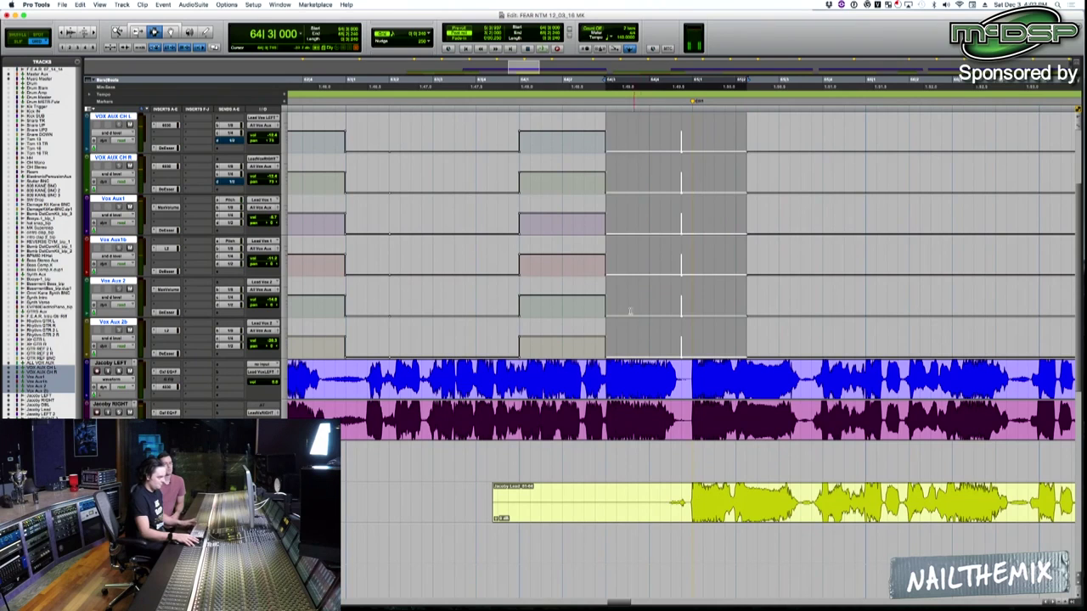
drag(619, 308, 733, 308)
key(Delete)
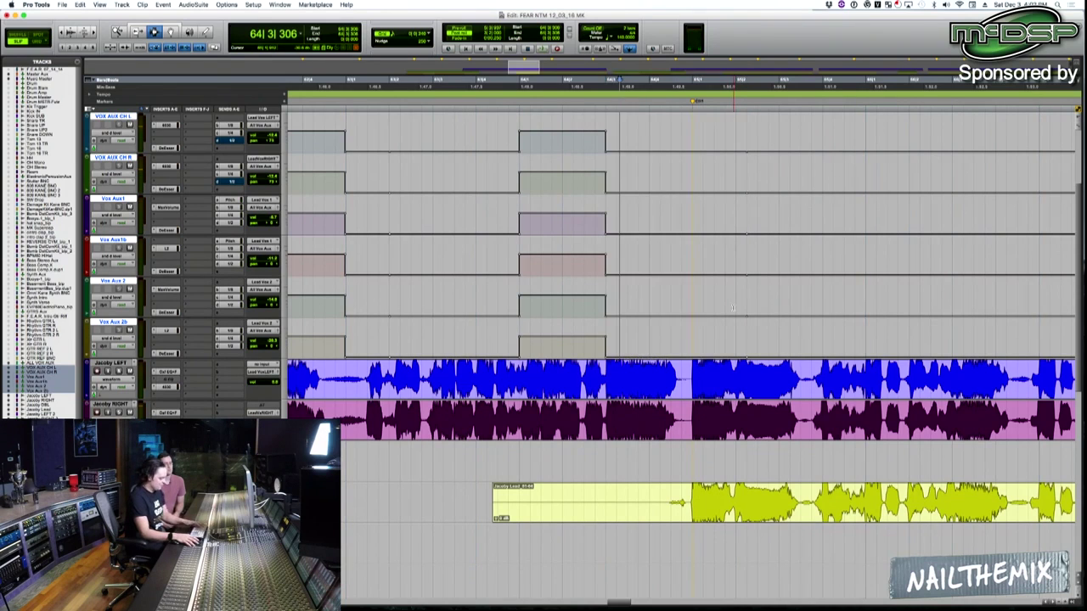
key(space)
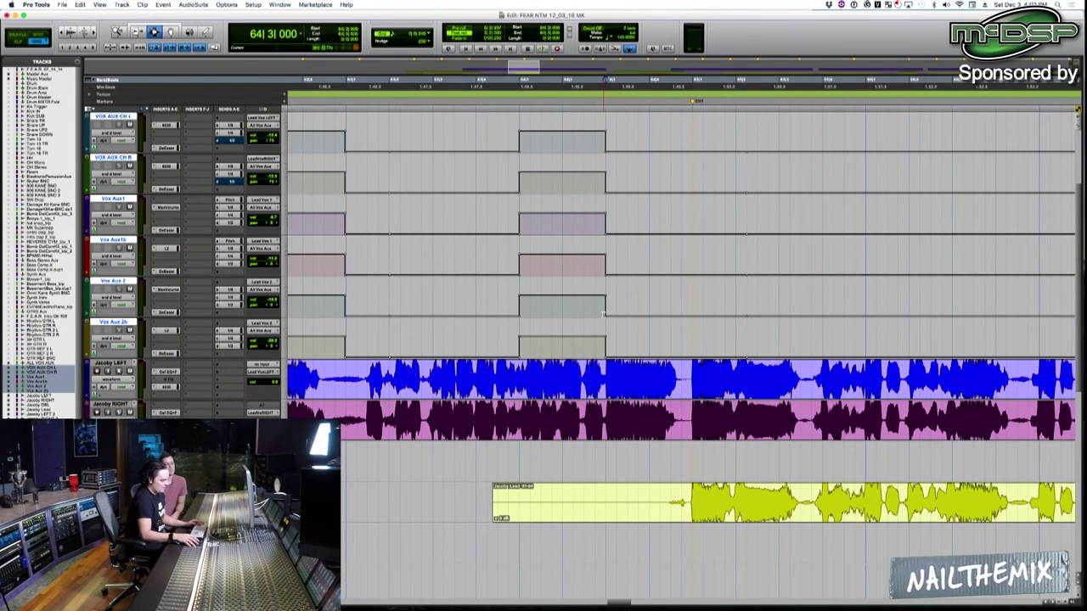
Select 64|3 to bar 65 across the Pitch, three Delay and Verb tracks and group them as MASTER AUXES ALL, type Mix/Edit.
scroll(602, 312, down, 1)
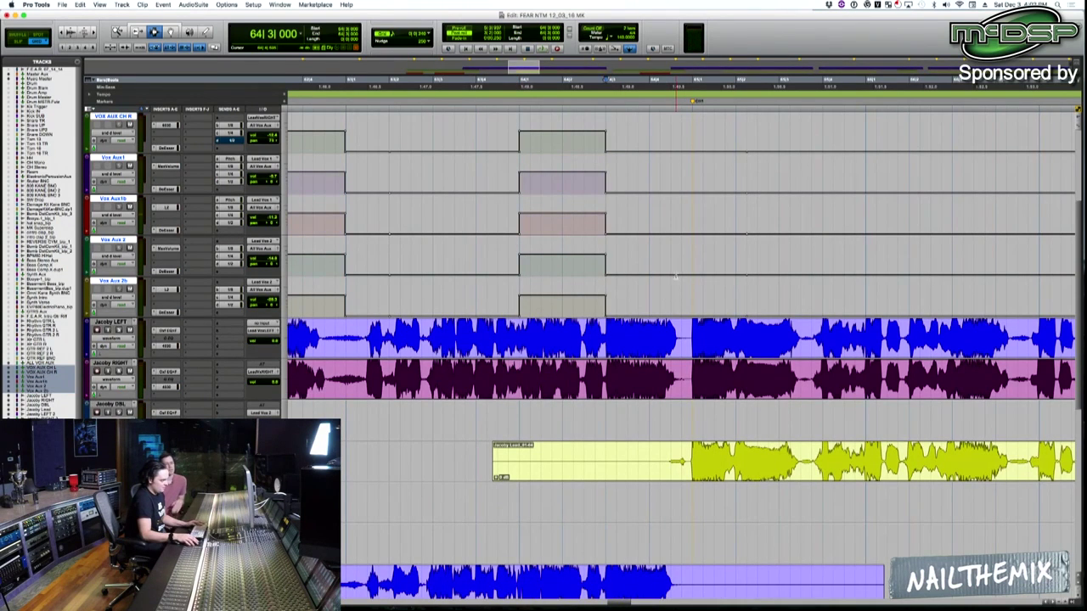
scroll(675, 277, down, 9)
drag(609, 373, 690, 522)
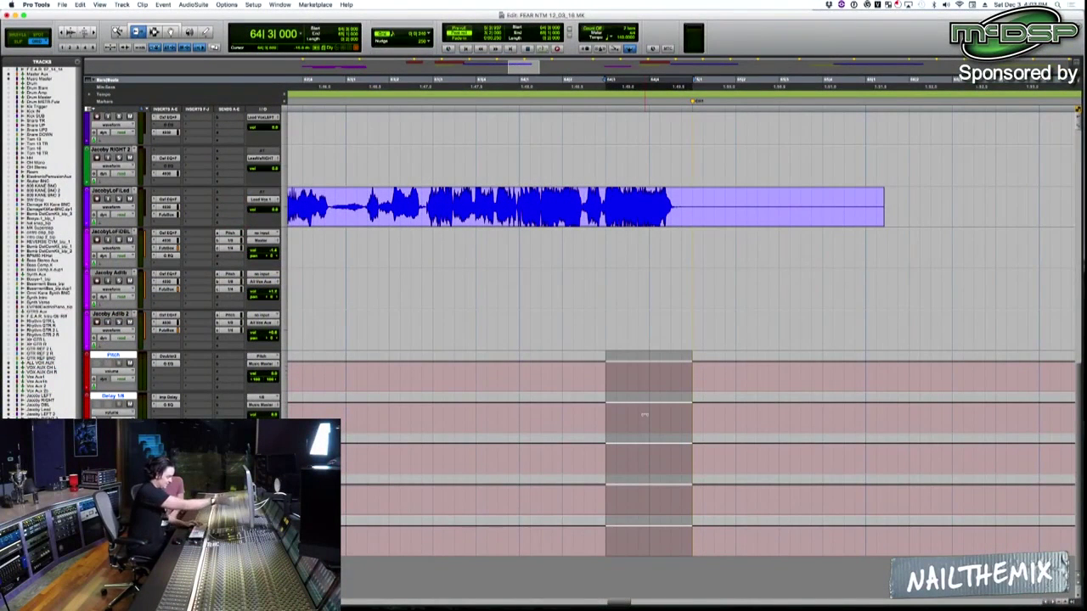
key(super+g)
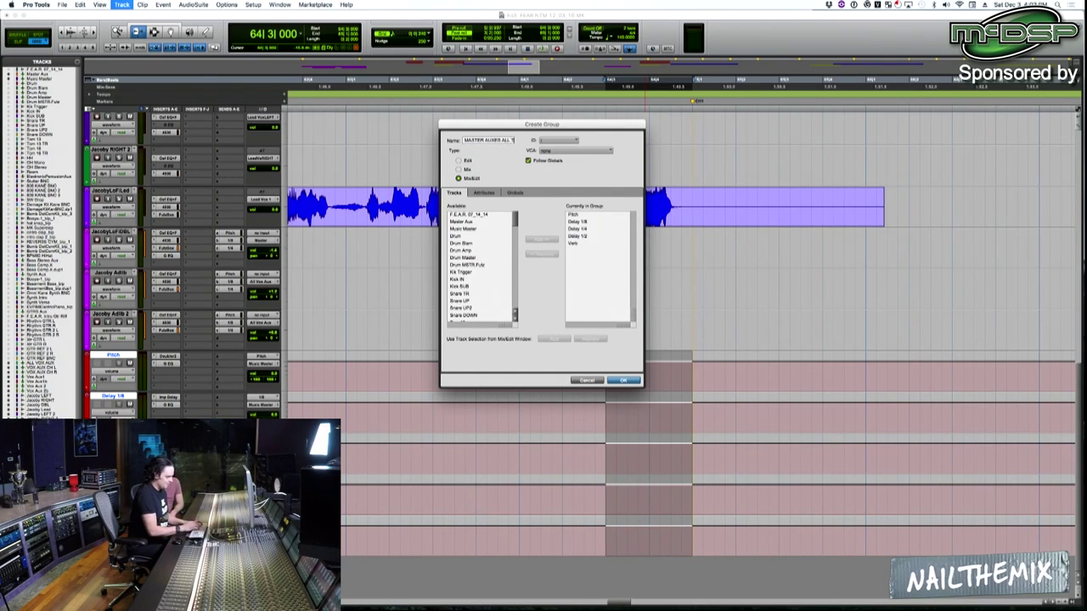
key(Return)
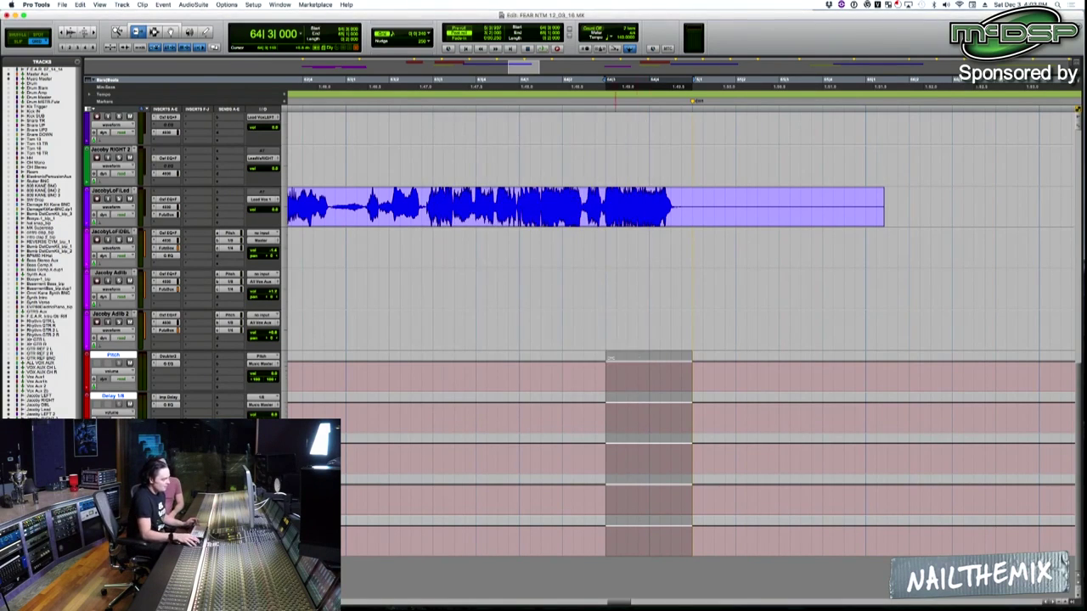
Drop the volume automation of the Pitch, Delay 1/8, 1/4, 1/2 and Verb tracks to -∞ from 64|3 to bar 65.
key(super+e)
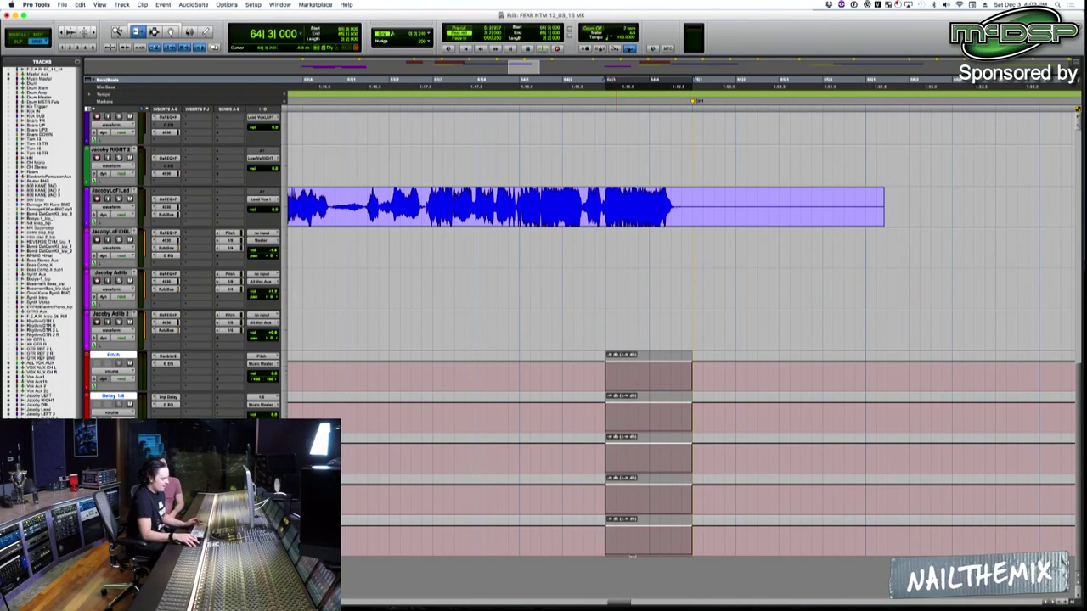
key(Delete)
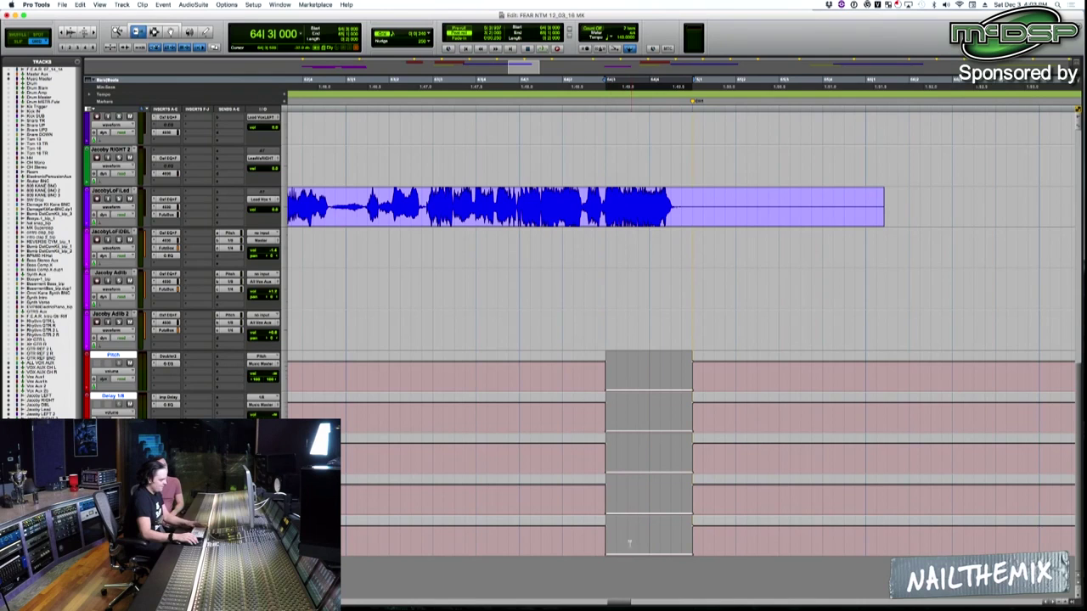
click(520, 409)
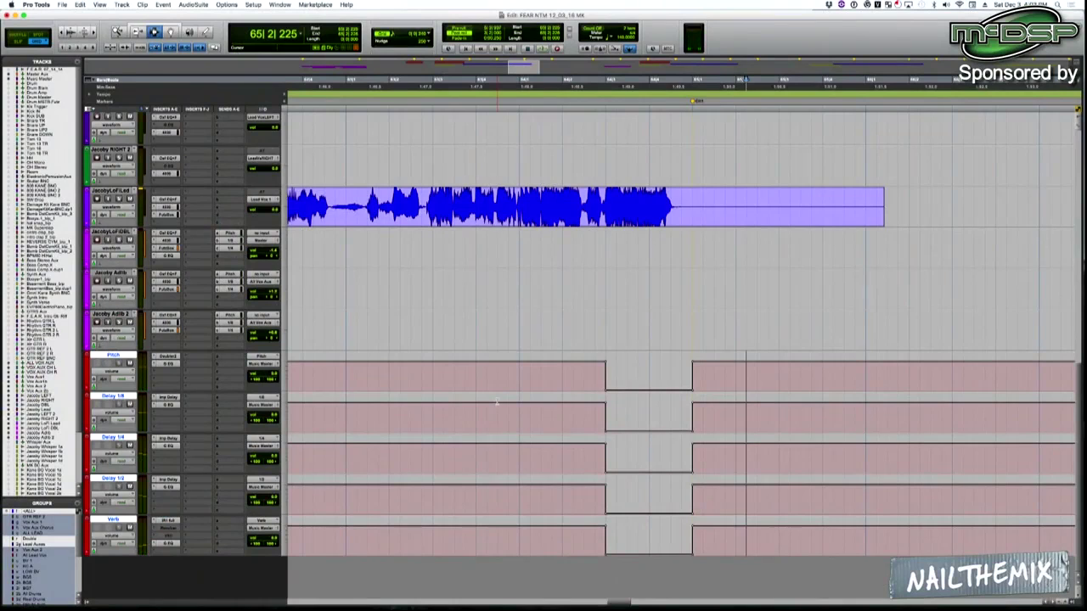
Drop the Music Master's volume automation to -∞ from 64|3 to bar 65 and play the transition.
scroll(595, 356, up, 10)
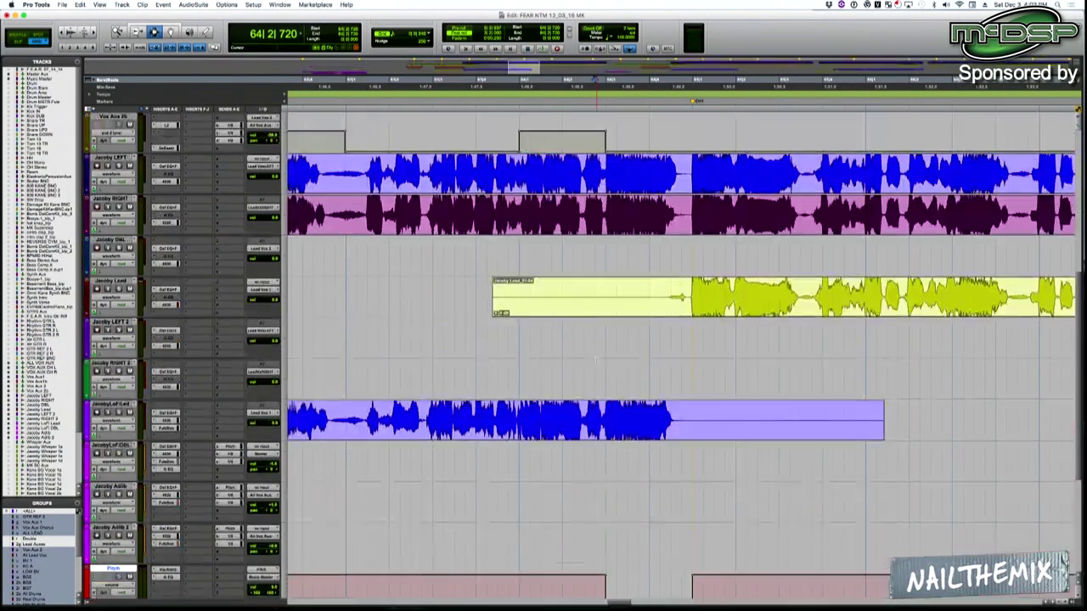
click(595, 351)
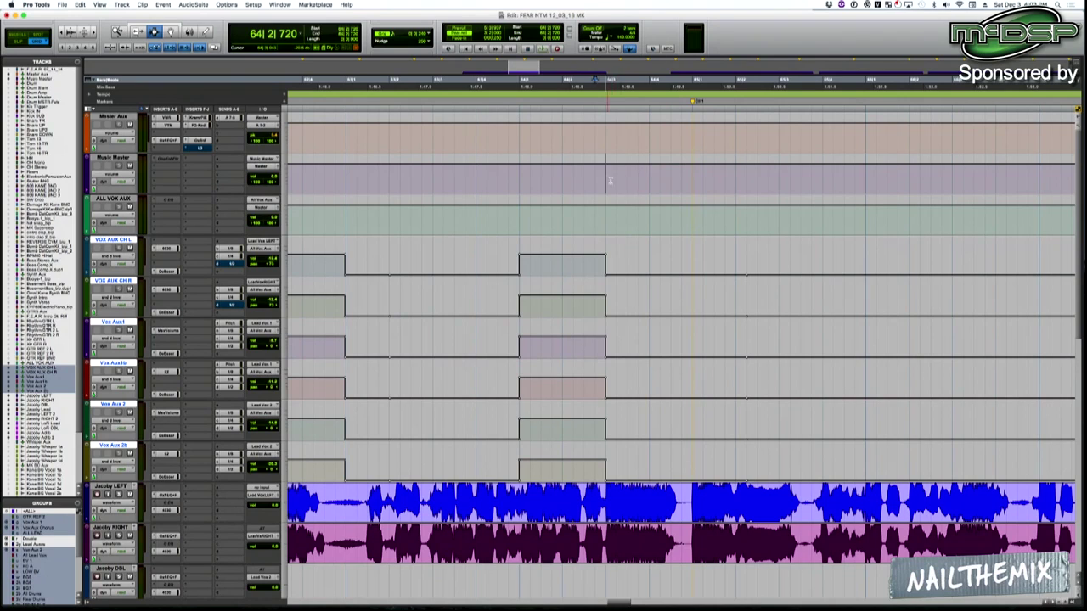
drag(607, 180, 683, 176)
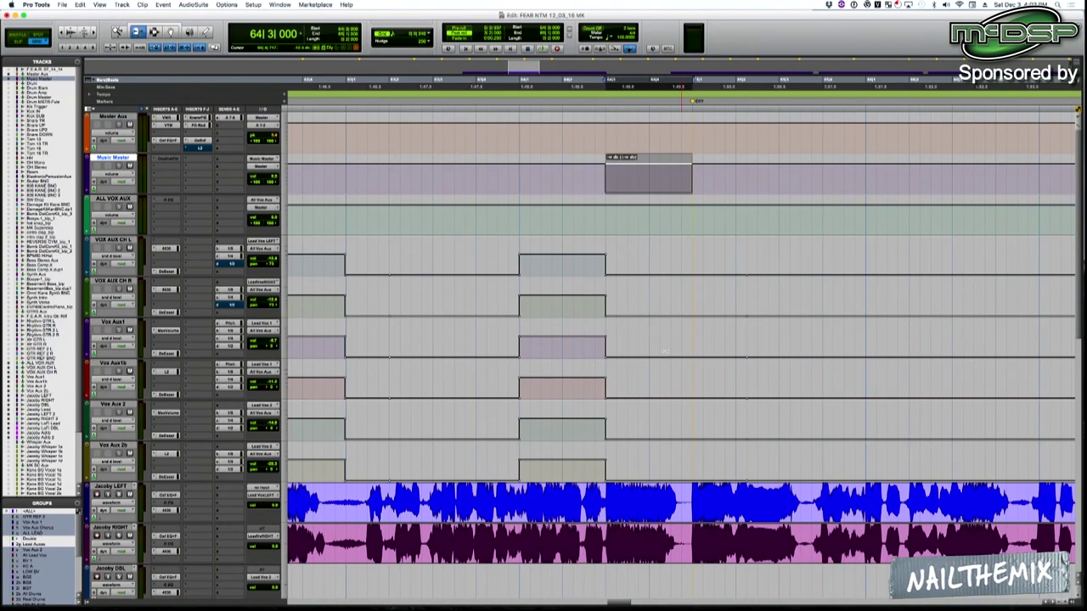
click(577, 259)
key(space)
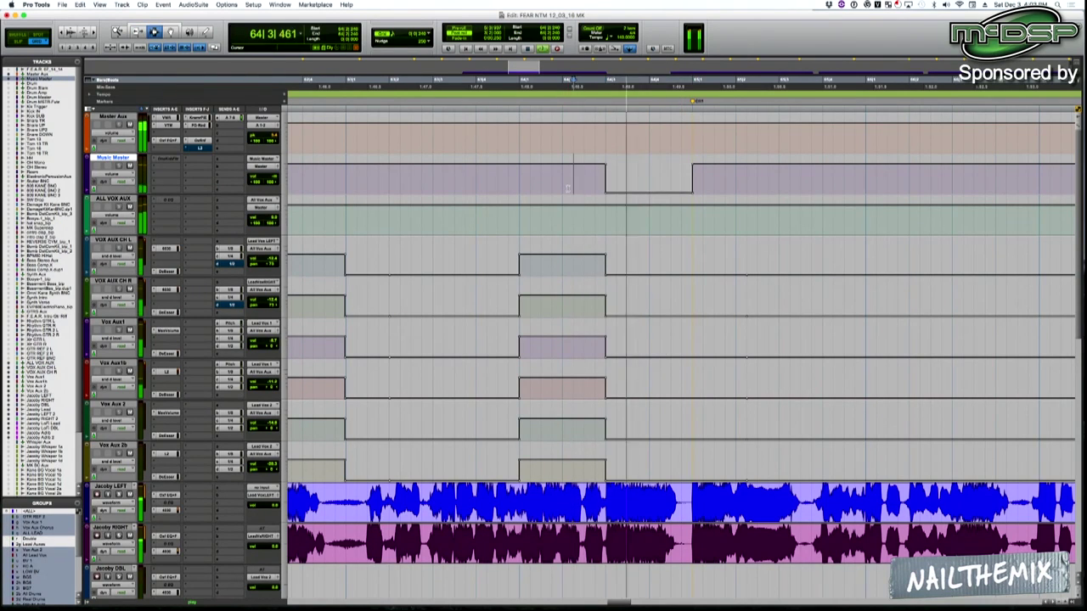
click(466, 166)
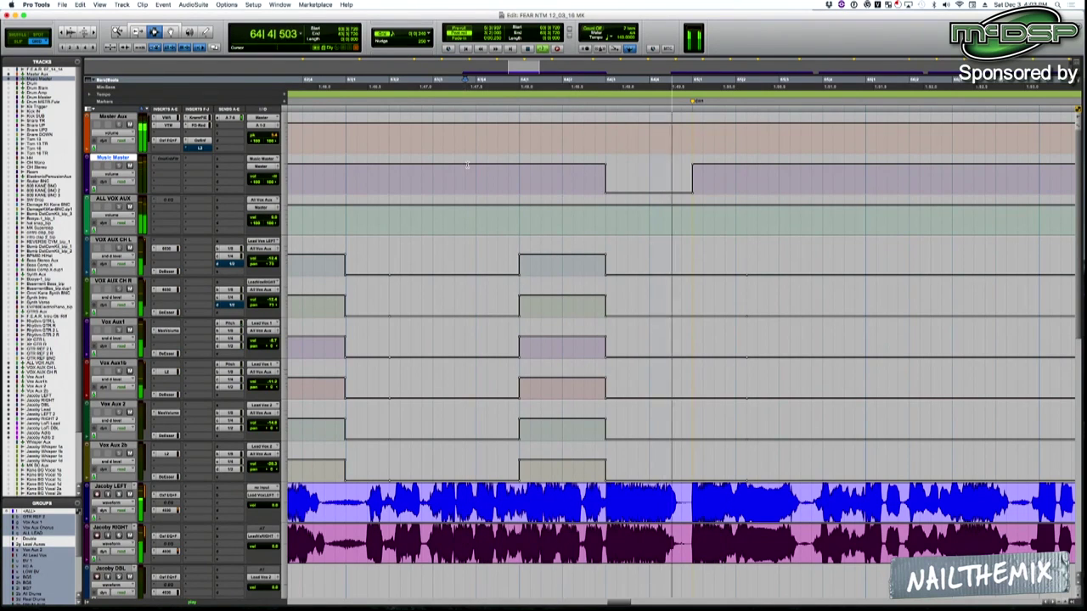
key(space)
Delete the volume automation dip on the Music Master track before bar 65.
drag(584, 174, 694, 176)
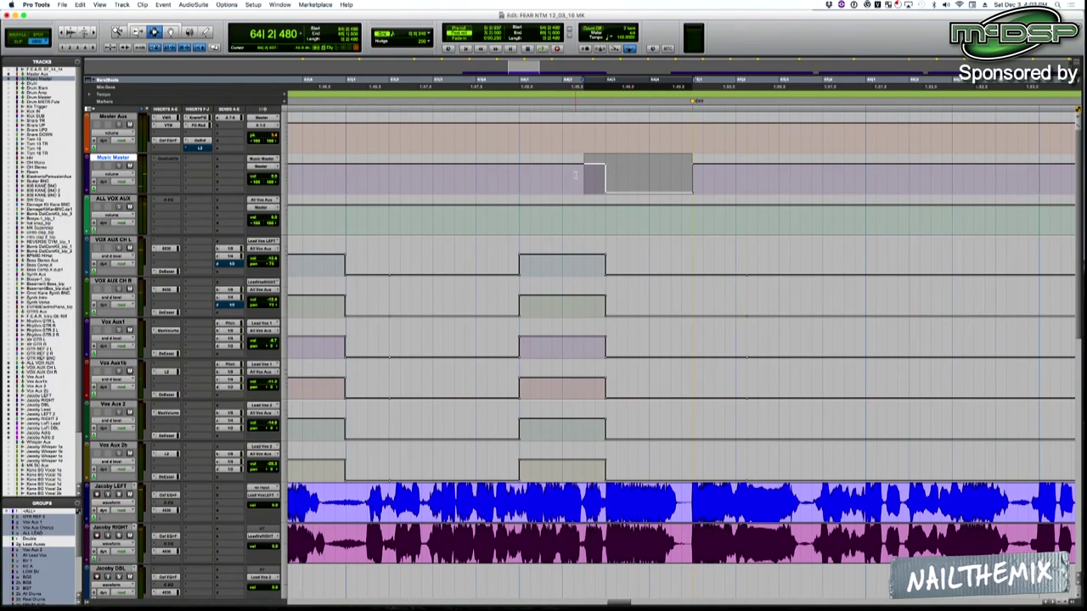
drag(574, 176, 716, 177)
key(Delete)
click(652, 175)
key(r)
scroll(655, 171, down, 2)
scroll(655, 170, up, 2)
key(r)
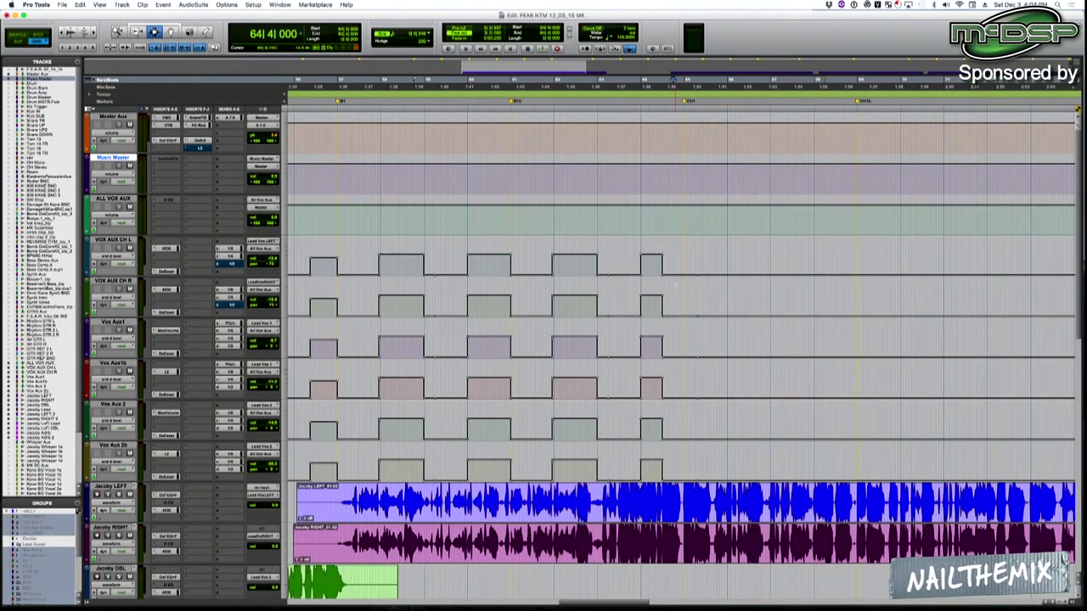
Reactivate the suspended track groups and place the edit cursor at 49|1 on the six lead vox auxes.
click(675, 287)
key(r)
key(space)
key(super+shift+g)
key(space)
click(692, 274)
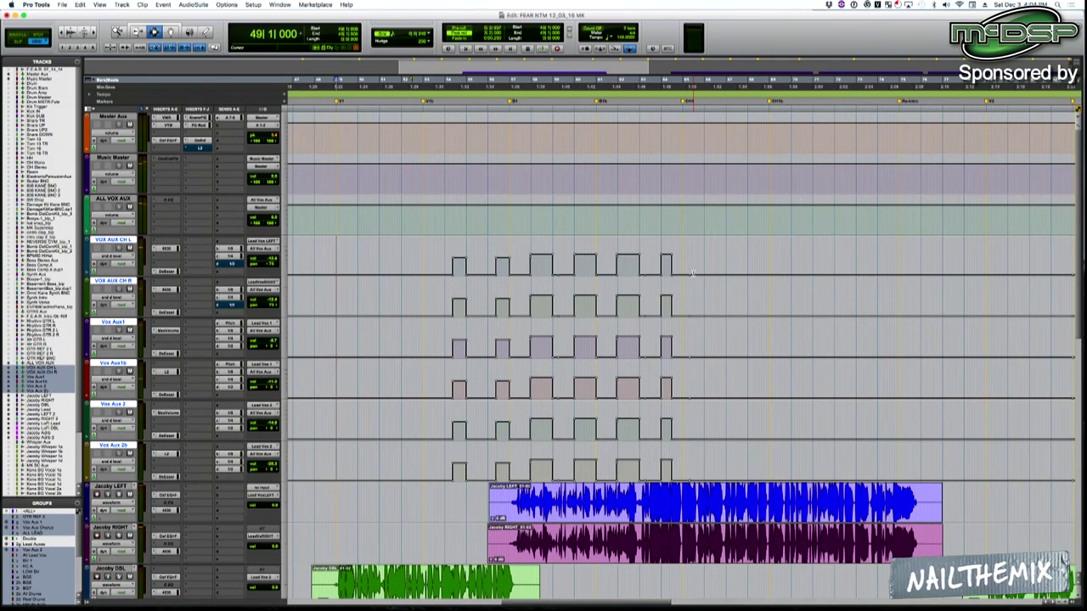
Copy the six lead vox auxes' send automation from 49|1 to past bar 65 and paste it at 79|1.
scroll(693, 274, left, 2)
drag(484, 261, 761, 261)
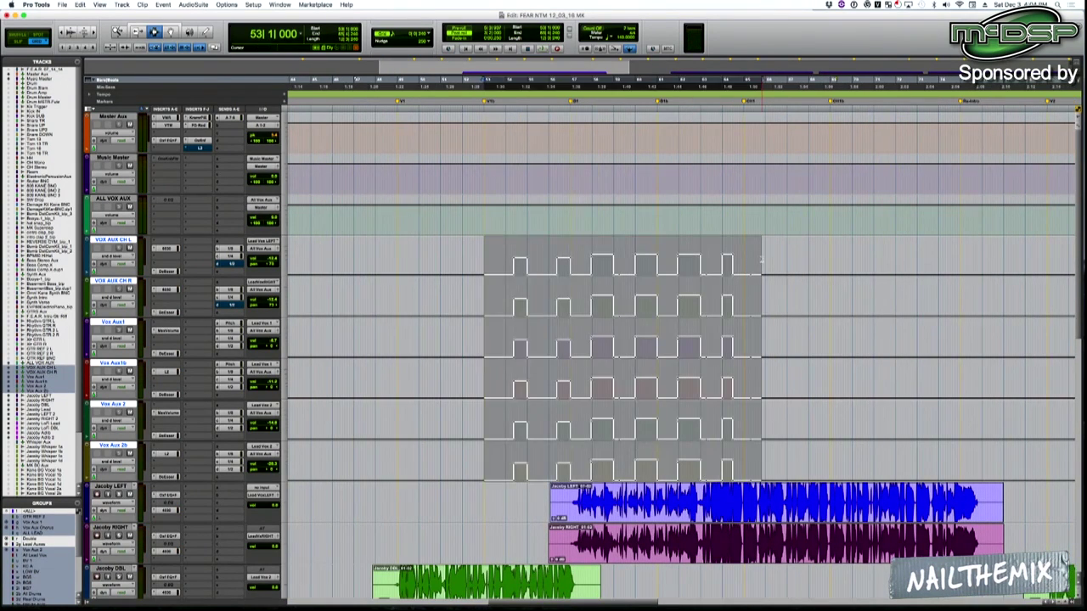
key(KP_Decimal)
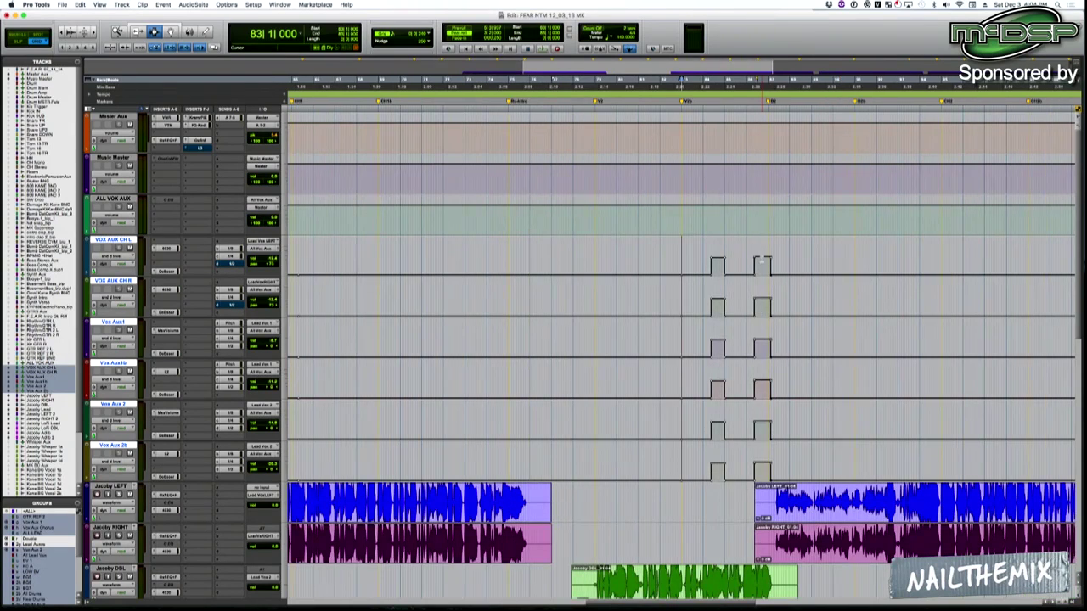
key(r)
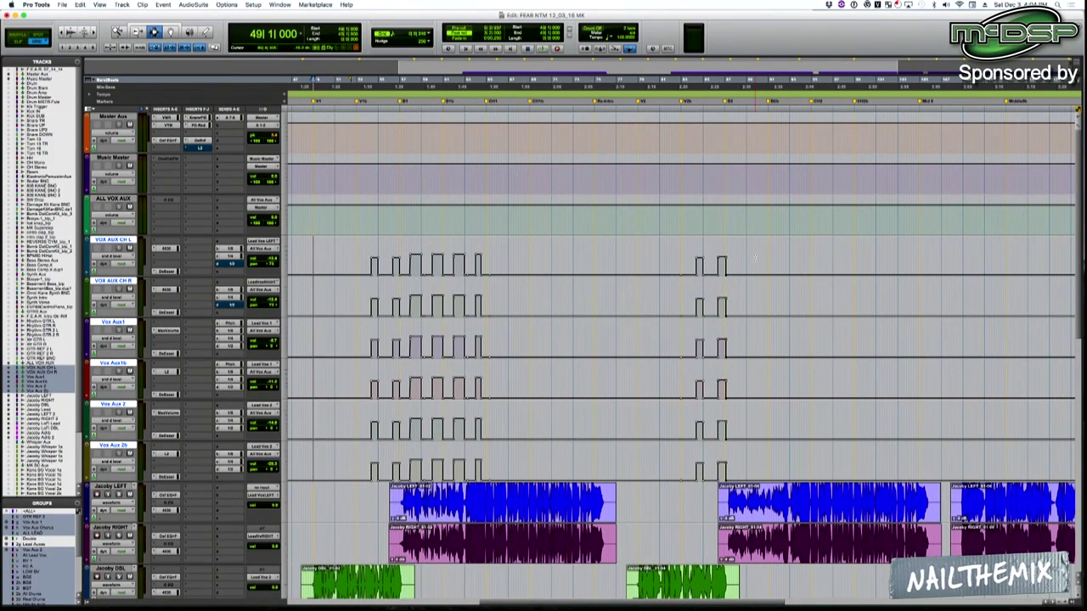
shift+click(497, 260)
key(KP_Decimal)
key(v)
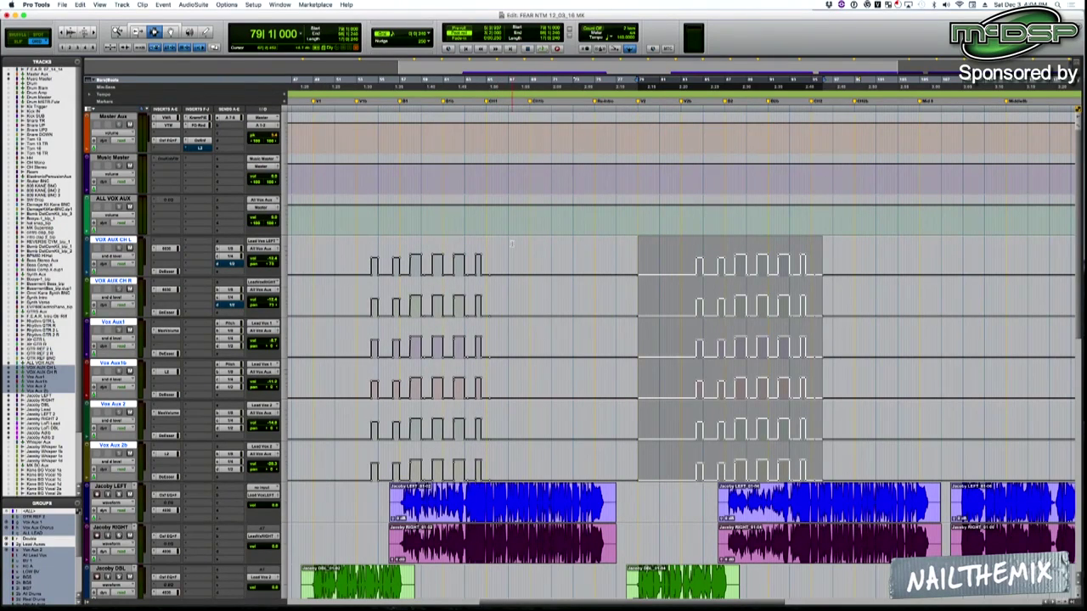
Copy the raised send section from 64|1 to 64|3 on the six lead vox auxes.
click(512, 244)
click(482, 243)
key(t)
key(t)
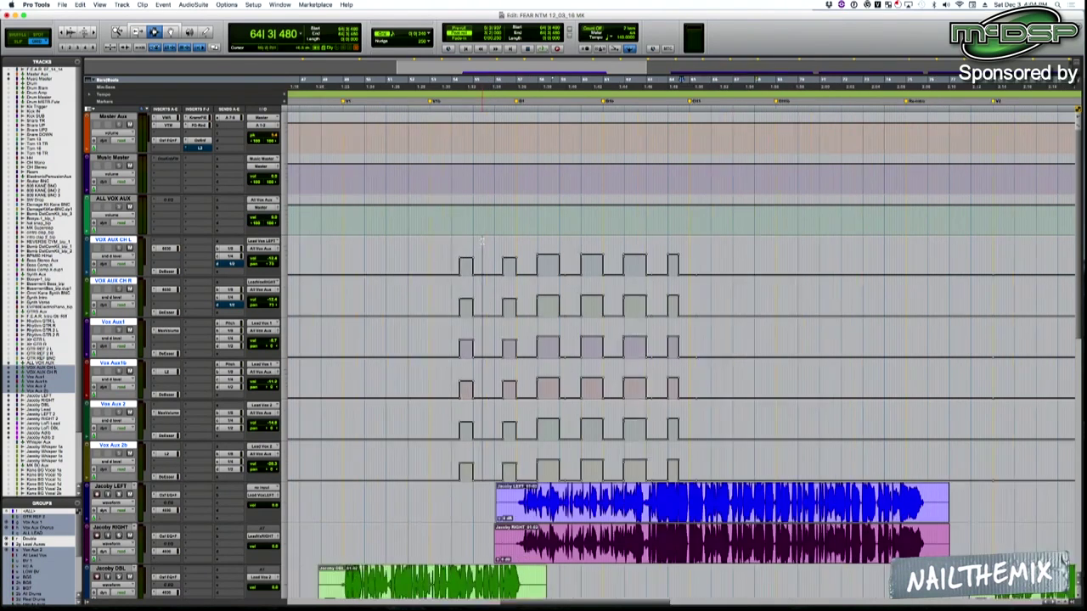
key(space)
drag(654, 246, 676, 246)
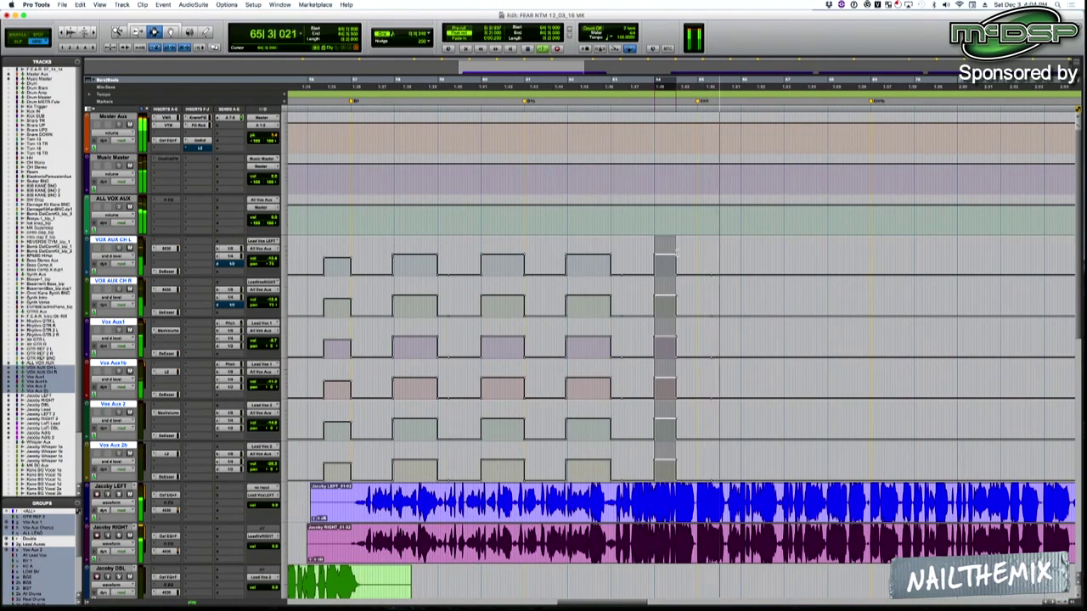
Play through the chorus after bar 65 and find where the lead vocal's last phrase falls near bar 75.
click(774, 247)
key(t)
key(t)
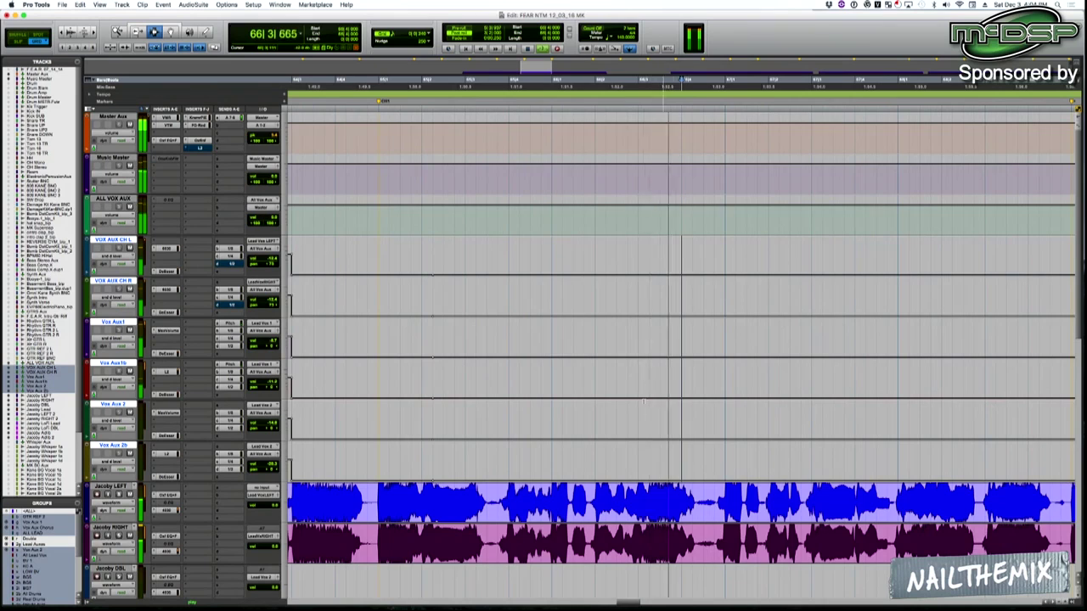
key(space)
click(399, 397)
key(space)
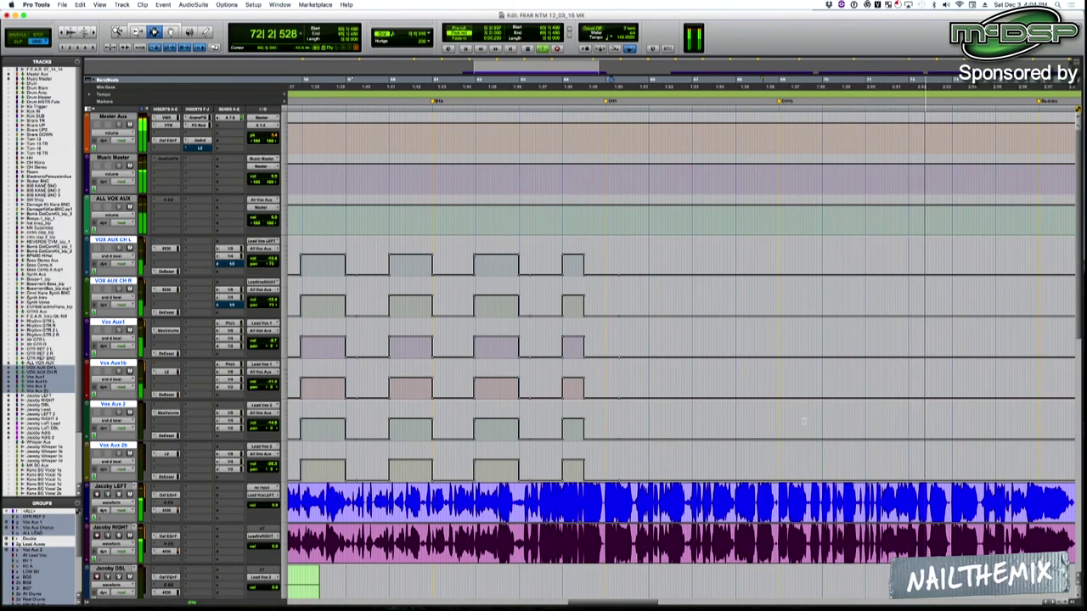
click(725, 414)
key(r)
key(t)
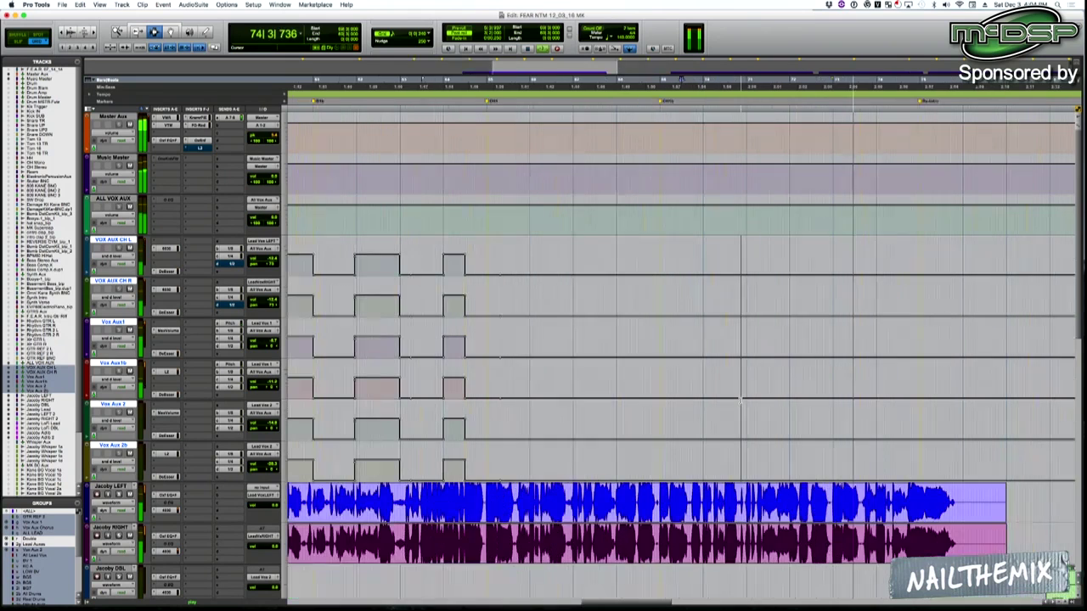
click(900, 463)
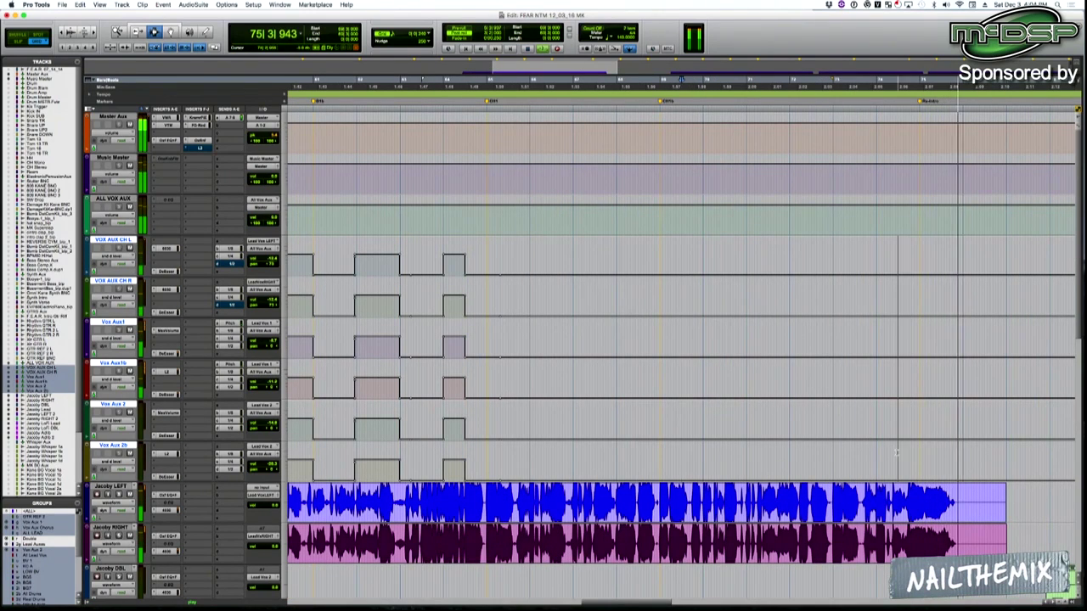
Paste the raised send section repeatedly on the six lead vox auxes from just before bar 75 to bar 77.
key(space)
key(space)
key(t)
key(space)
key(super+v)
drag(713, 448, 905, 437)
key(alt+super+v)
click(684, 416)
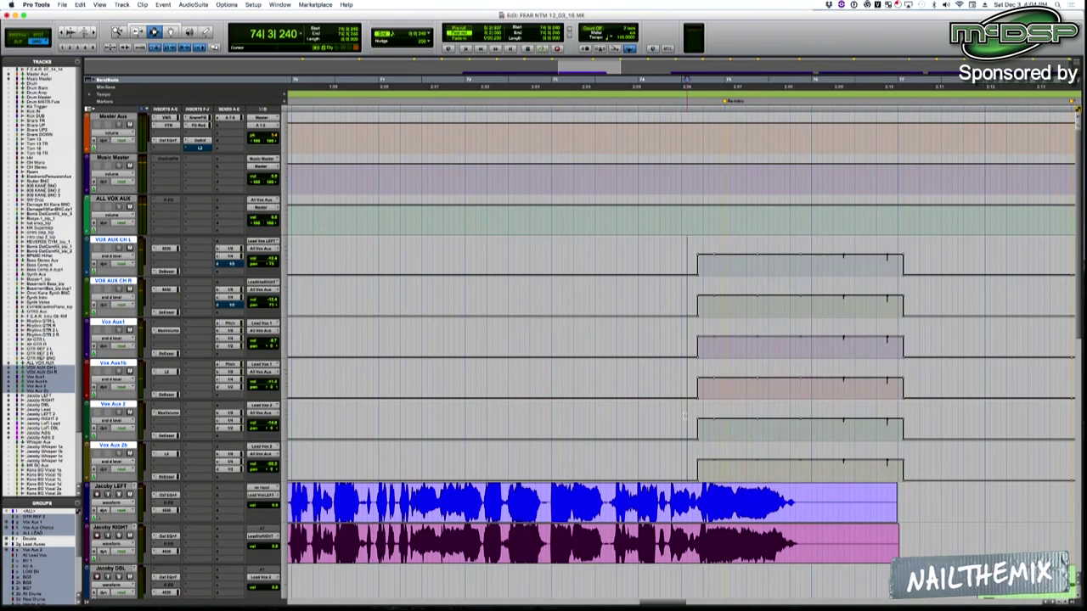
Delete the stray dips inside the raised send section up to bar 77 and trim its level slightly.
key(space)
drag(707, 416, 892, 402)
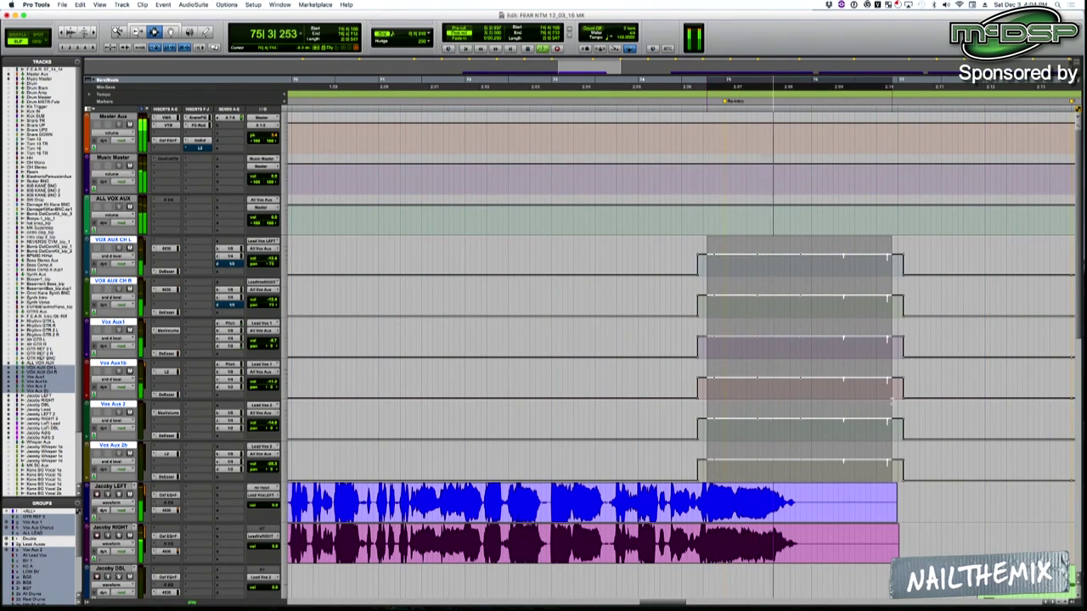
key(Delete)
click(743, 413)
key(t)
key(F6)
drag(724, 412, 724, 415)
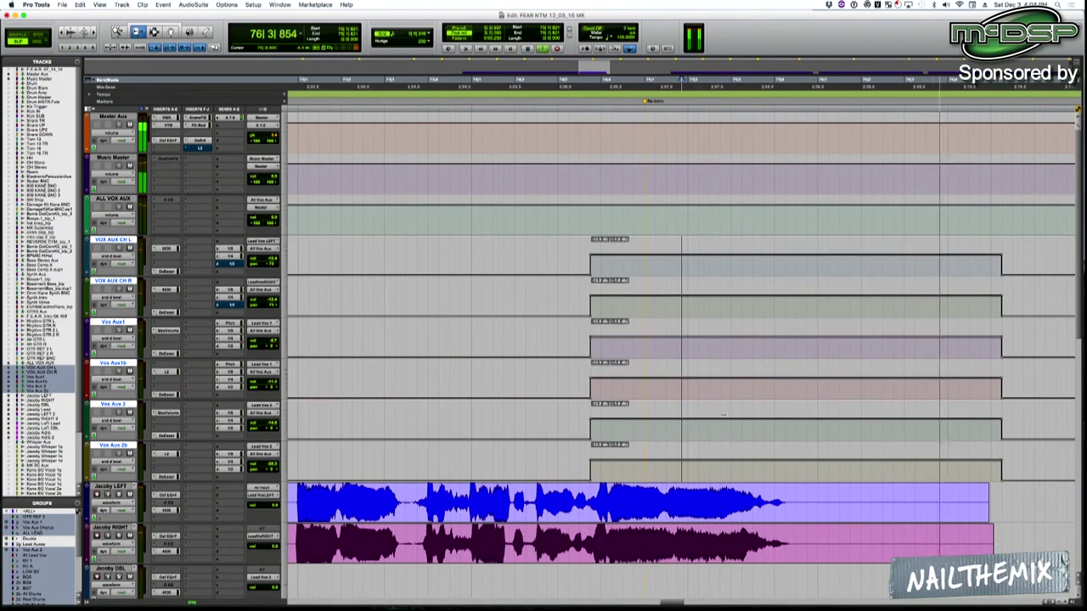
key(F7)
key(space)
Move the start of the raised send section to about 74|4 on the six auxes and delete the leftover spike before it.
drag(613, 445, 718, 445)
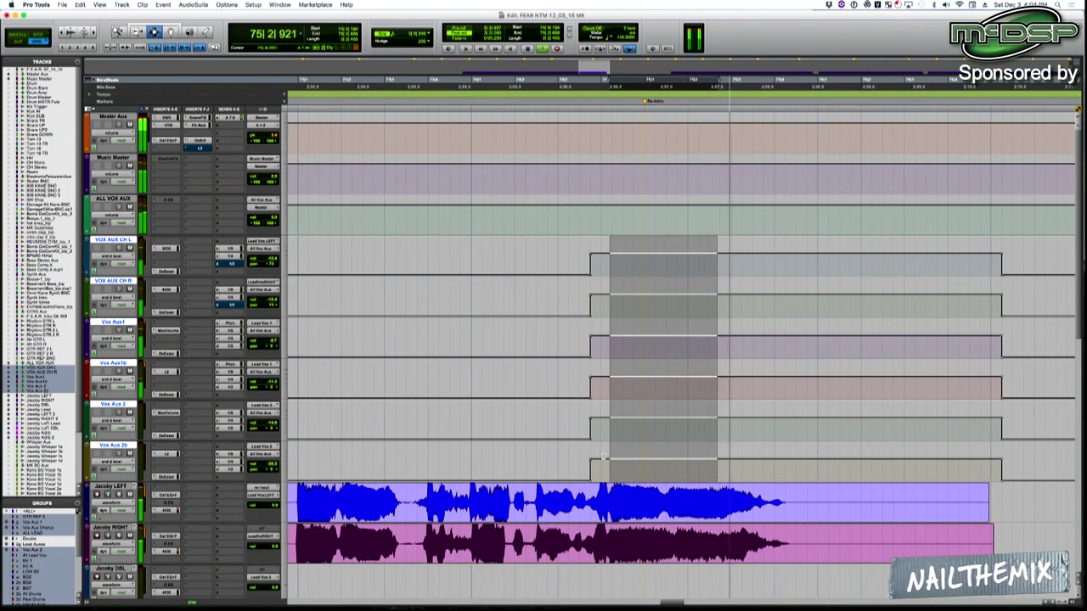
click(590, 451)
drag(568, 445, 580, 443)
key(super+d)
key(super+d)
click(580, 442)
key(F2)
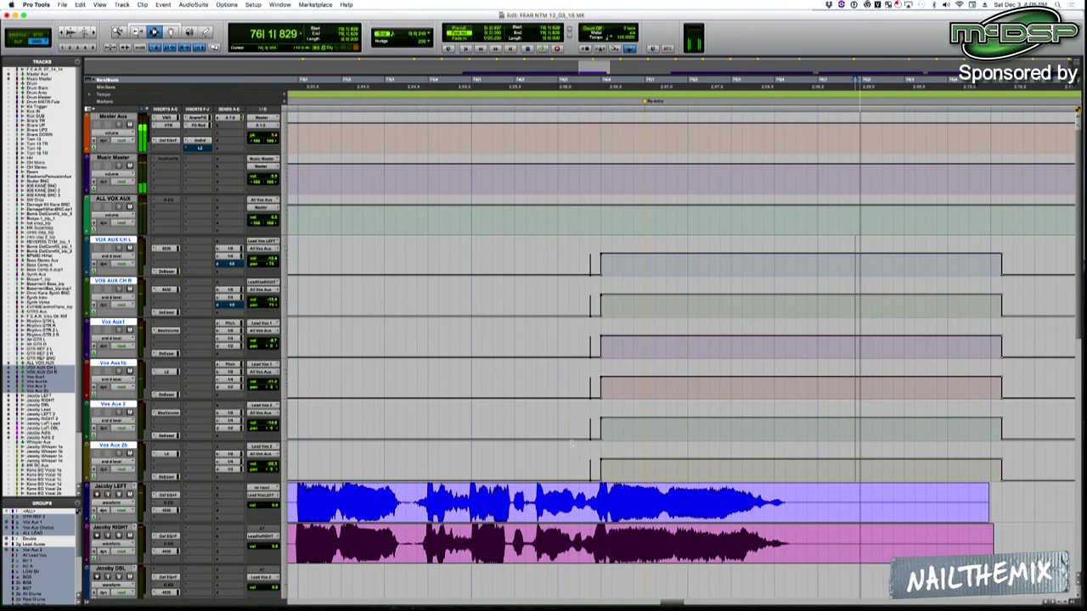
drag(592, 440, 570, 435)
key(Delete)
click(570, 434)
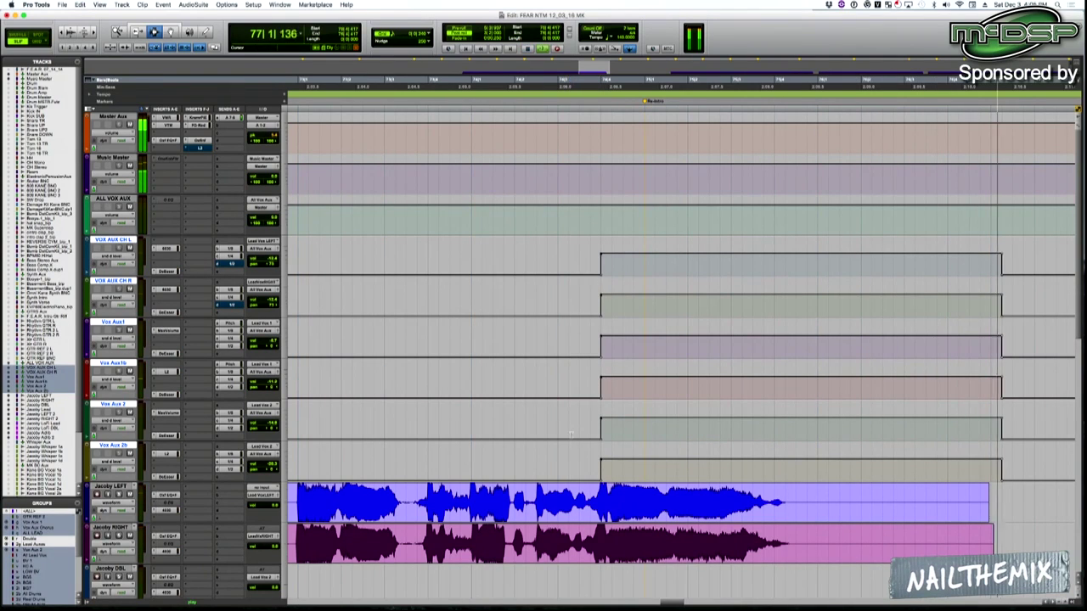
Play the raised send section between 74|4 and bar 77 and trim its level up slightly.
key(space)
key(space)
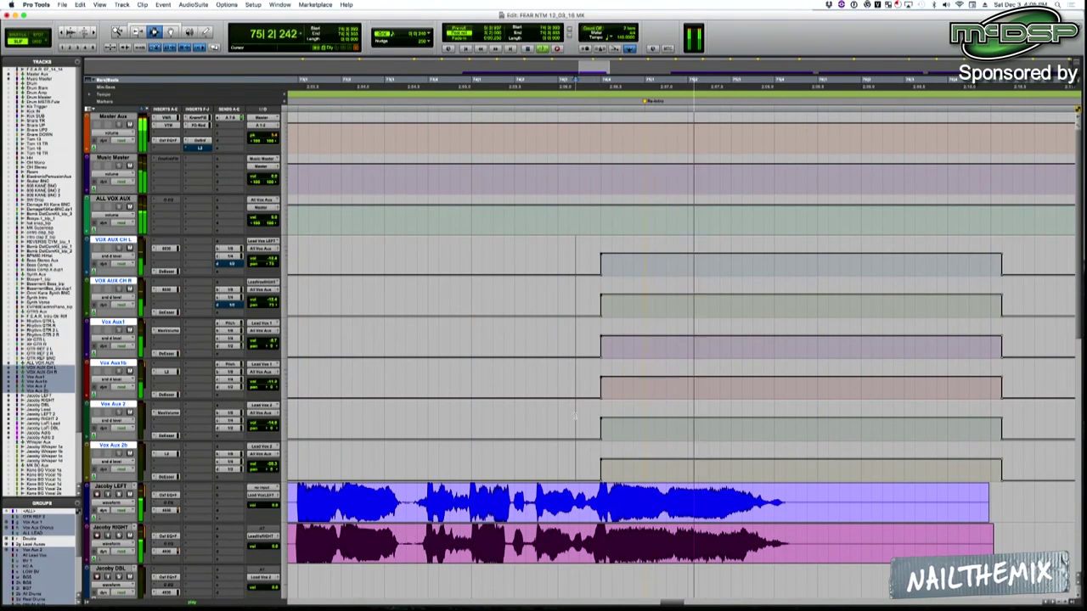
key(super+bracketright)
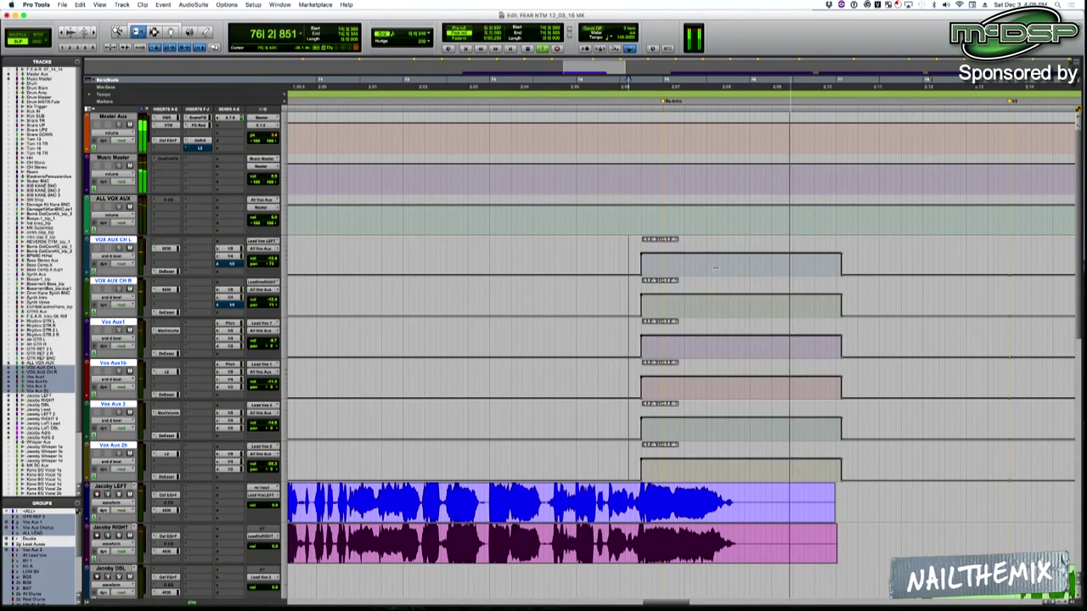
key(super+bracketleft)
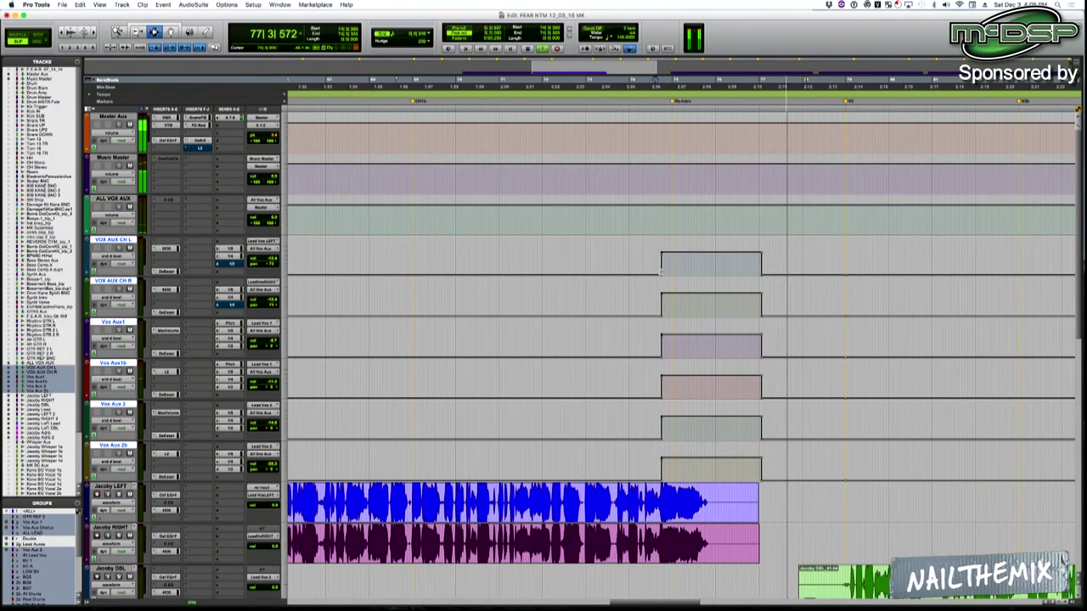
key(super+bracketleft)
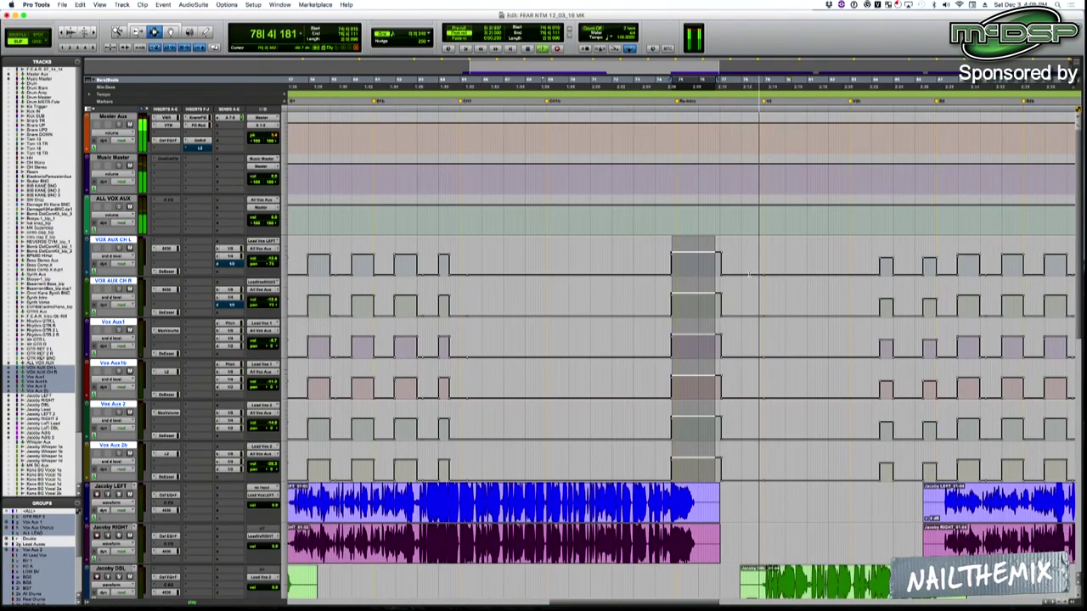
key(super+bracketleft)
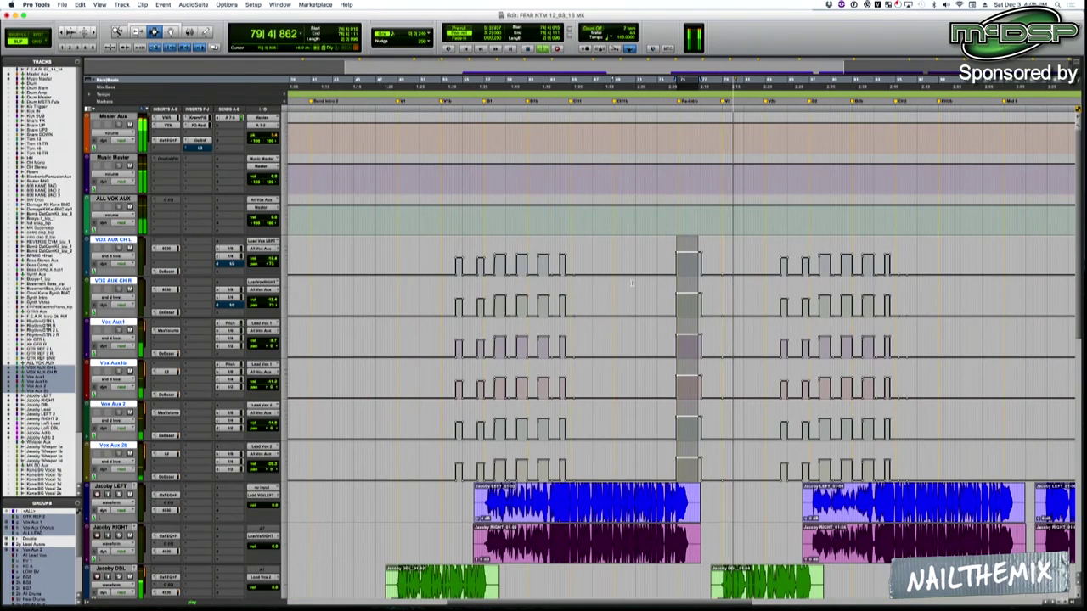
click(631, 282)
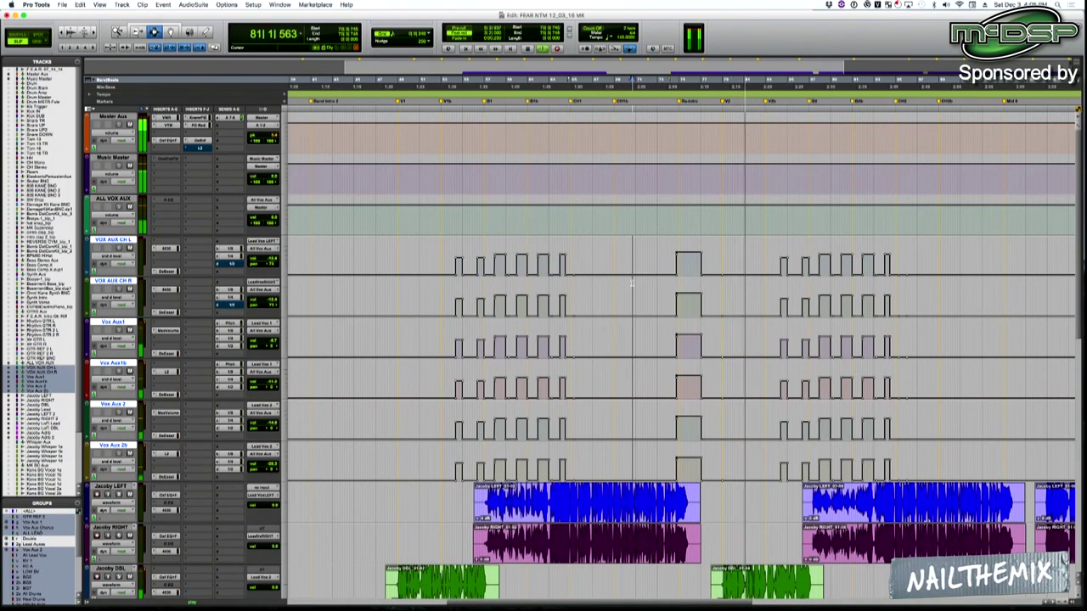
key(space)
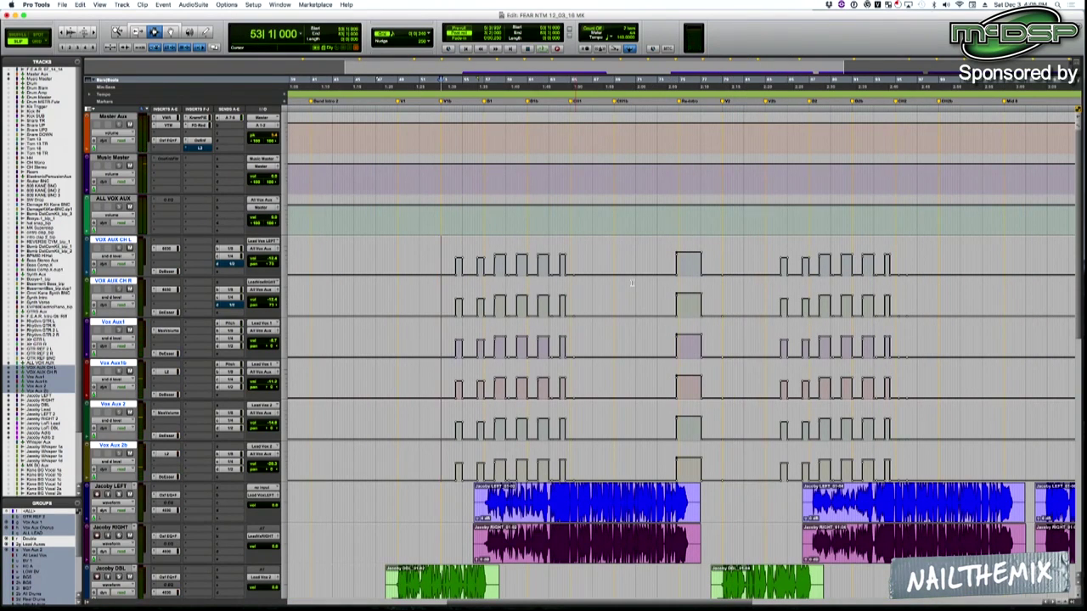
Copy the six auxes' send automation from 53|1 to just past bar 57, paste it at 79|1 and play it.
drag(466, 275, 487, 266)
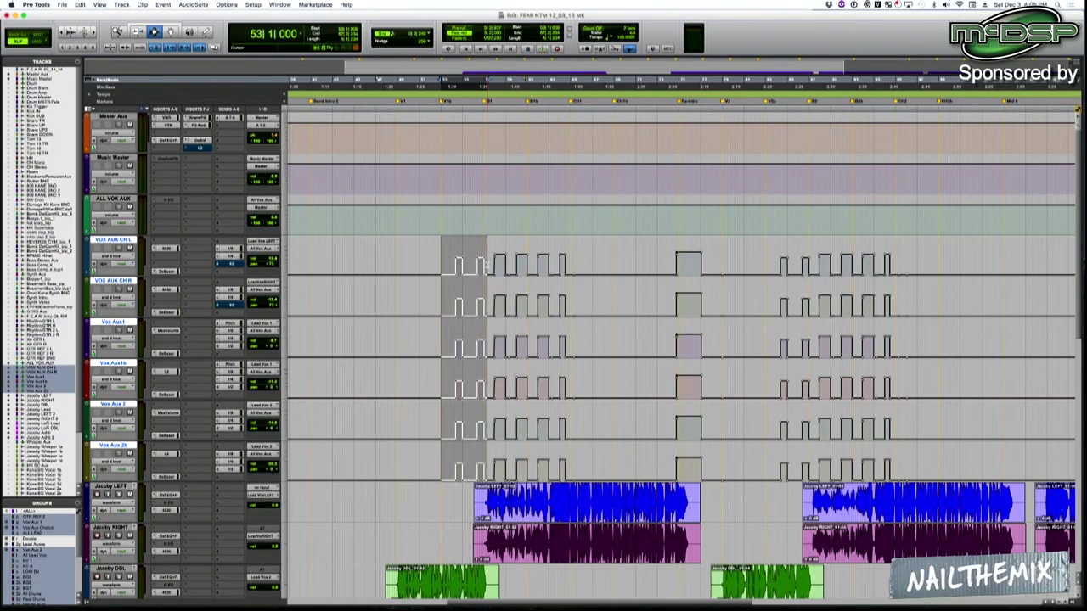
key(KP_Decimal)
key(KP_3)
key(KP_Decimal)
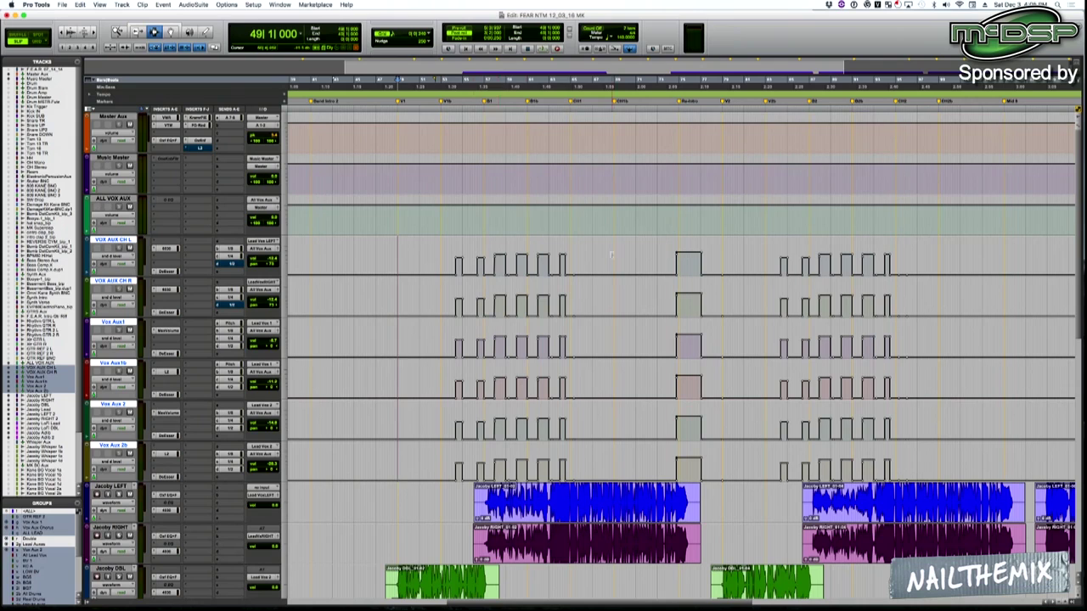
key(super+v)
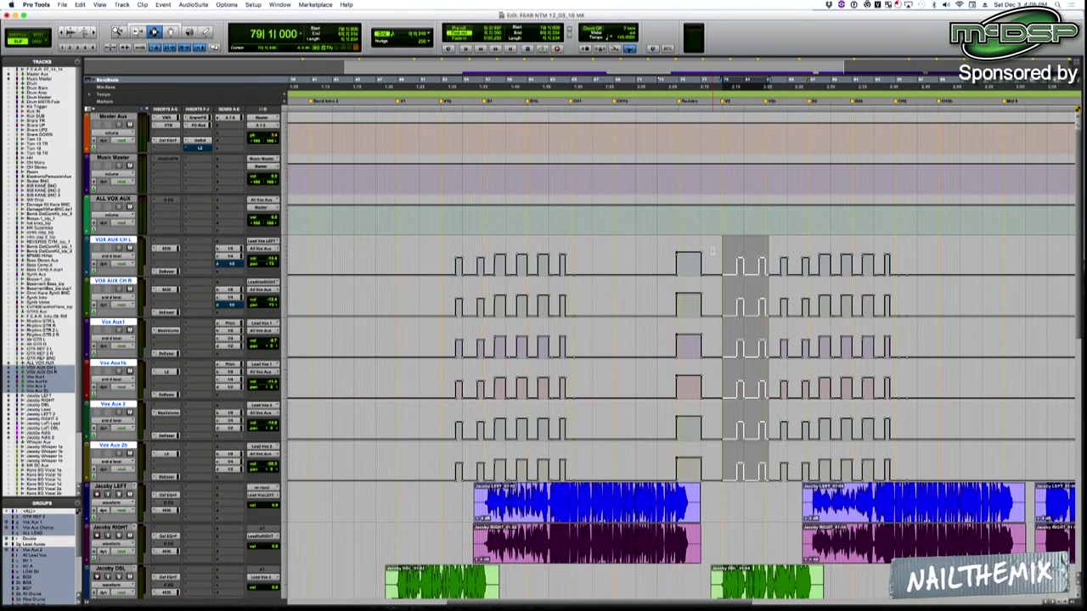
key(t)
key(t)
click(732, 266)
key(space)
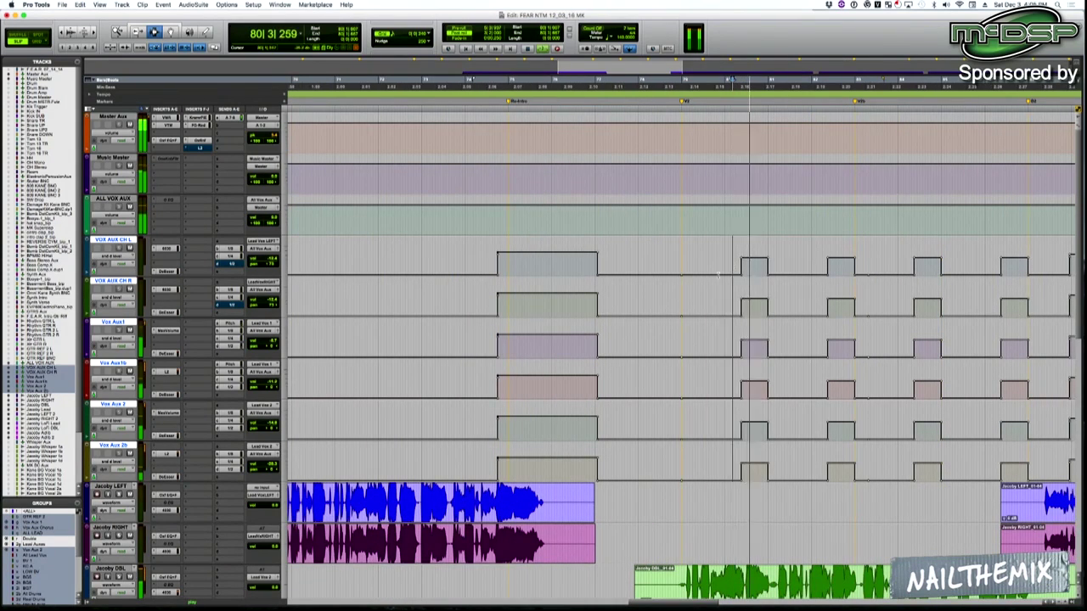
Play the start of the second verse and delete the send bump in bar 82 on the six auxes.
drag(706, 270, 677, 279)
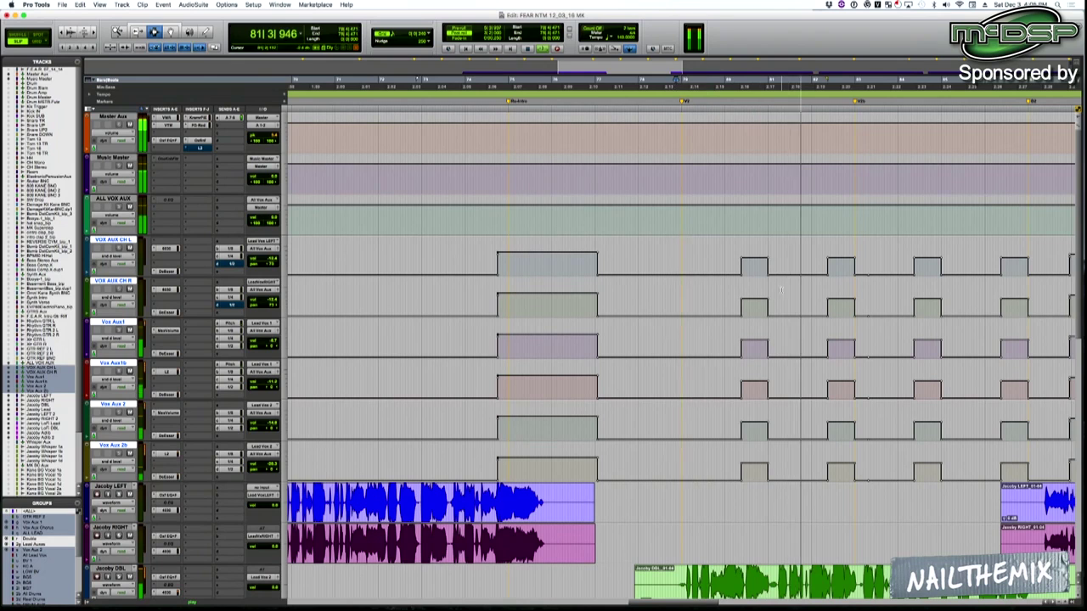
key(t)
drag(684, 299, 722, 299)
click(639, 296)
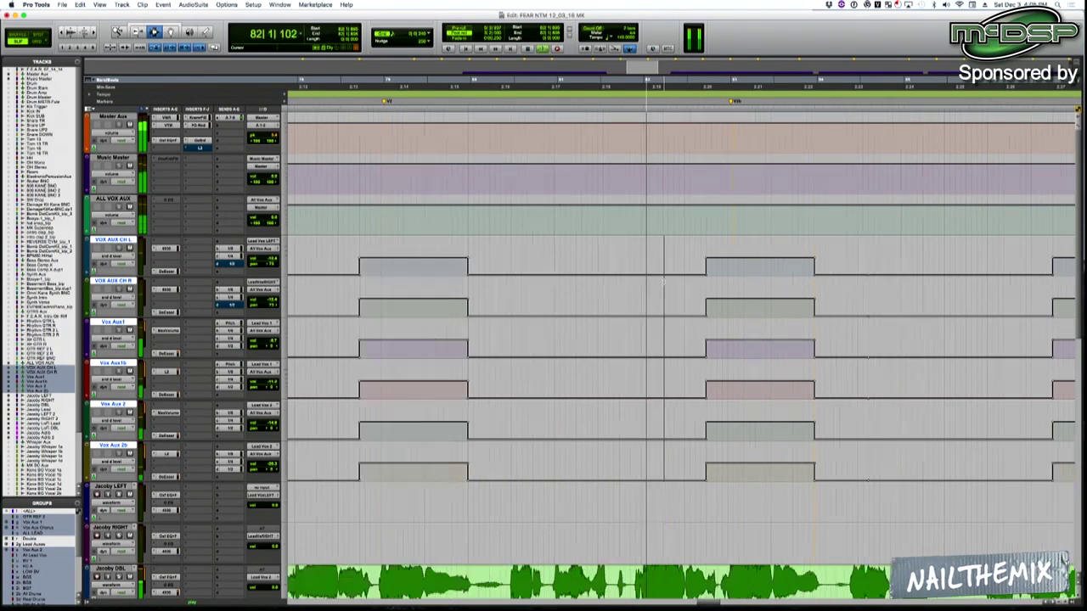
drag(662, 302, 794, 306)
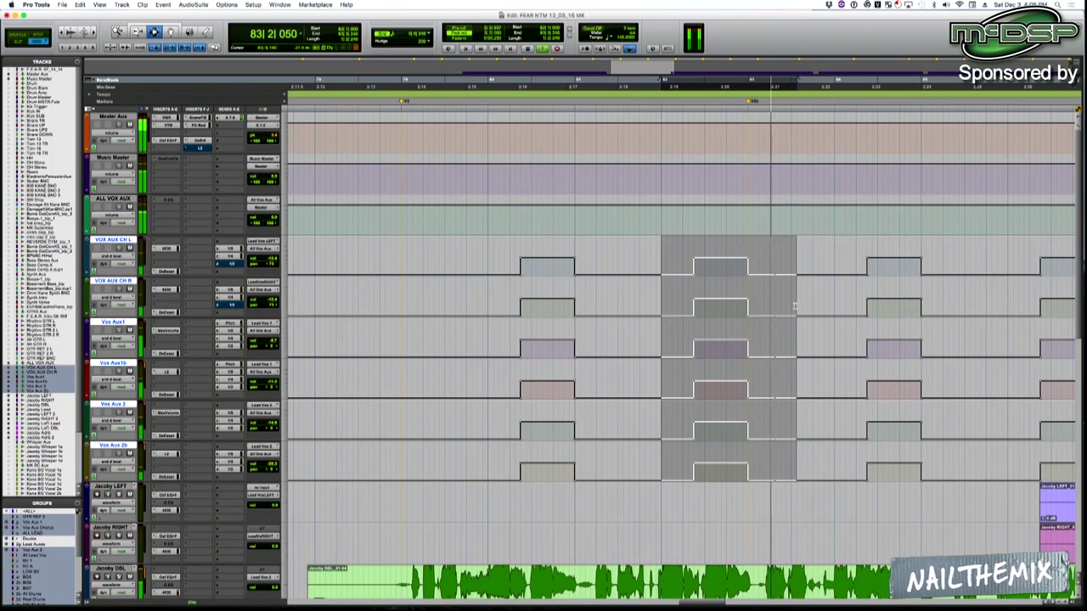
key(Delete)
Trim the level of the send bump in bar 80 slightly on the six auxes.
scroll(543, 296, down, 3)
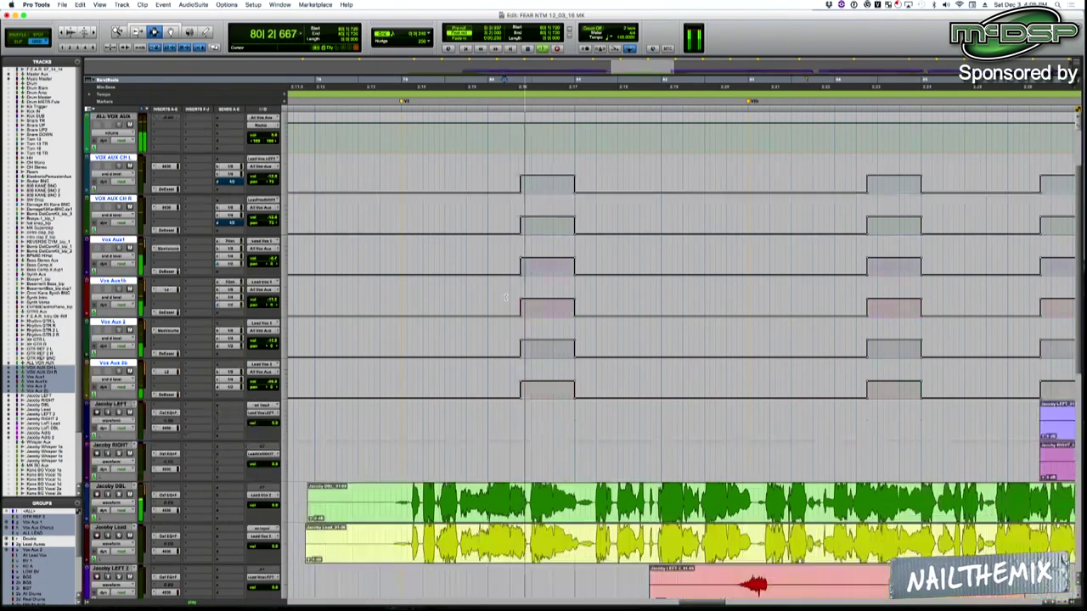
key(r)
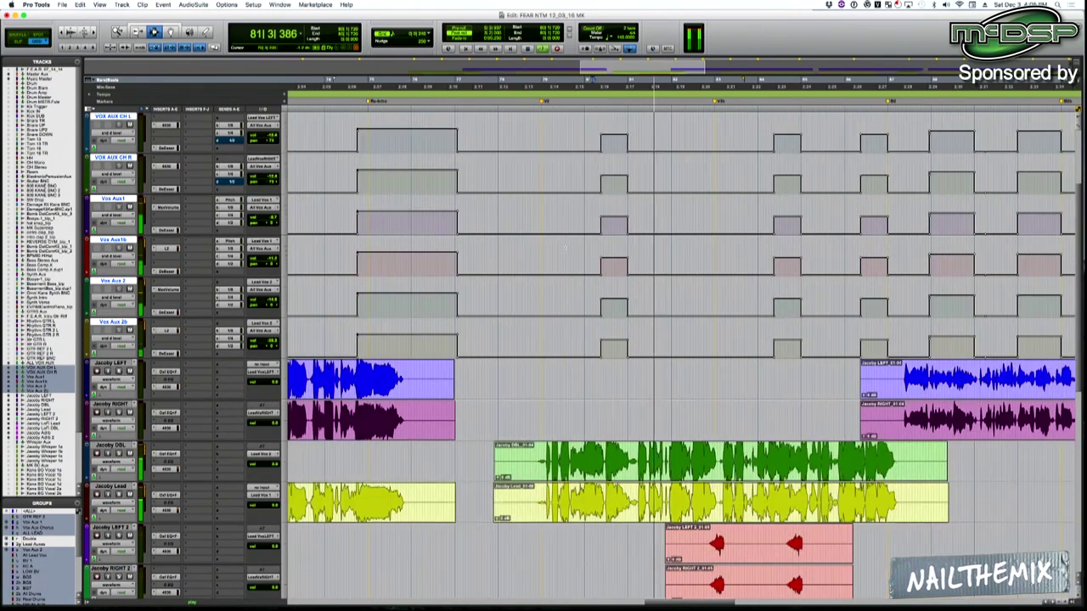
scroll(586, 255, up, 1)
key(F6)
drag(619, 181, 619, 183)
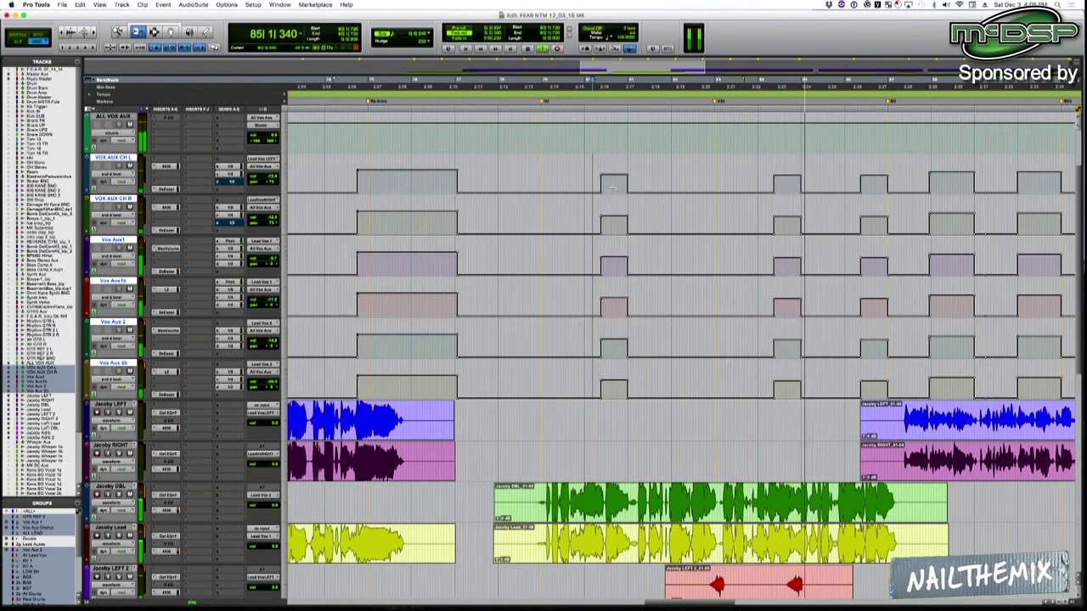
key(F7)
Look over the delay throws against the vocal clips and play from about bar 64 into the first chorus.
key(r)
key(r)
scroll(666, 398, down, 5)
scroll(666, 398, down, 4)
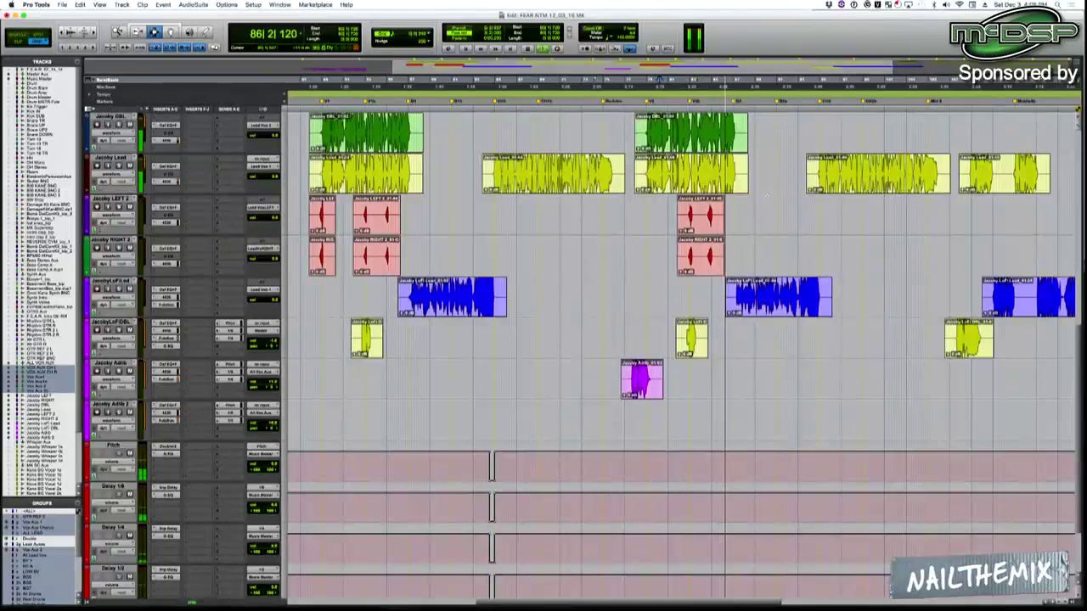
scroll(767, 196, up, 10)
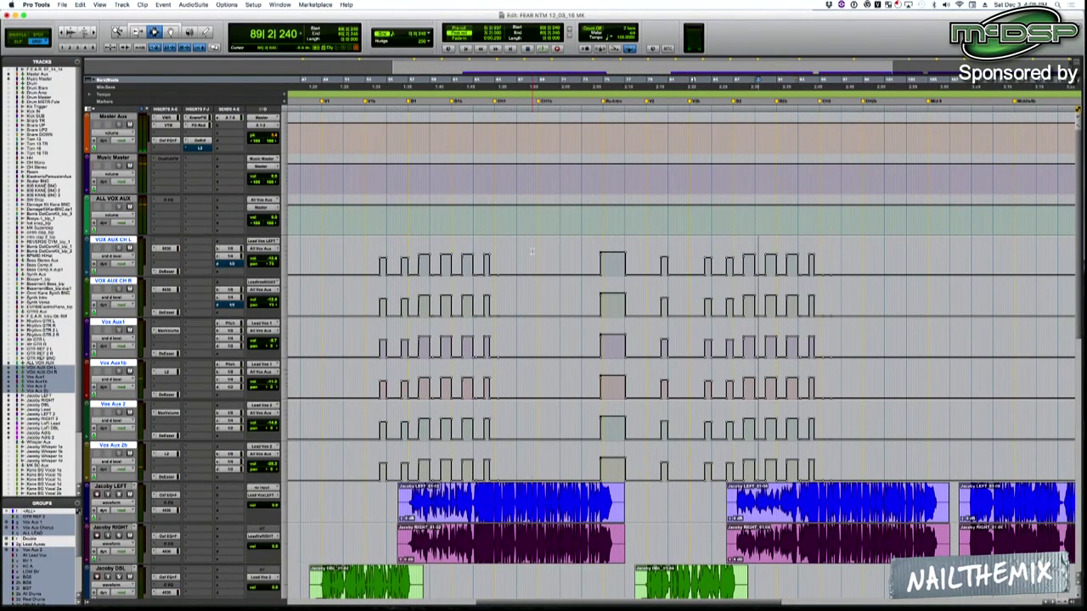
key(space)
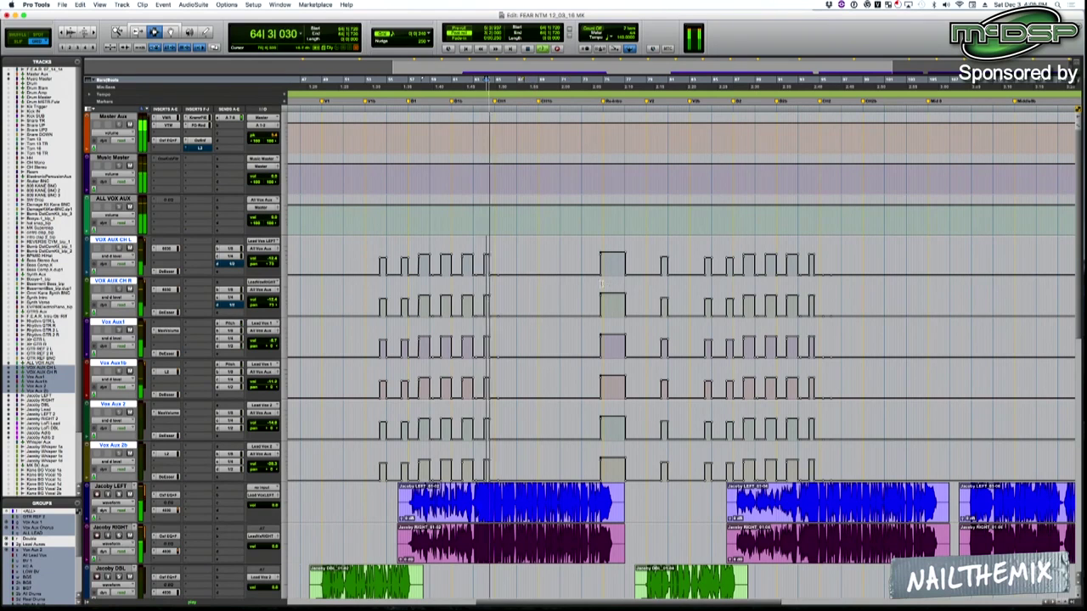
drag(599, 276, 612, 277)
click(532, 274)
key(t)
key(t)
key(t)
key(t)
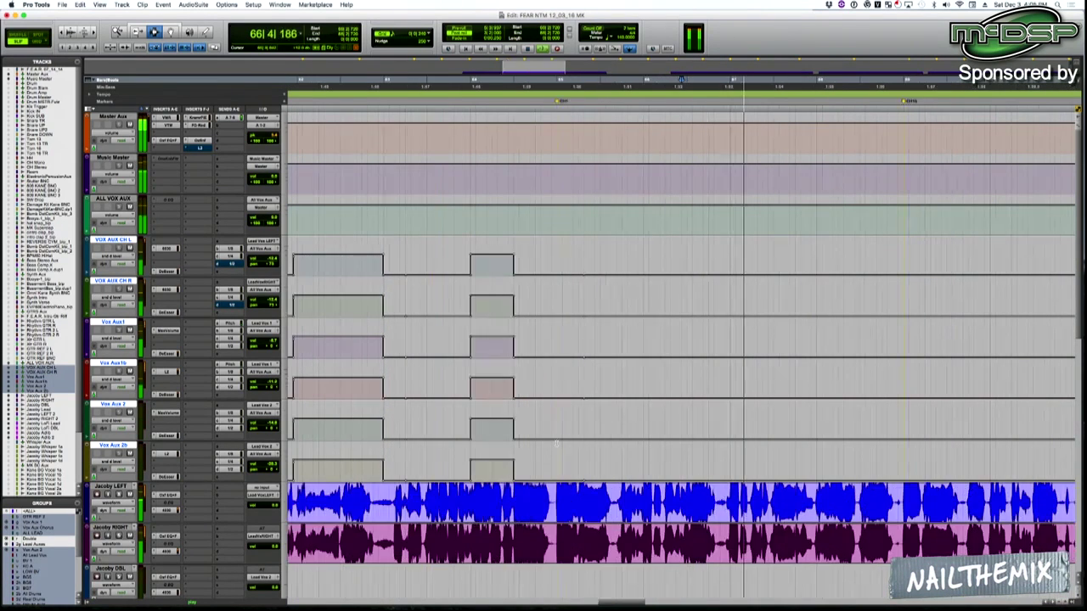
key(r)
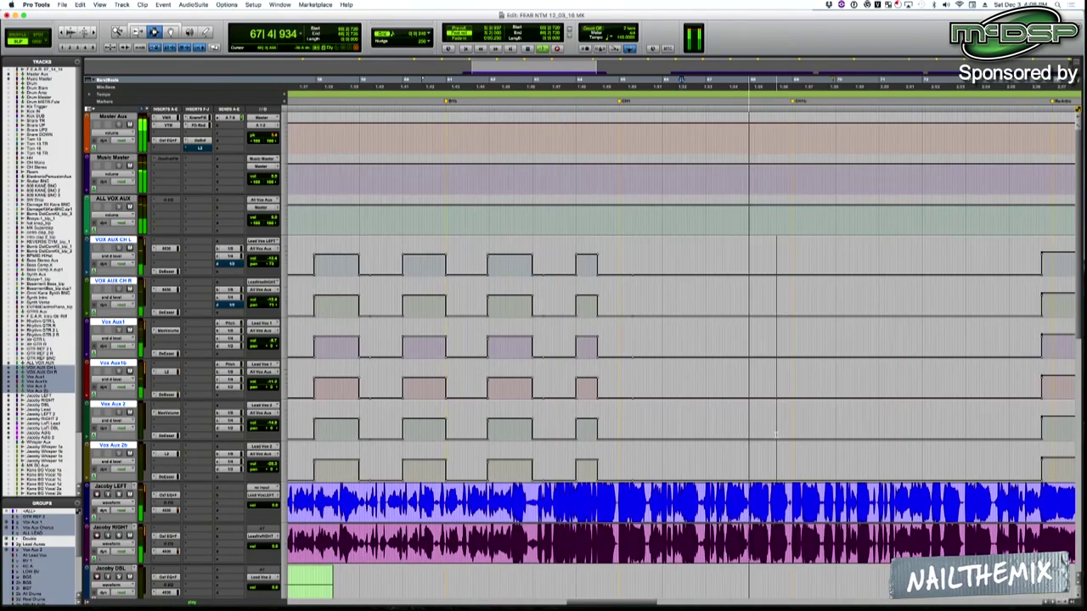
Raise the six auxes' send level from late 67|4 to late 68|4 and play the new throw.
click(776, 454)
key(t)
key(t)
drag(568, 446, 738, 445)
drag(655, 459, 656, 442)
click(560, 412)
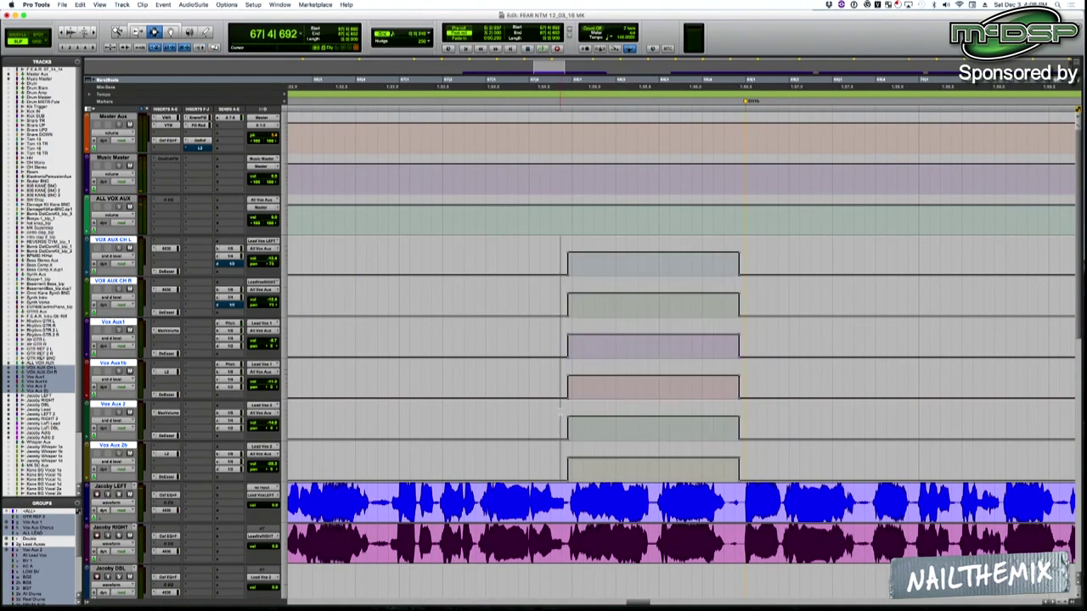
key(space)
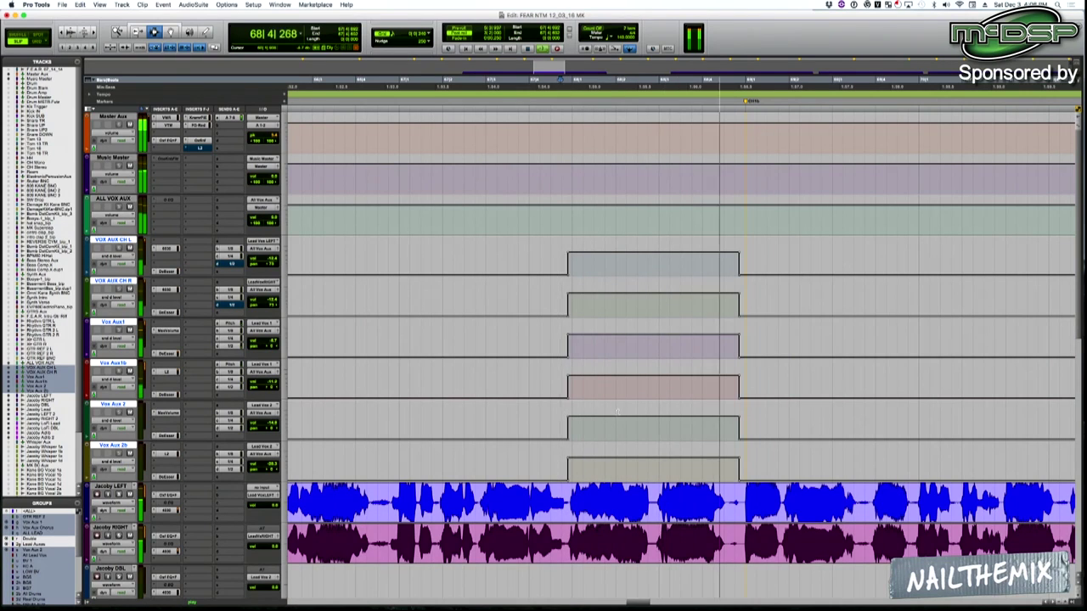
Duplicate the six auxes' send automation from 65|1 to bar 69 onto the following four bars.
key(r)
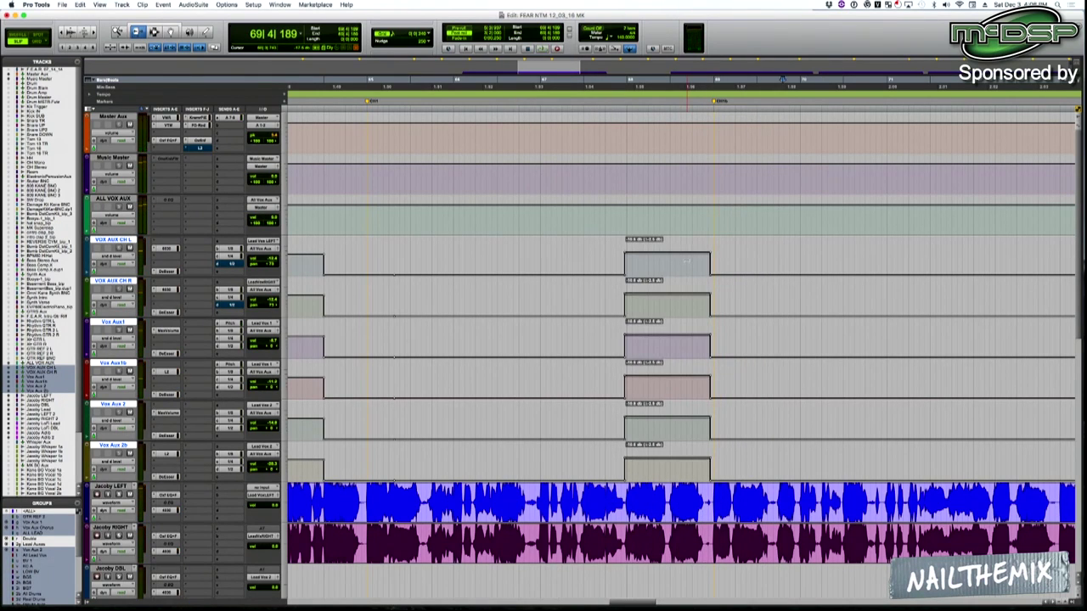
key(F7)
drag(713, 256, 363, 256)
key(super+bracketleft)
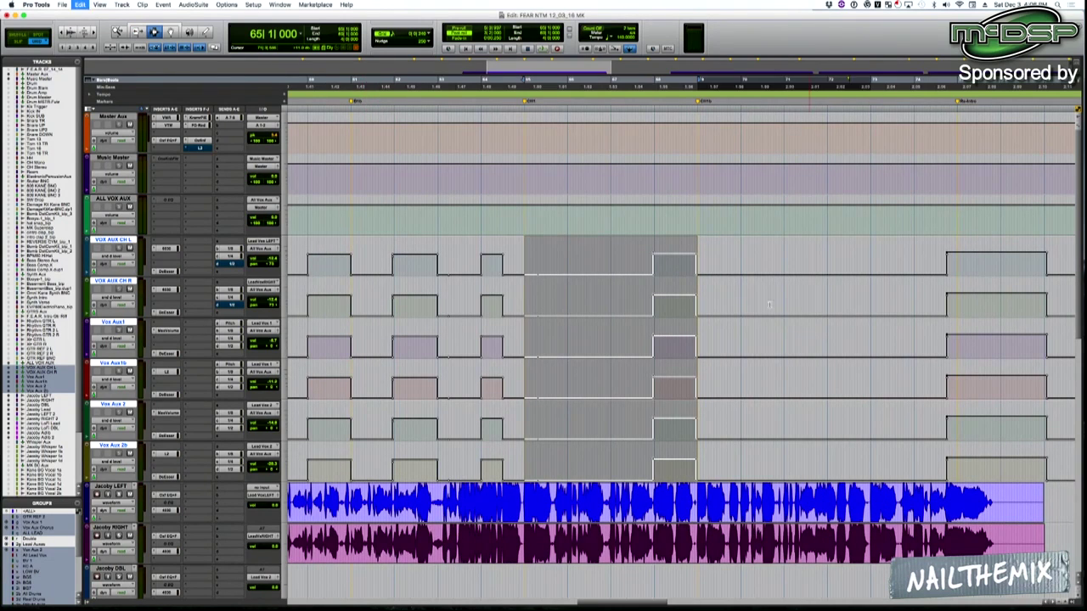
key(super+d)
Play the duplicated throw around bars 71 to 73 and check its position against the lead vocals.
click(779, 297)
key(space)
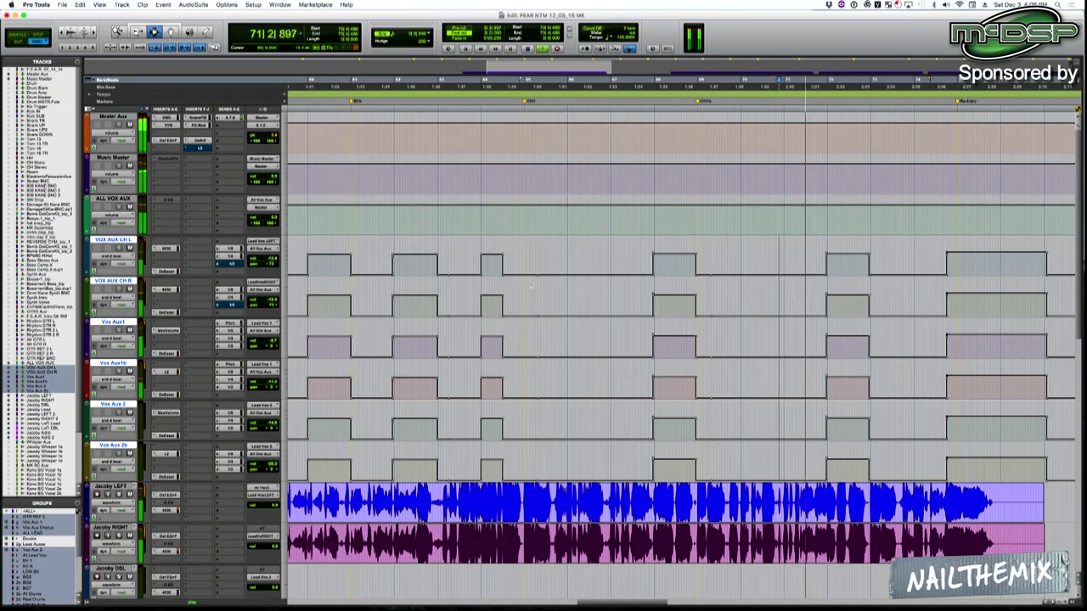
drag(525, 316, 886, 289)
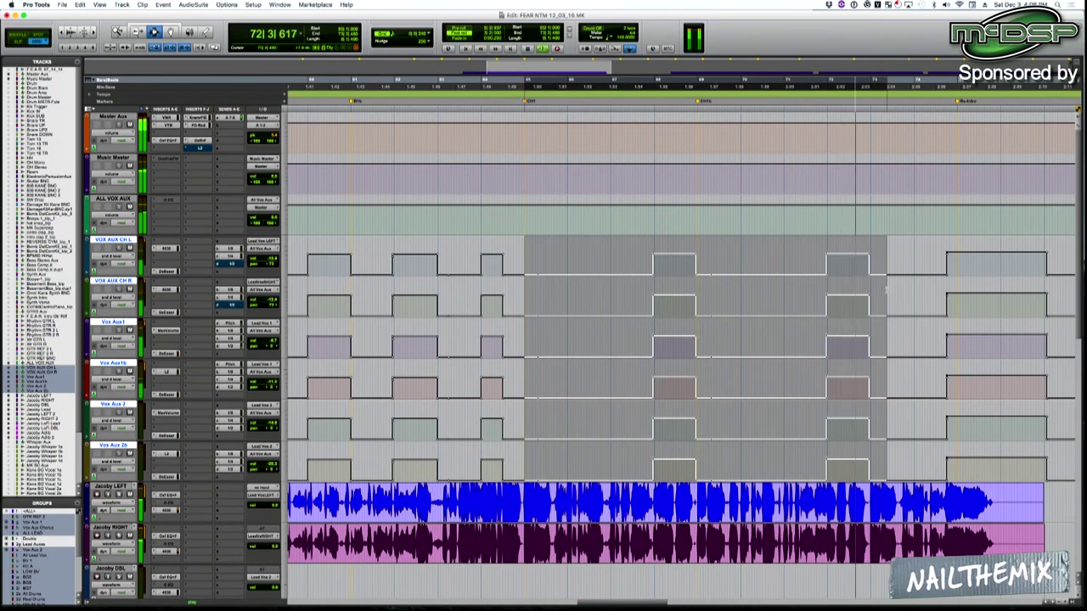
click(868, 290)
key(t)
key(t)
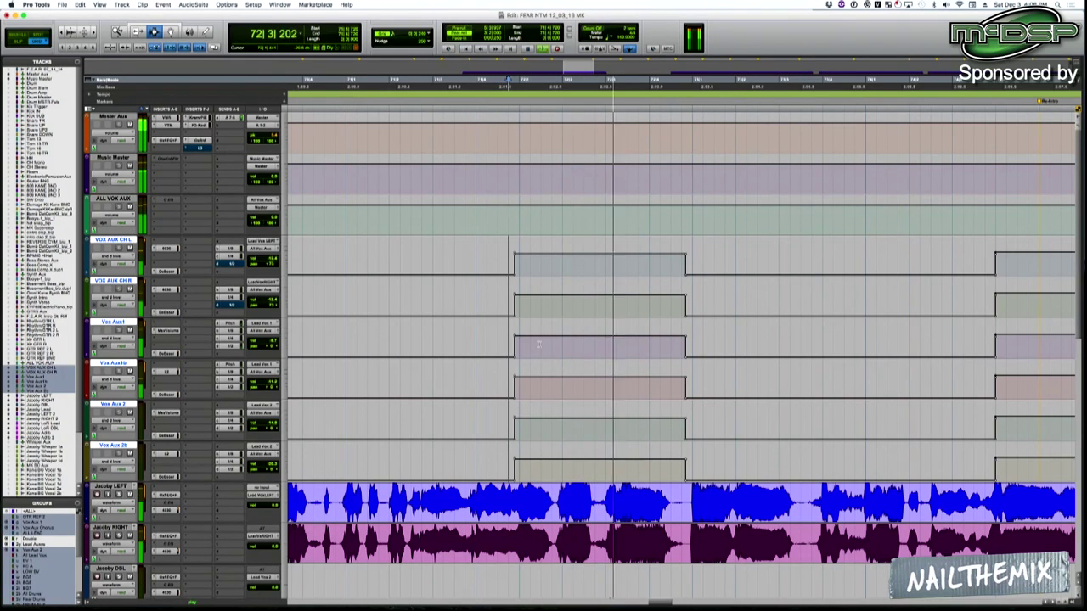
key(r)
key(r)
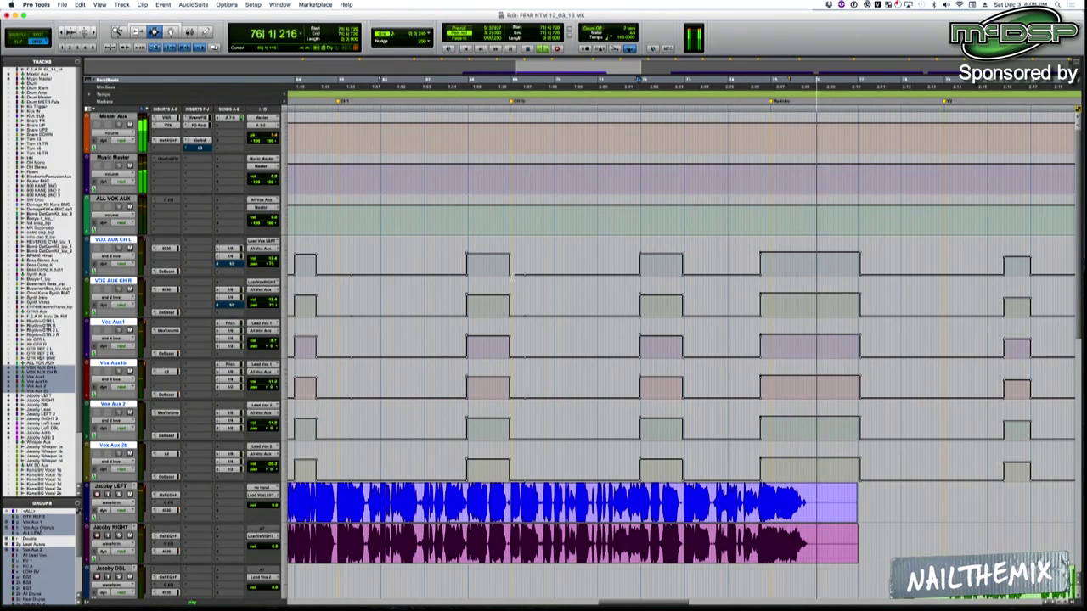
Trim the level of the raised send section leading up to bar 77 slightly on the six auxes.
key(F6)
drag(797, 255, 797, 255)
key(F7)
click(765, 254)
Copy the six auxes' send automation from 65|1 to just past bar 77 and paste it at memory location 14, the second chorus.
drag(512, 246, 900, 261)
key(r)
key(r)
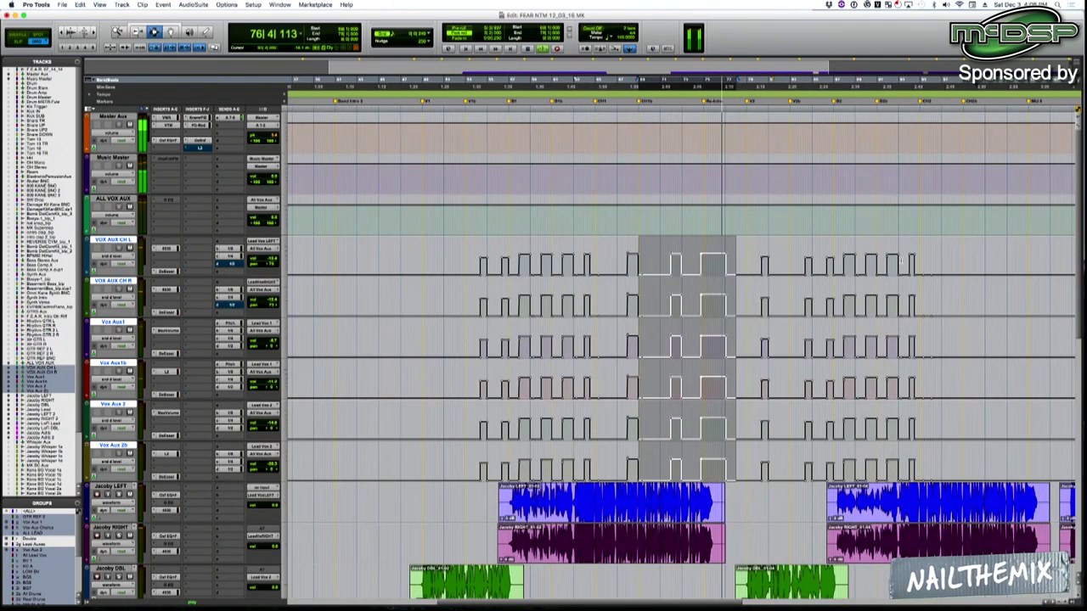
key(space)
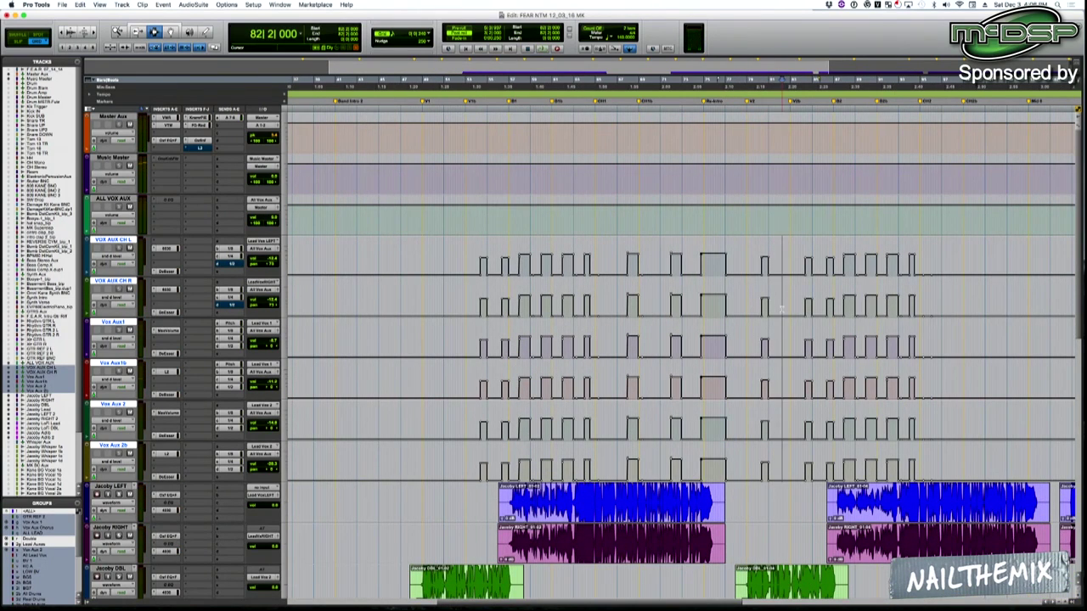
shift+click(747, 306)
key(r)
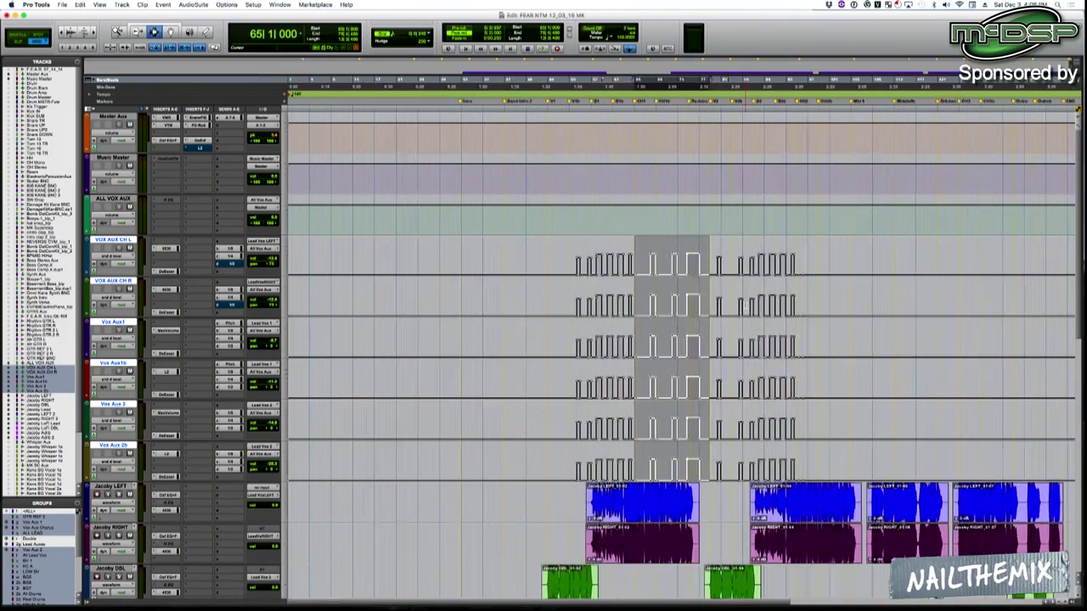
key(KP_Decimal)
key(1)
key(4)
key(KP_Decimal)
key(v)
key(r)
Paste the copied chorus send automation at memory location 19, at 125|1, on the six auxes.
key(KP_Decimal)
key(1)
key(9)
key(KP_Decimal)
key(v)
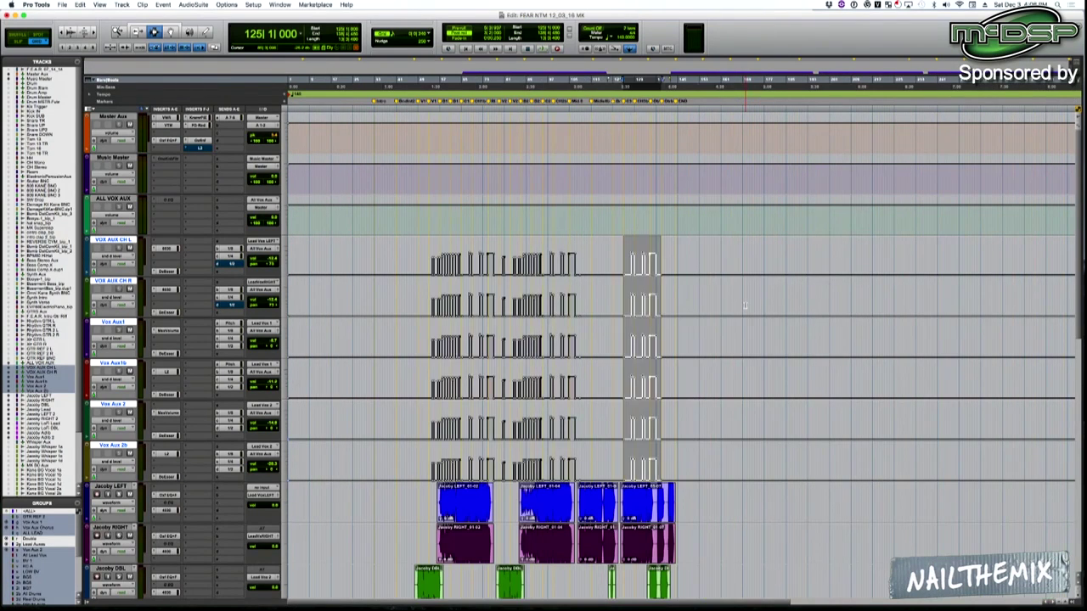
key(t)
key(t)
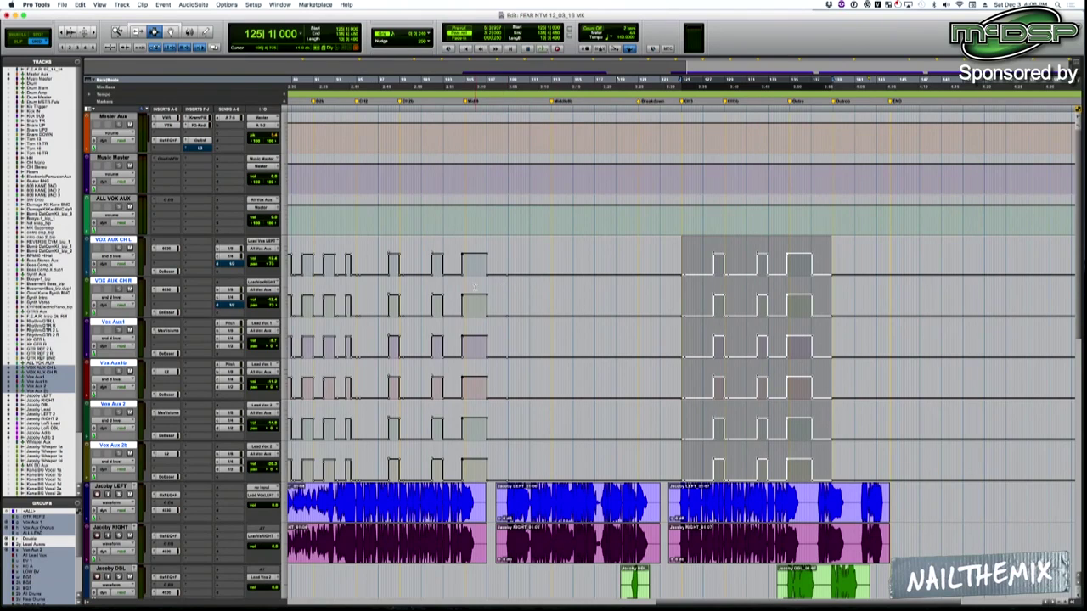
Play from the end of the second chorus into the Mid 8 and check the throws against the vocal clips.
click(494, 293)
key(space)
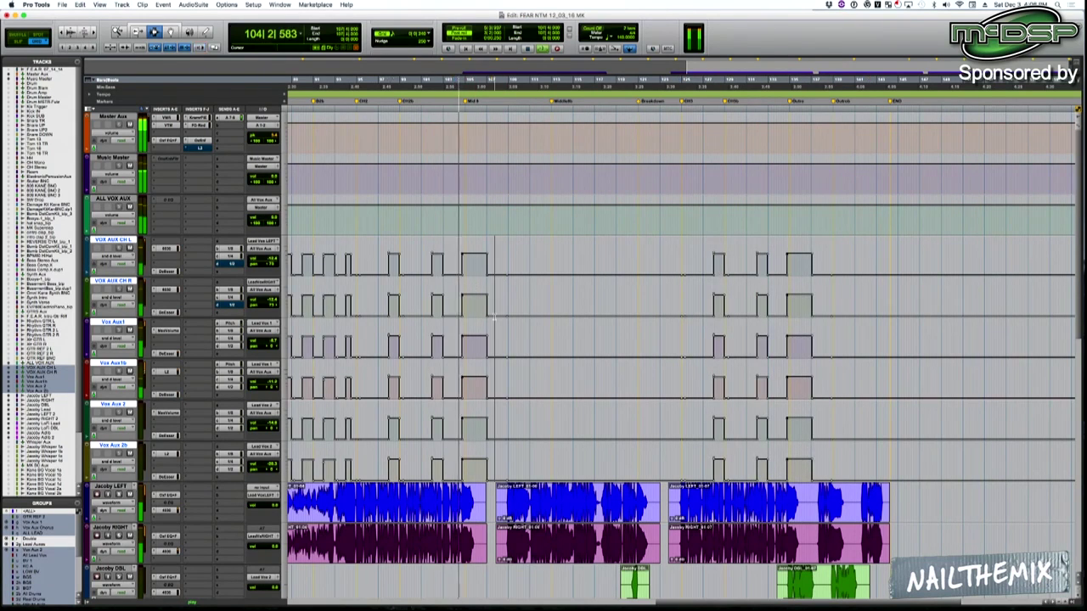
key(t)
key(t)
scroll(662, 373, down, 4)
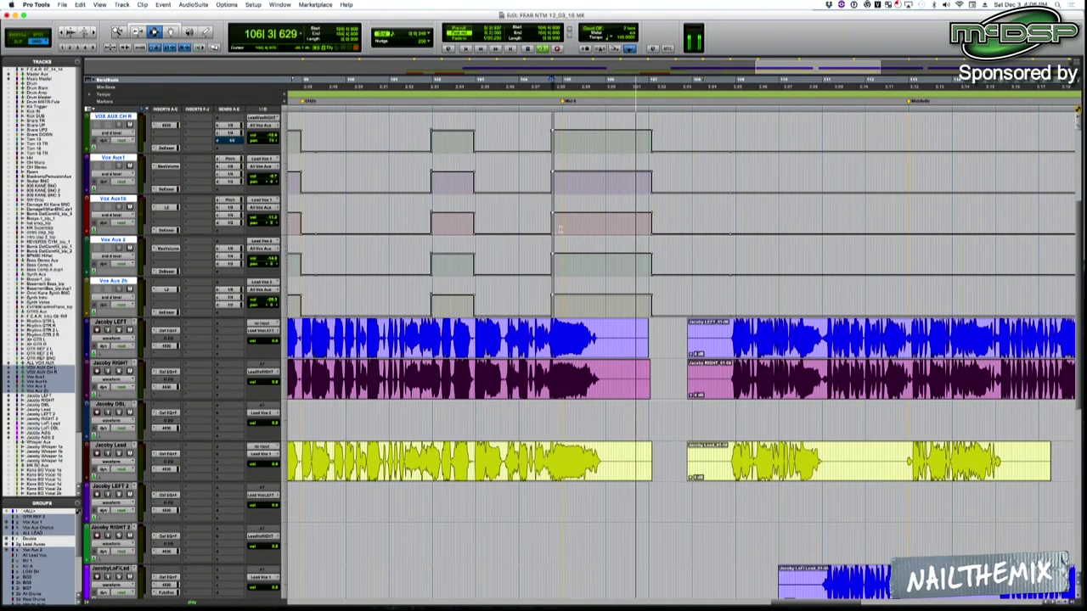
drag(561, 225, 634, 225)
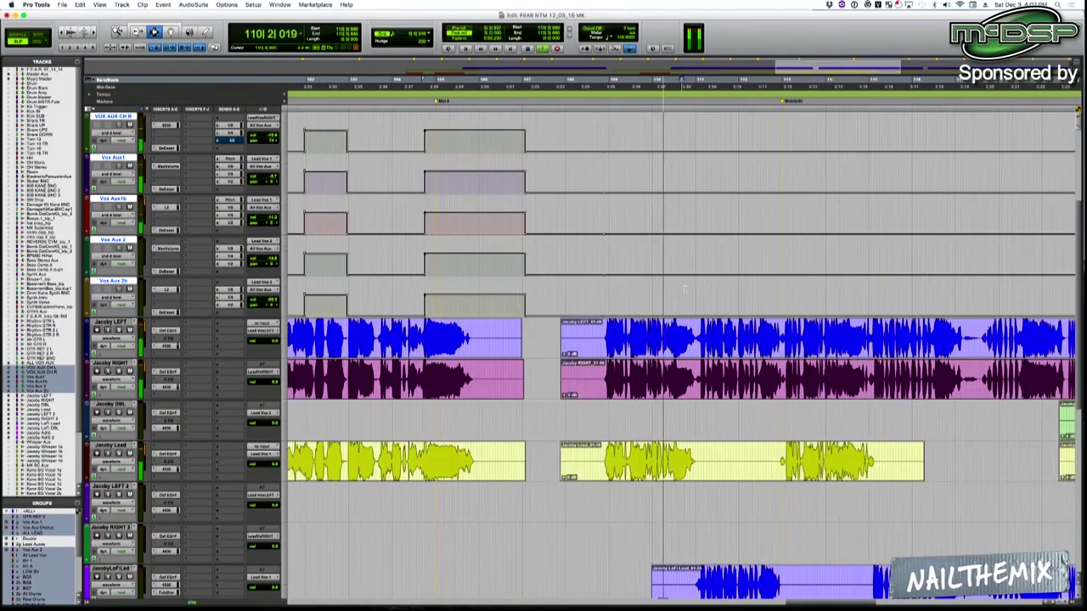
key(r)
key(r)
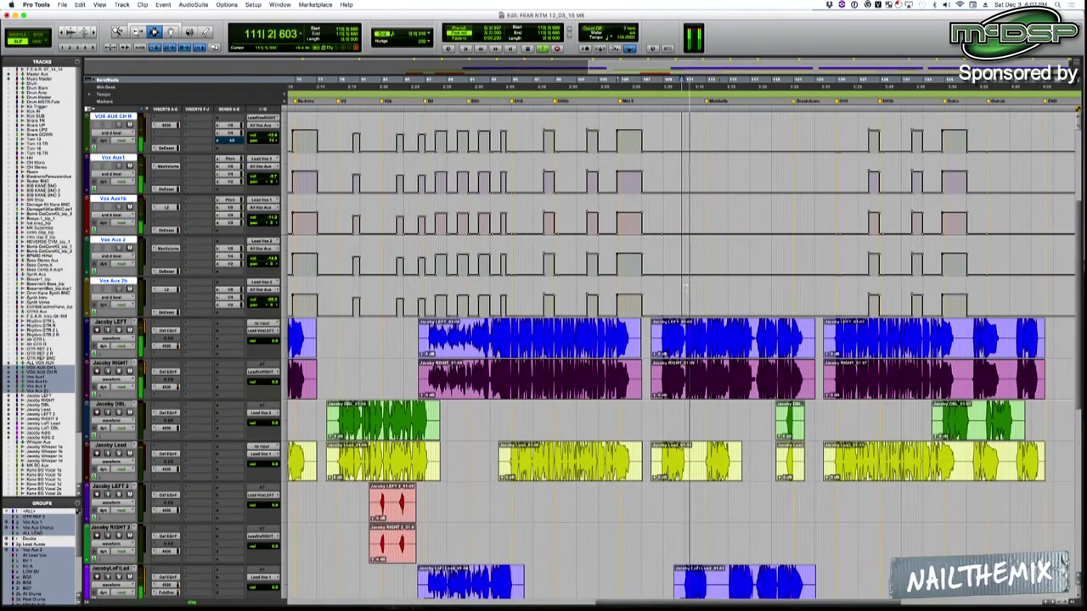
Suspend the track groups and play the Mid 8 from about bar 112 with only the LoFi lead track selected.
scroll(684, 286, down, 4)
key(super+shift+g)
click(698, 416)
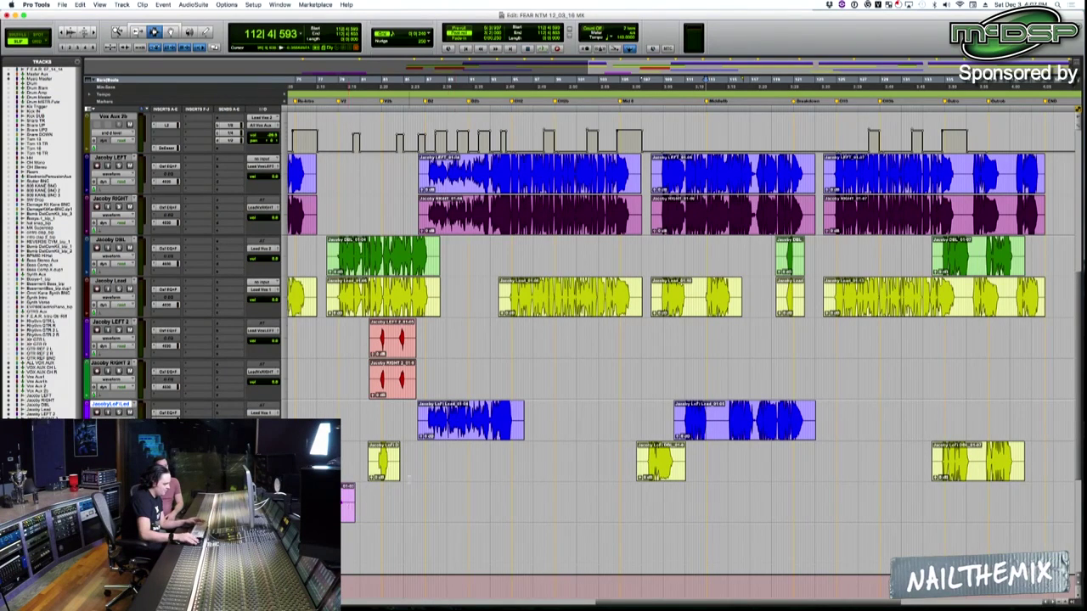
key(space)
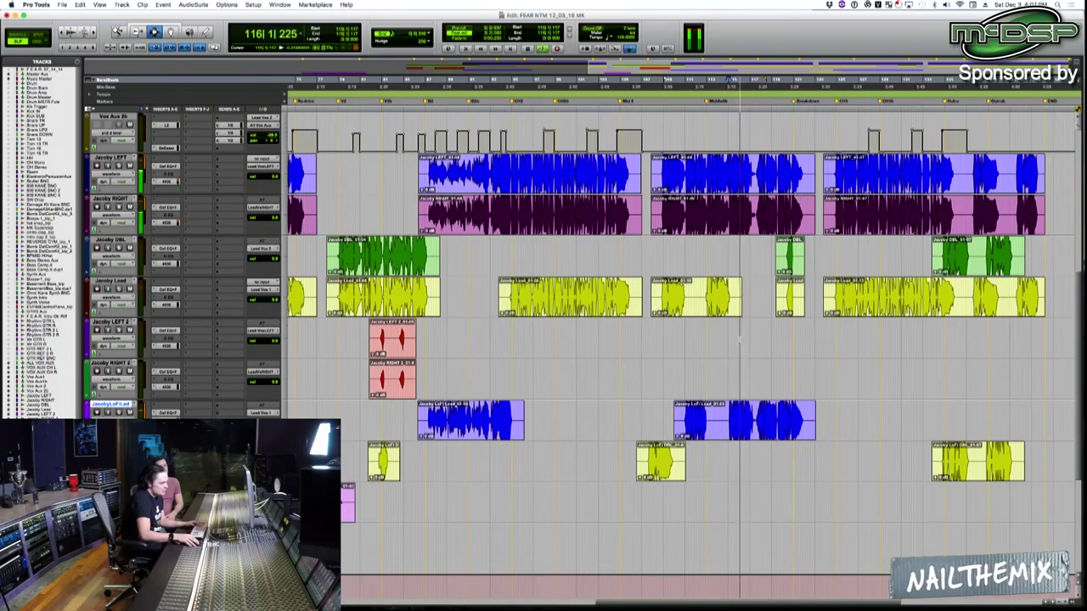
Place the cursor on the lead vocal track at about bar 111 and play the Mid 8 vocals.
drag(758, 339, 761, 339)
key(t)
key(t)
click(414, 300)
key(space)
key(space)
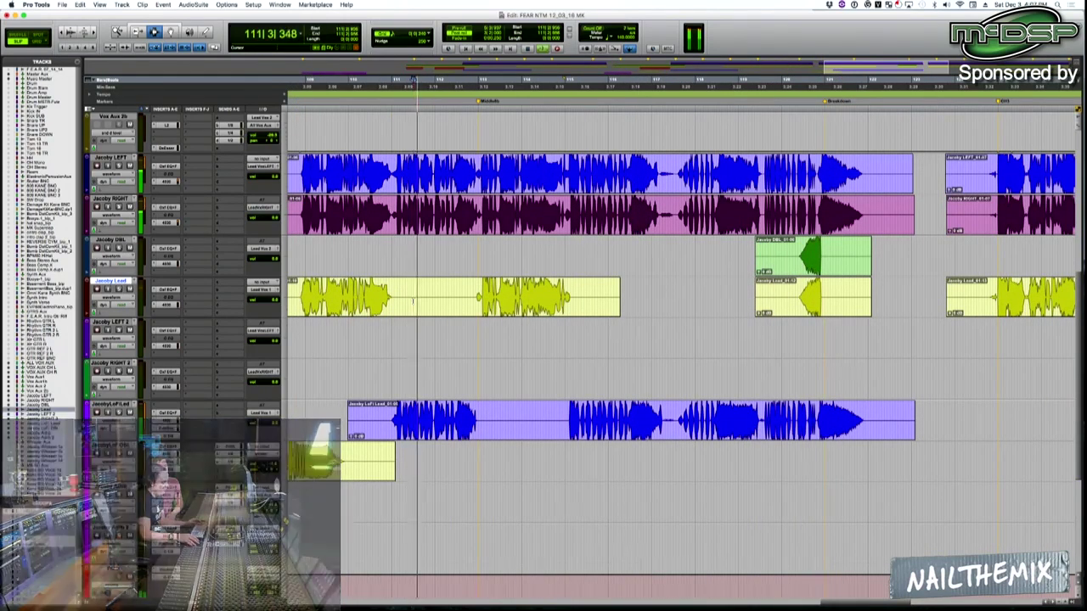
Raise the LoFi lead vocal track's volume slightly while the Mid 8 plays.
key(r)
key(r)
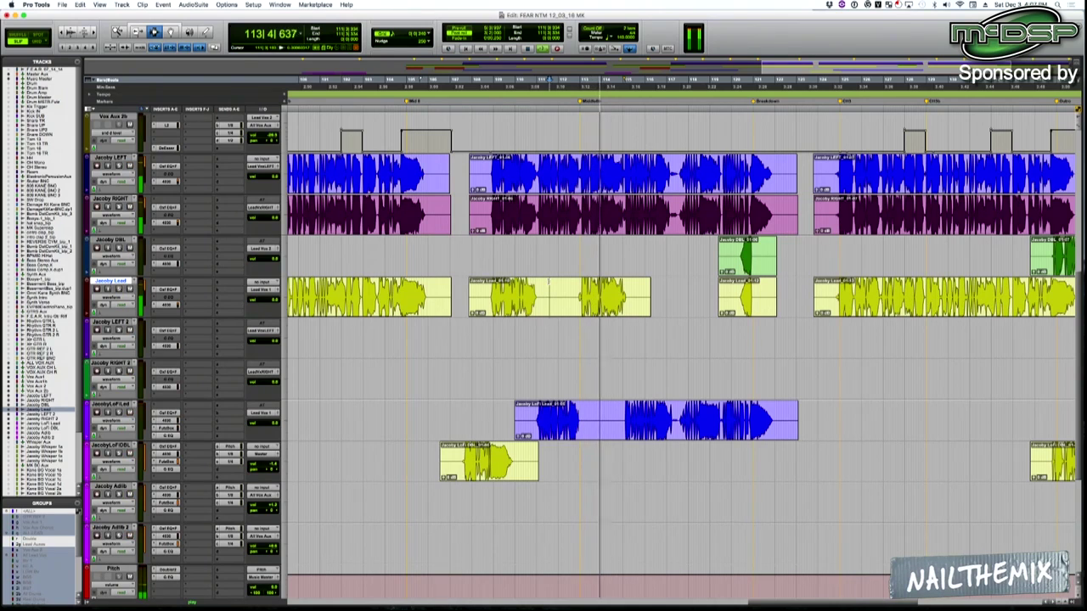
key(r)
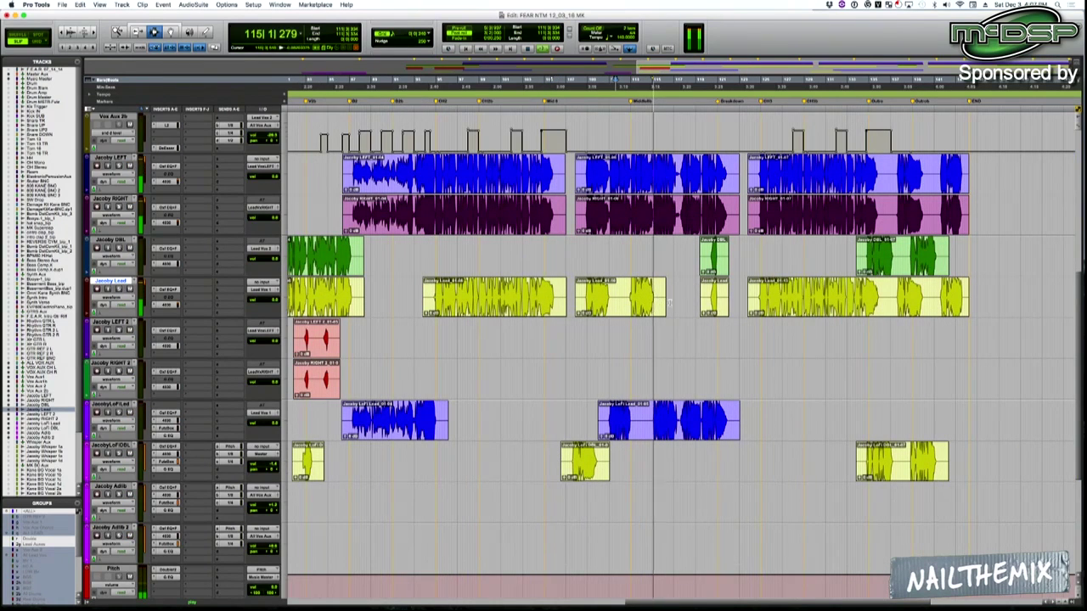
key(p)
key(r)
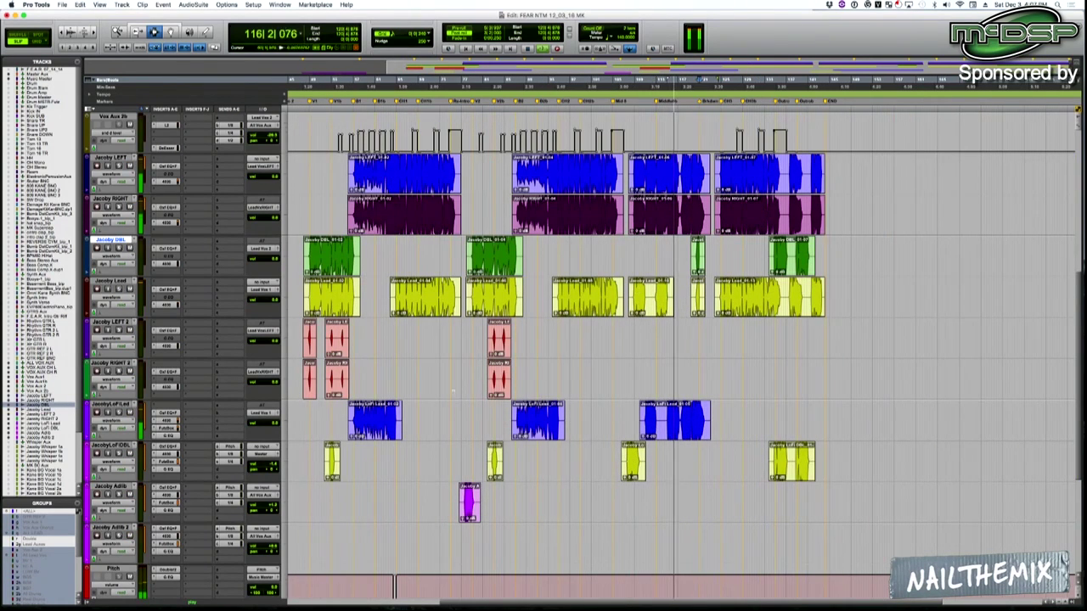
click(344, 416)
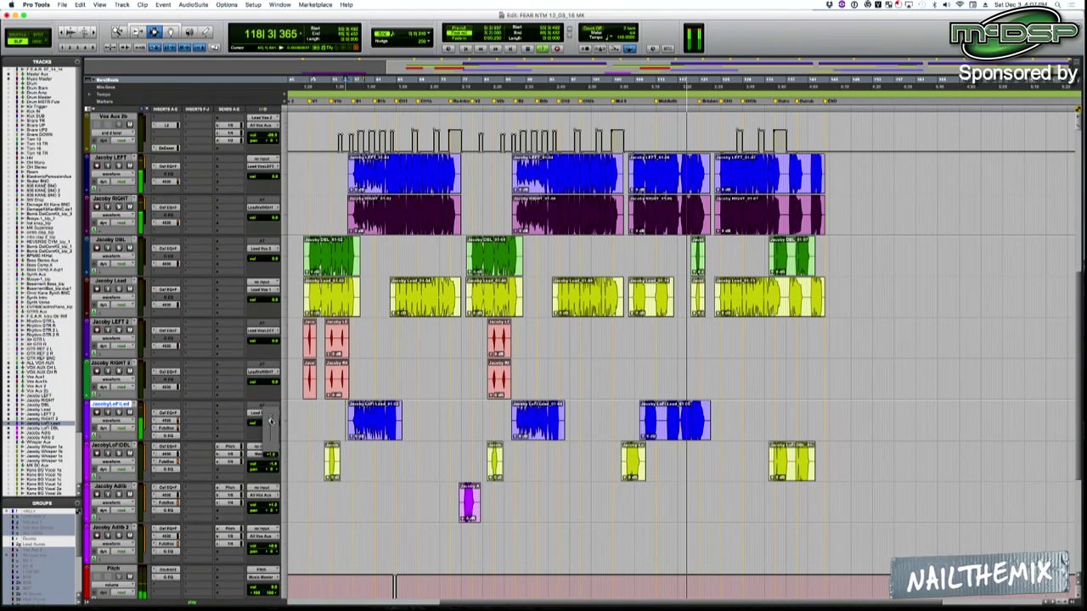
scroll(270, 420, down, 5)
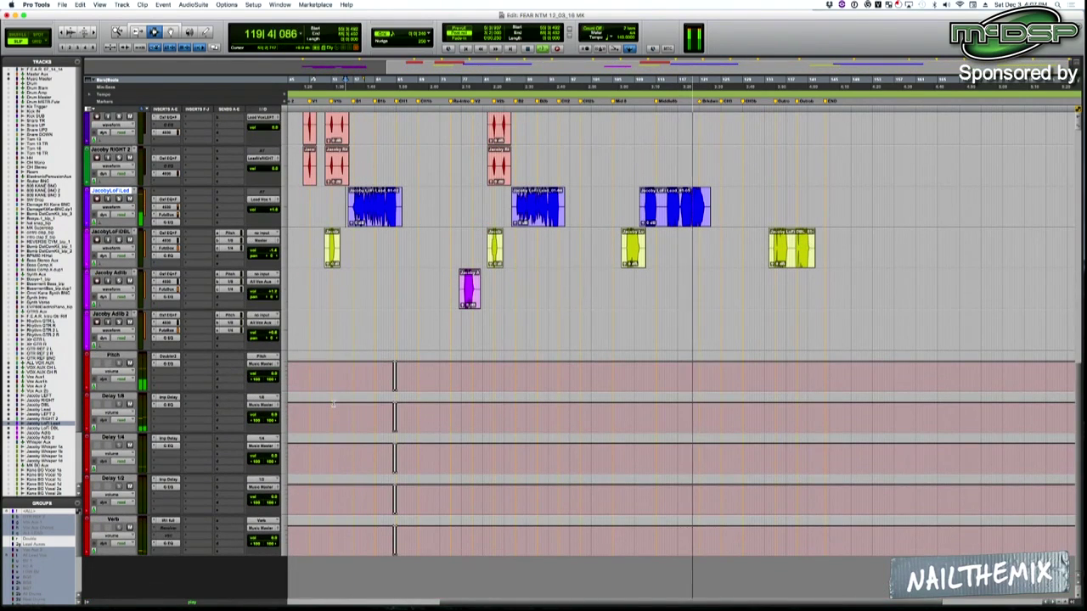
click(261, 207)
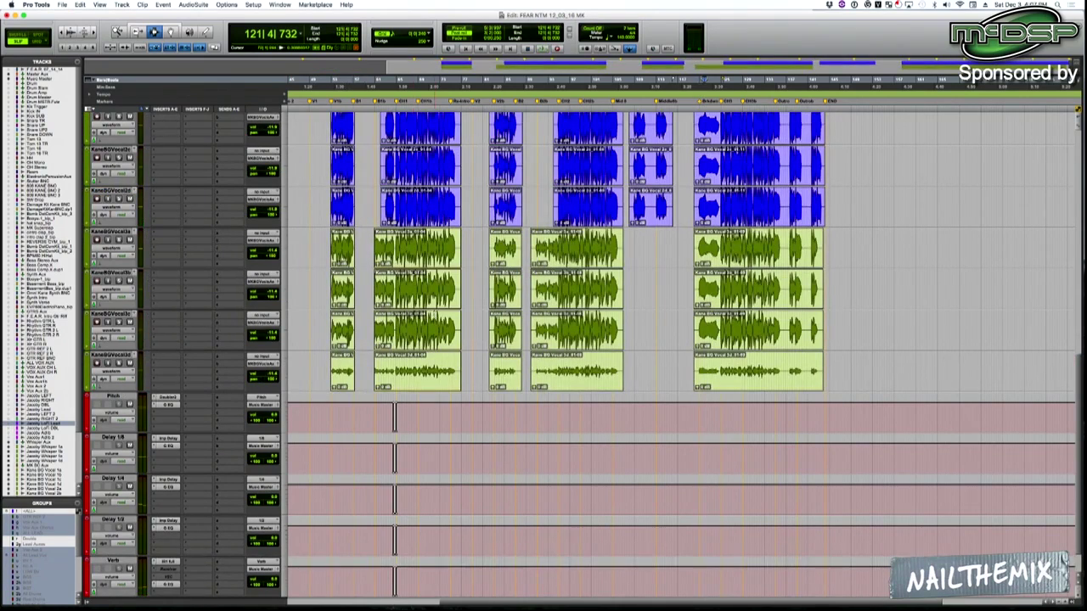
Raise the MK BC Aux volume automation across the breakdown, from bar 119 to bar 125.
scroll(679, 356, up, 8)
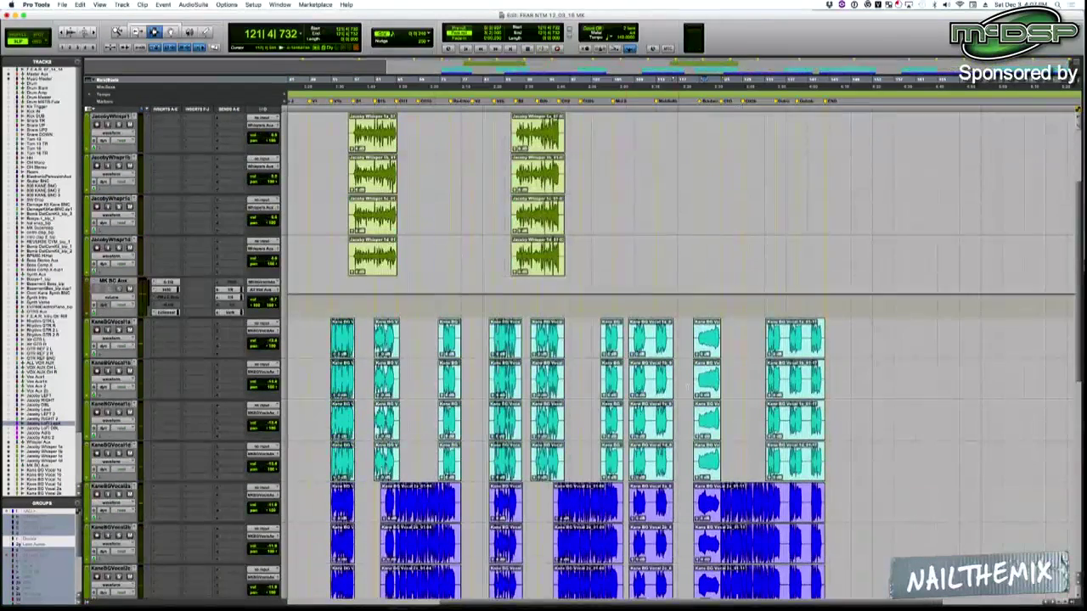
scroll(680, 357, up, 2)
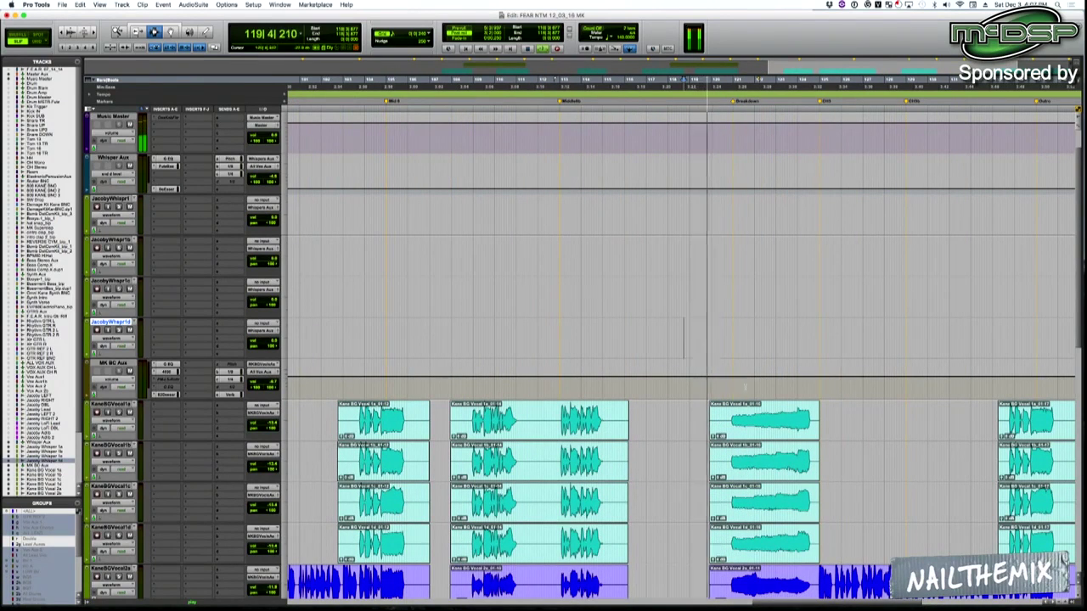
click(681, 373)
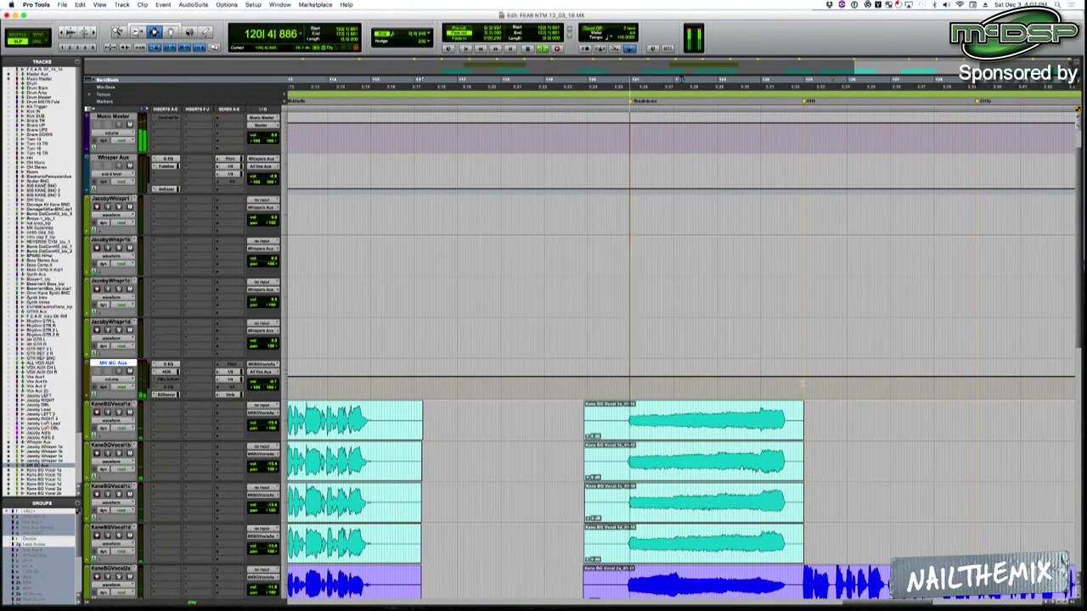
drag(801, 383, 582, 369)
key(F7)
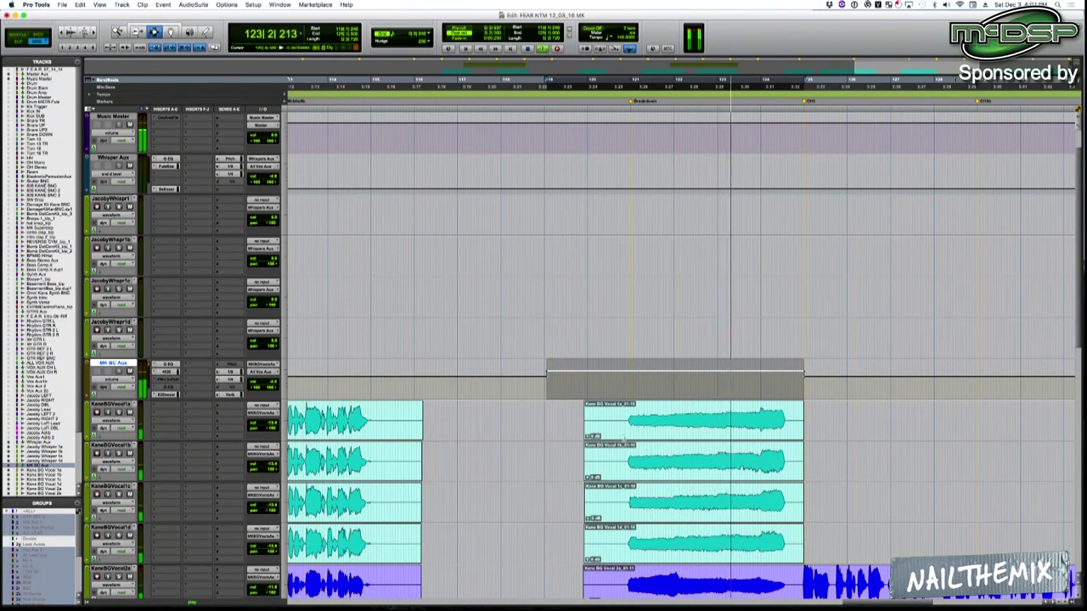
Re-enable the track groups and fine-tune the raised breakdown section of the MK BC Aux volume automation while it plays.
click(624, 439)
key(space)
key(space)
key(super+shift+g)
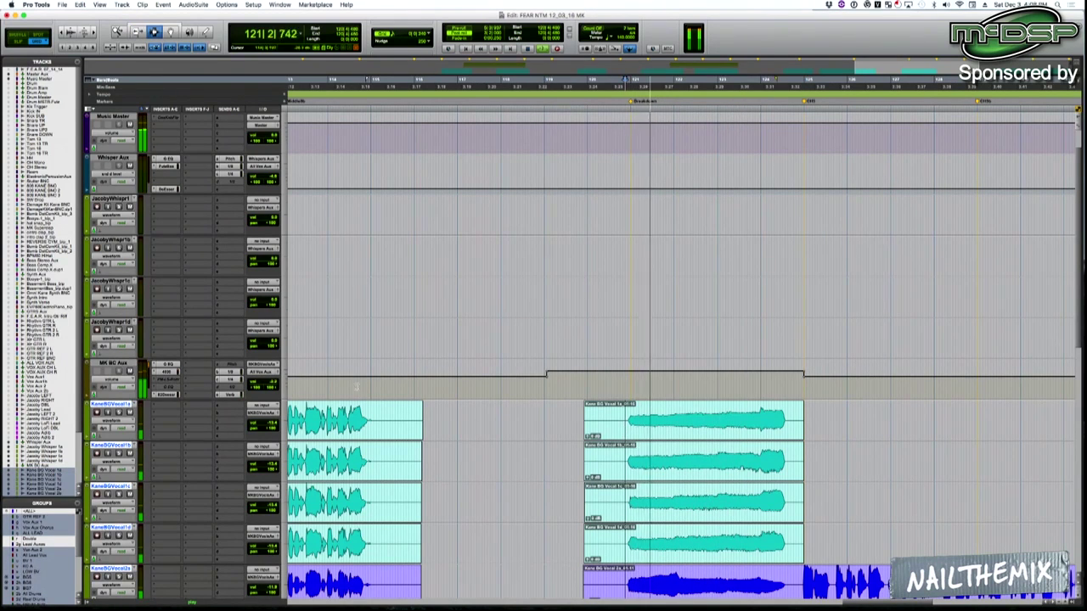
click(714, 383)
key(t)
key(F6)
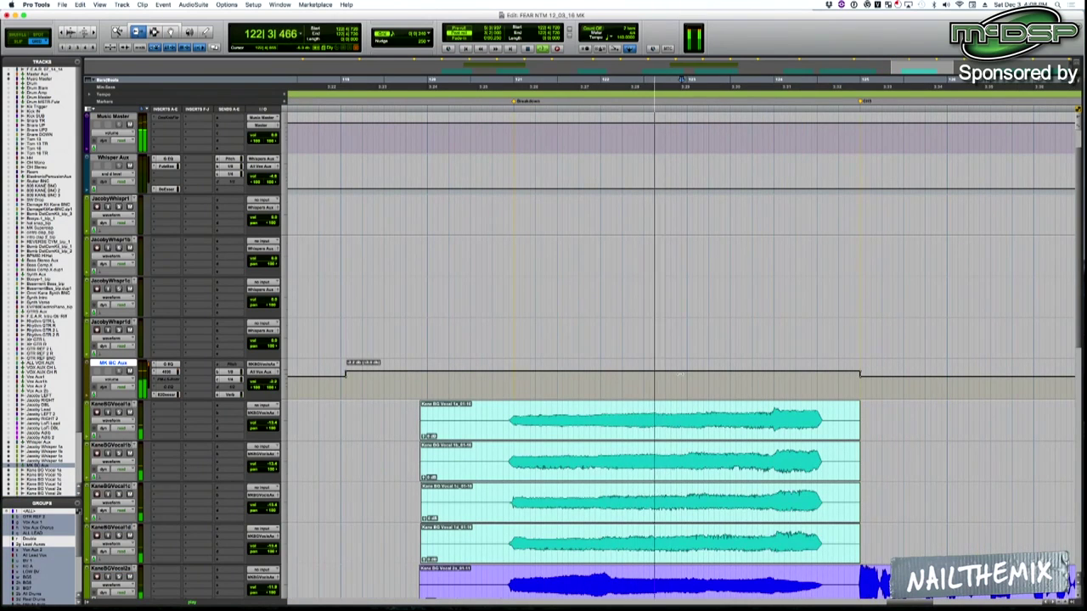
Switch all the BG Vocal tracks to volume automation view and select their breakdown phrase up to bar 125.
scroll(679, 373, down, 3)
key(F7)
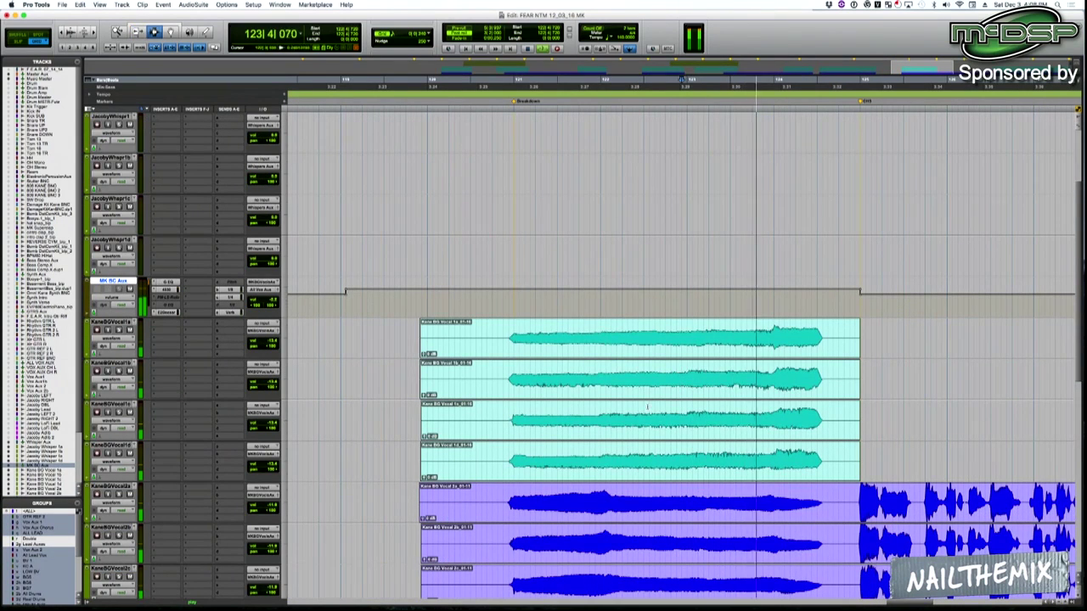
click(647, 408)
key(minus)
key(space)
drag(859, 350, 408, 360)
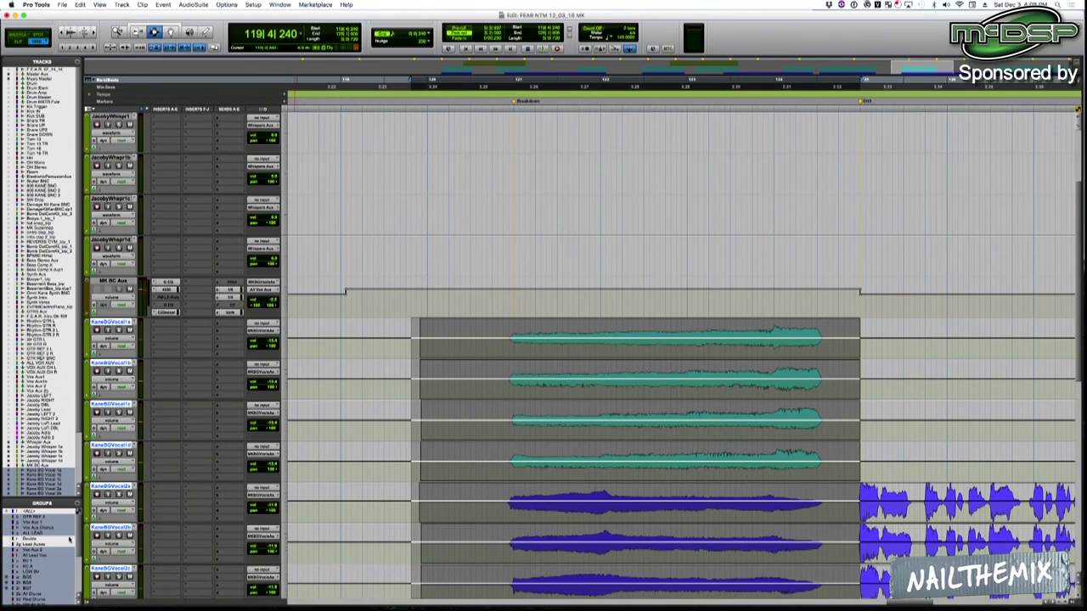
Turn off the group linking all backing vocals and solo the BG Vocal 1, 2 and 3 stacks in turn across the breakdown.
scroll(68, 547, down, 3)
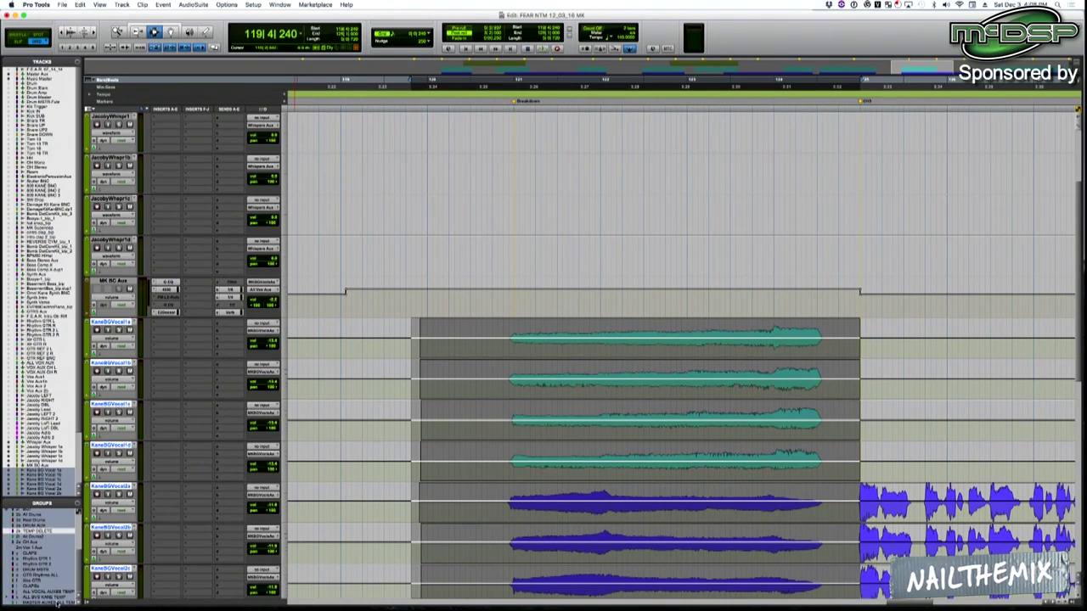
drag(314, 462, 858, 404)
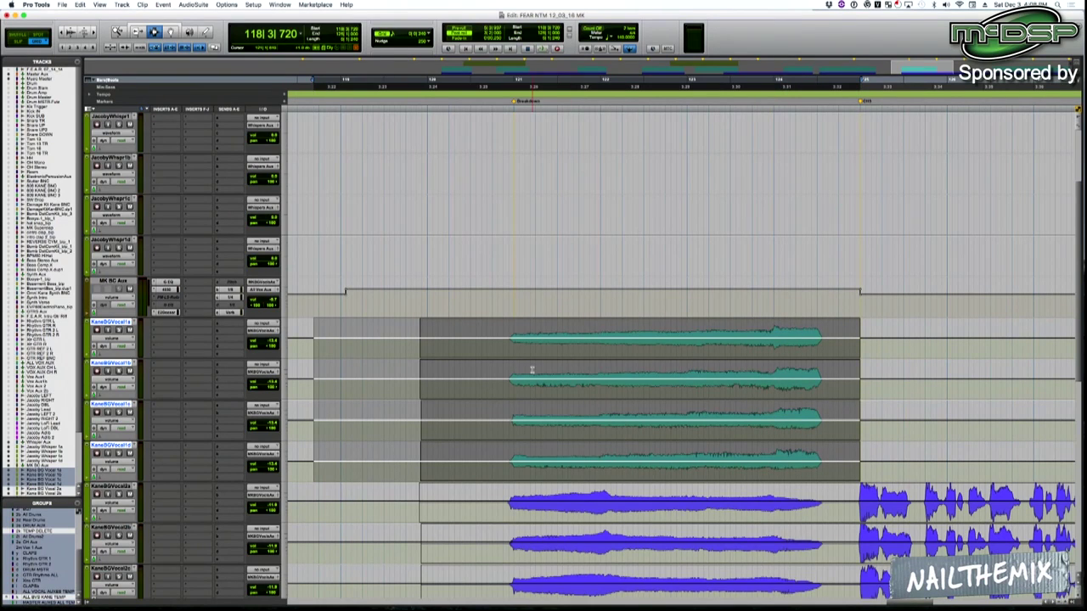
click(509, 384)
key(space)
key(space)
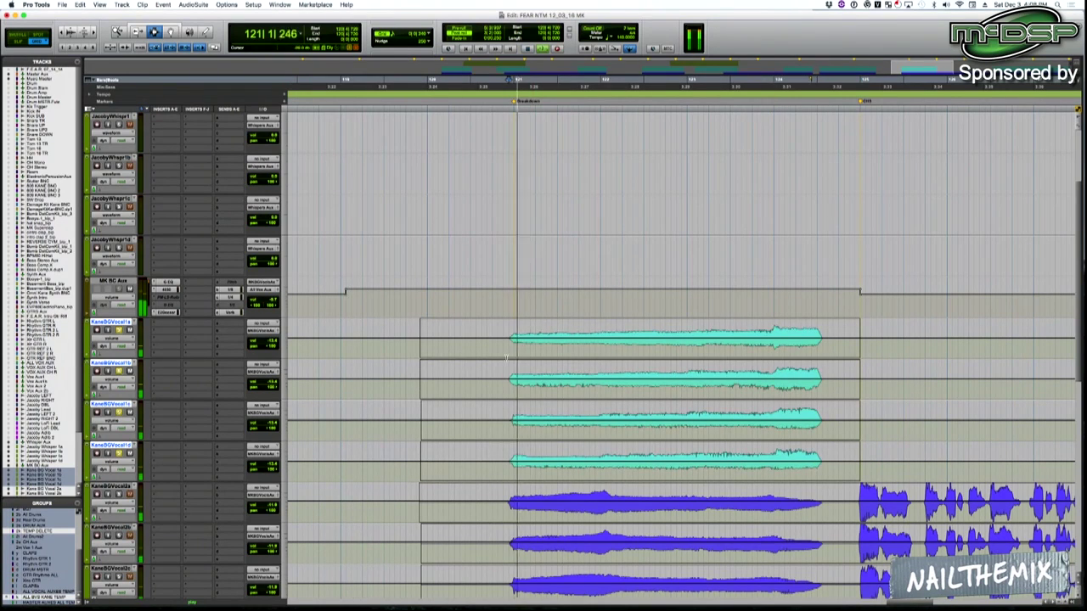
scroll(506, 407, down, 3)
scroll(506, 406, down, 1)
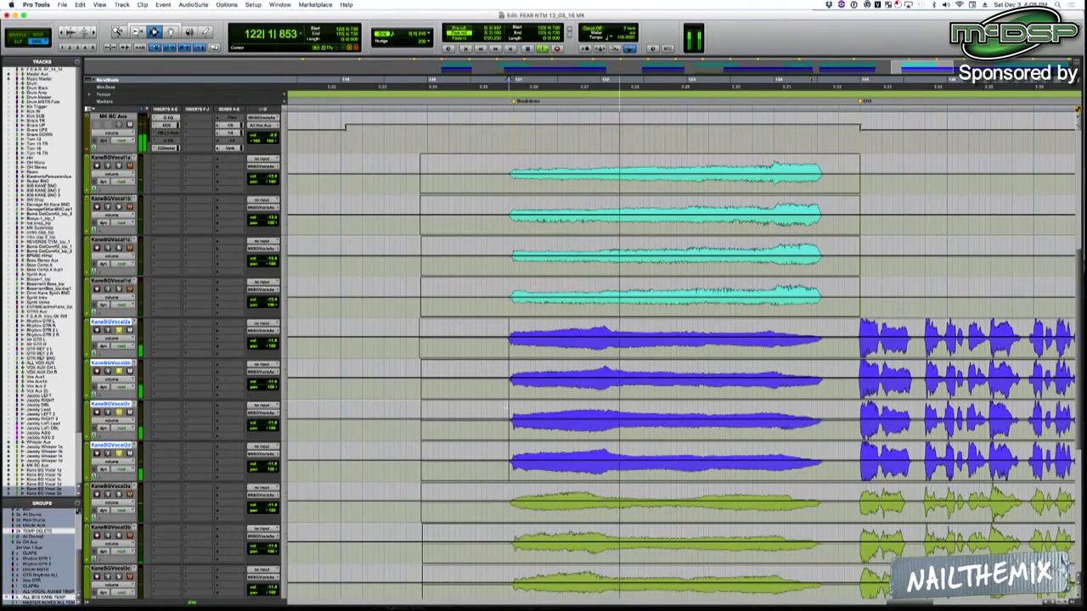
scroll(508, 401, down, 4)
click(110, 323)
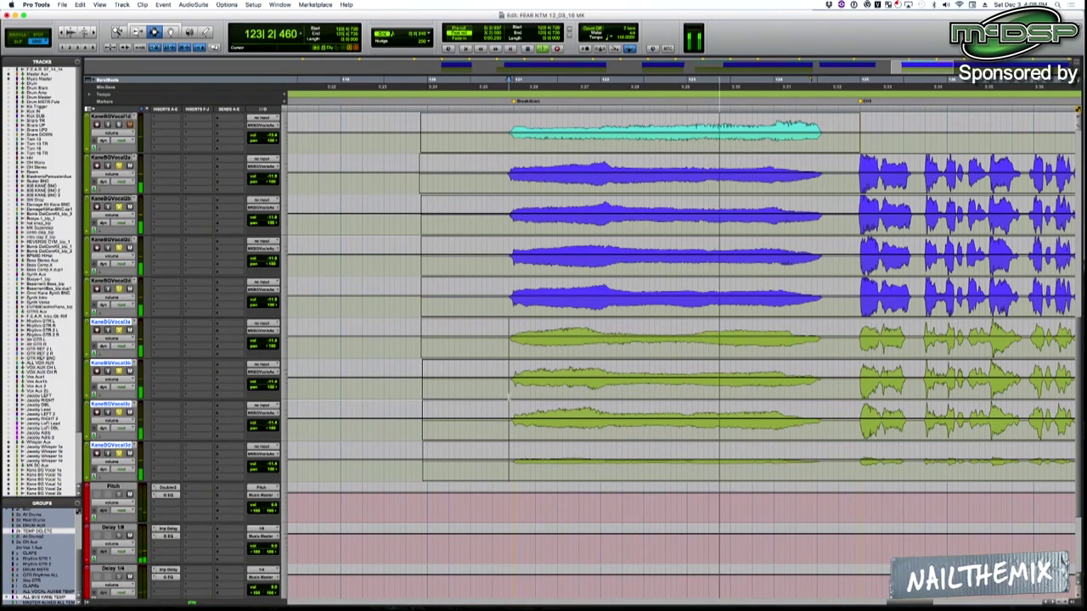
Raise the volume automation of the four BG Vocal 3 tracks across the breakdown and fine-tune it during playback.
drag(384, 349, 843, 354)
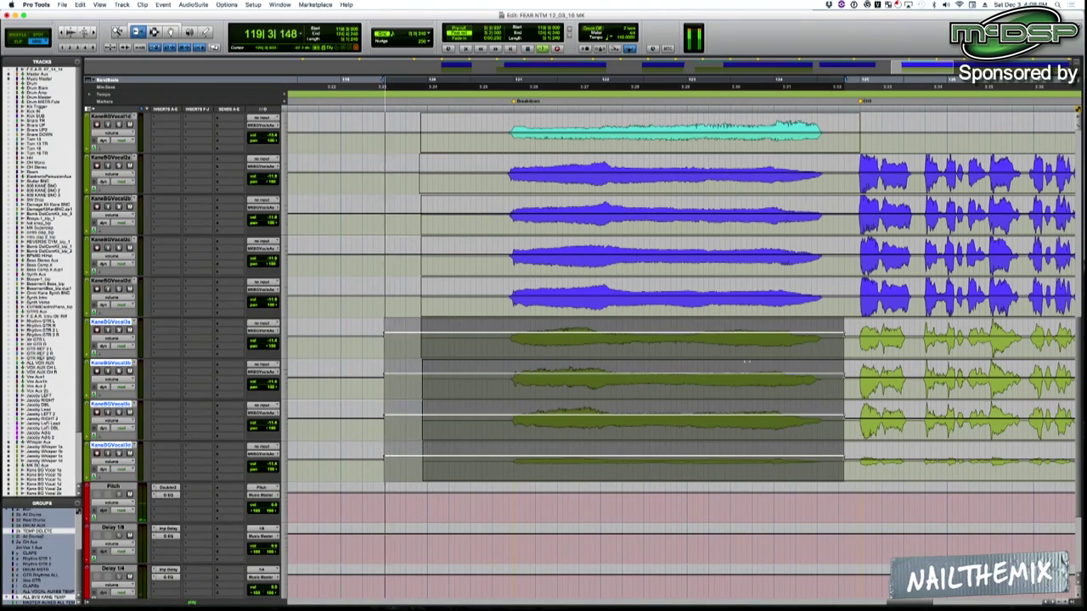
key(F7)
click(530, 357)
key(t)
key(r)
key(r)
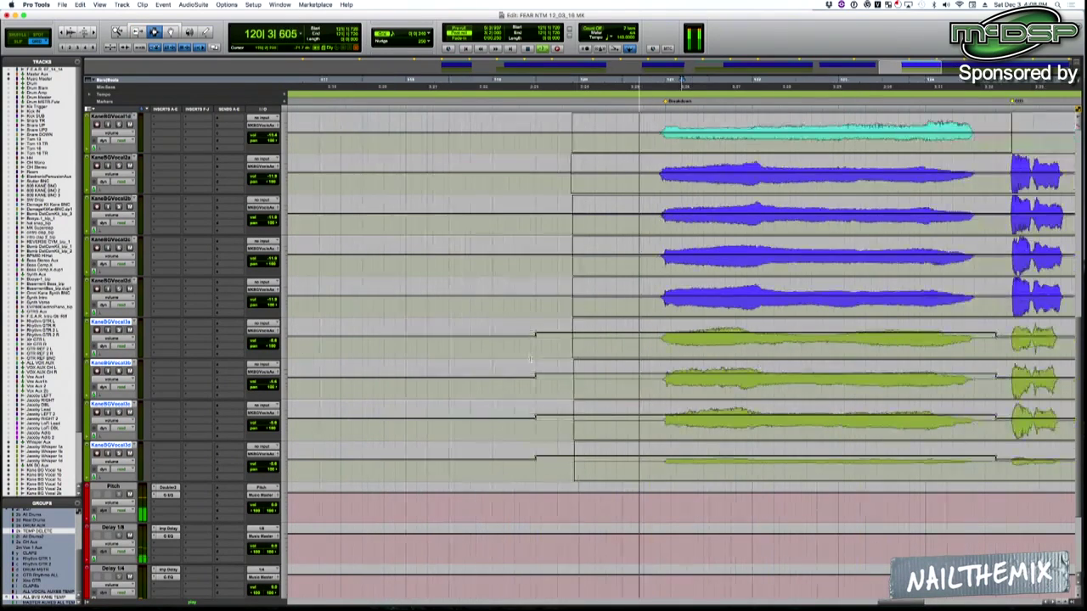
key(t)
key(F6)
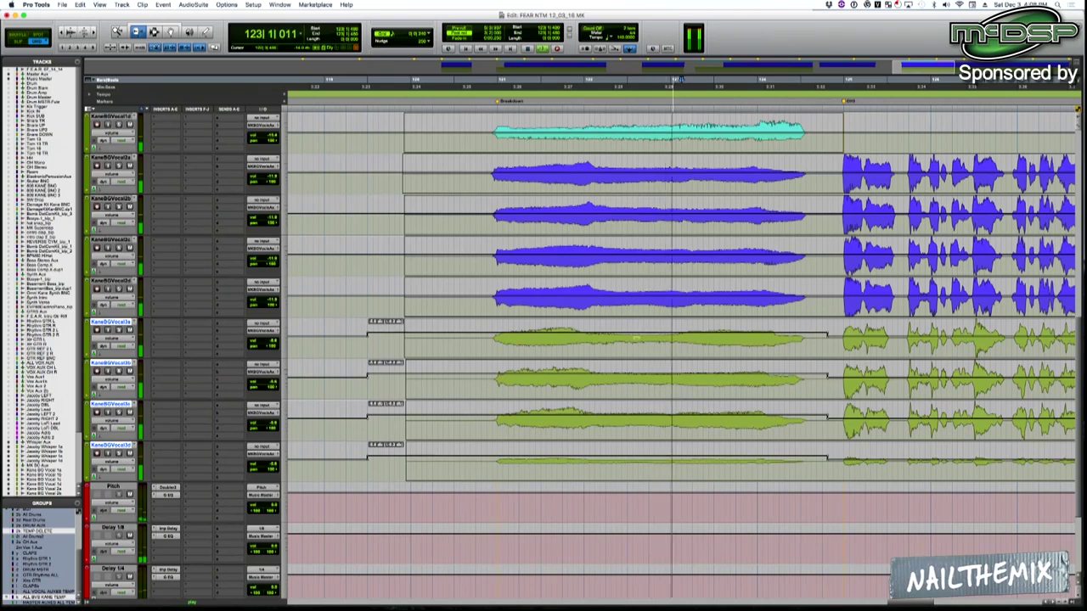
Raise the volume automation of the four BG Vocal 2 tracks slightly over the breakdown phrase.
scroll(616, 346, up, 3)
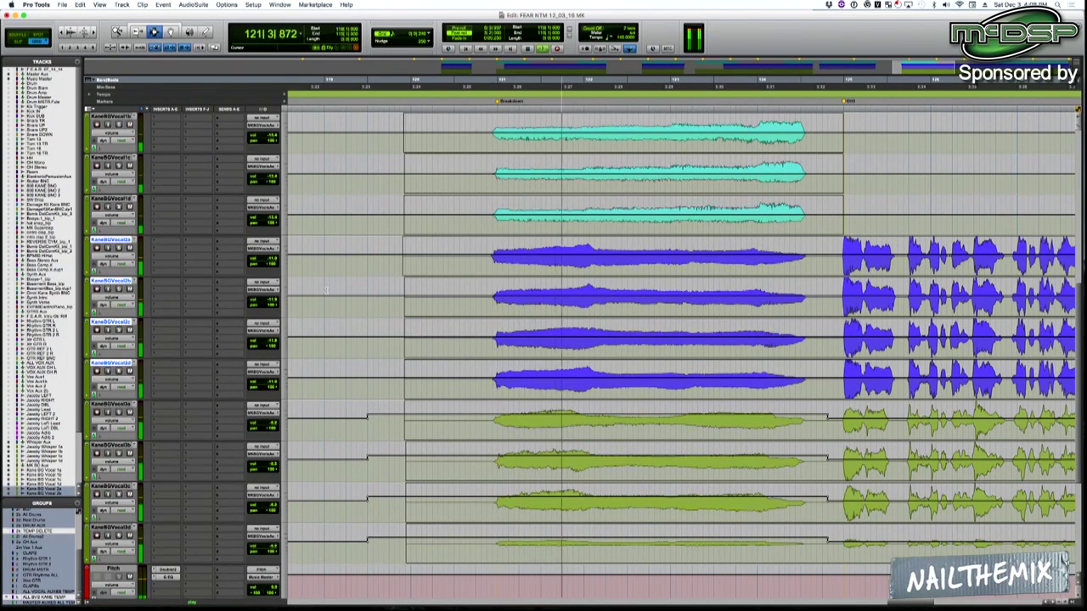
key(r)
drag(752, 386, 590, 262)
Select the breakdown phrase on the four BG Vocal 1 tracks and trim the breakdown section of the MK BC Aux volume.
scroll(590, 259, up, 3)
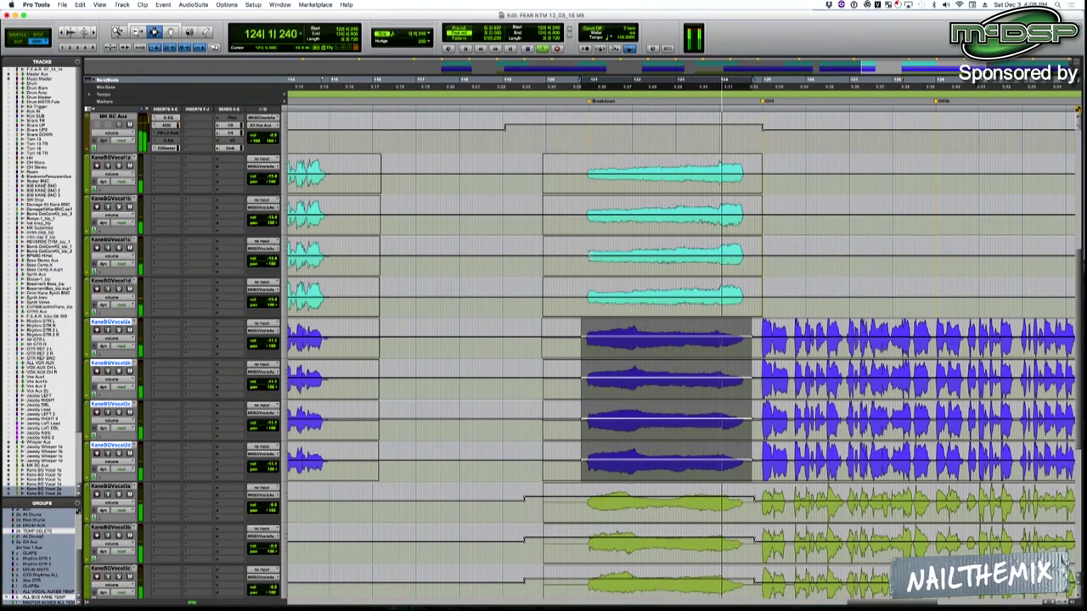
click(589, 255)
drag(580, 248, 751, 248)
scroll(617, 247, up, 3)
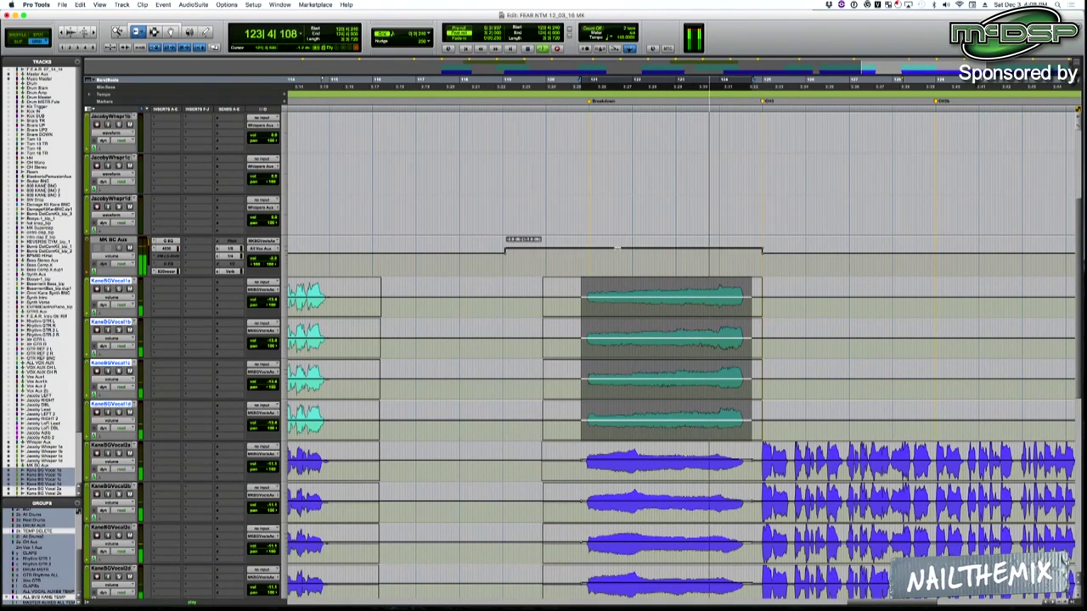
key(space)
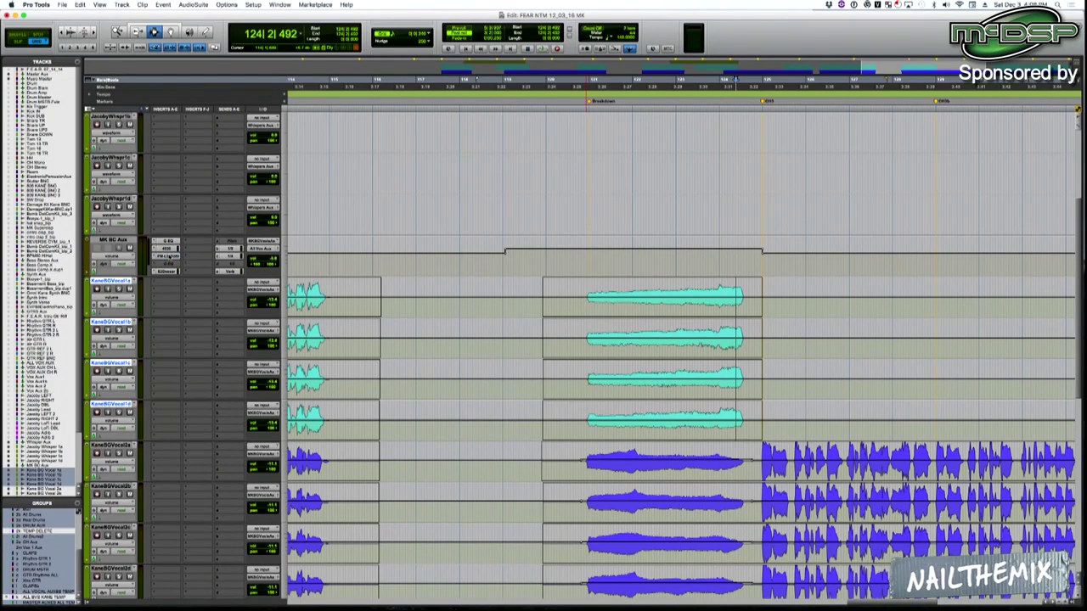
Open the P&M LS-Rotator plug-in on the MK BC Aux and play the soloed BG Vocal 1 tracks through it.
click(167, 255)
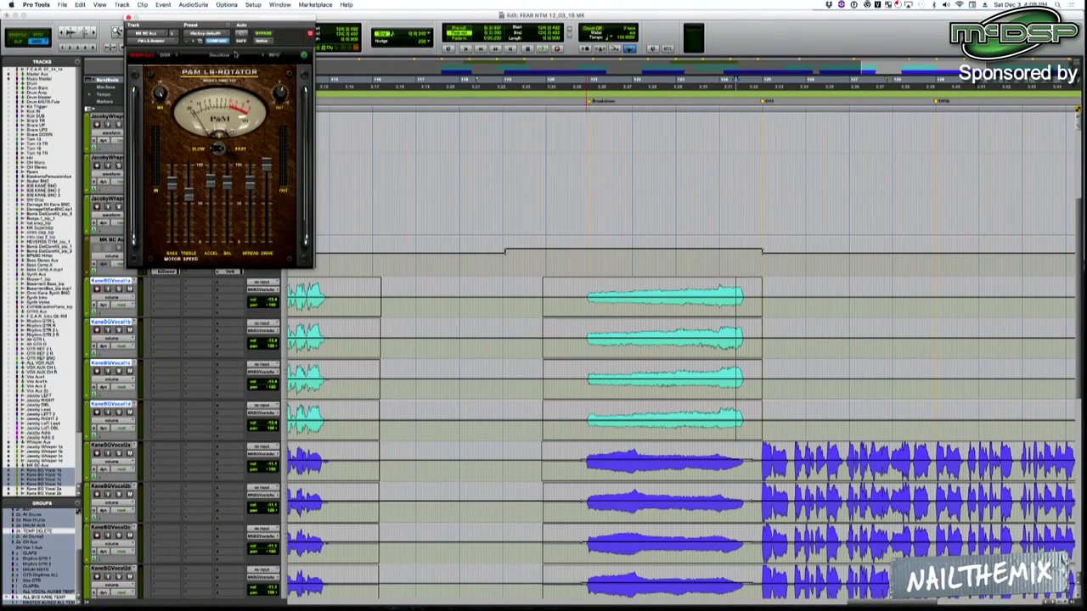
drag(259, 19, 482, 19)
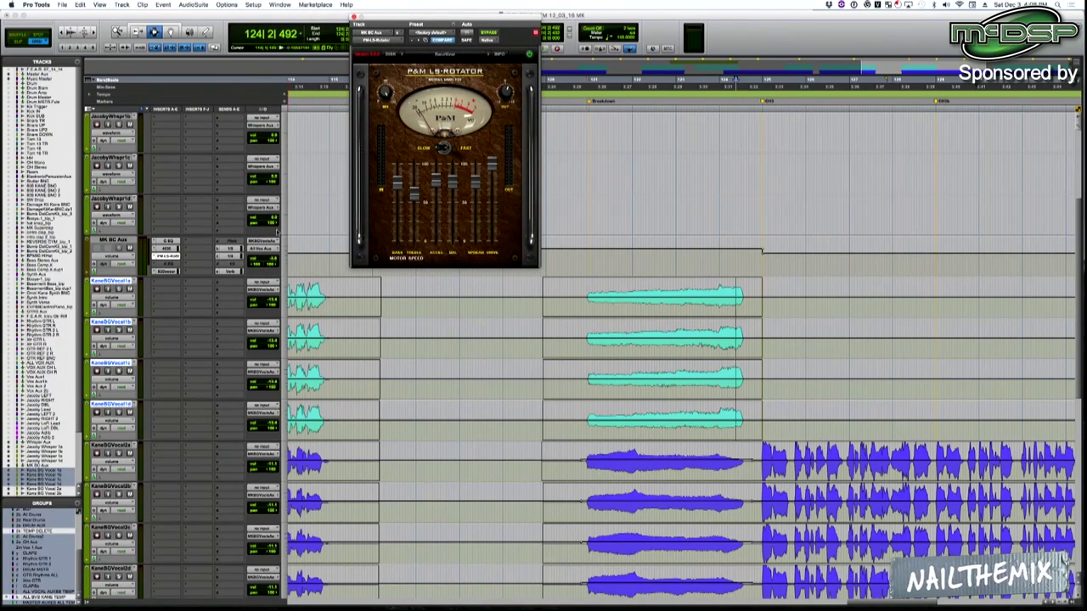
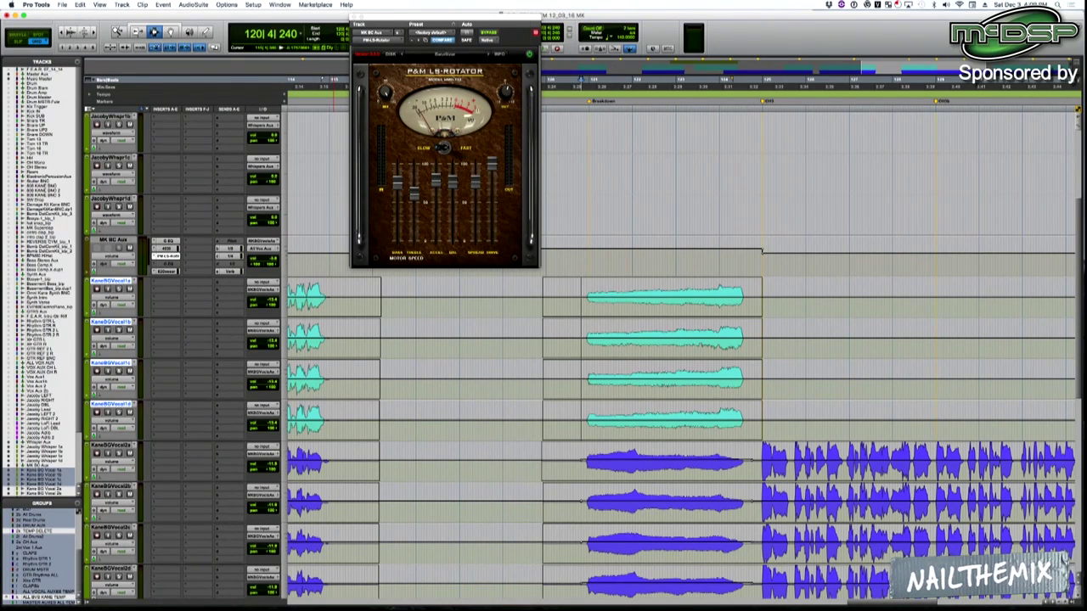
key(space)
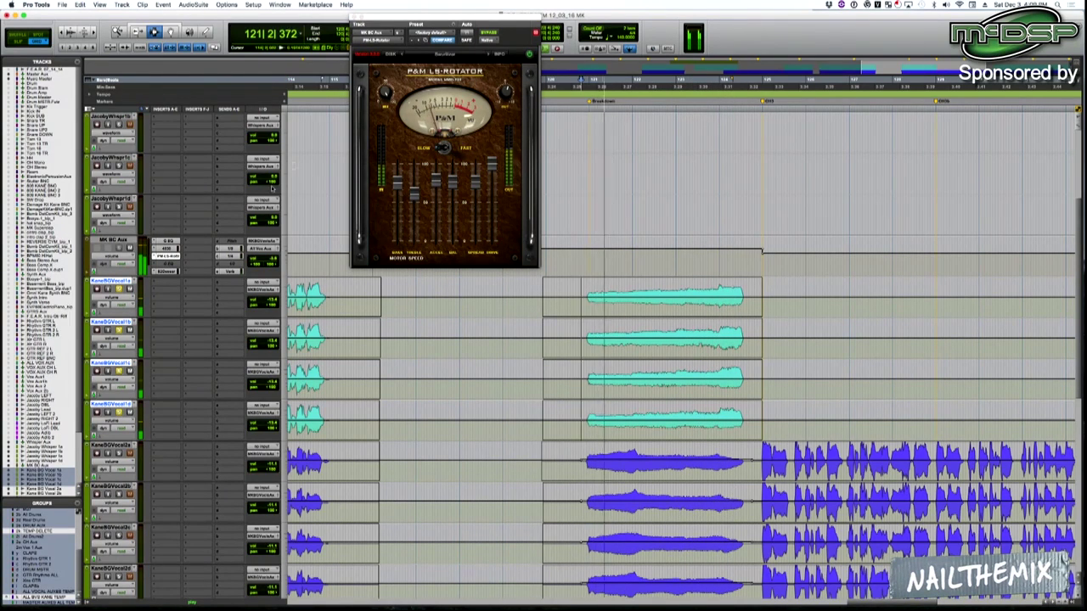
drag(412, 24, 388, 257)
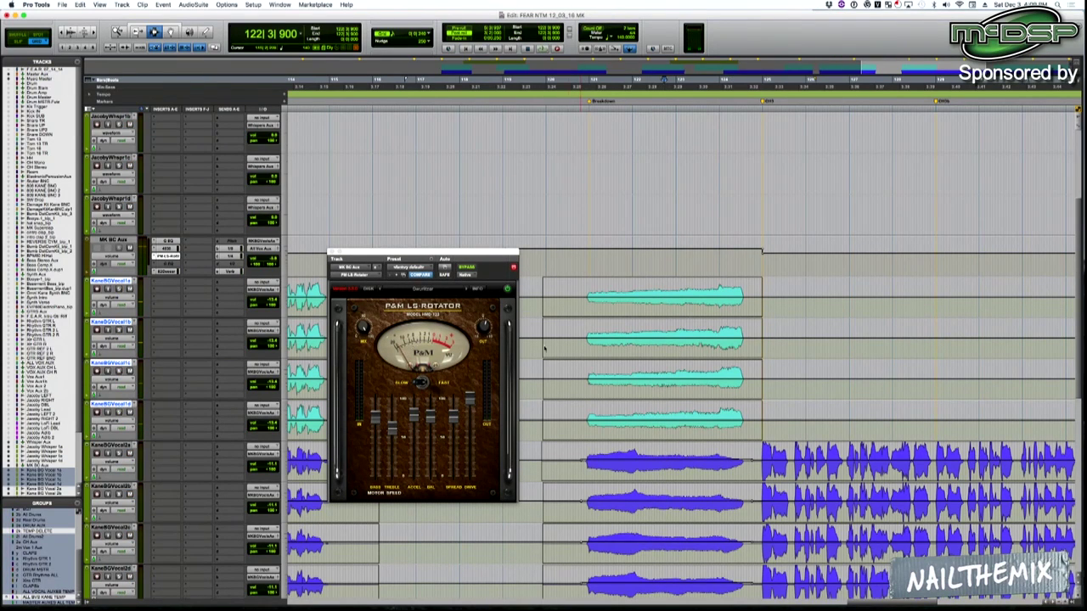
Solo the BG Vocal 2 and 3 stacks along with BG Vocal 1 and play them from the start of the breakdown.
scroll(600, 328, down, 3)
drag(593, 499, 703, 500)
click(587, 436)
key(space)
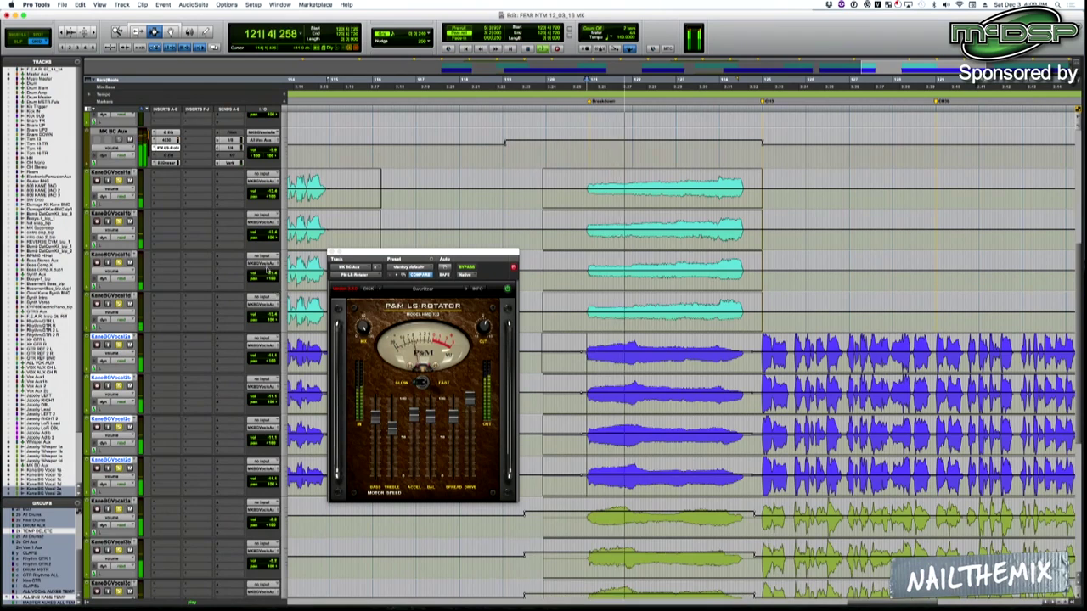
scroll(347, 260, up, 2)
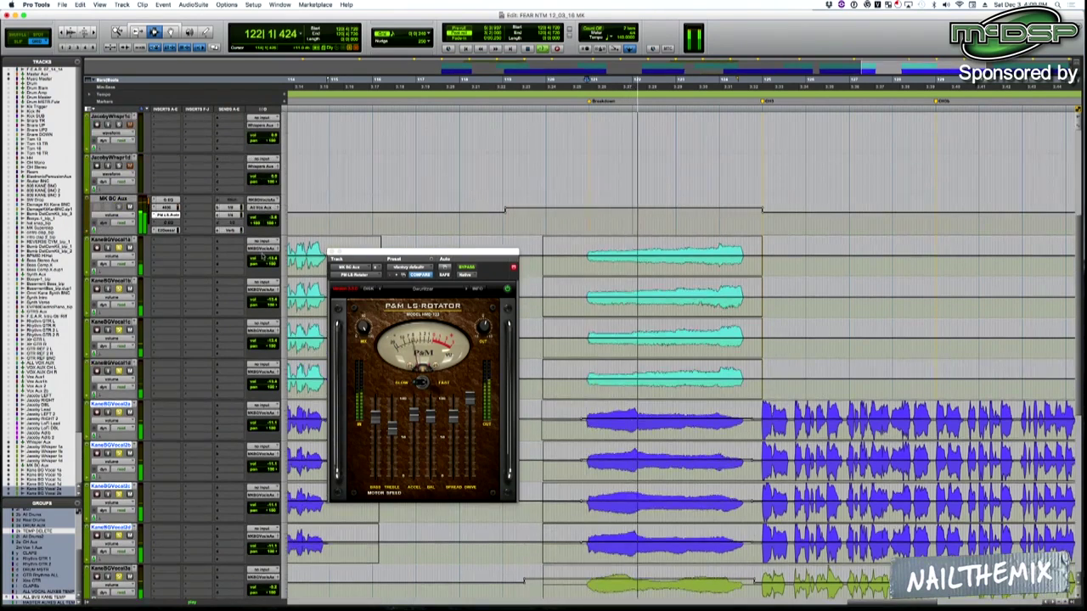
Close the LS-Rotator plug-in, stop playback and place the cursor at 120|4|480 on the BG Vocal 1 tracks.
click(333, 253)
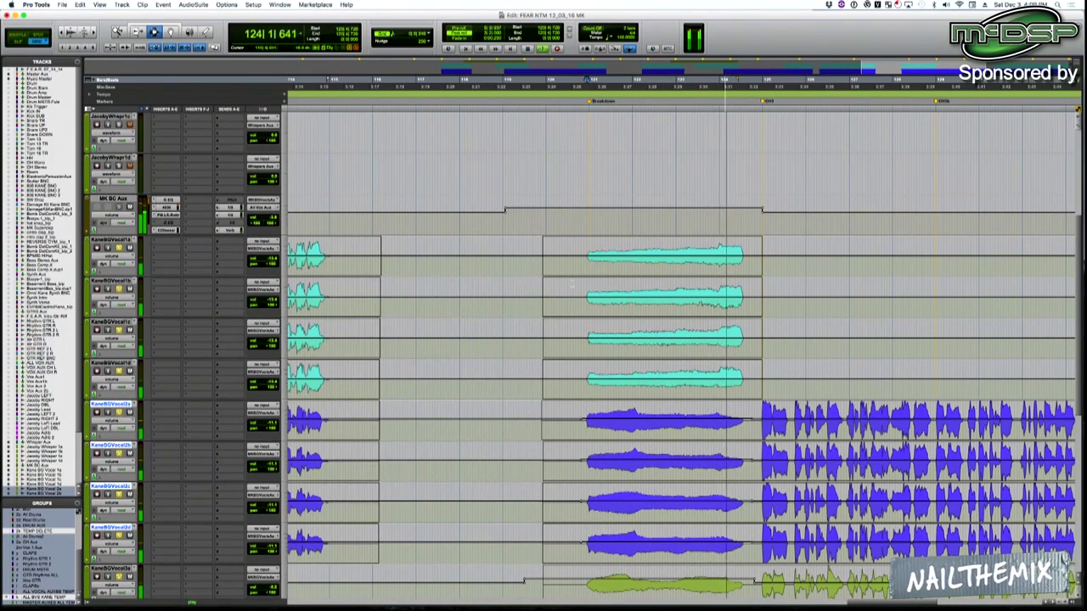
key(space)
shift+click(584, 248)
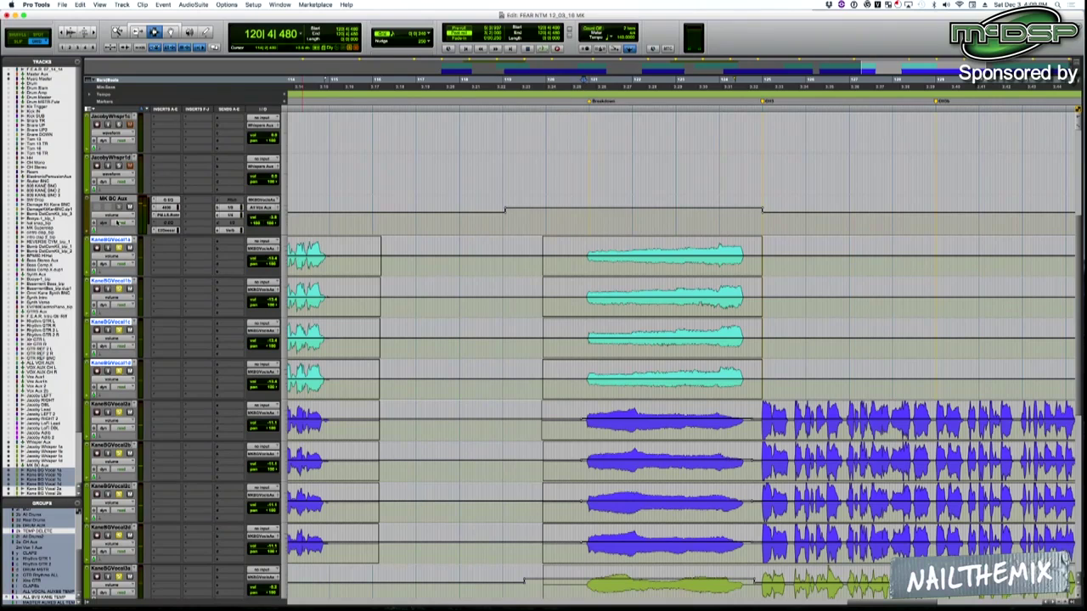
Enable automation of the Master Bypass parameter for the P&M LS-Rotator plug-in on the MK BC Aux.
click(165, 214)
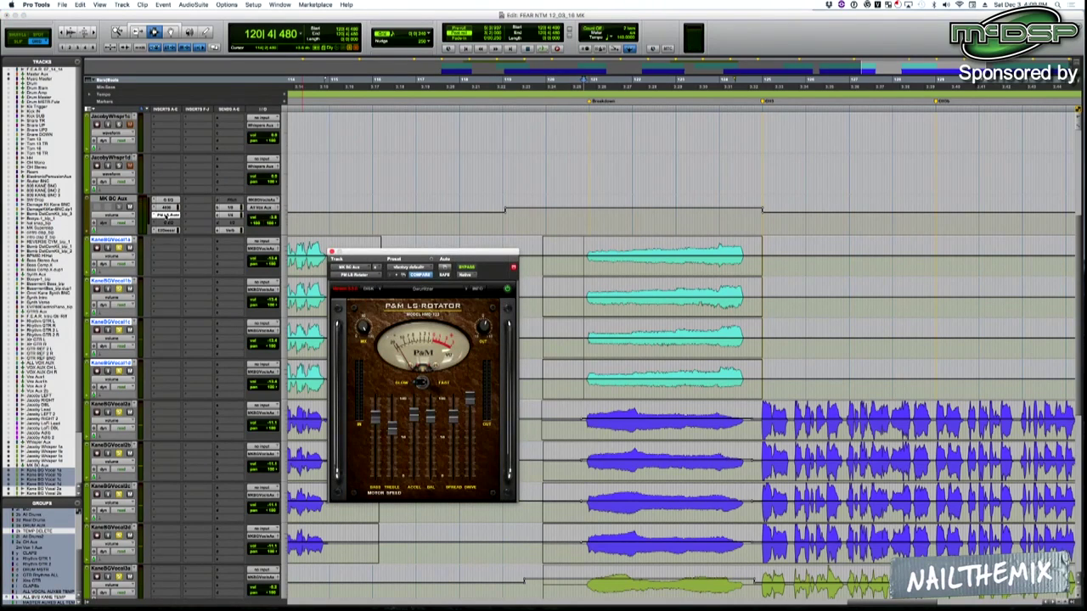
click(443, 269)
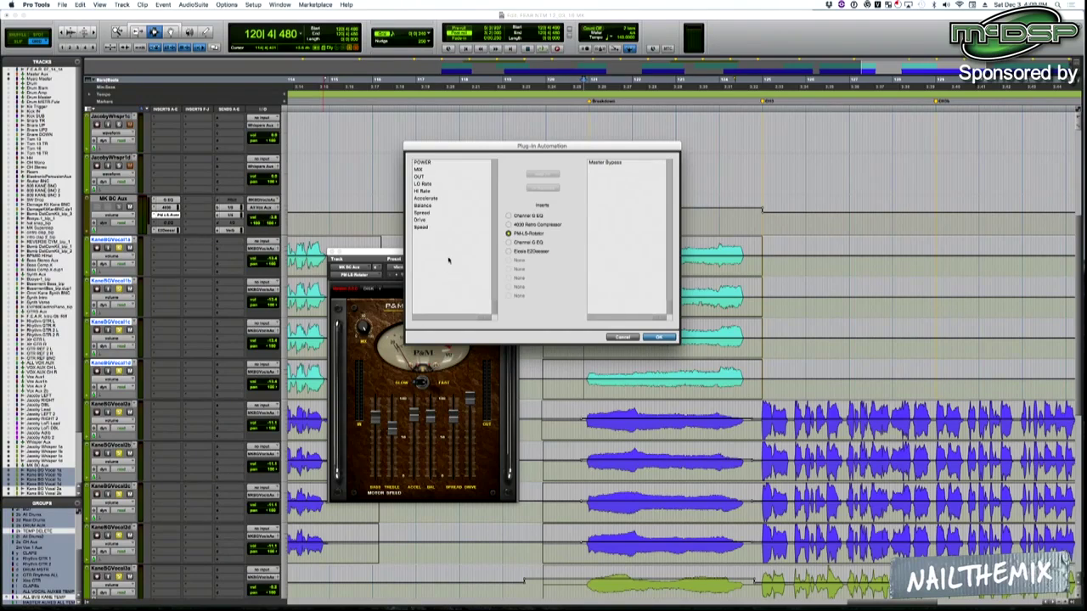
drag(454, 151, 552, 149)
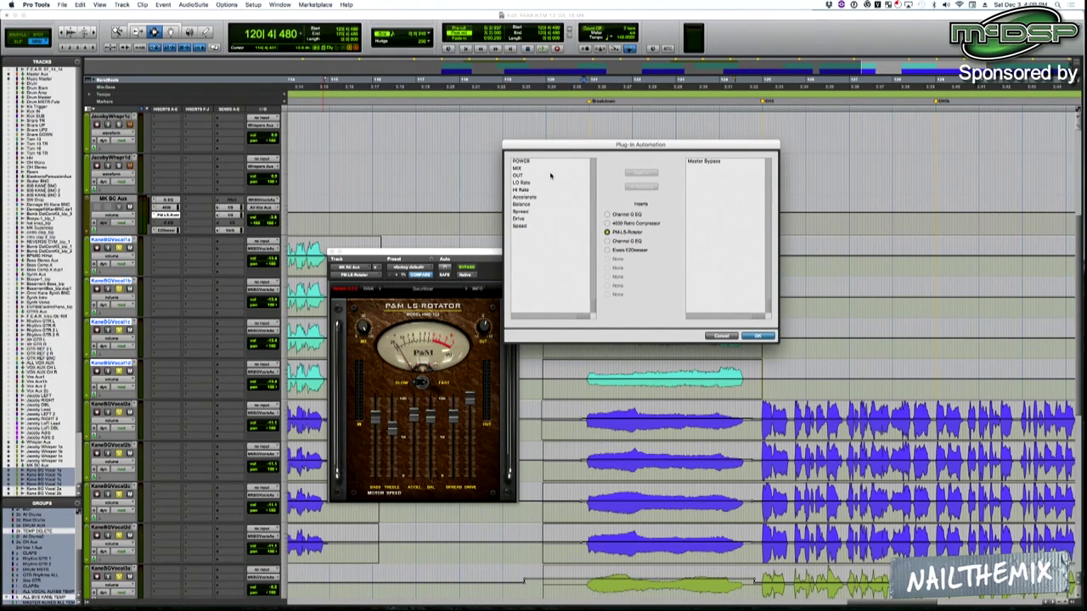
click(752, 335)
Show the LS-Rotator Master Bypass automation on the MK BC Aux and switch the bypass off from 119|2|720 to just before CH3.
click(122, 220)
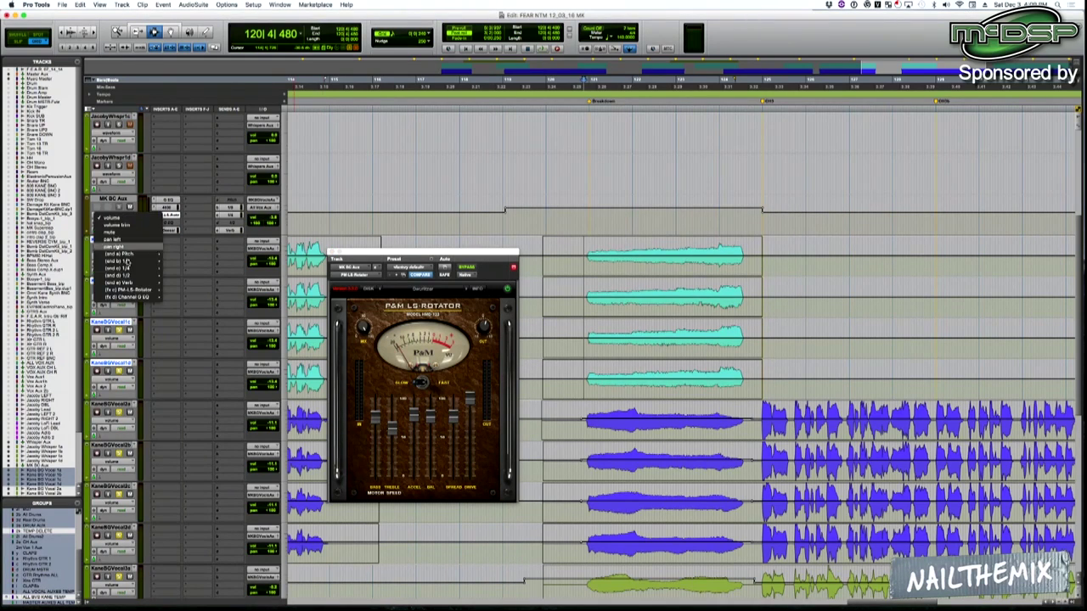
click(182, 293)
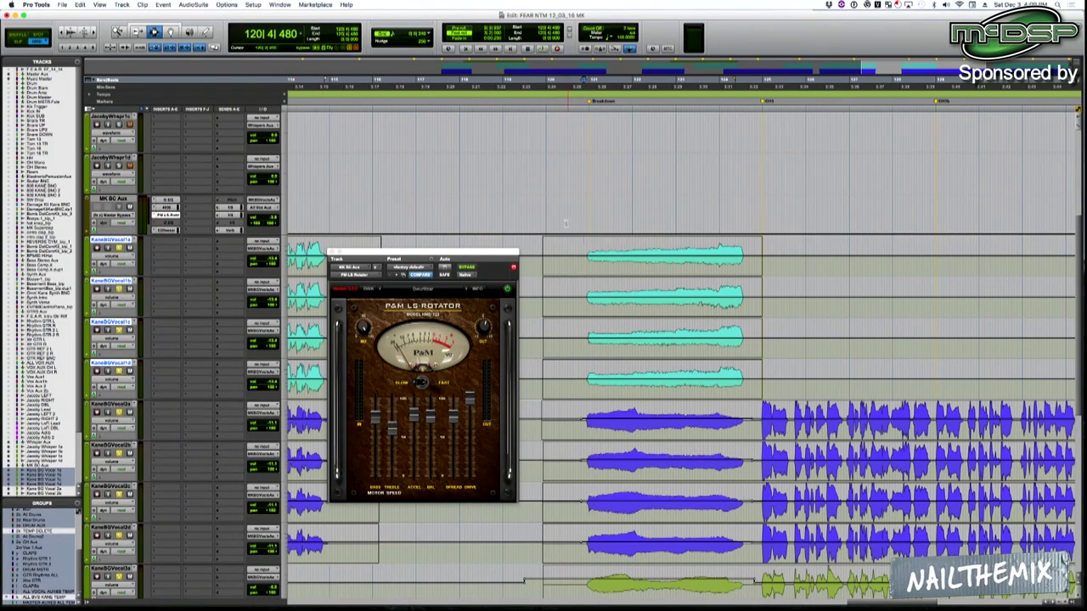
drag(518, 179, 755, 207)
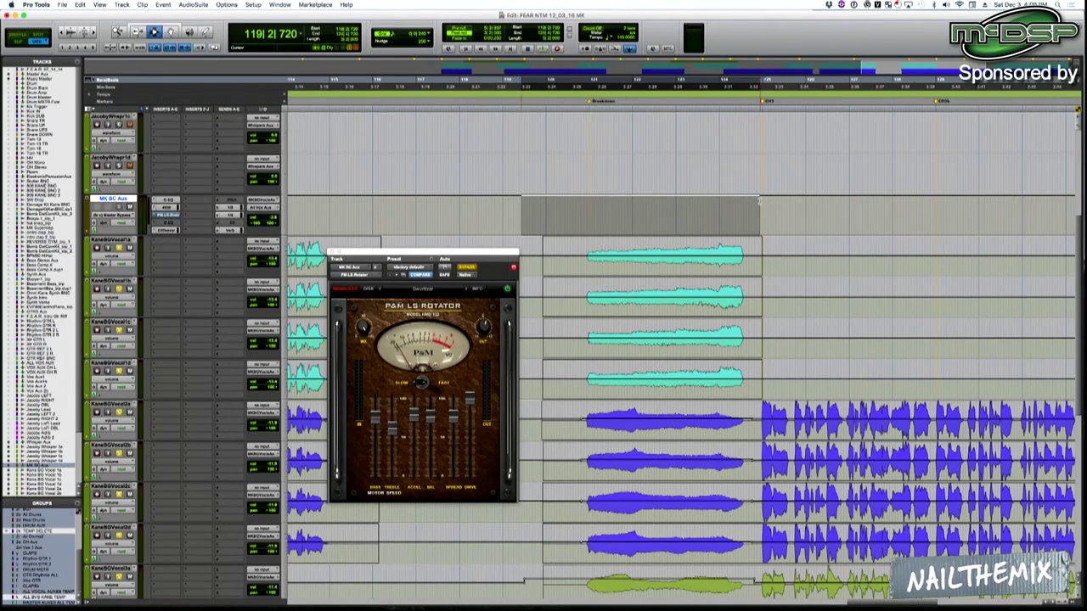
key(F6)
drag(728, 202, 687, 228)
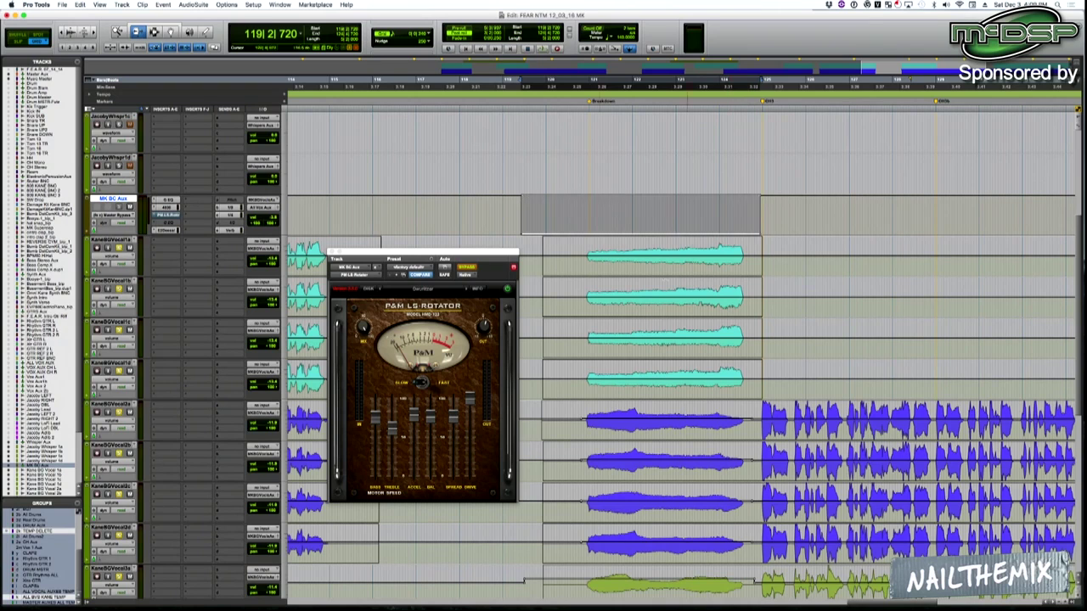
Play the soloed backing vocals into the breakdown, close the LS-Rotator plug-in and place the cursor in the BG Vocal 1 phrase.
click(476, 207)
key(space)
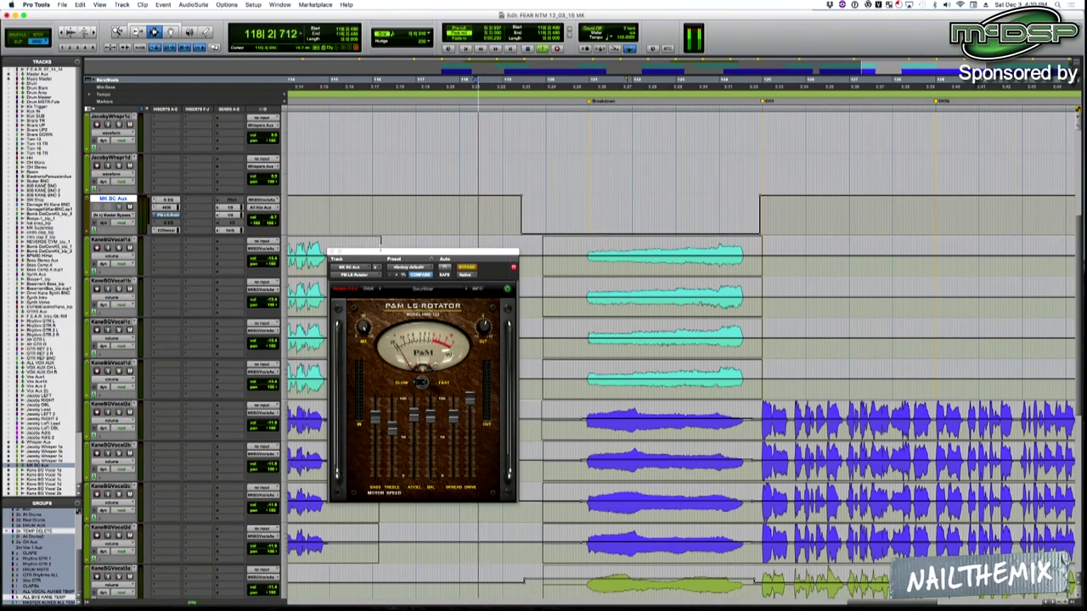
click(333, 252)
click(619, 267)
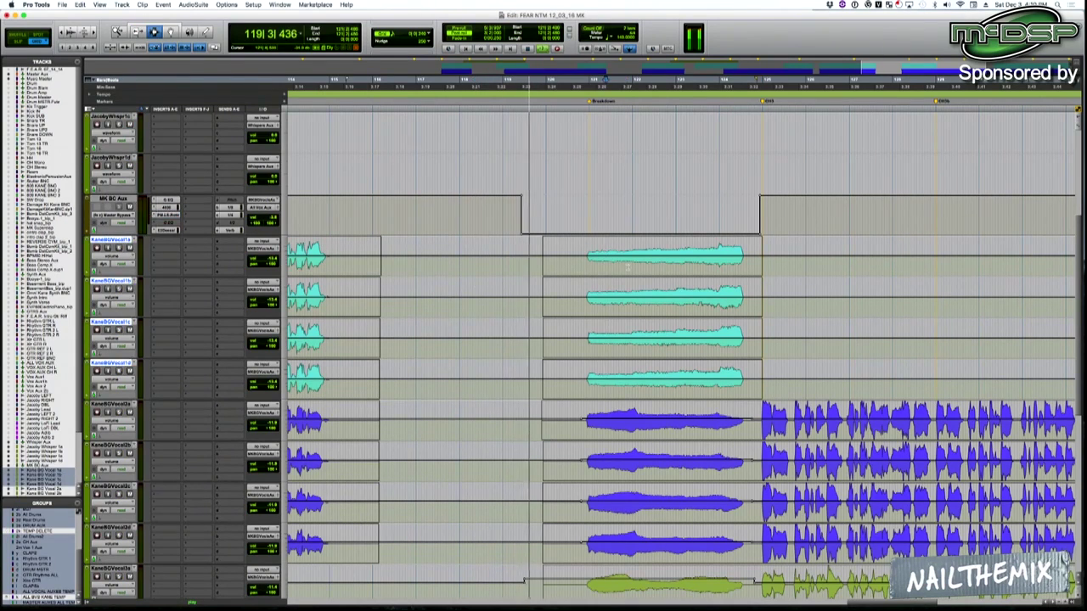
Switch the MK BC Aux lane back to volume and trim down the breakdown section of its level.
click(114, 215)
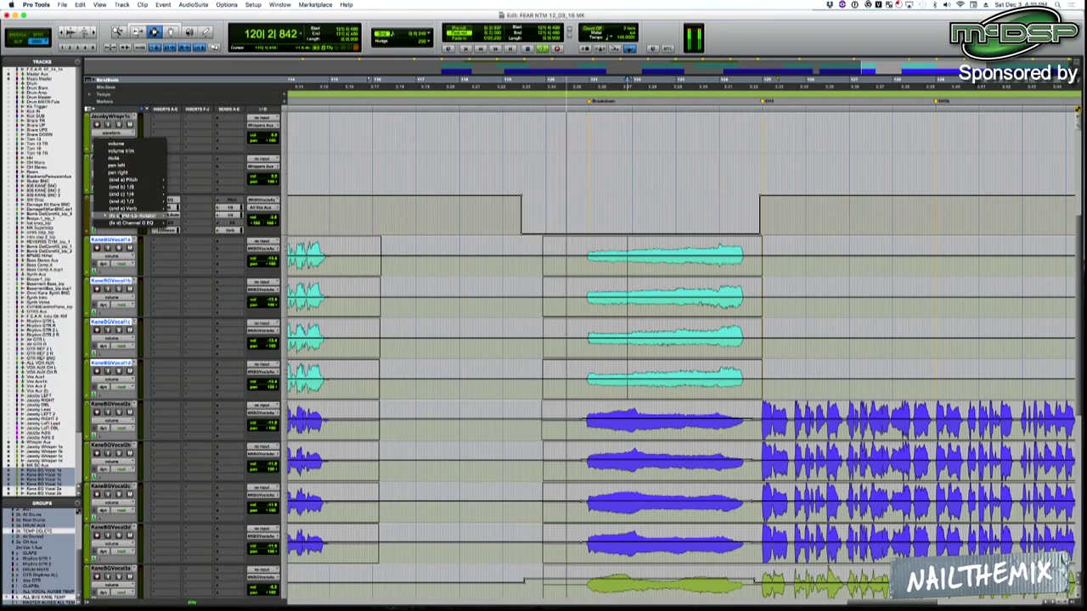
click(124, 144)
key(F6)
drag(604, 211, 603, 208)
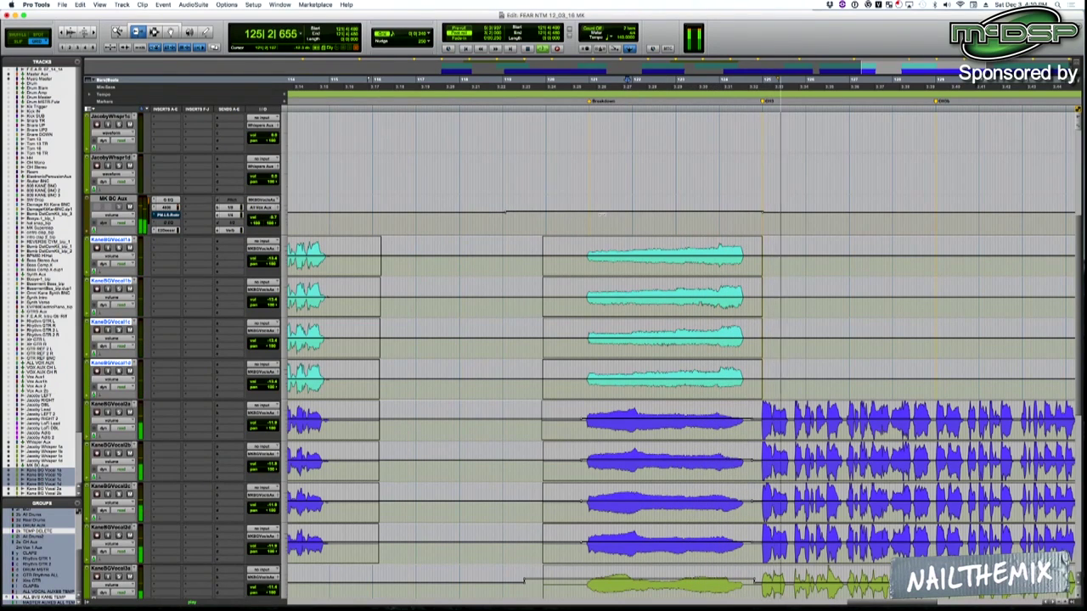
Delete the silent lead-in before the breakdown phrase, from 118|2|720, on the BG Vocal 1, 2 and 3 tracks.
key(F7)
scroll(588, 295, down, 3)
drag(567, 295, 478, 551)
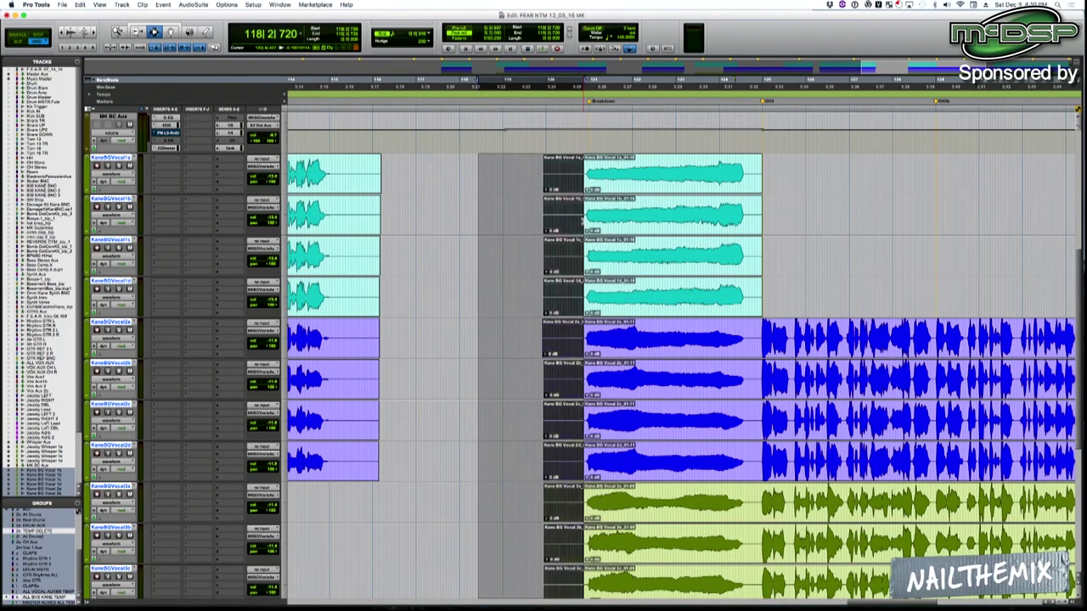
key(Delete)
Play the backing vocals from the start of the breakdown phrase, and again from its end into CH3.
click(583, 220)
key(space)
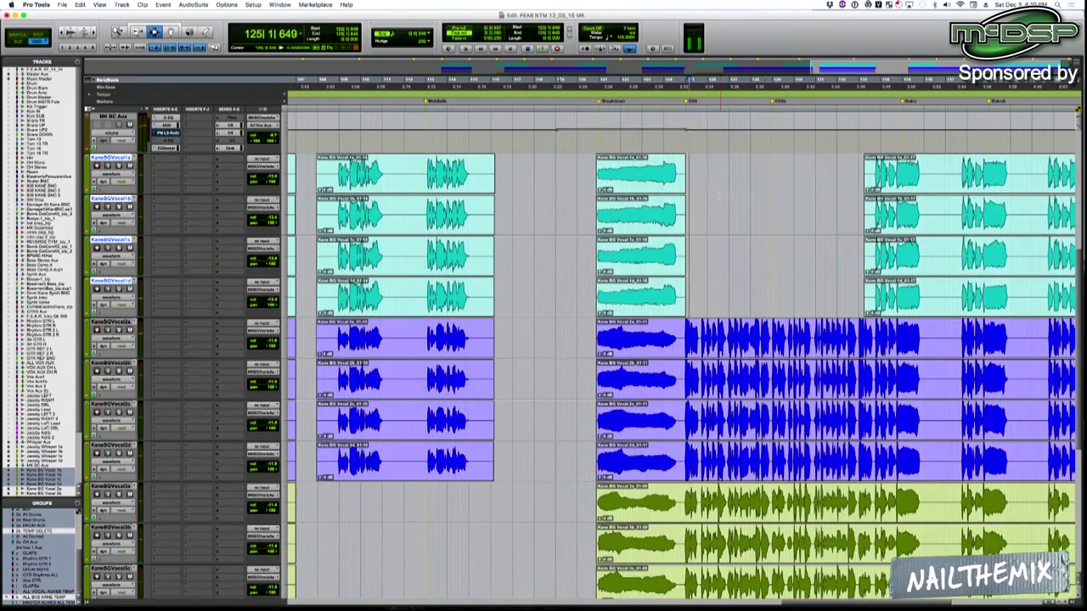
key(space)
key(r)
click(673, 329)
key(space)
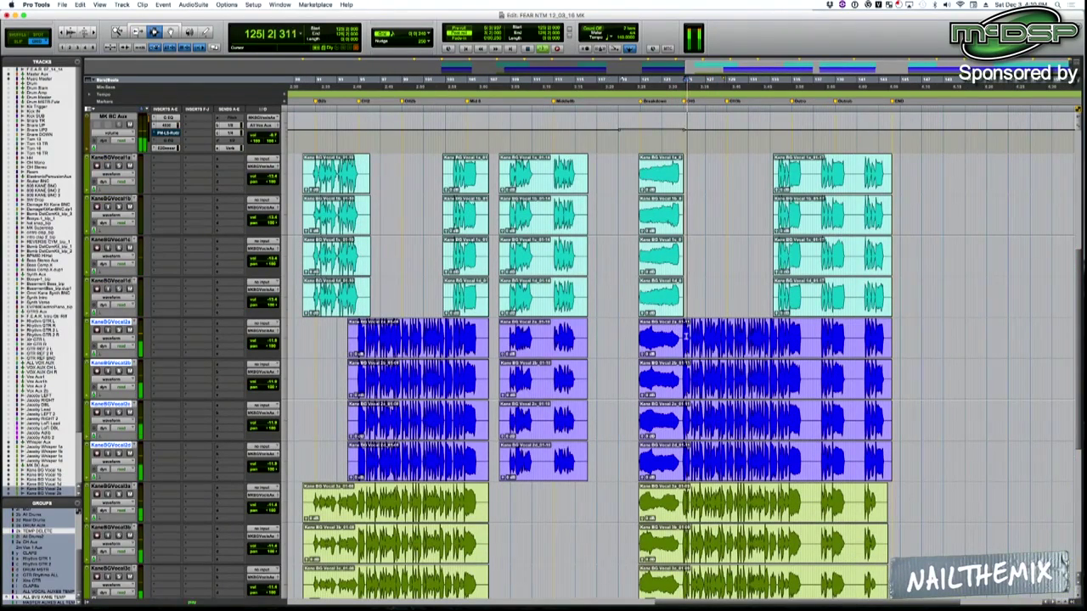
scroll(525, 275, up, 3)
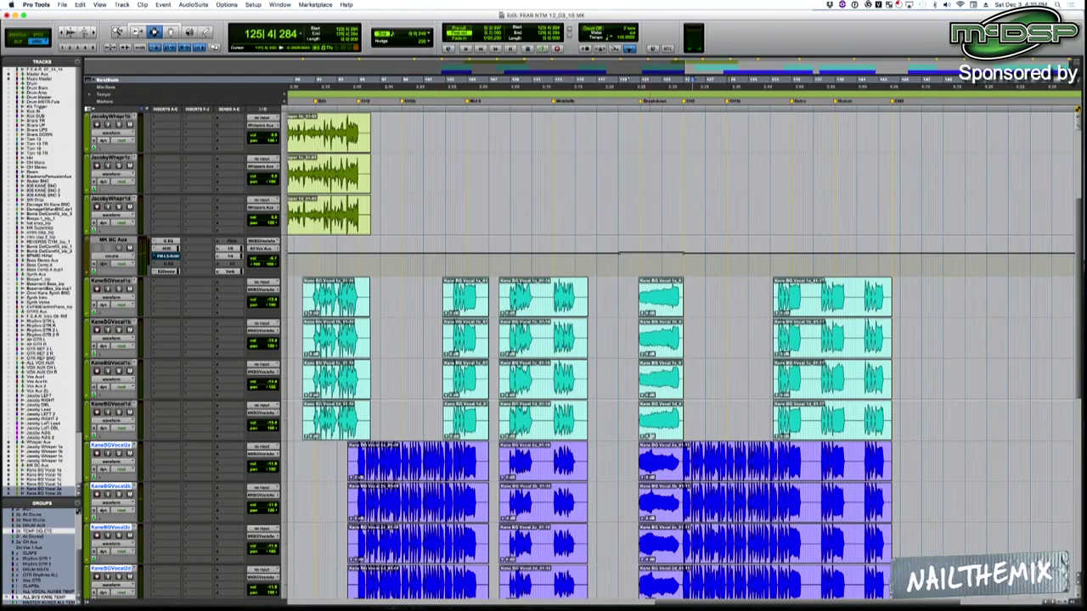
scroll(677, 463, down, 3)
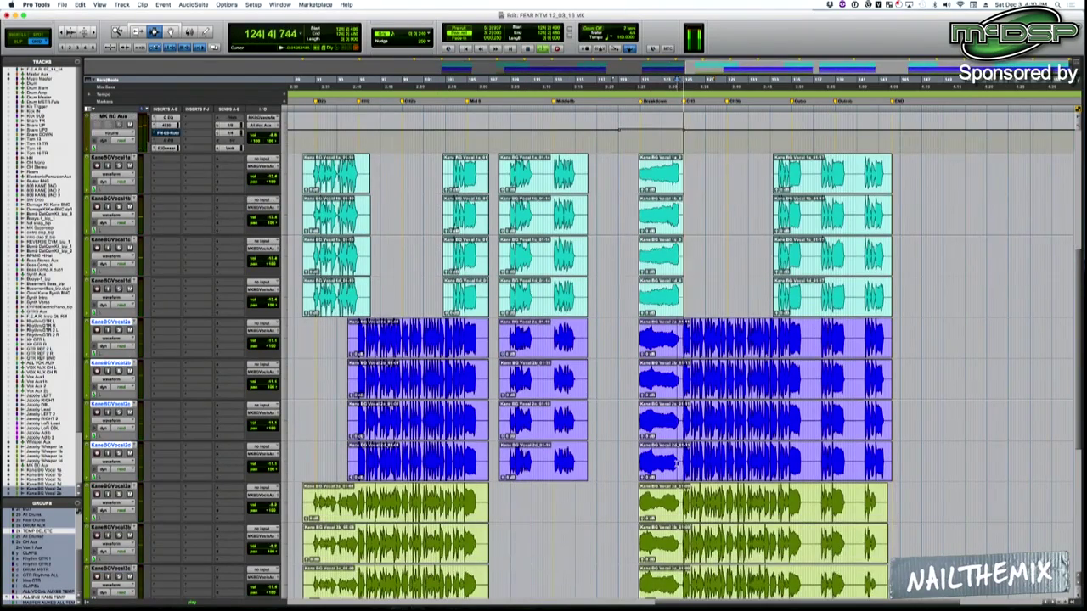
key(t)
key(t)
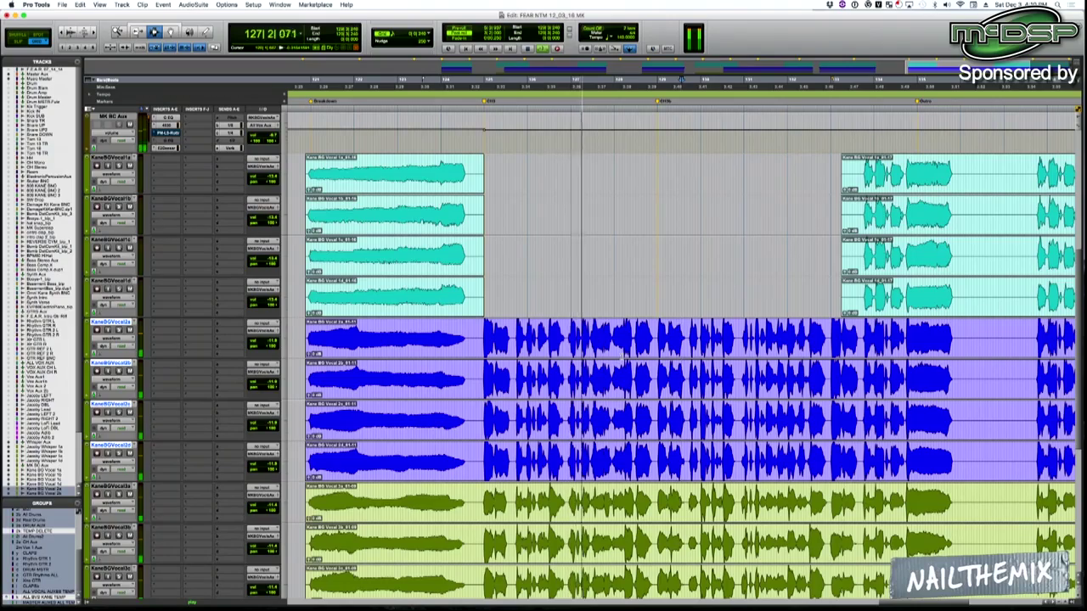
Show the 1/2 send level on the MK BC Aux and raise it over the breakdown phrase only.
scroll(620, 352, down, 5)
scroll(621, 355, up, 12)
key(r)
key(r)
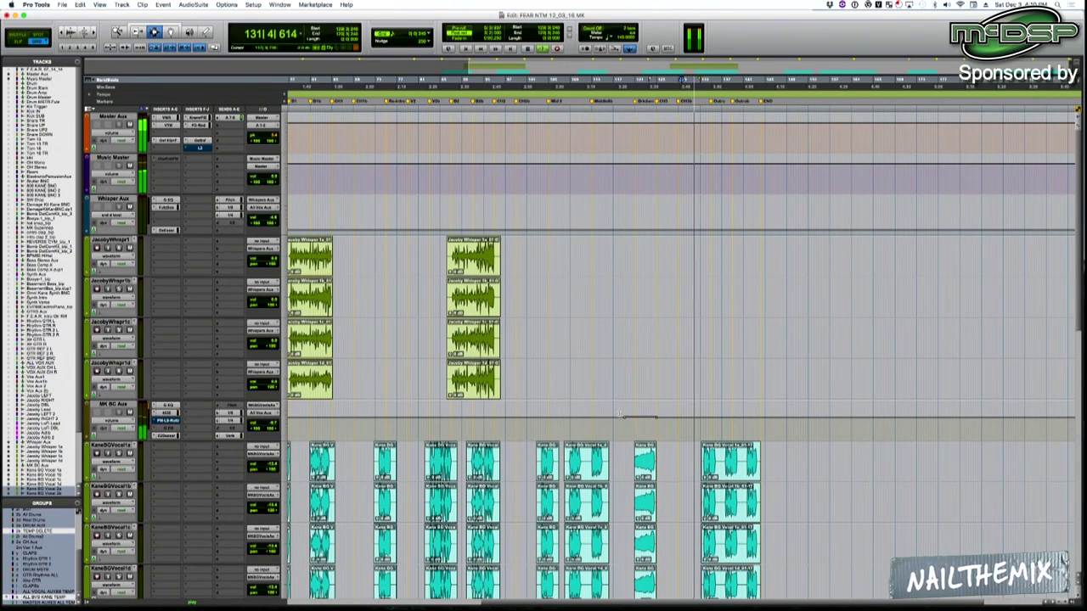
key(t)
key(t)
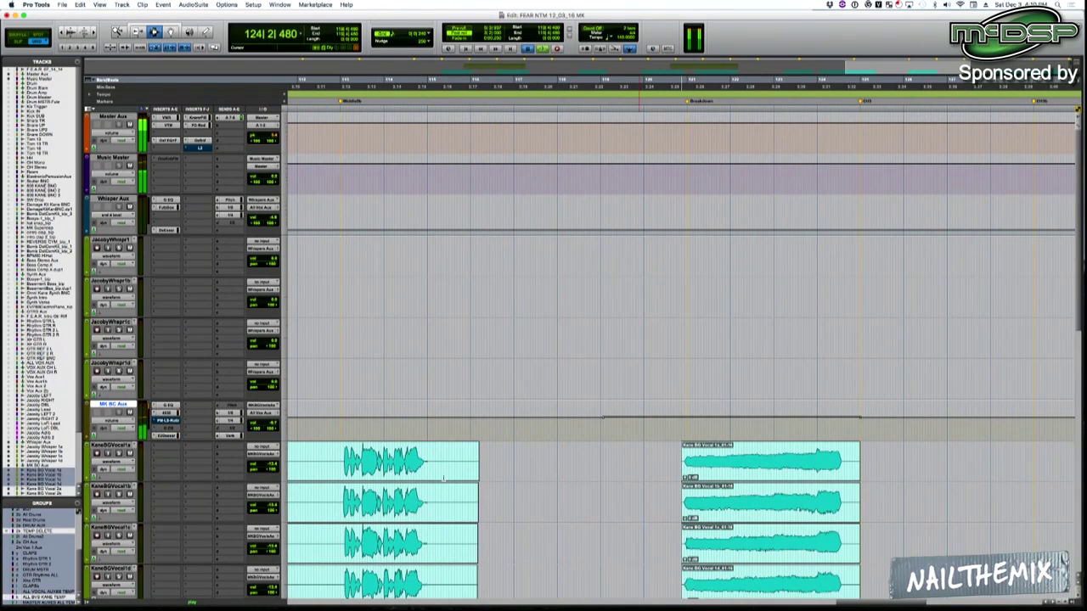
click(108, 422)
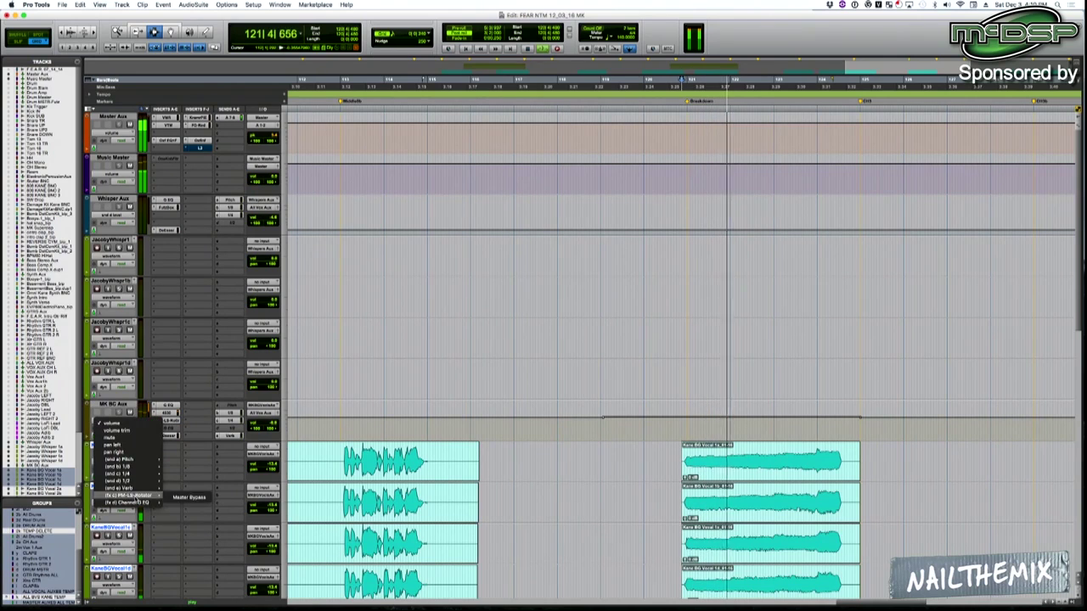
mouse_move(119, 482)
click(177, 482)
key(F5)
drag(657, 421, 840, 433)
key(F7)
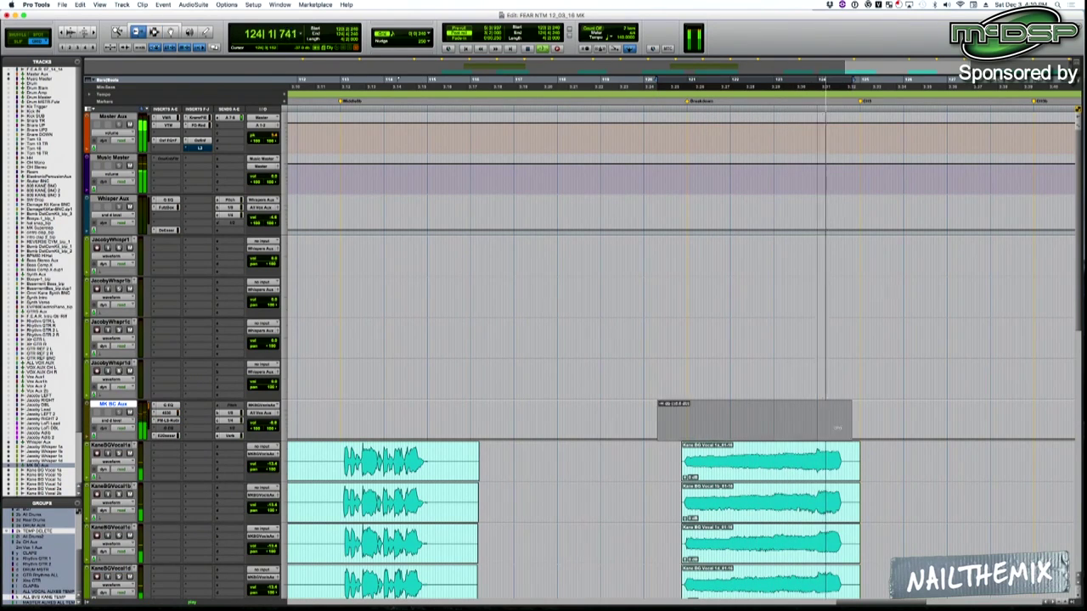
click(753, 419)
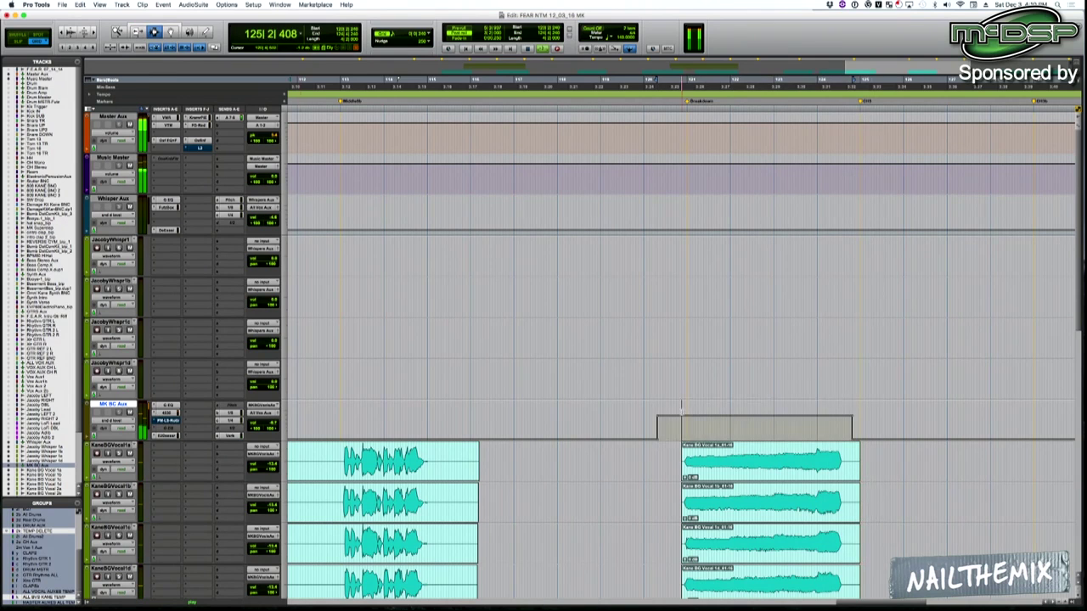
Lower the raised 1/2 send level on the MK BC Aux slightly and replay the backing vocals from the start of the breakdown phrase.
key(t)
key(t)
key(F6)
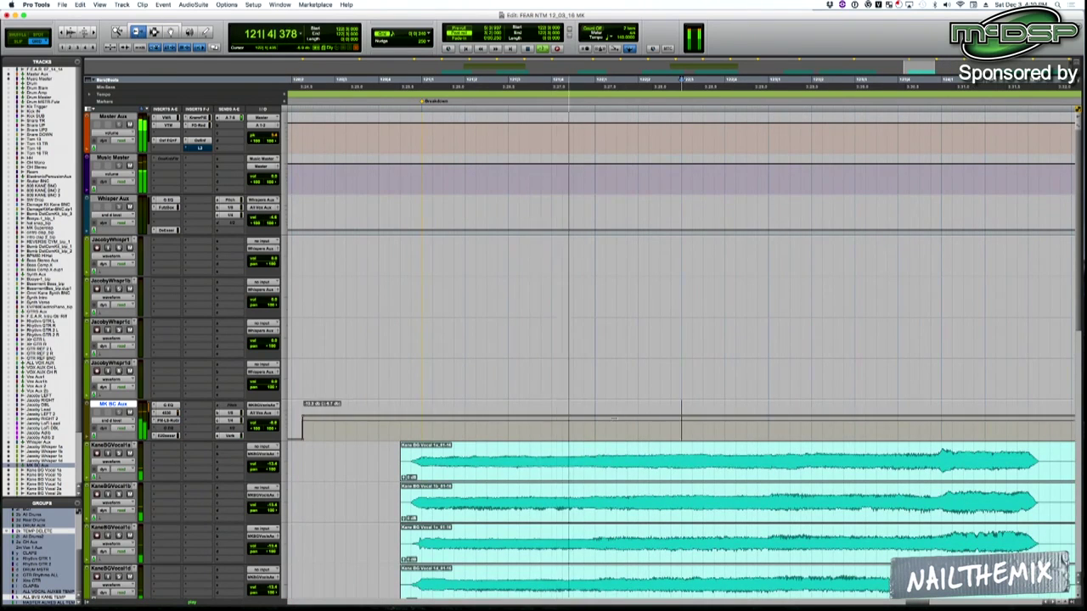
scroll(547, 433, down, 3)
scroll(548, 433, down, 4)
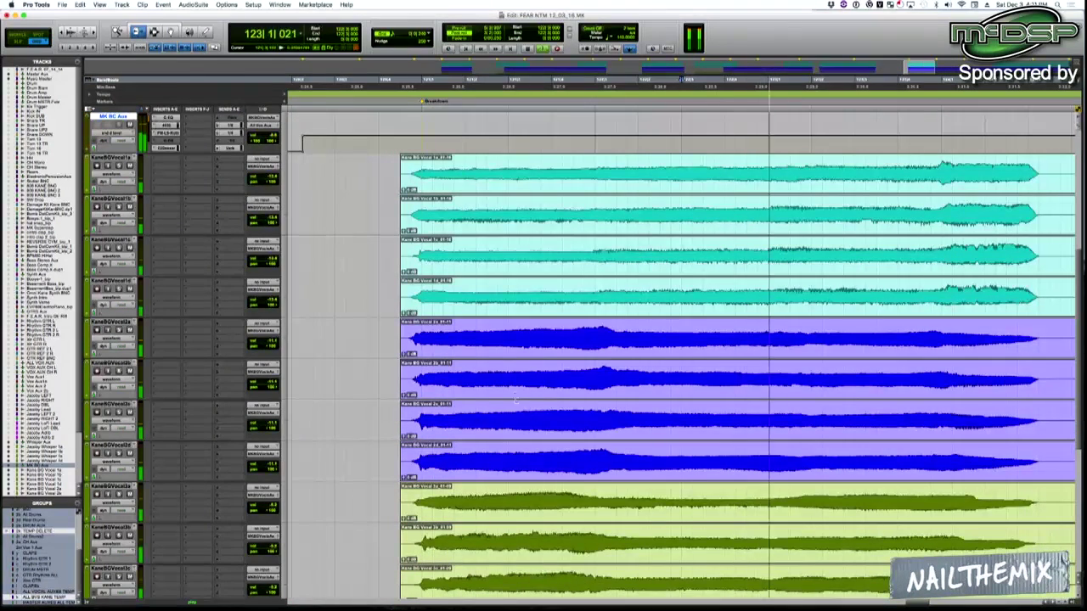
key(F7)
drag(430, 405, 508, 404)
click(411, 405)
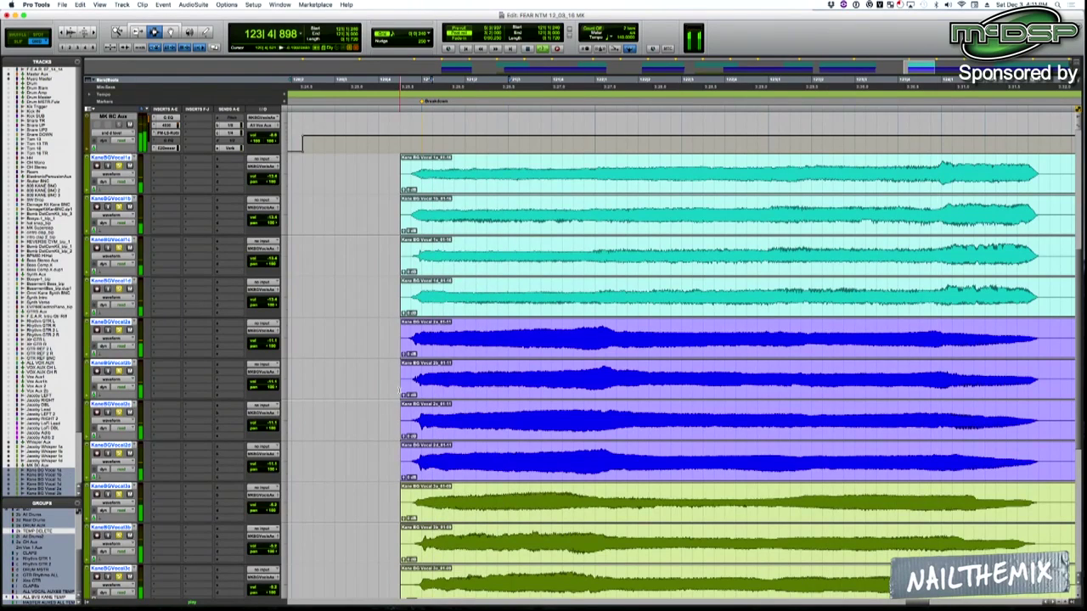
Fine-trim the breakdown's 1/2 send level on the MK BC Aux while replaying the BG Vocal 1 phrase, ending slightly lower.
key(r)
key(r)
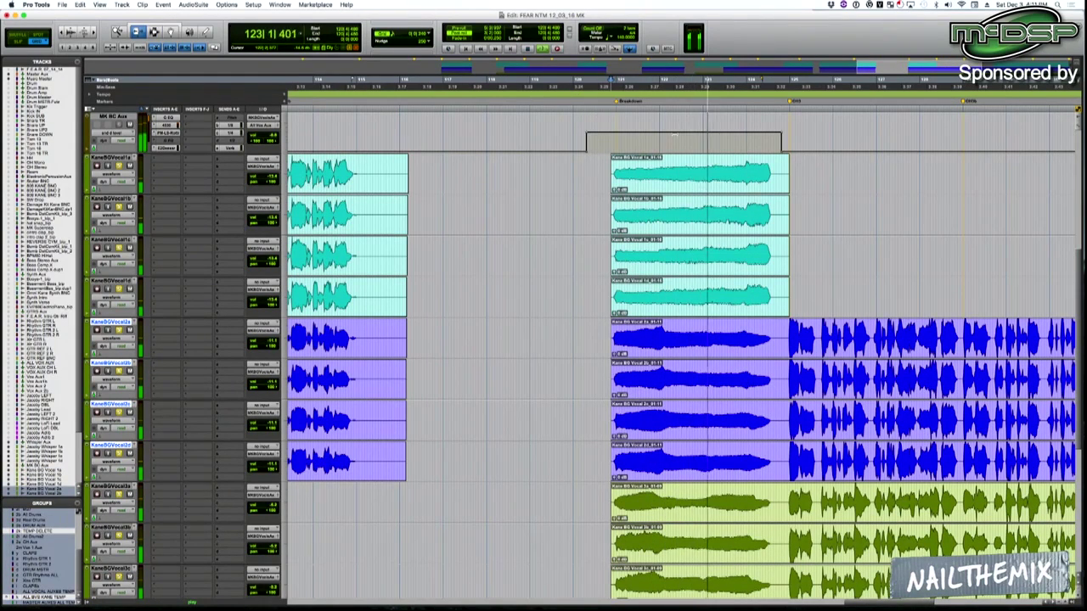
key(F7)
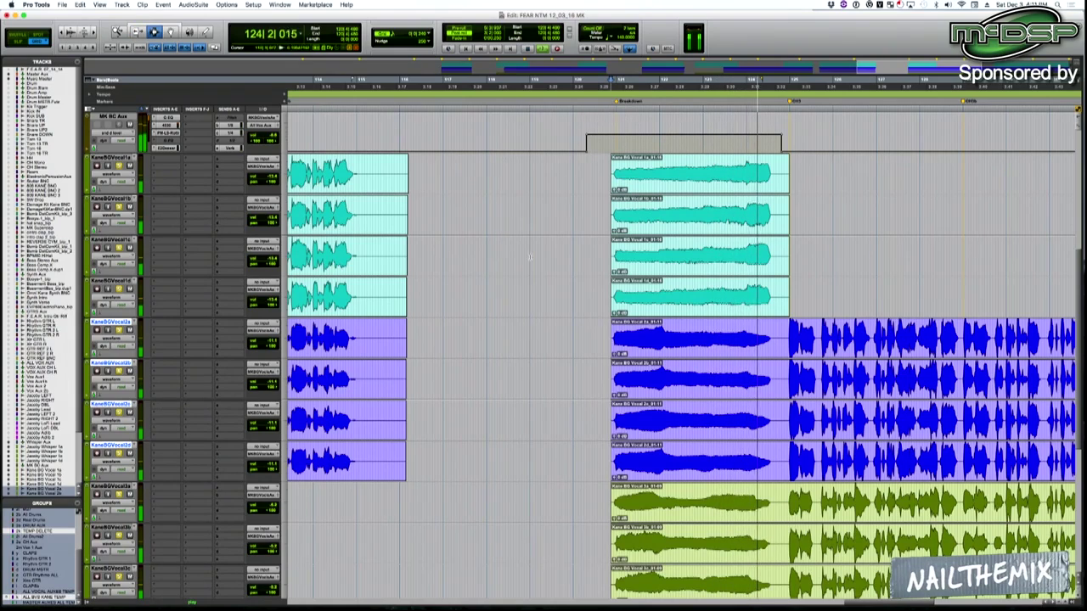
click(617, 175)
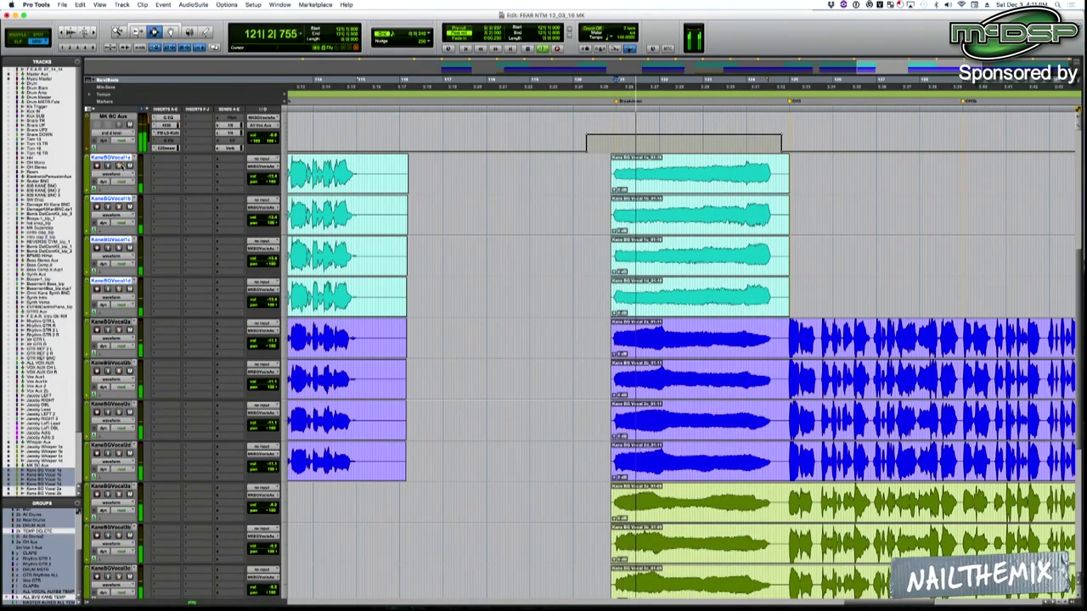
key(r)
key(r)
key(r)
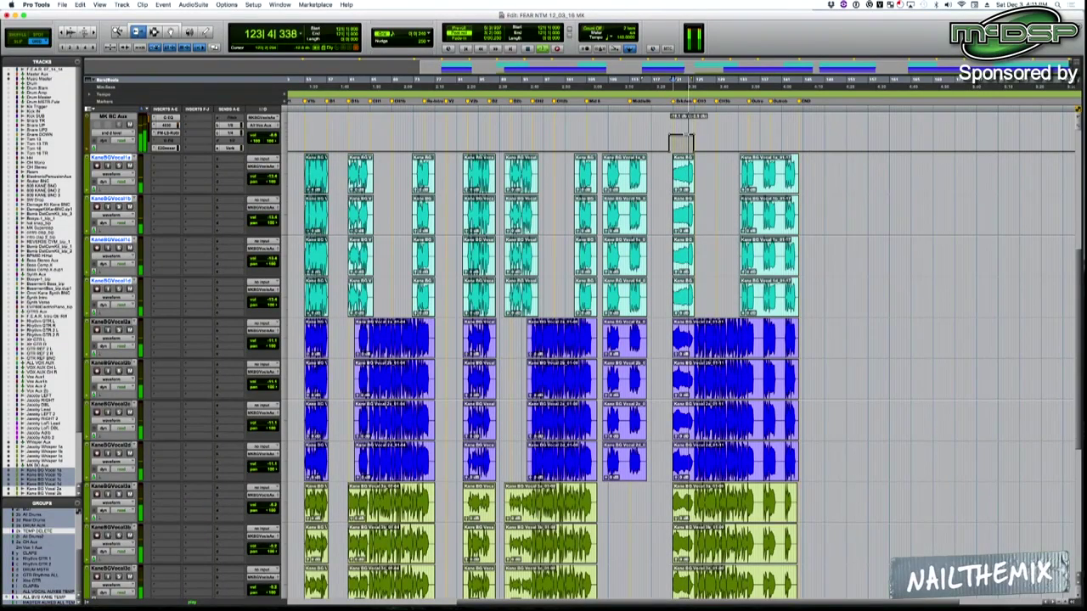
drag(682, 137, 682, 138)
key(F7)
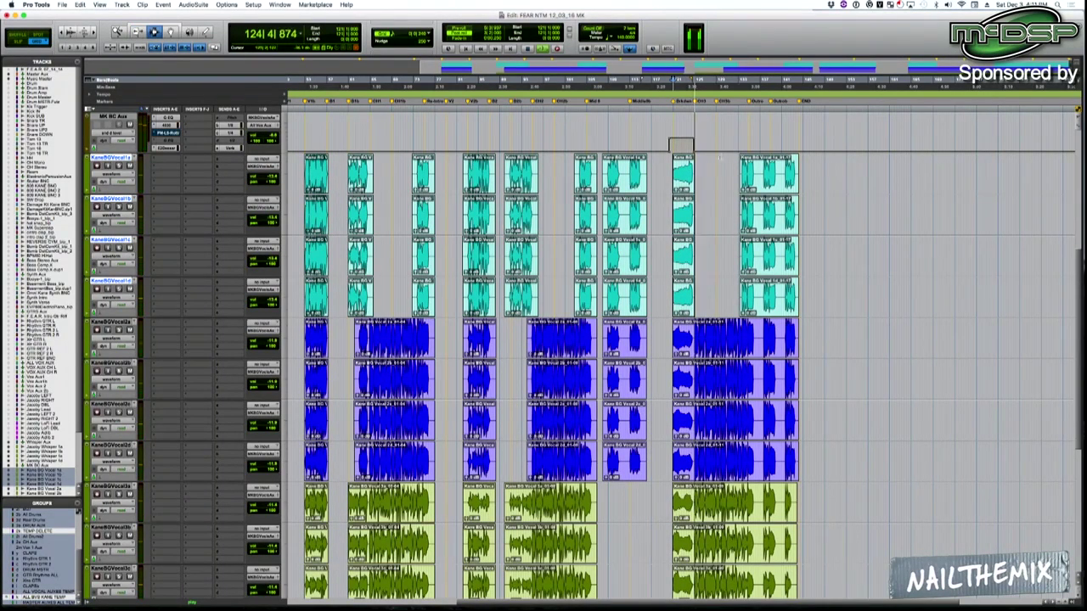
Copy a section of the low send level after the breakdown and paste it at the phrase's end so the send drops earlier.
scroll(723, 158, up, 3)
click(701, 292)
key(t)
key(t)
key(t)
key(t)
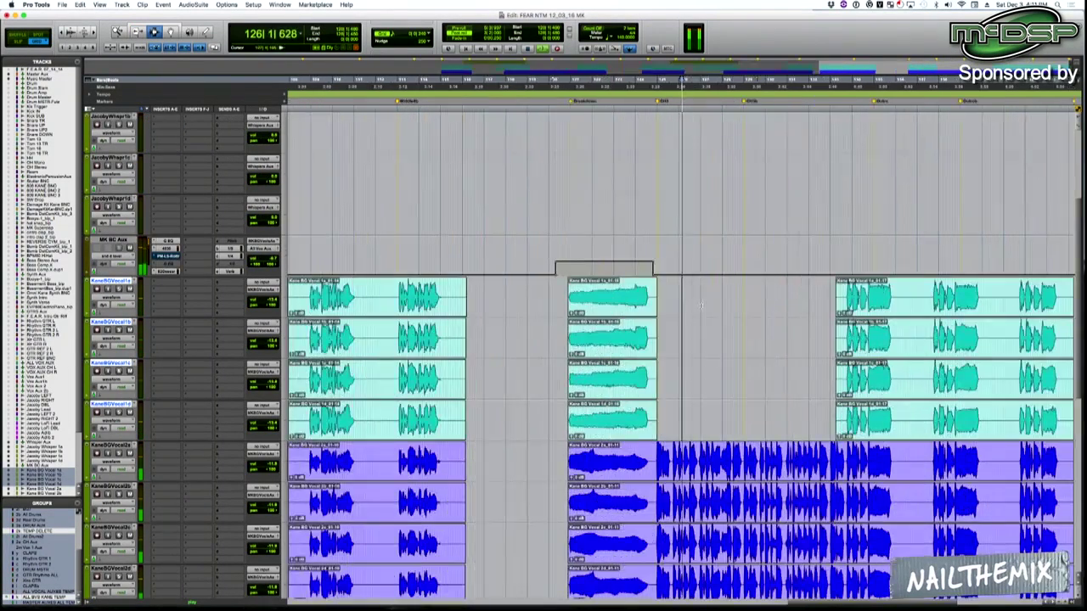
drag(594, 261, 671, 262)
key(super+c)
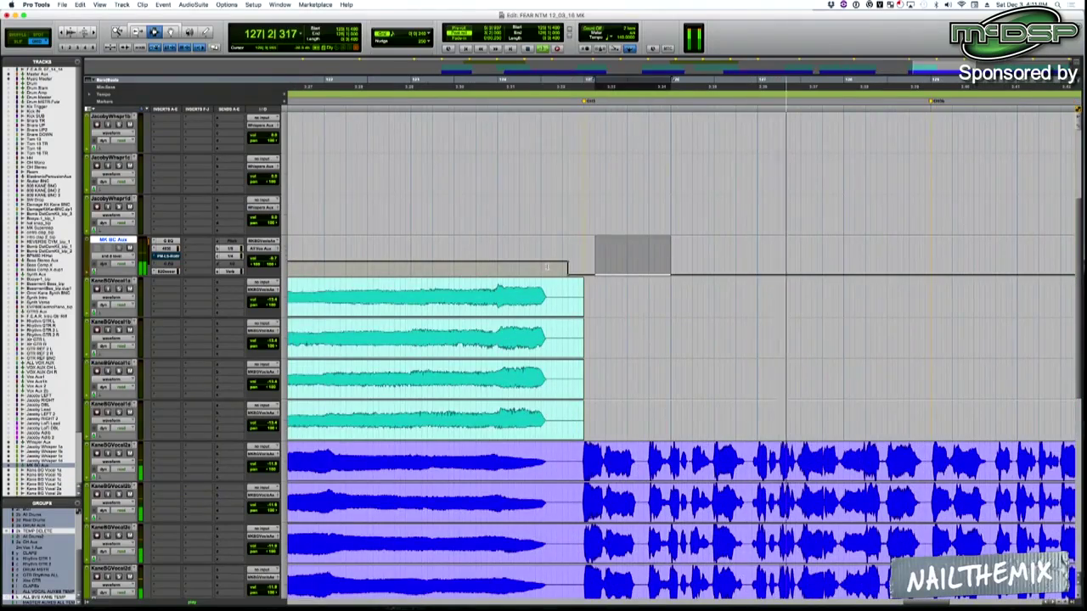
click(546, 269)
key(super+v)
Play the backing vocals from before the breakdown into CH3 and review their clips and the MK BC Aux send automation.
key(r)
key(r)
scroll(560, 269, down, 6)
key(r)
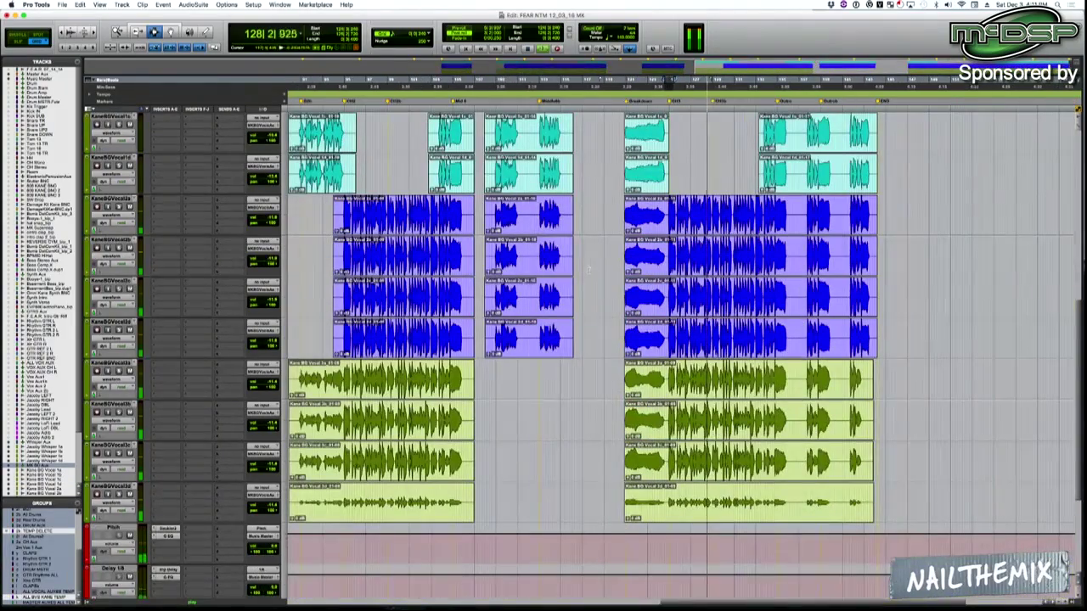
click(588, 269)
key(r)
key(r)
scroll(461, 584, up, 1)
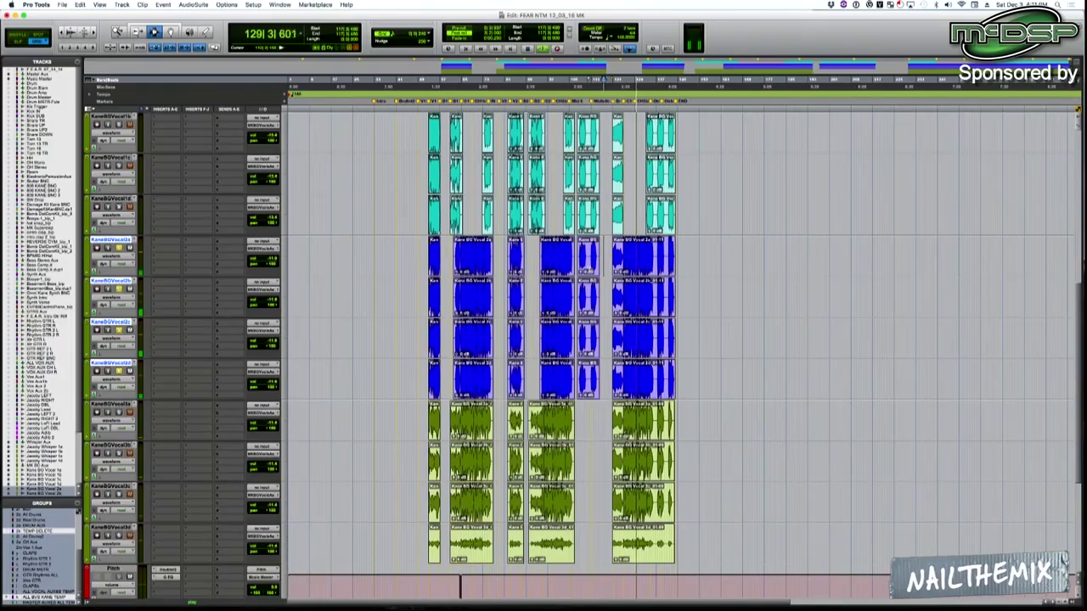
scroll(616, 228, up, 3)
scroll(615, 228, down, 3)
scroll(616, 228, up, 3)
key(t)
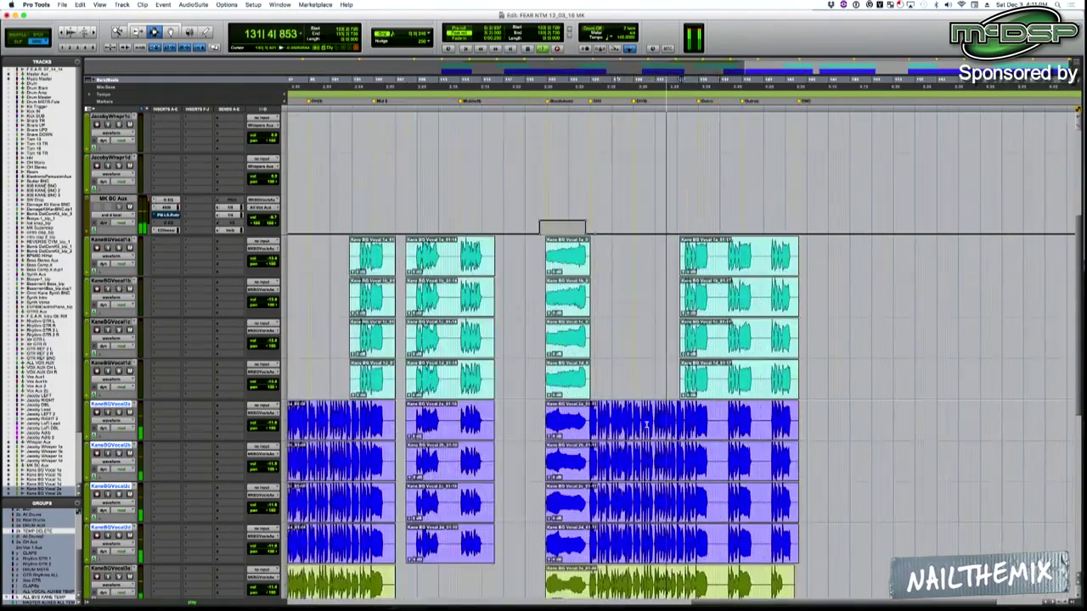
Show the MK BC Aux's volume automation and raise its level slightly across the entire song, preserving the breakdown boost.
scroll(647, 425, up, 2)
key(r)
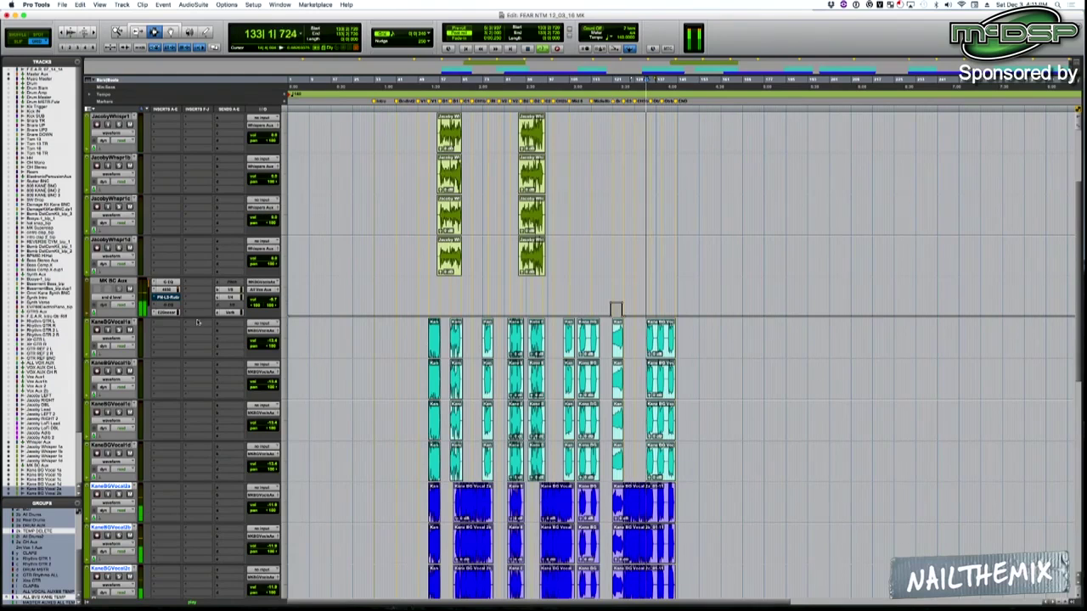
click(124, 299)
click(121, 242)
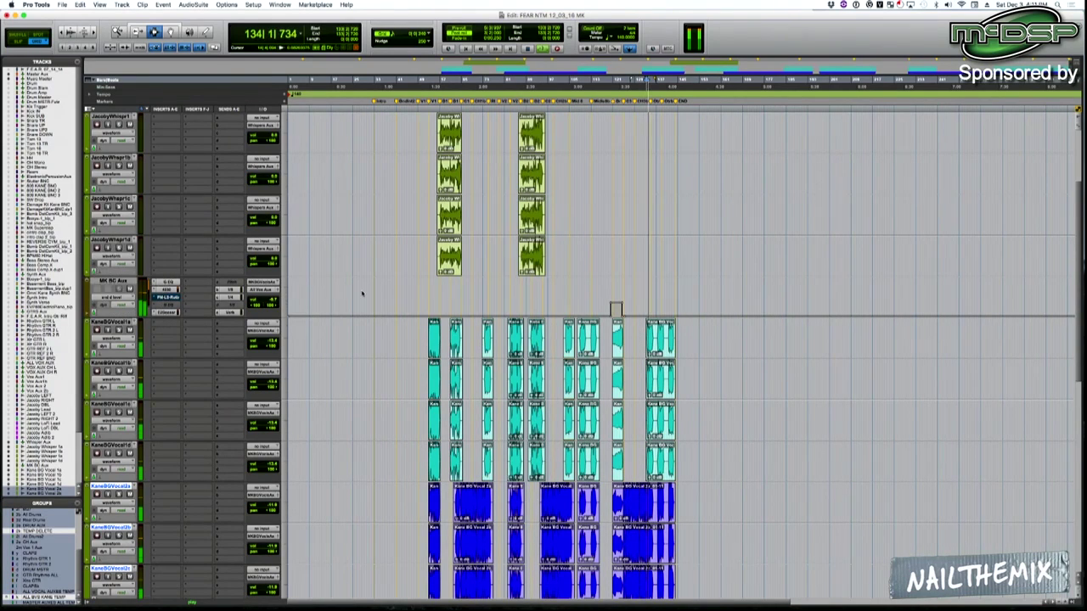
click(481, 299)
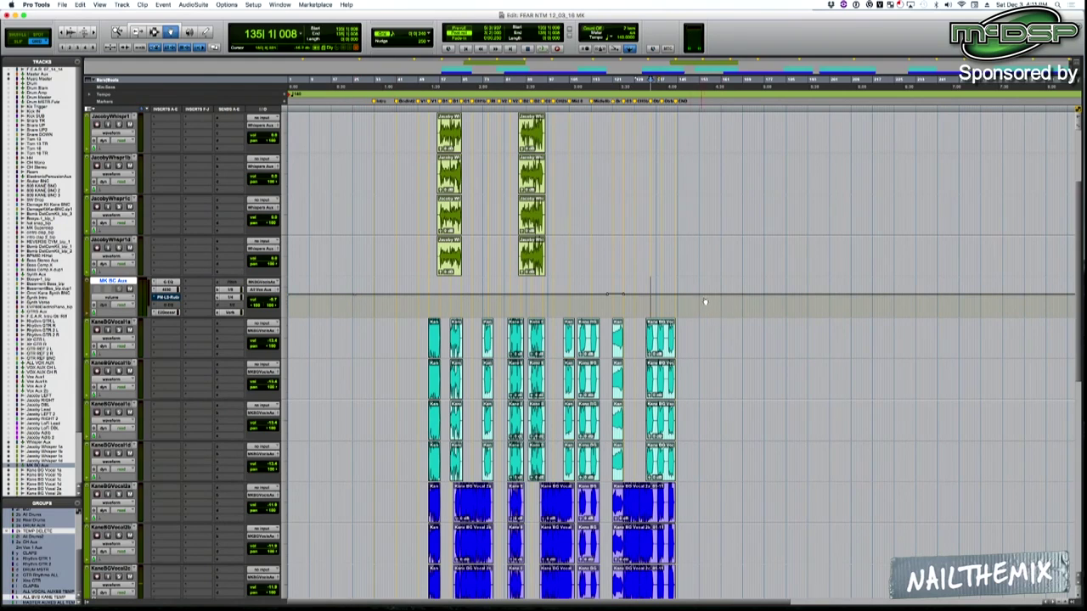
key(super+a)
key(F6)
drag(659, 299, 659, 301)
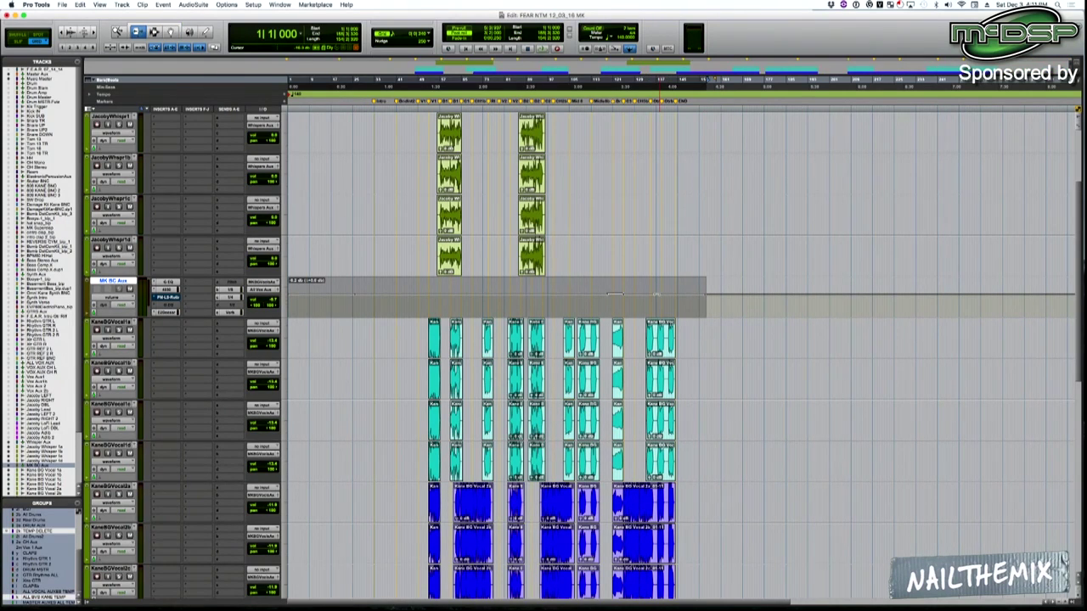
drag(657, 296, 656, 296)
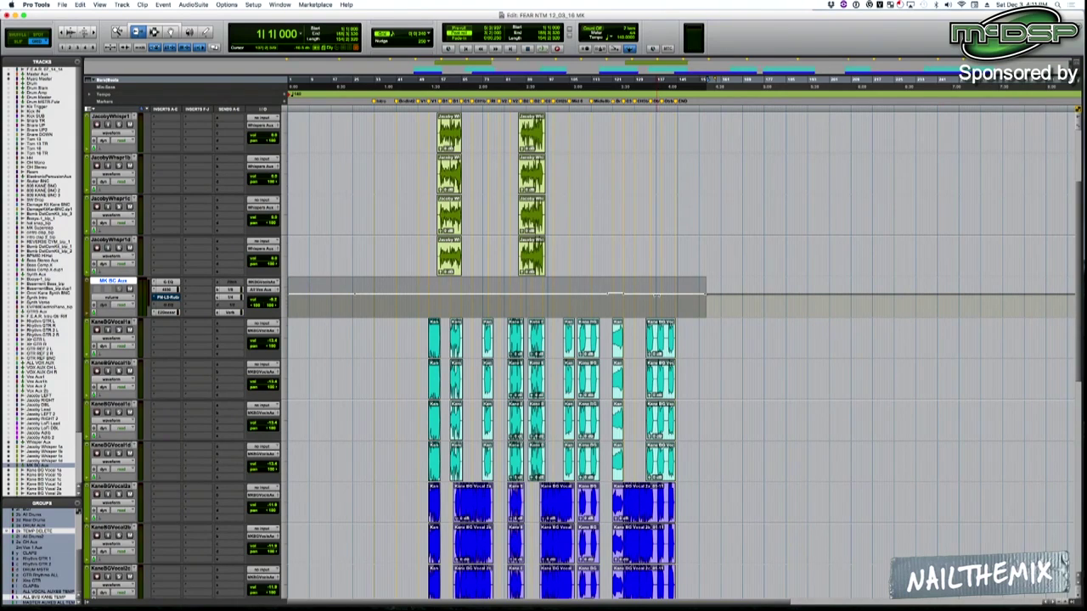
click(640, 297)
Place the edit cursor around bar 91 on the Music Master track.
scroll(641, 298, up, 3)
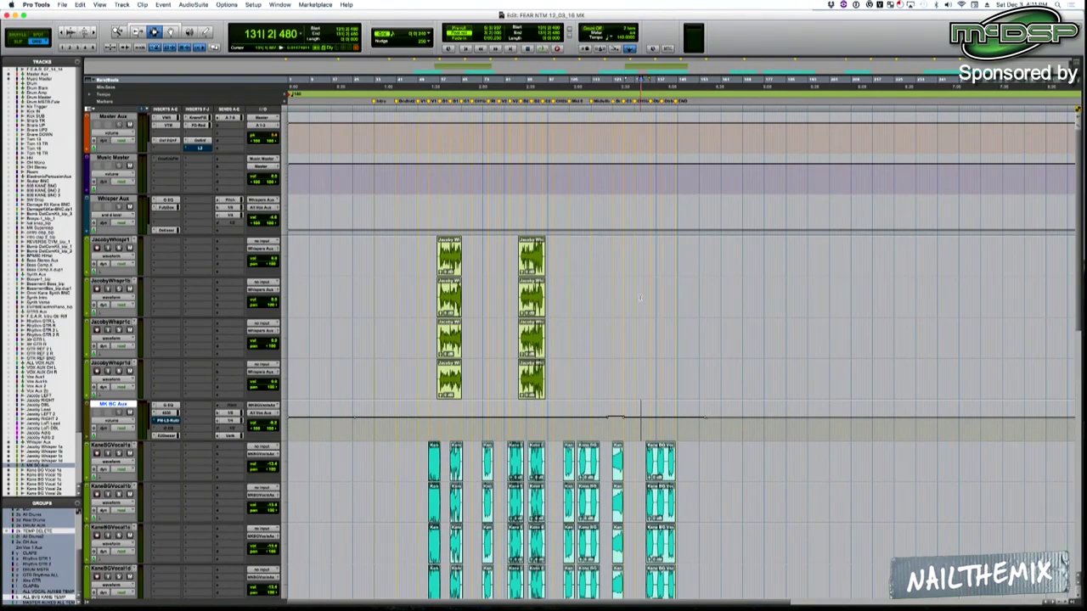
click(532, 184)
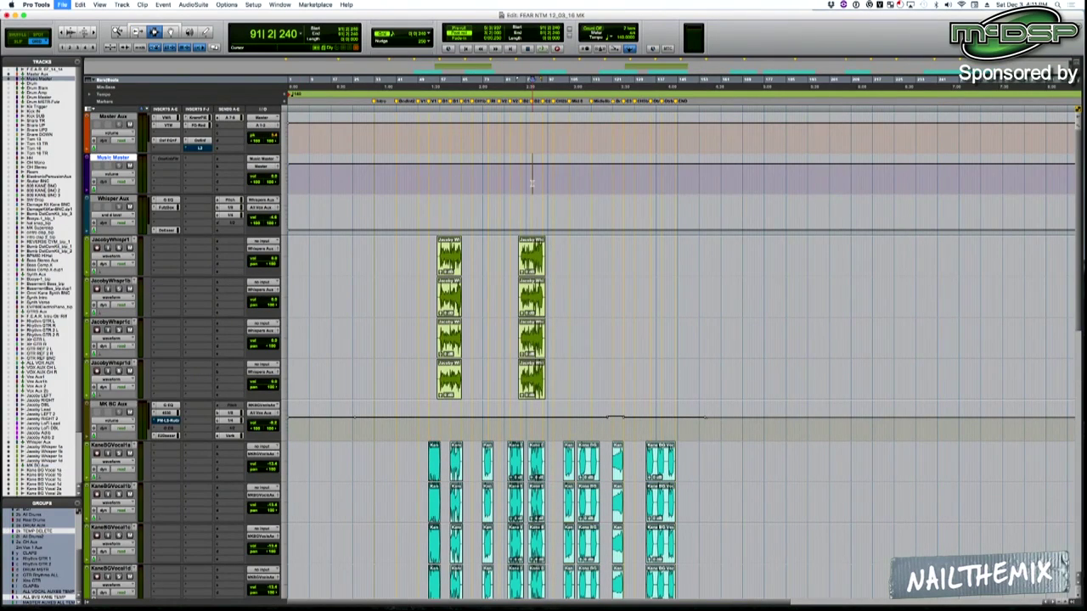